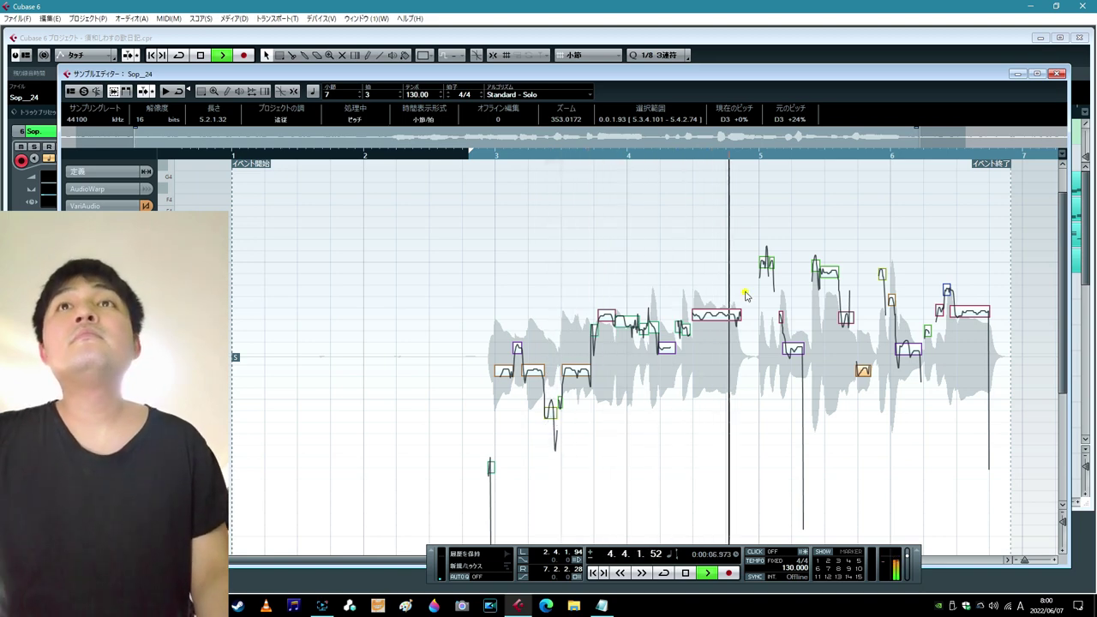
- Fine-tune Sop__24's pitch to G3 -21% on the long bar 4 segment and E3 +5% on the bar 5 segment while replaying the passage
{"action": "left_click", "coordinate": [695, 312]}
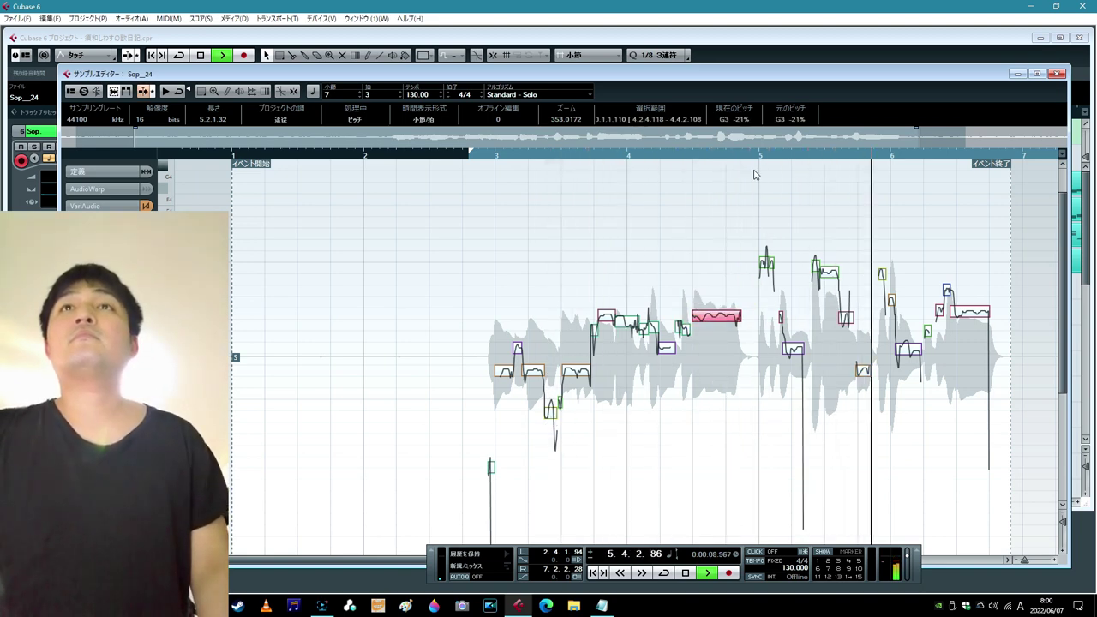
{"action": "left_click", "coordinate": [728, 155]}
{"action": "left_click", "coordinate": [791, 352]}
{"action": "left_click_drag", "start_coordinate": [793, 358], "coordinate": [793, 355]}
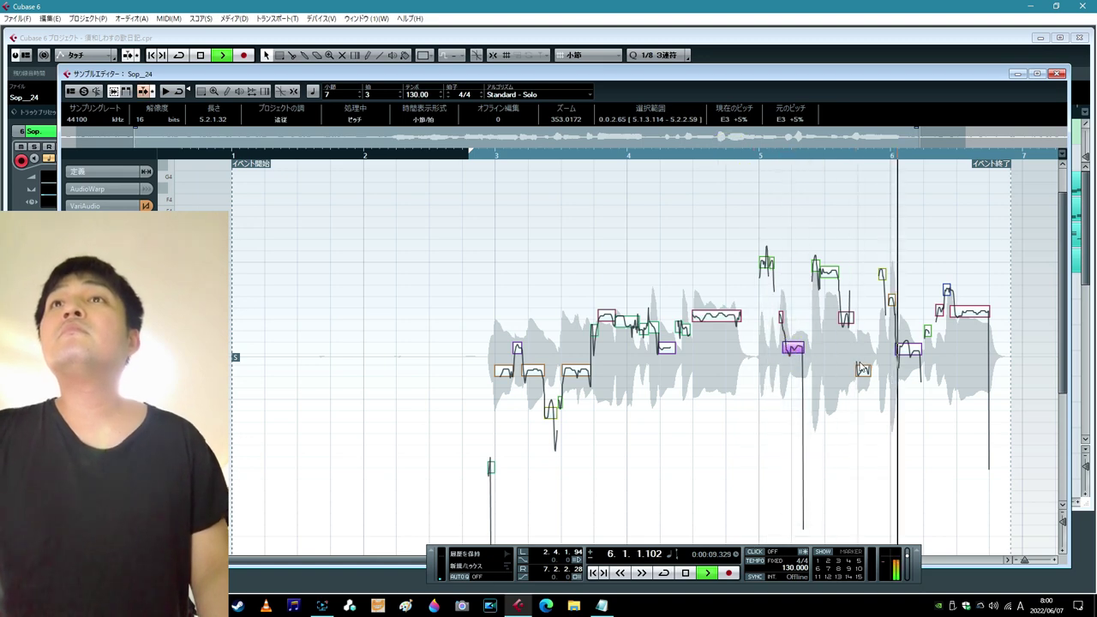
- Close the Sop__24 editor and open Sop_2_32 in the Sample Editor, playing from bar 3
{"action": "left_click", "coordinate": [1058, 74]}
{"action": "left_click", "coordinate": [389, 114]}
{"action": "double_click", "coordinate": [488, 310]}
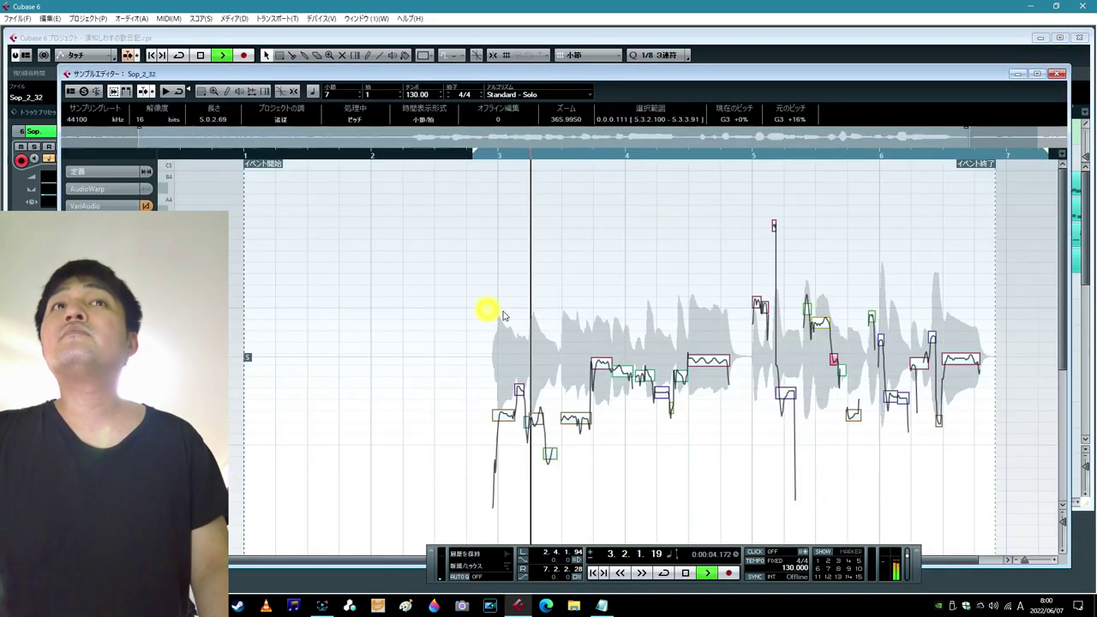
- Raise the low bar 3 segment of Sop_2_32 to B2 +30%, replay from bar 3 and select the D3 segment before it
{"action": "left_click", "coordinate": [499, 194]}
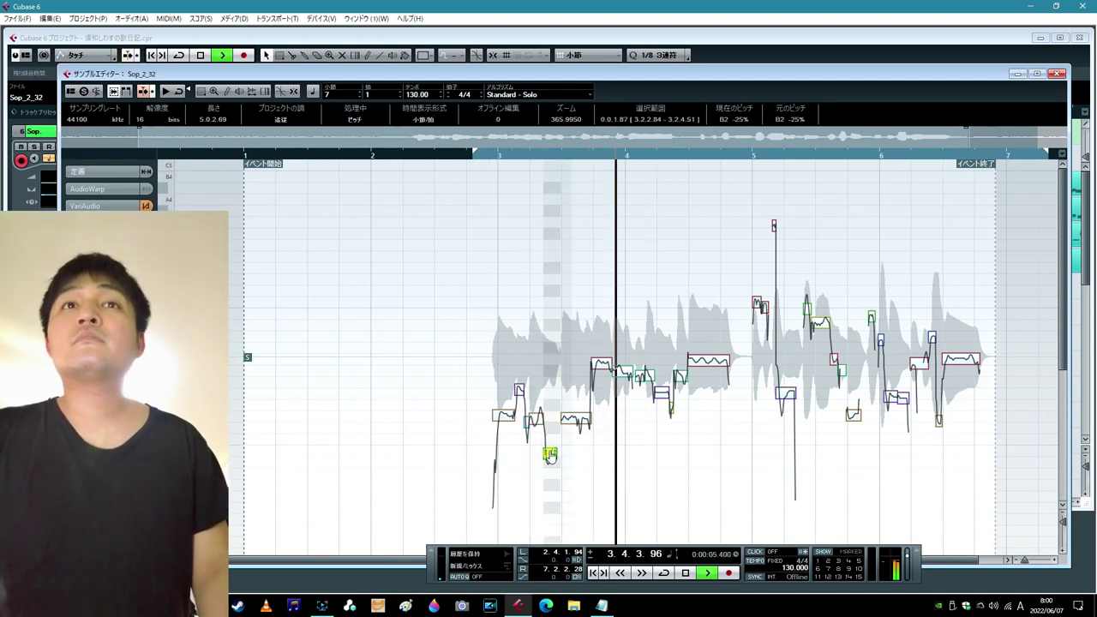
{"action": "left_click", "coordinate": [489, 152]}
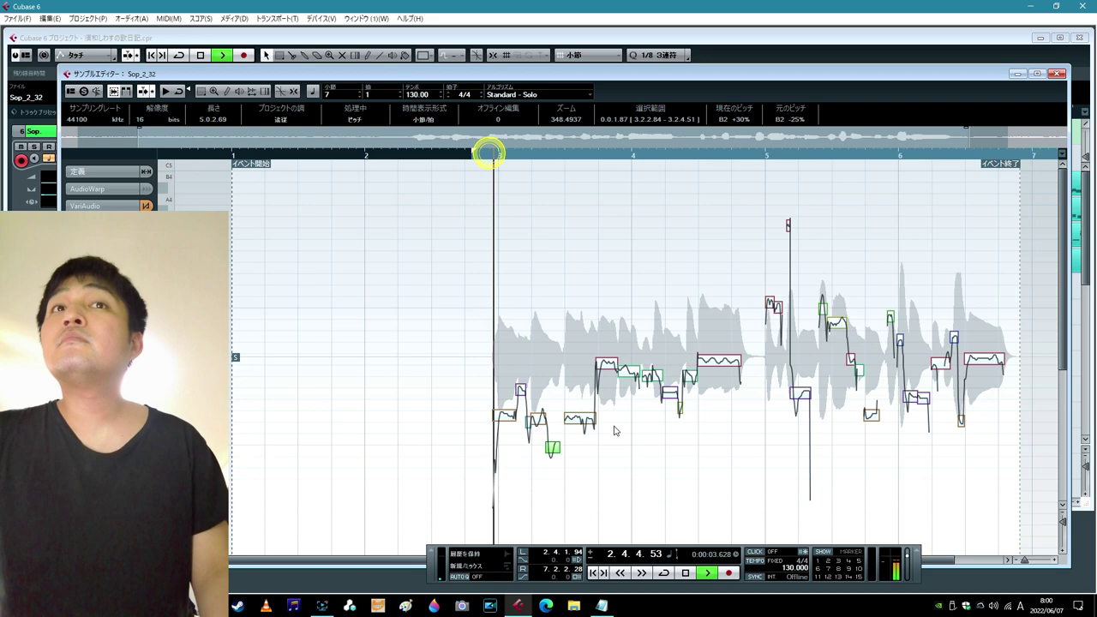
{"action": "left_click", "coordinate": [535, 416]}
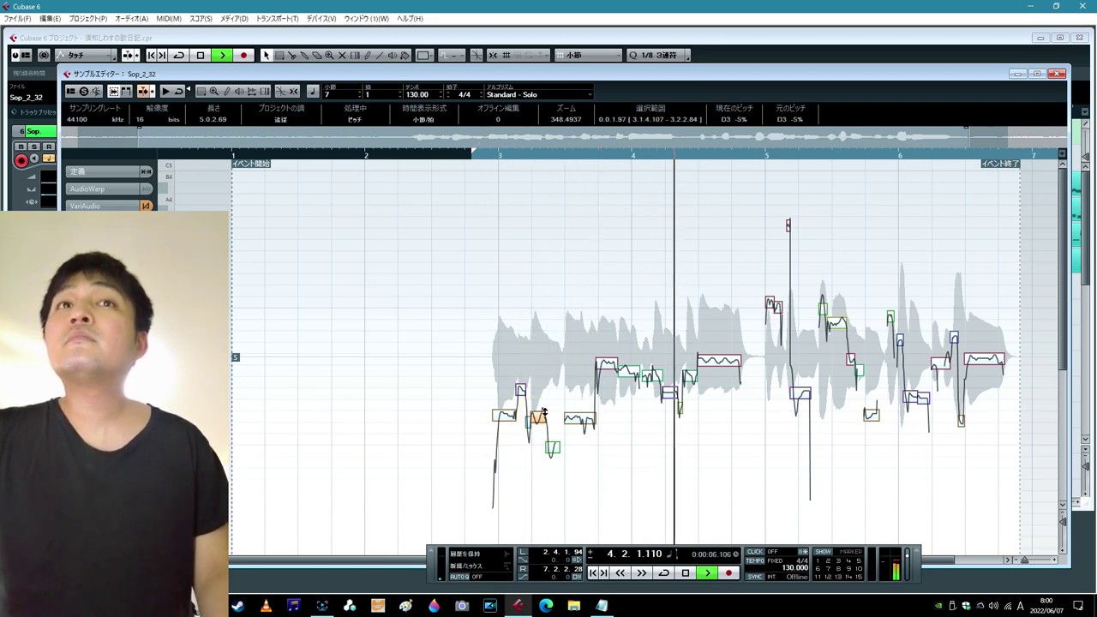
- Adjust Sop_2_32's long segment before bar 5 to G3 +1% and the early bar 5 segments to C4 -30% and E3 +19%
{"action": "left_click", "coordinate": [730, 360]}
{"action": "left_click", "coordinate": [747, 153]}
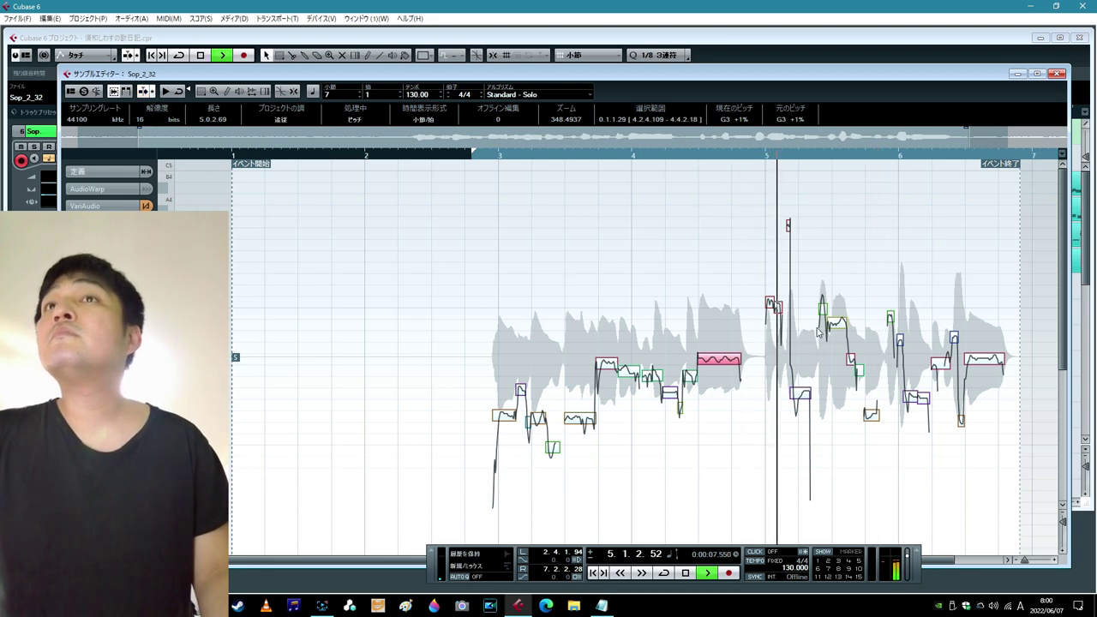
{"action": "left_click", "coordinate": [777, 307]}
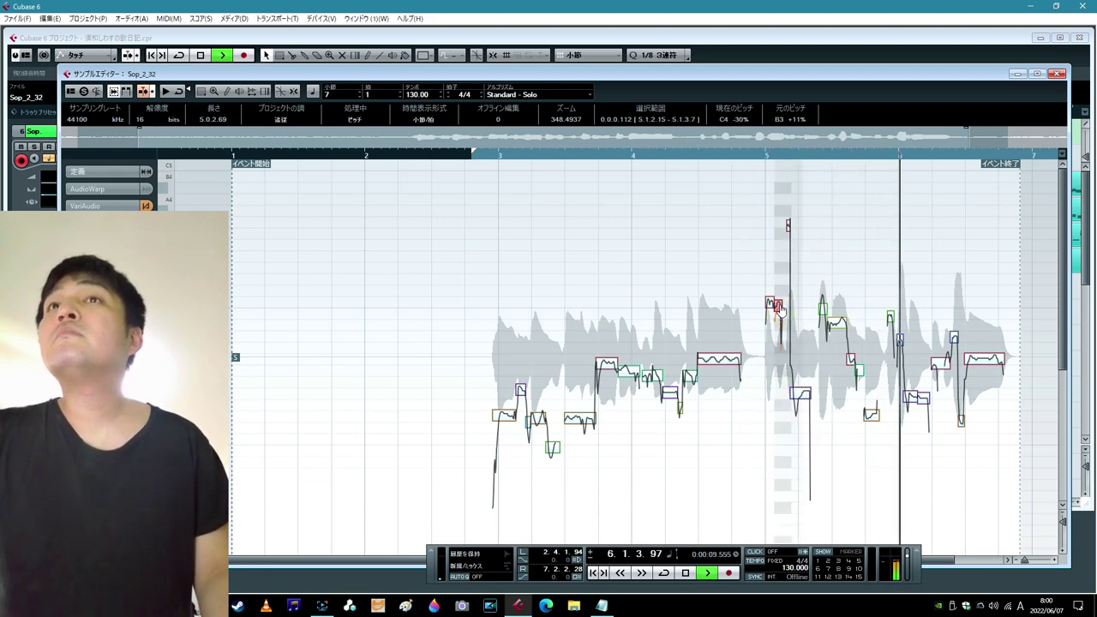
{"action": "left_click", "coordinate": [796, 390]}
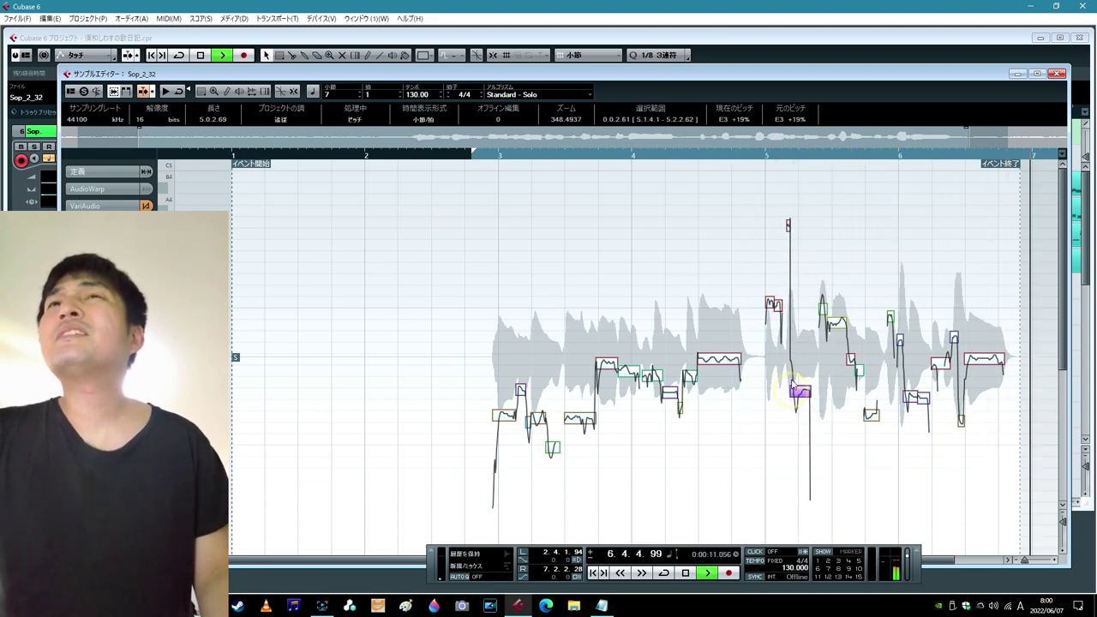
- Set the low segment just before bar 6 in Sop_2_32 to D3 +0% and replay from just before bar 5
{"action": "left_click", "coordinate": [761, 154]}
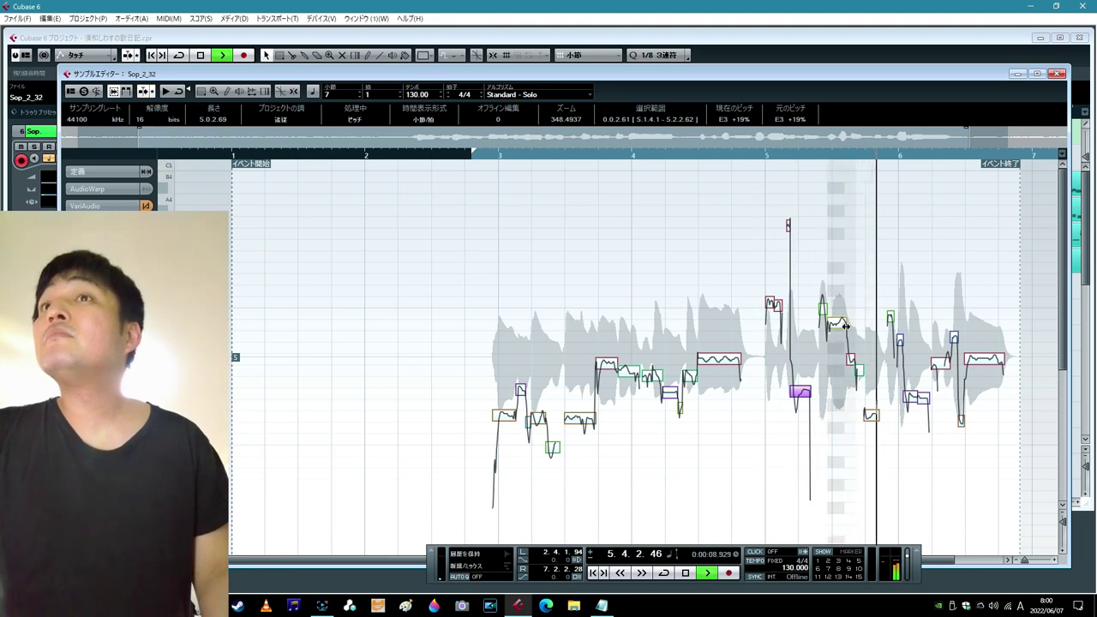
{"action": "left_click", "coordinate": [870, 414]}
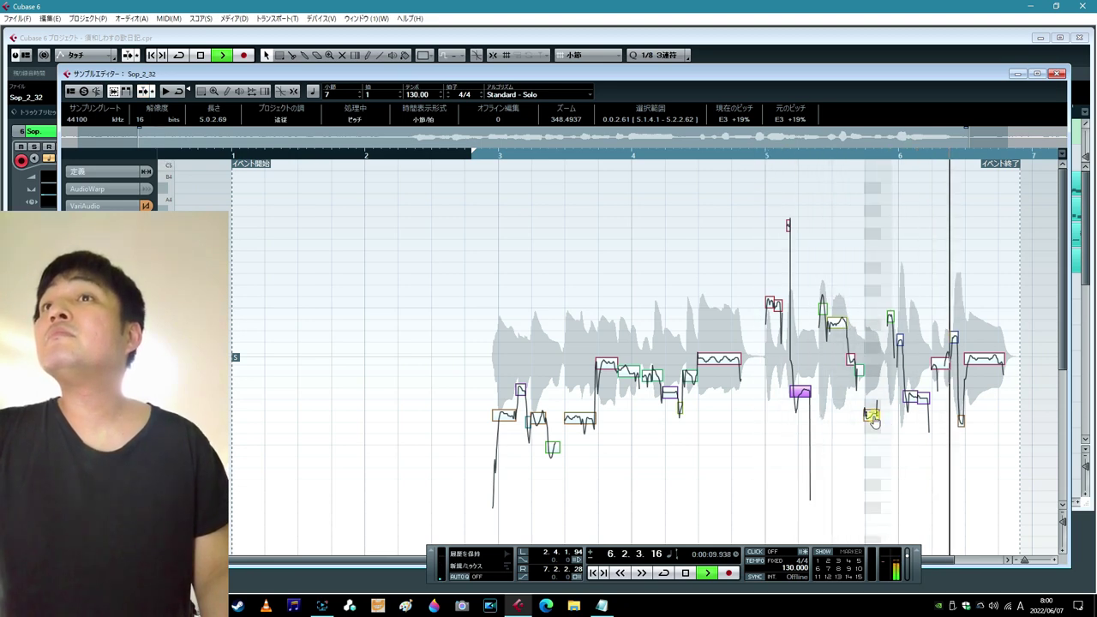
{"action": "left_click", "coordinate": [746, 156]}
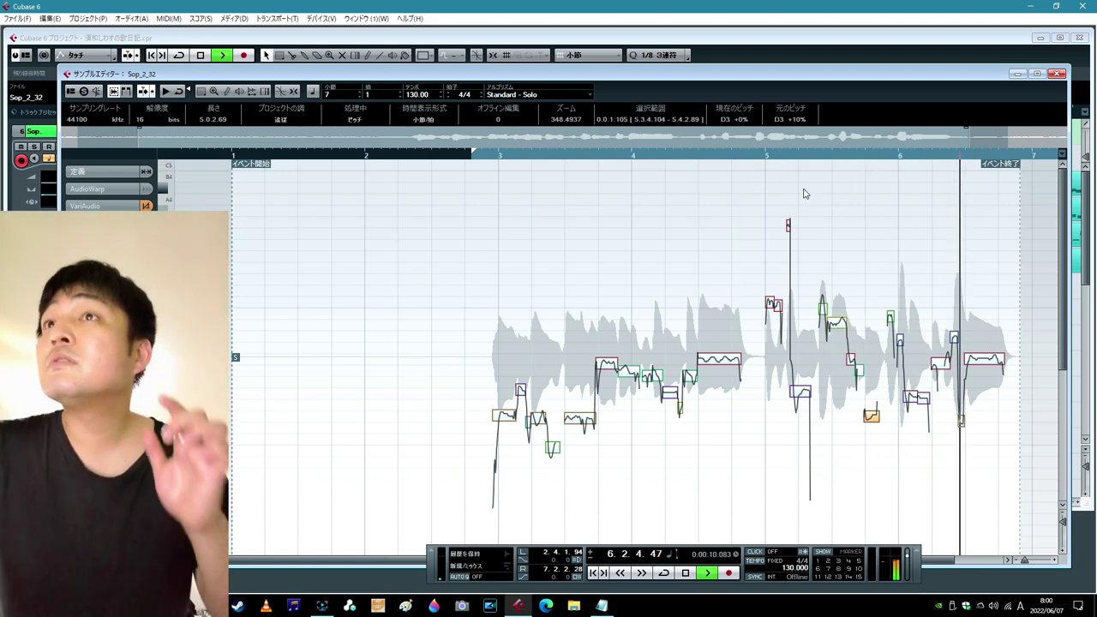
- Close the sample editor, stop playback and return the playhead to the project start
{"action": "left_click", "coordinate": [1059, 73]}
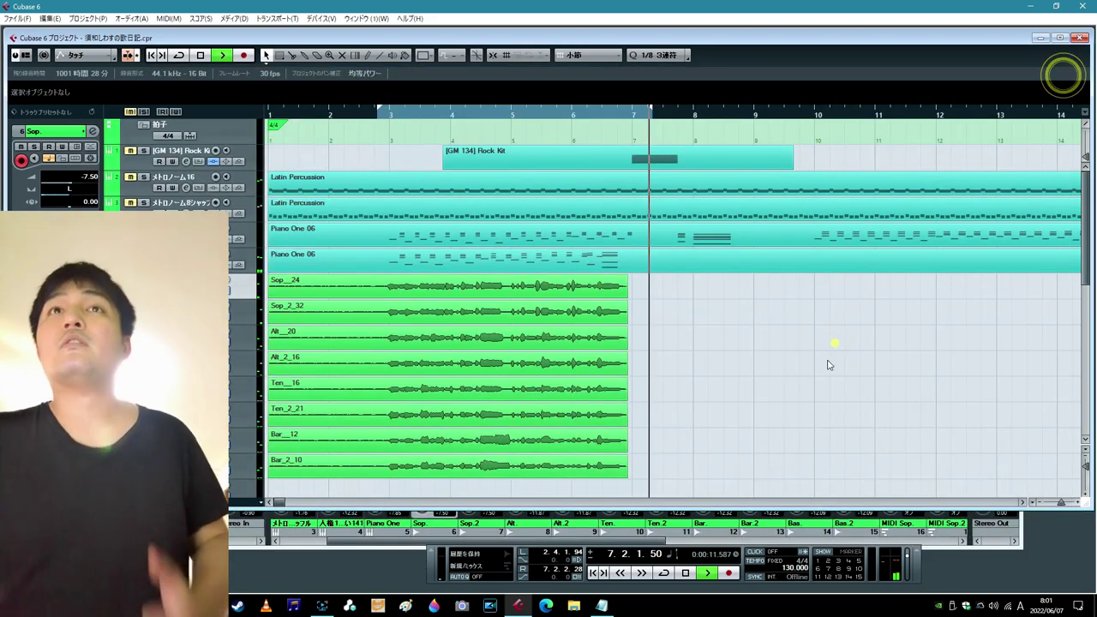
{"action": "left_click", "coordinate": [685, 572]}
{"action": "left_click", "coordinate": [593, 572]}
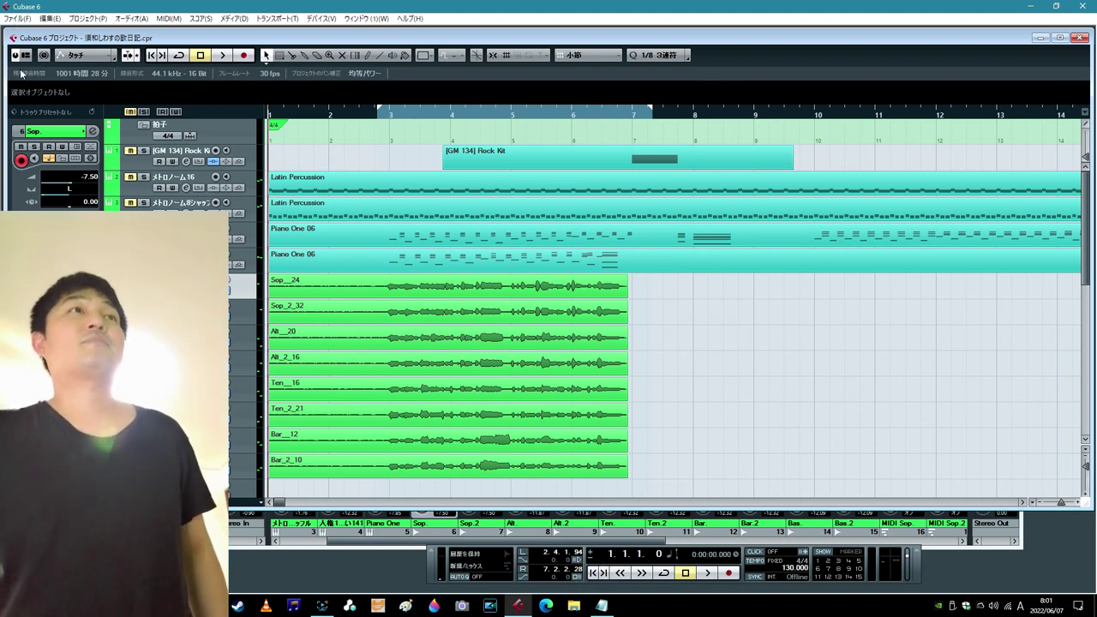
- Export the Stereo Out audio mixdown to the desktop as a Wave file named 火曜日
{"action": "left_click", "coordinate": [12, 18]}
{"action": "mouse_move", "coordinate": [103, 220]}
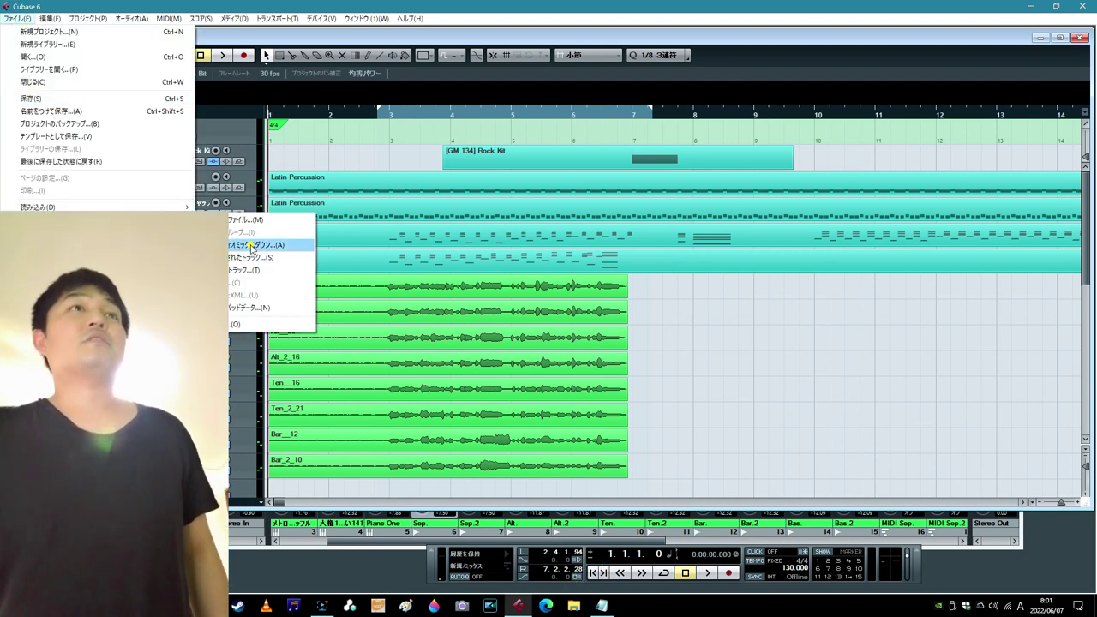
{"action": "left_click", "coordinate": [296, 243]}
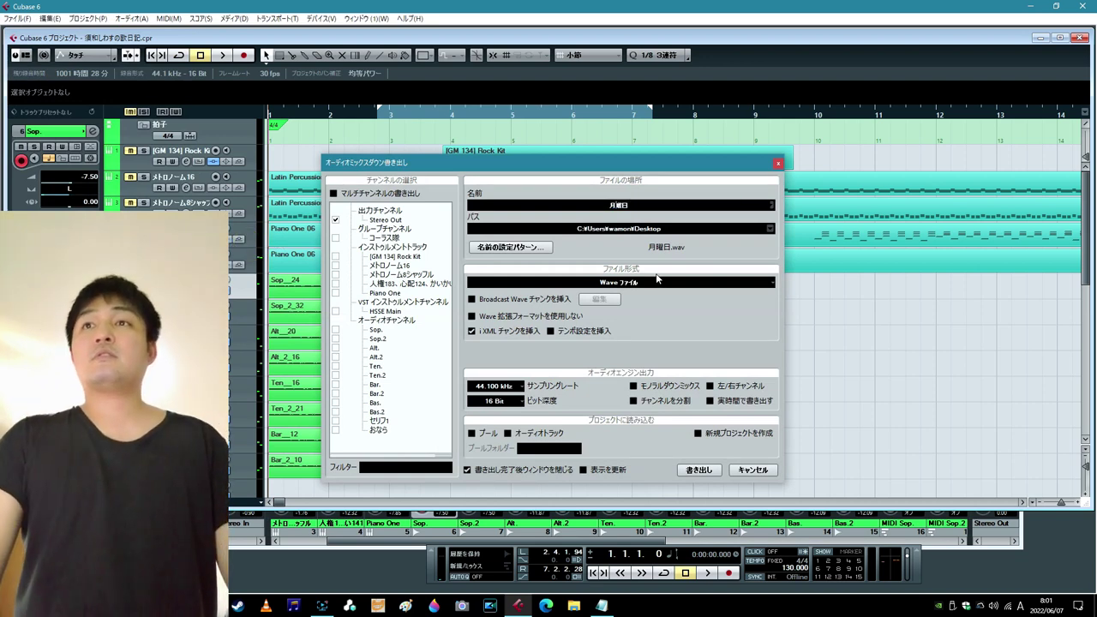
{"action": "key", "text": "Zenkaku_Hankaku"}
{"action": "type", "text": "hi"}
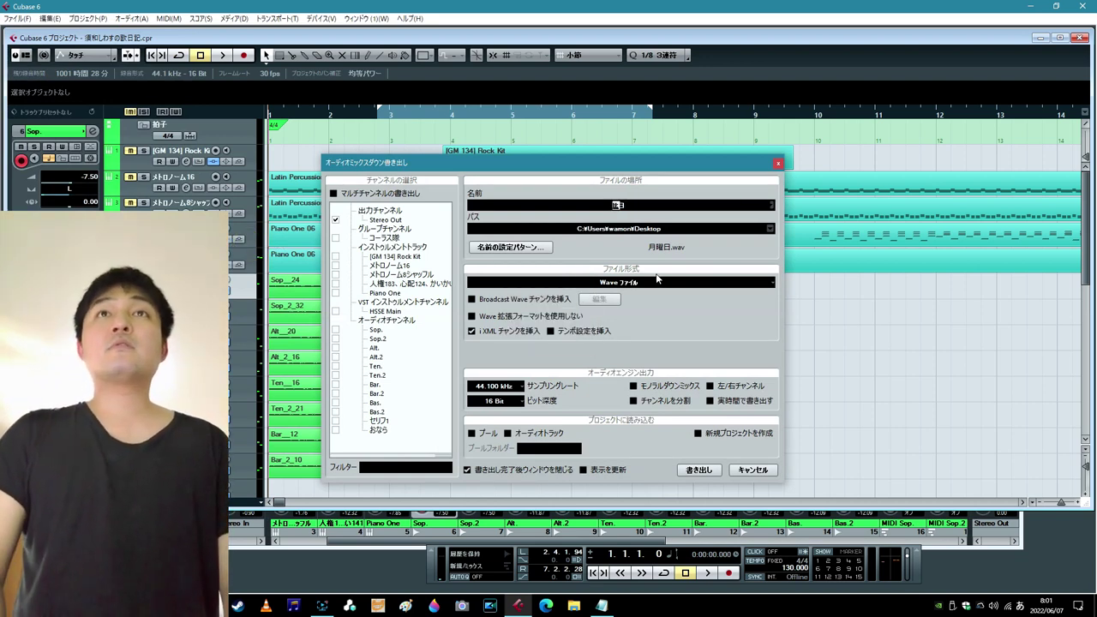
{"action": "key", "text": "space"}
{"action": "key", "text": "space"}
{"action": "key", "text": "space"}
{"action": "key", "text": "space"}
{"action": "key", "text": "space"}
{"action": "key", "text": "space"}
{"action": "key", "text": "Return"}
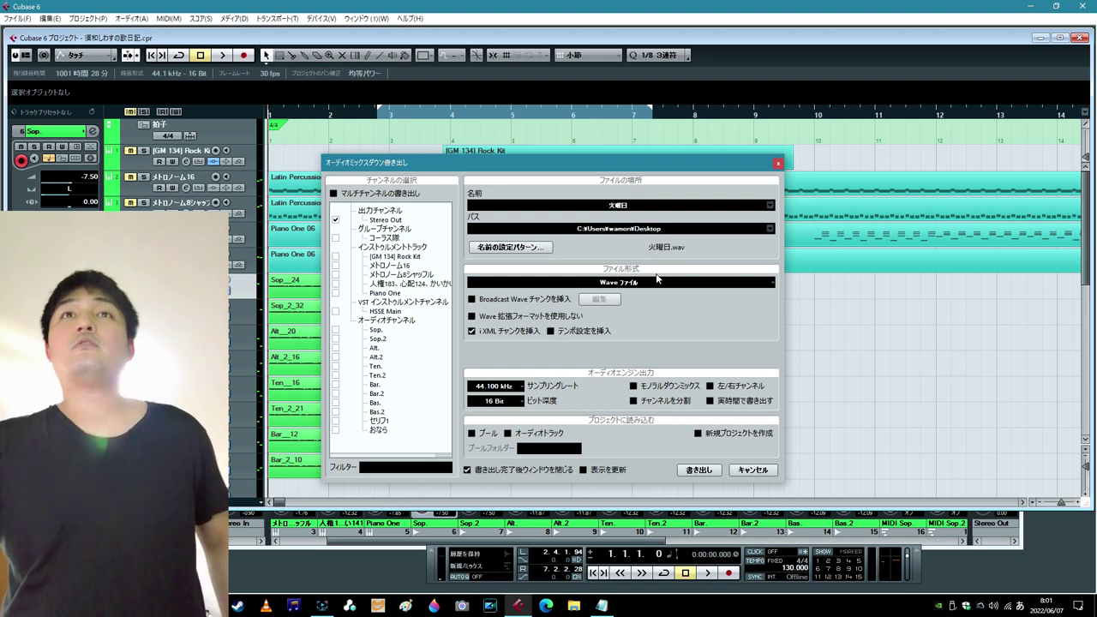
{"action": "left_click", "coordinate": [697, 470]}
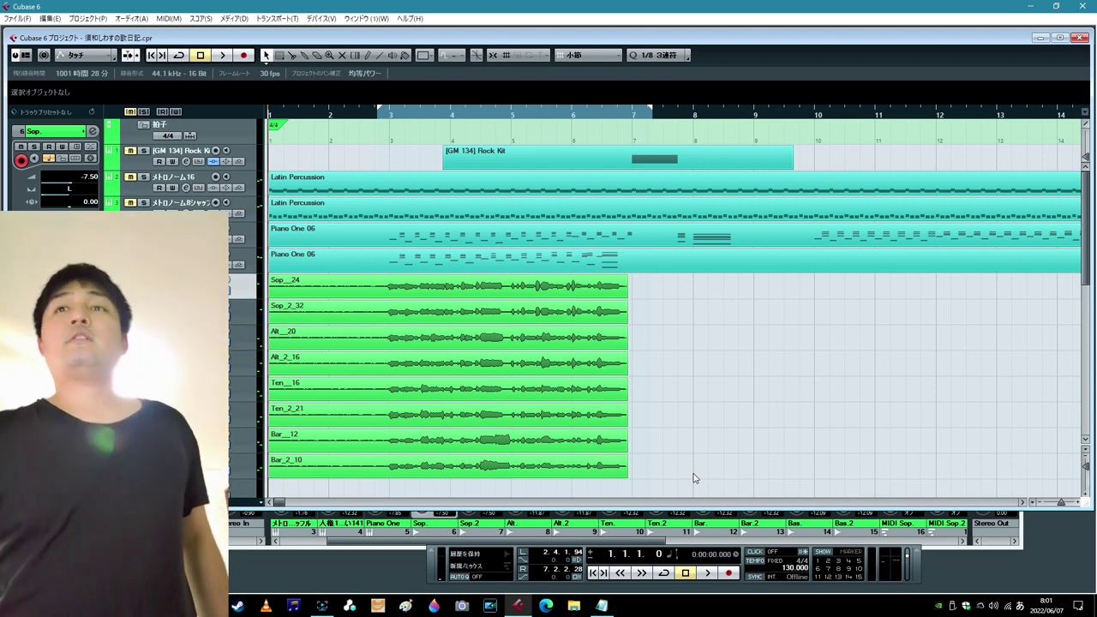
- Show the desktop, reposition the 火曜日 WAV file and listen to the 月曜日 audio in the media player before closing it
{"action": "left_click", "coordinate": [1096, 607]}
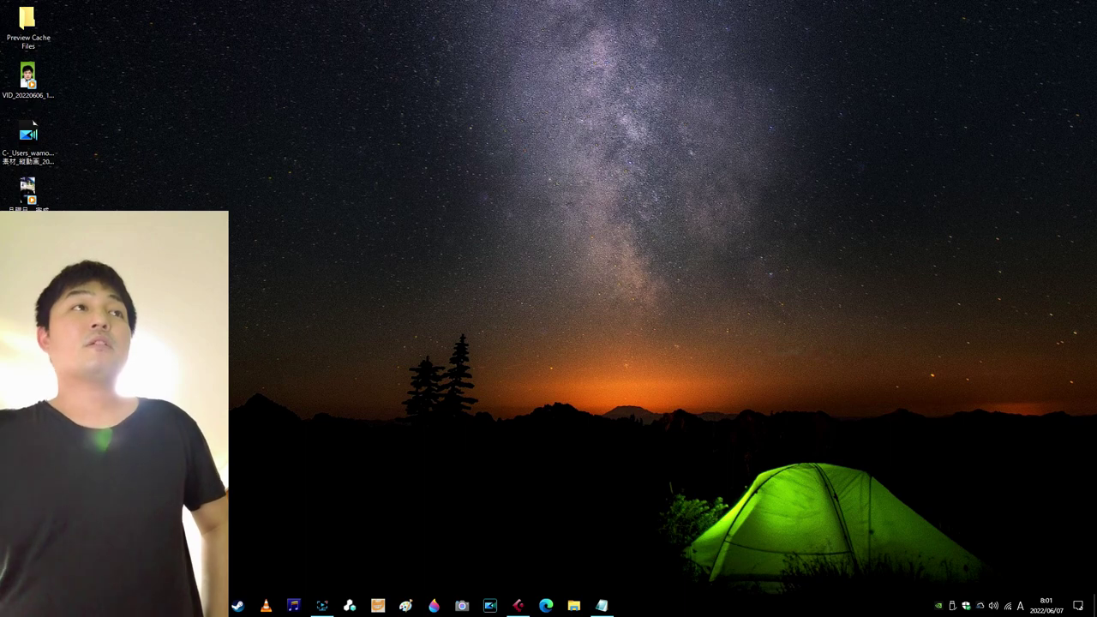
{"action": "left_click_drag", "start_coordinate": [295, 536], "coordinate": [253, 528]}
{"action": "double_click", "coordinate": [257, 538]}
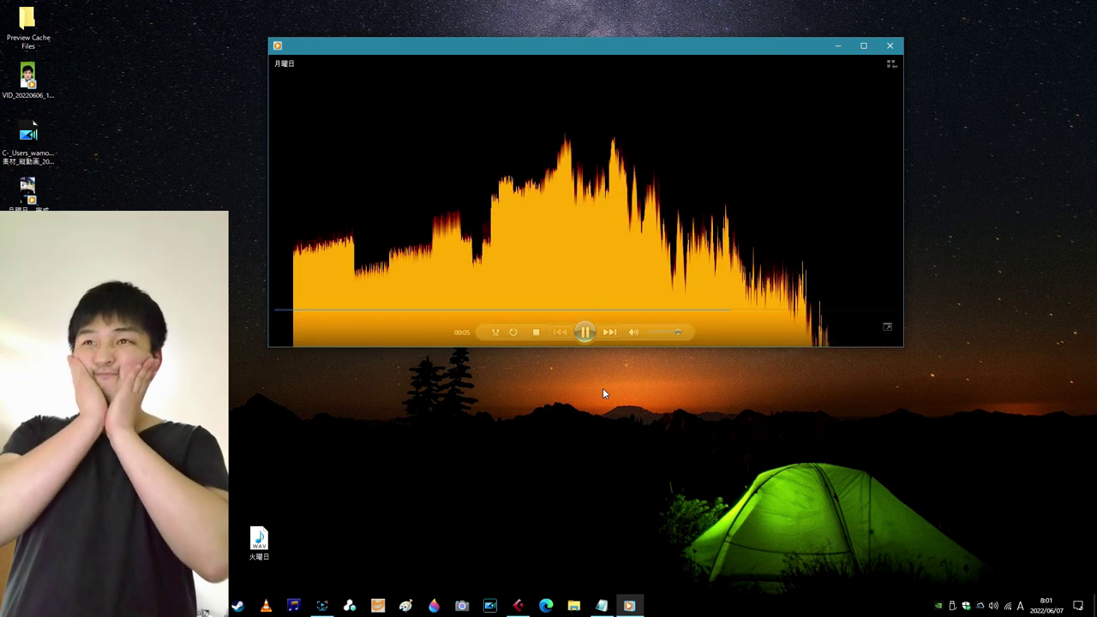
{"action": "left_click", "coordinate": [889, 46]}
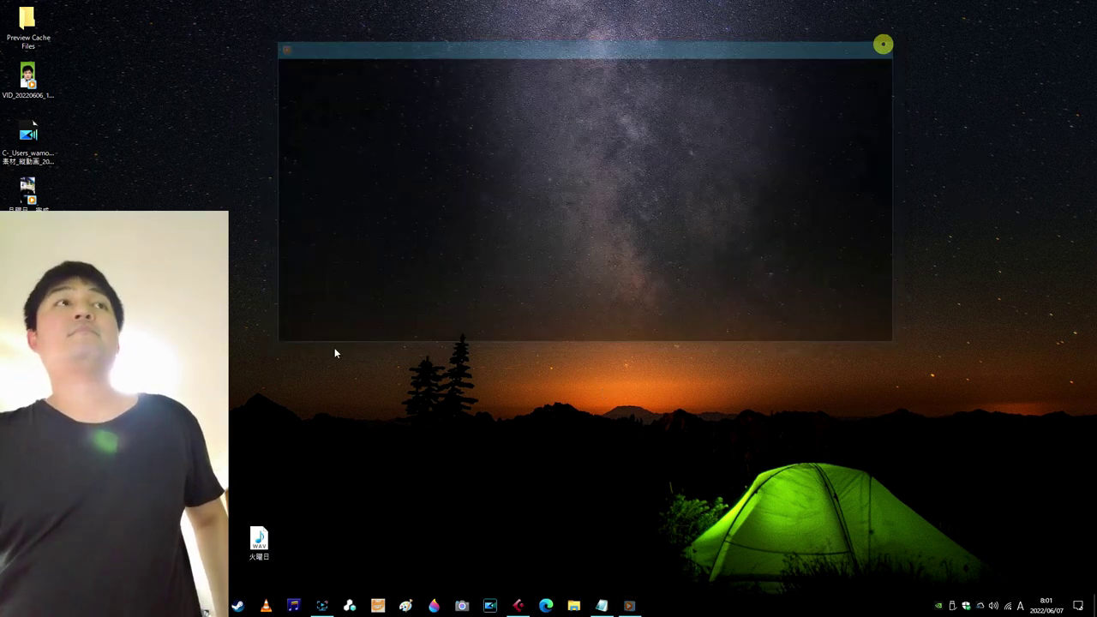
- Play the exported 火曜日 WAV file from the desktop, then close the player and switch back to Cubase
{"action": "double_click", "coordinate": [259, 540]}
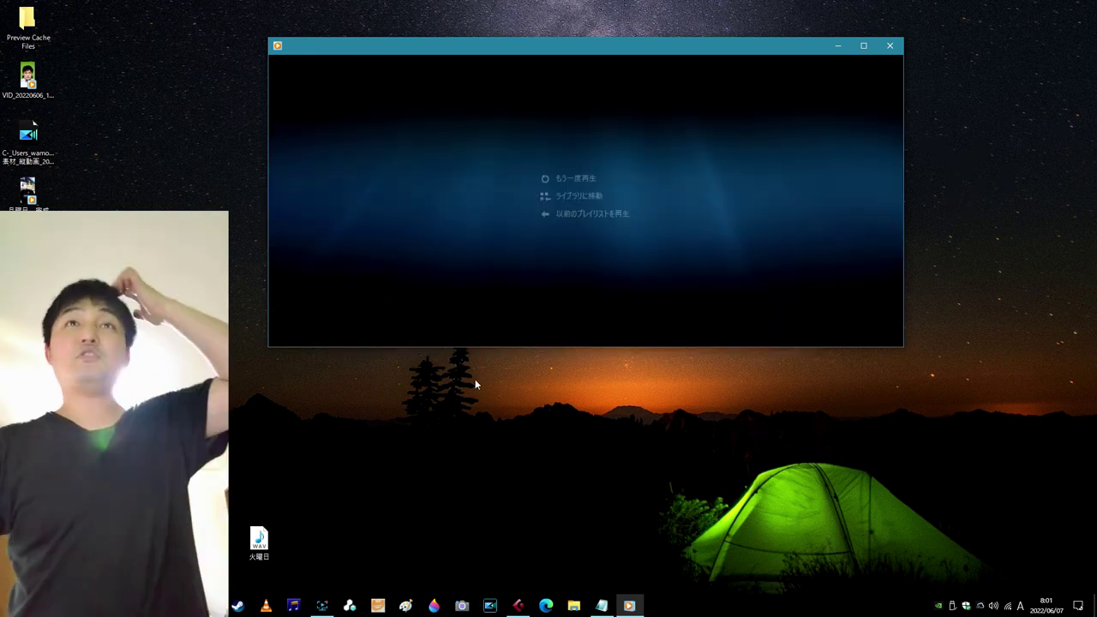
{"action": "left_click", "coordinate": [890, 46]}
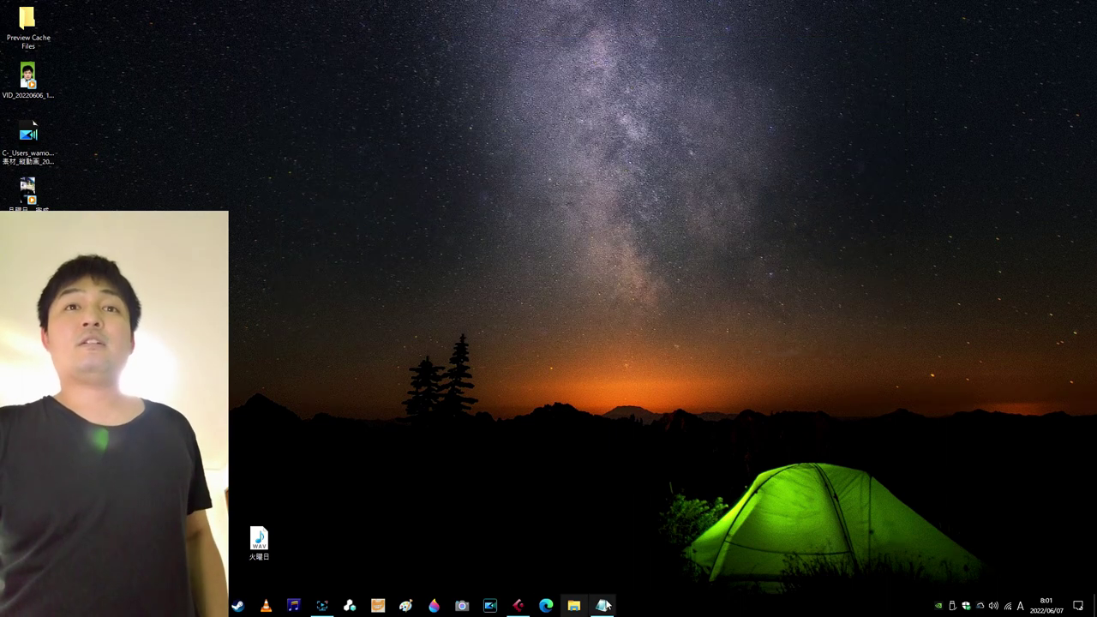
{"action": "left_click", "coordinate": [528, 603]}
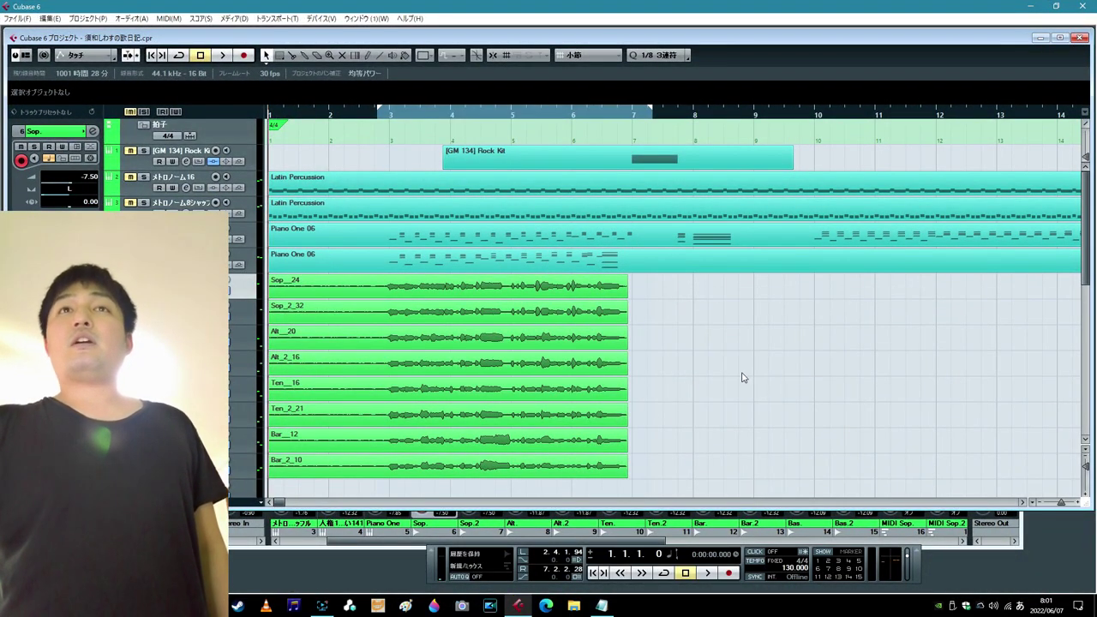
- Delete all eight recorded vocal clips, from Sop__24 down to Bar_2_10
{"action": "scroll", "coordinate": [806, 339], "scroll_direction": "down", "scroll_amount": 2}
{"action": "scroll", "coordinate": [809, 337], "scroll_direction": "up", "scroll_amount": 2}
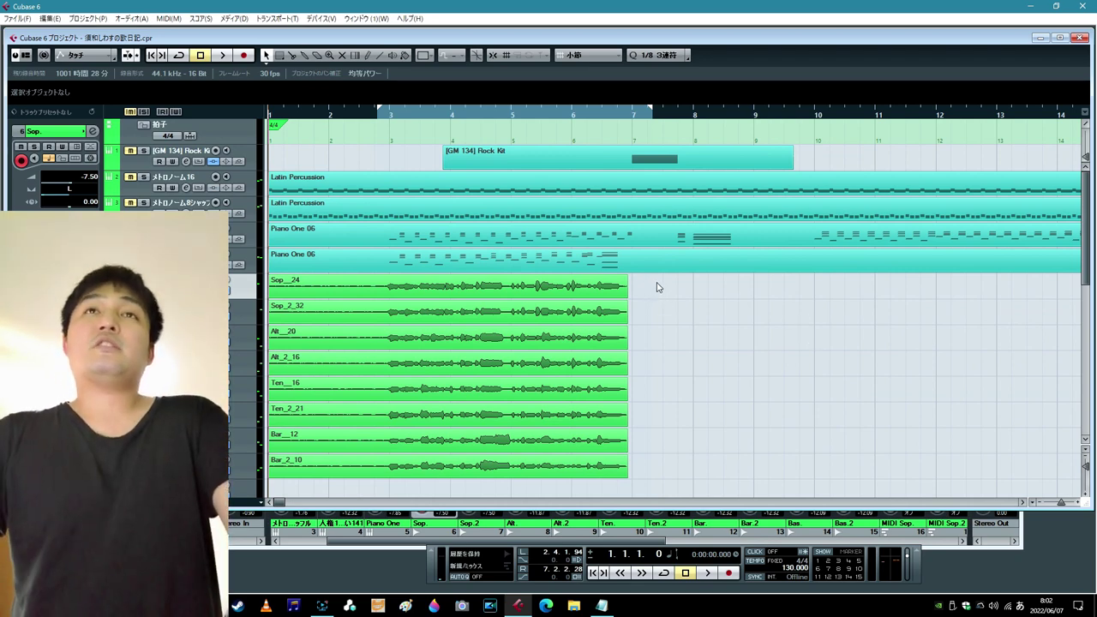
{"action": "left_click_drag", "start_coordinate": [654, 282], "coordinate": [269, 480]}
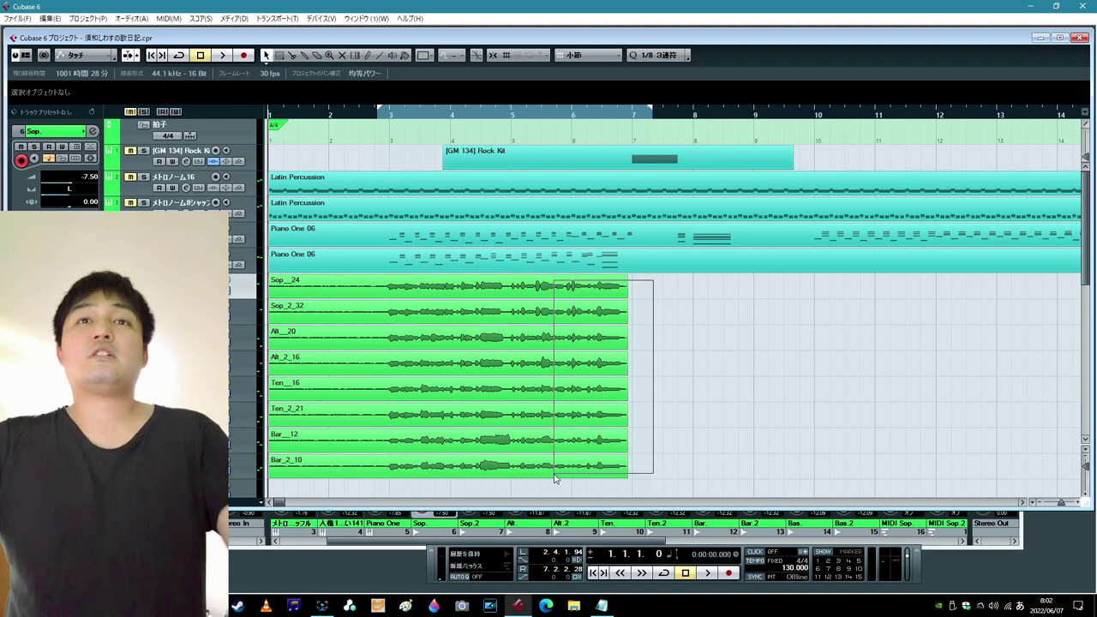
{"action": "key", "text": "Delete"}
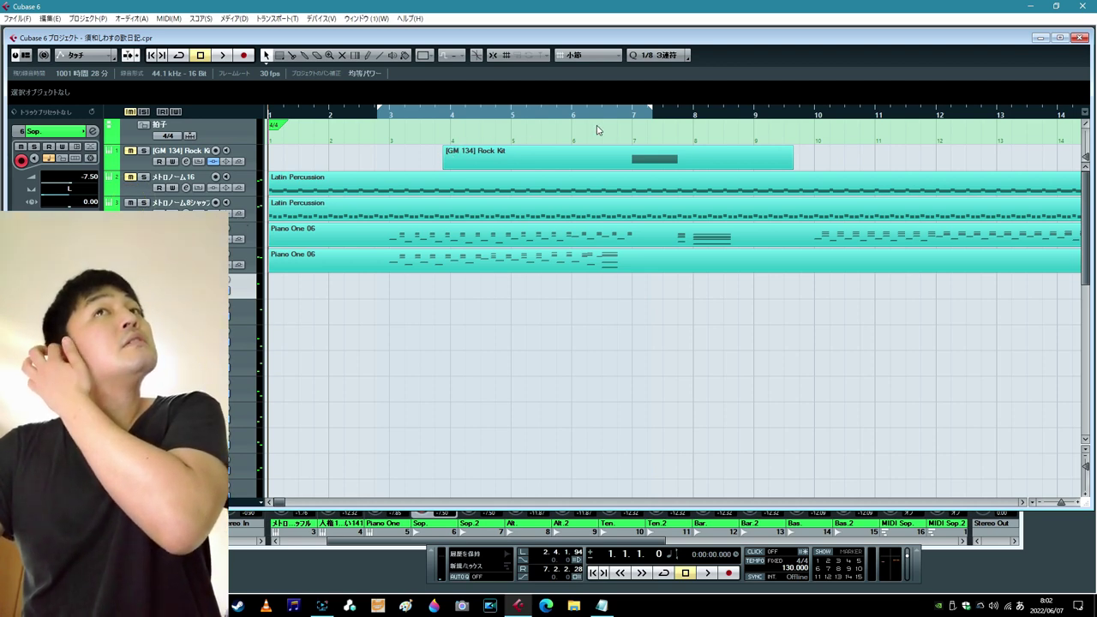
- Extend the right locator to 9.2.1.63 and look over the MIDI guide tracks
{"action": "left_click_drag", "start_coordinate": [651, 112], "coordinate": [771, 136]}
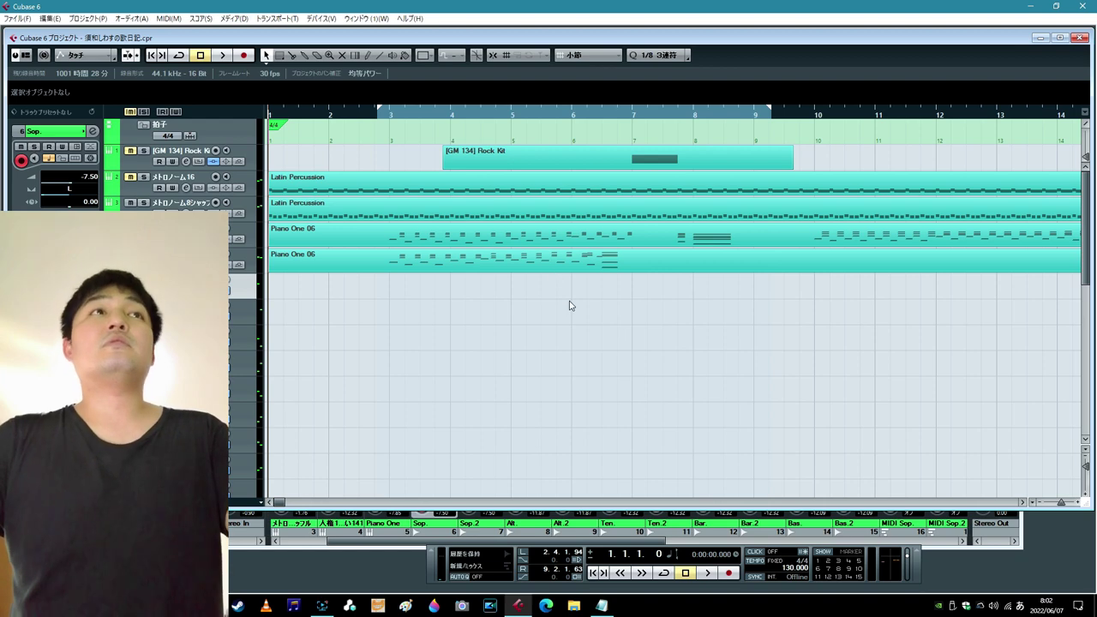
{"action": "scroll", "coordinate": [570, 303], "scroll_direction": "down", "scroll_amount": 10}
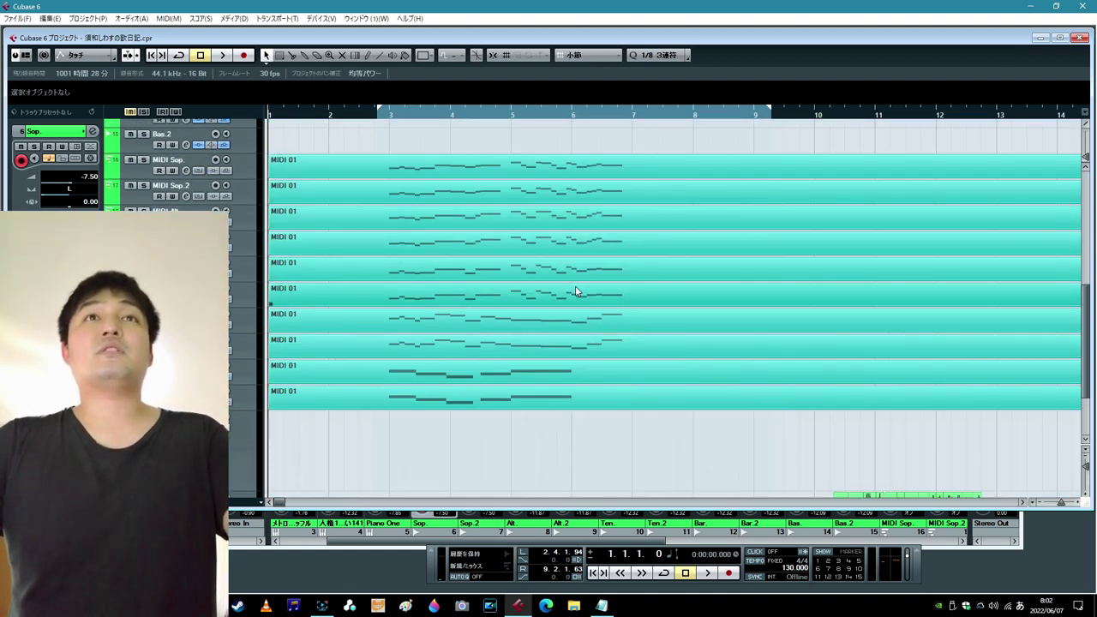
{"action": "scroll", "coordinate": [575, 291], "scroll_direction": "up", "scroll_amount": 10}
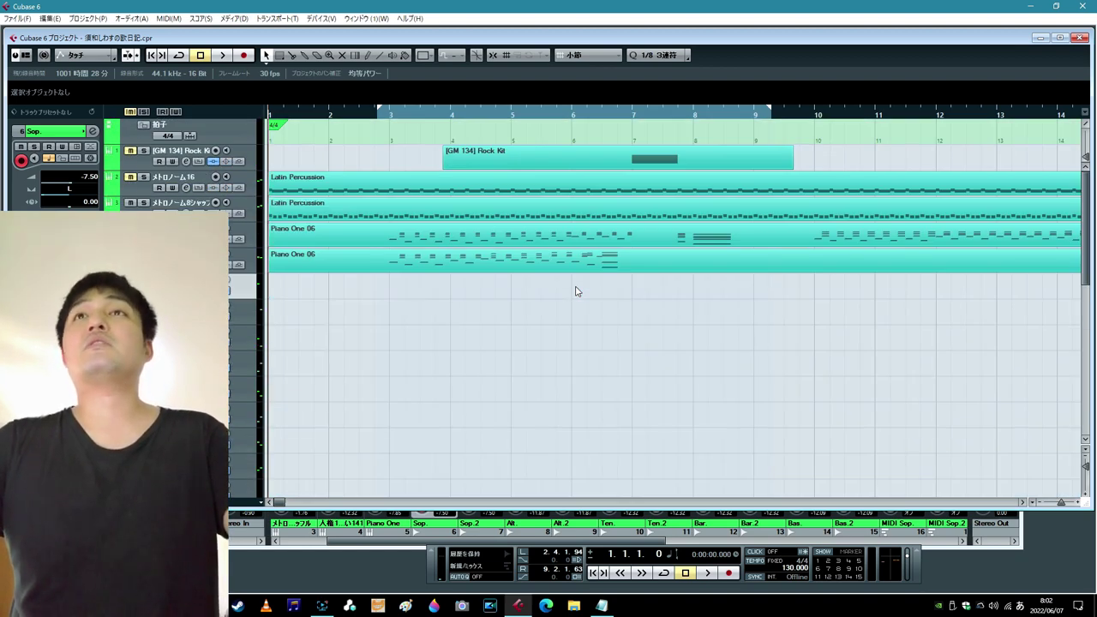
{"action": "scroll", "coordinate": [575, 292], "scroll_direction": "down", "scroll_amount": 5}
{"action": "scroll", "coordinate": [575, 292], "scroll_direction": "down", "scroll_amount": 6}
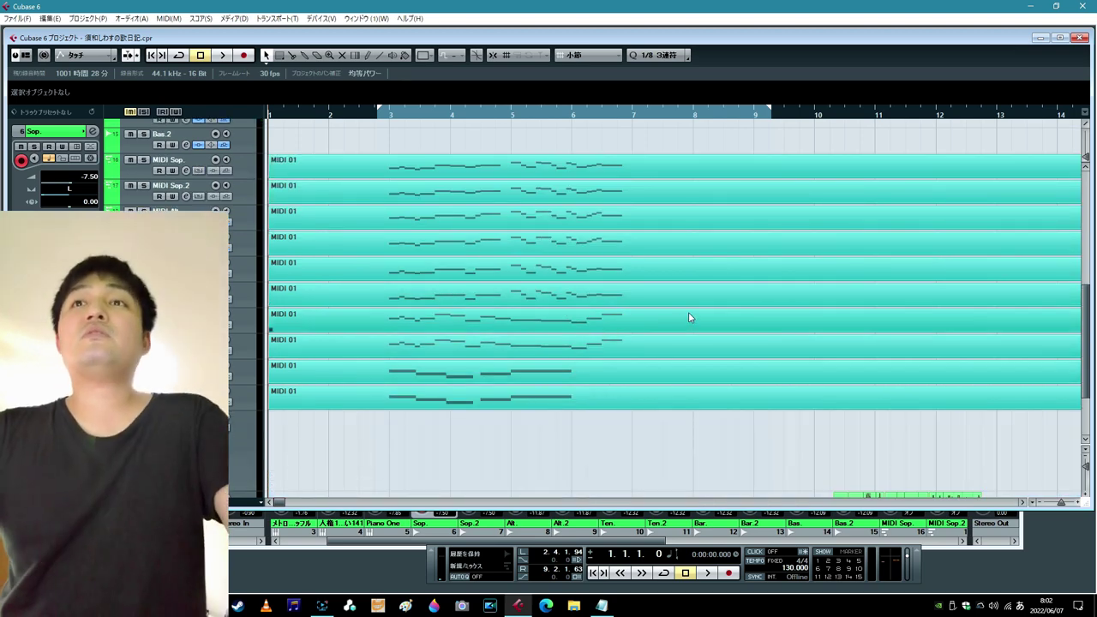
- Place the playhead at 7.4.2.76 and open the upper Piano One 06 part in the Key Editor to inspect its low notes
{"action": "left_click", "coordinate": [683, 113]}
{"action": "scroll", "coordinate": [763, 206], "scroll_direction": "up", "scroll_amount": 10}
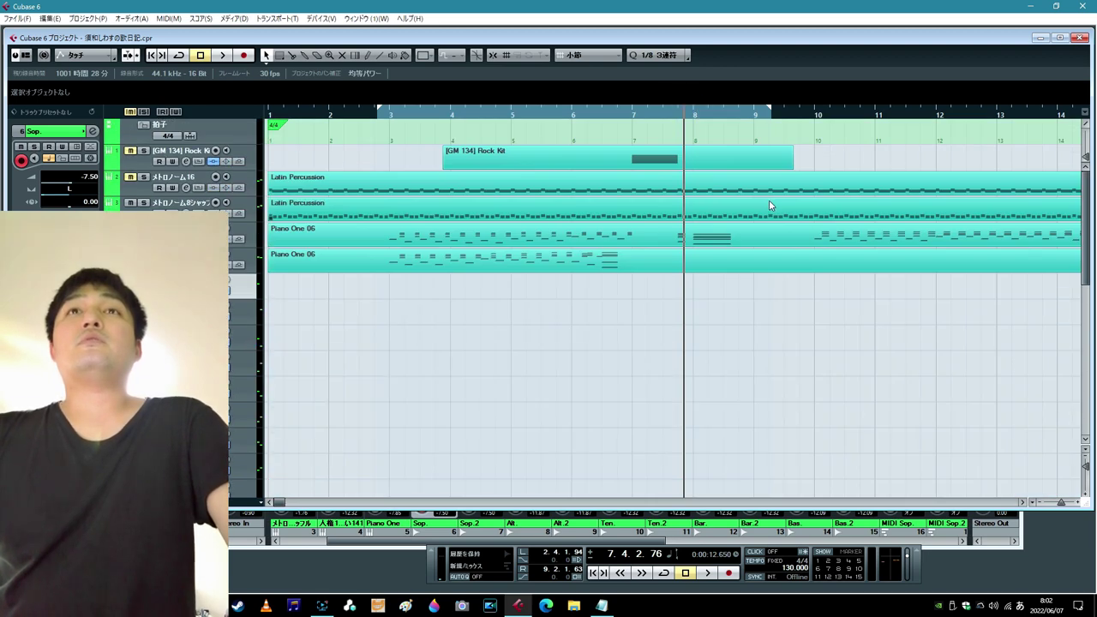
{"action": "double_click", "coordinate": [695, 233]}
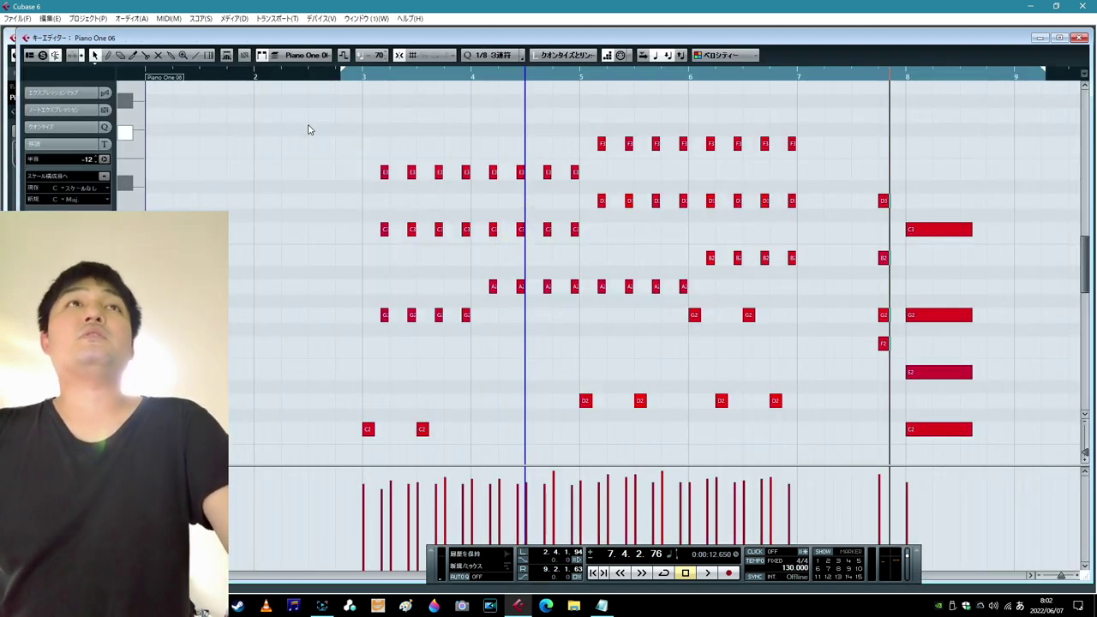
{"action": "scroll", "coordinate": [875, 398], "scroll_direction": "down", "scroll_amount": 10}
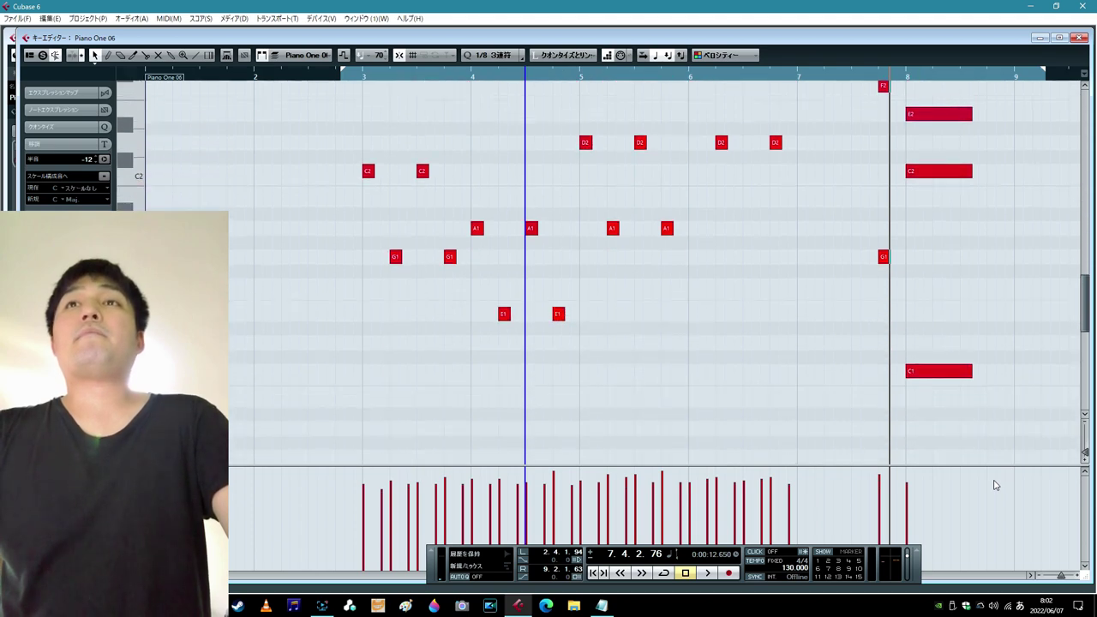
- Select and copy all notes in the upper Piano One 06 part, then close its Key Editor
{"action": "left_click", "coordinate": [995, 449]}
{"action": "scroll", "coordinate": [996, 449], "scroll_direction": "down", "scroll_amount": 1}
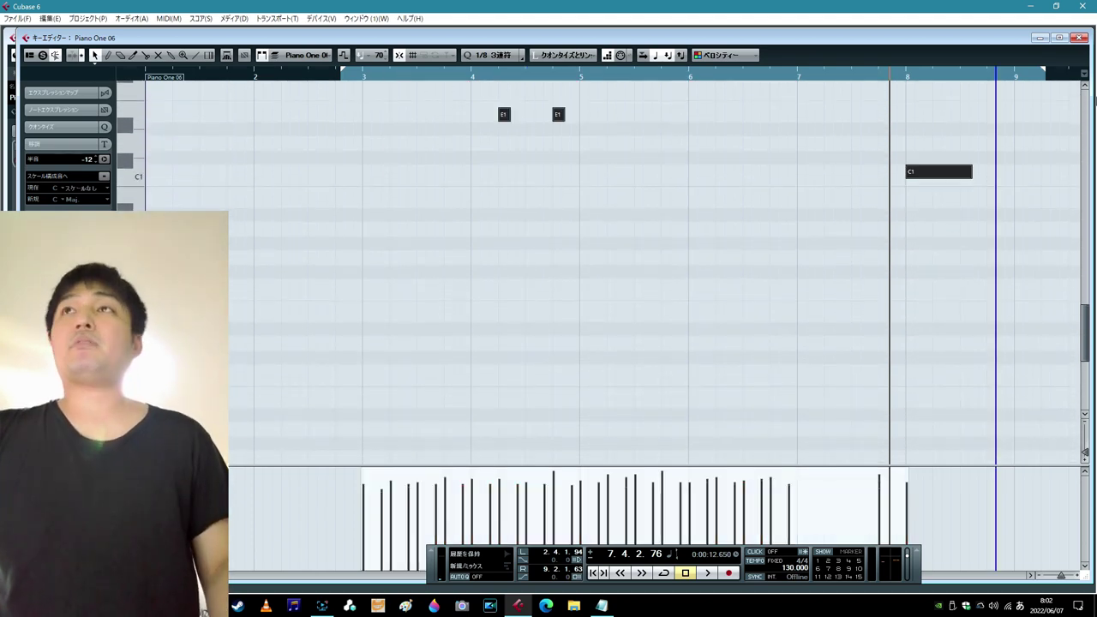
{"action": "left_click", "coordinate": [1081, 39]}
{"action": "left_click", "coordinate": [725, 349]}
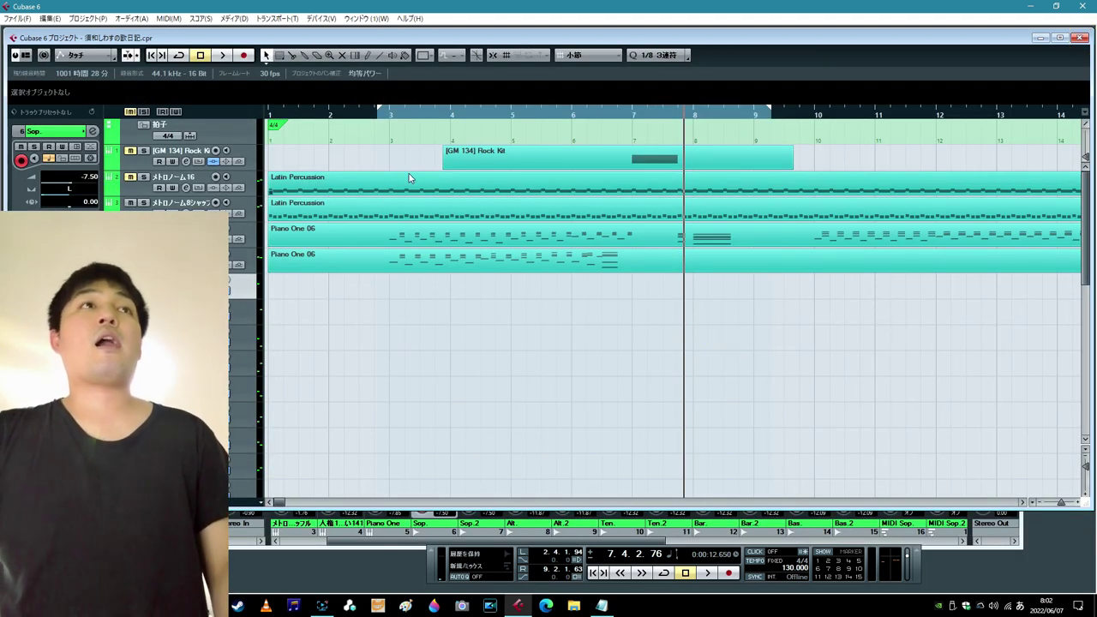
- Move the right locator to 13.2.2.16 and the left locator to 7.3.1.7 in the project timeline
{"action": "left_click_drag", "start_coordinate": [769, 113], "coordinate": [1013, 146]}
{"action": "scroll", "coordinate": [634, 316], "scroll_direction": "down", "scroll_amount": 6}
{"action": "scroll", "coordinate": [649, 313], "scroll_direction": "up", "scroll_amount": 2}
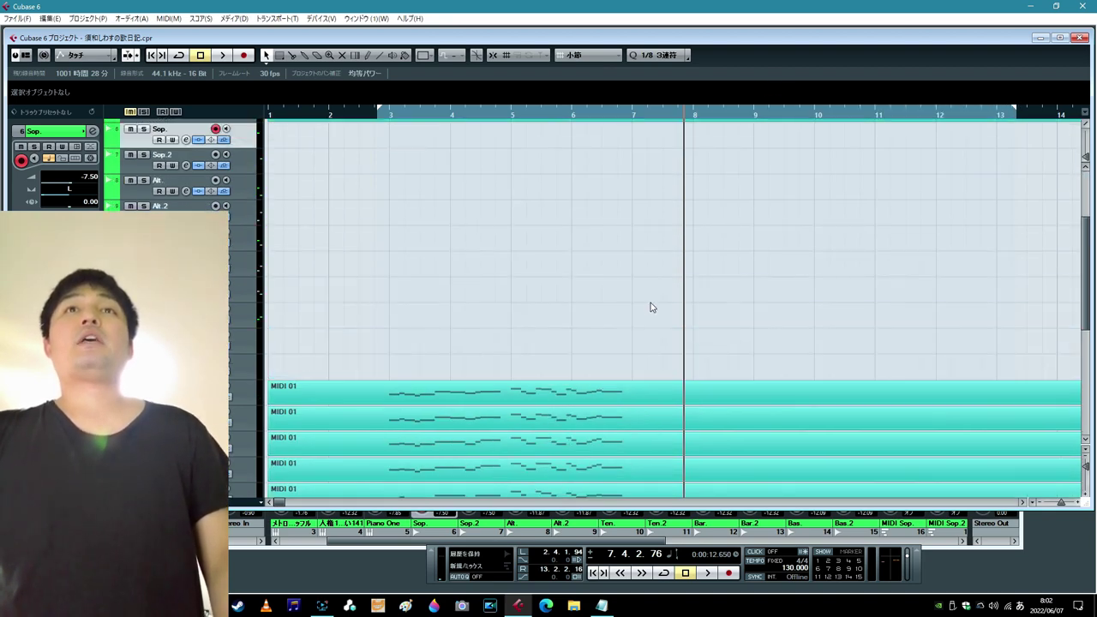
{"action": "left_click_drag", "start_coordinate": [391, 113], "coordinate": [667, 173]}
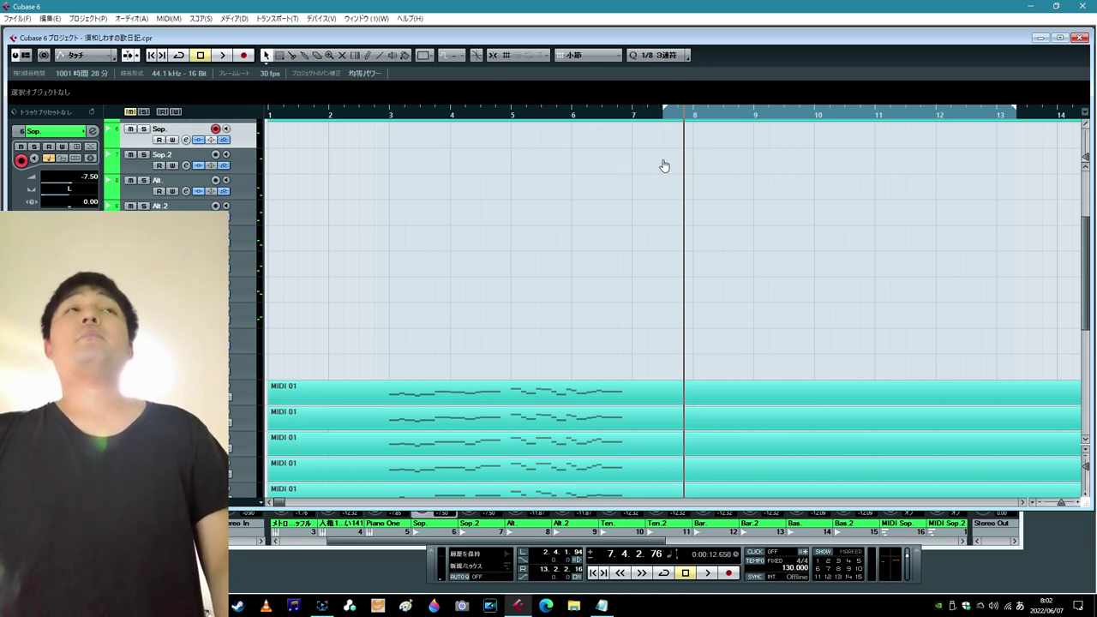
{"action": "scroll", "coordinate": [715, 146], "scroll_direction": "up", "scroll_amount": 3}
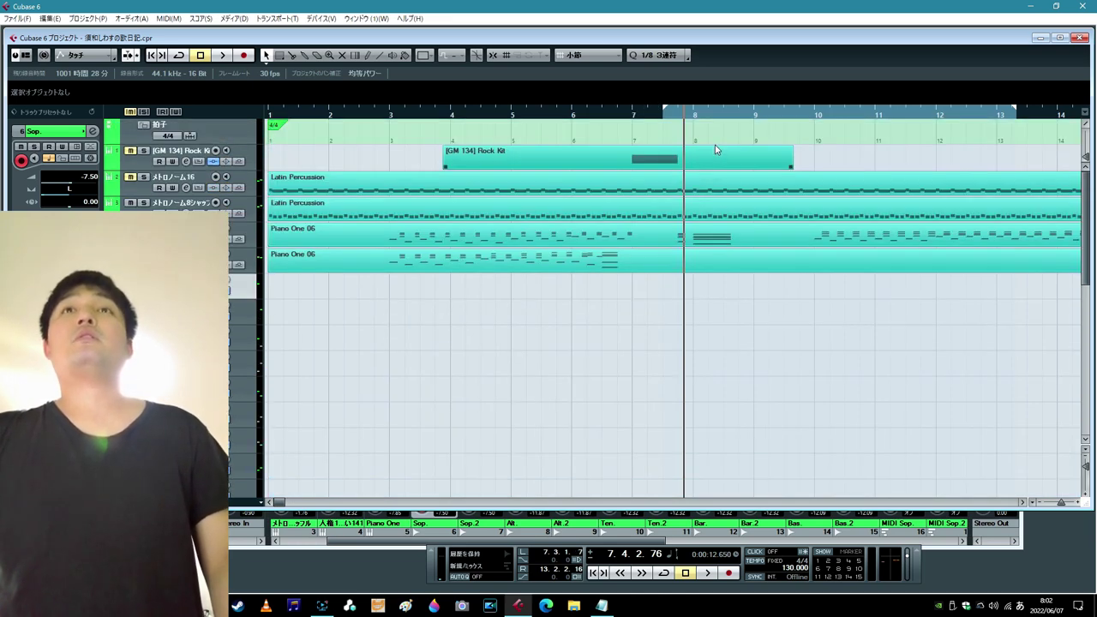
- In the lower Piano One 06 part's Key Editor, set the quantize value to 1/1 and place the playhead at 8.1.1.0
{"action": "double_click", "coordinate": [716, 259]}
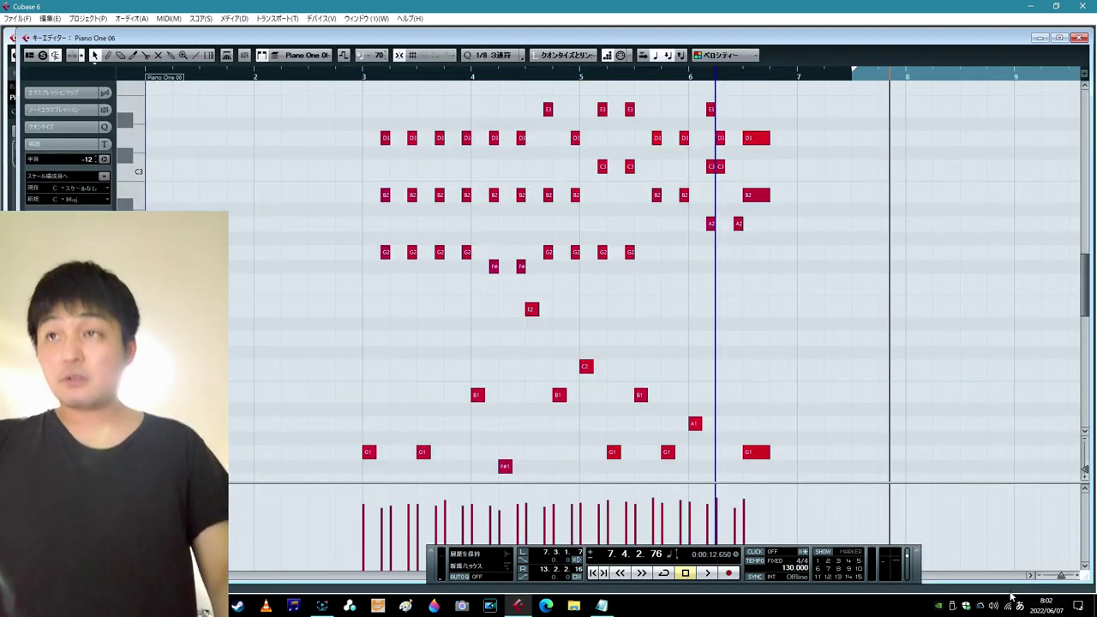
{"action": "left_click", "coordinate": [1042, 575]}
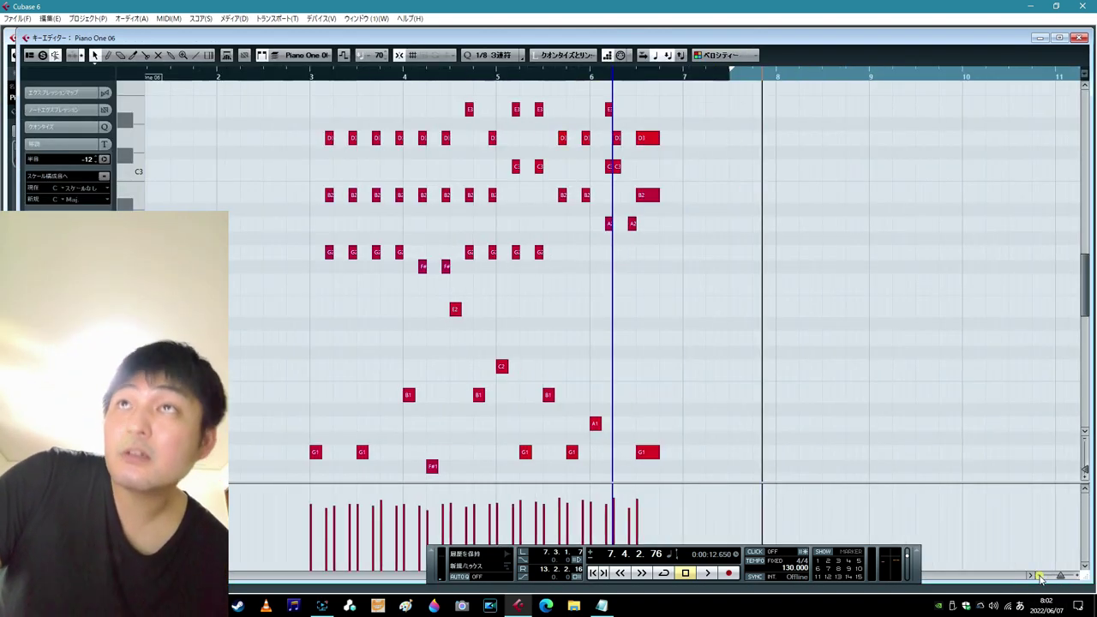
{"action": "left_click", "coordinate": [490, 56]}
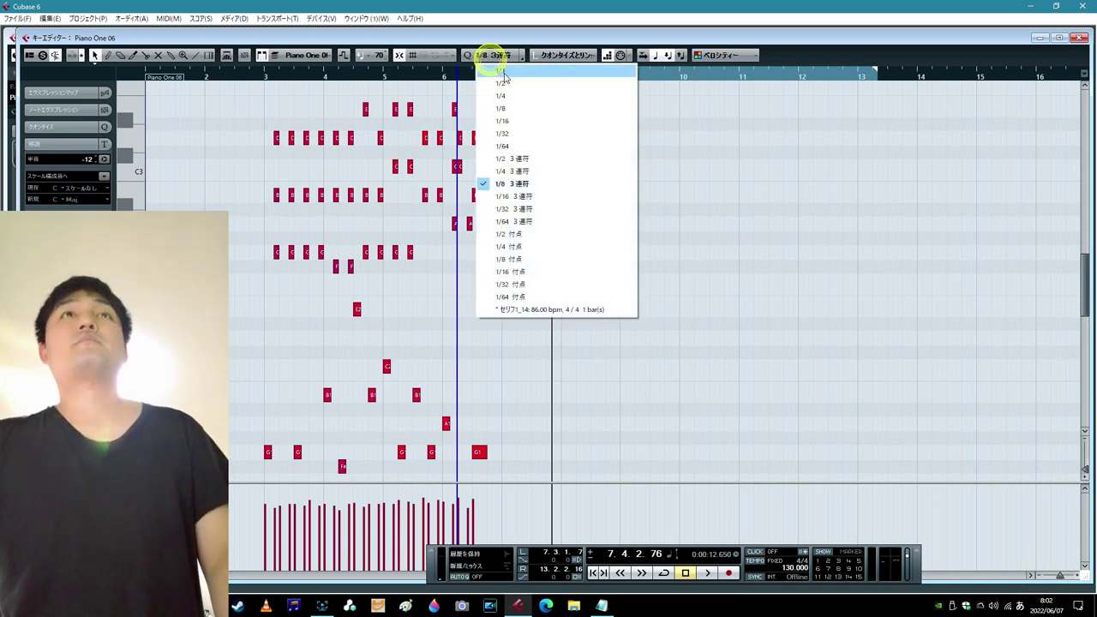
{"action": "left_click", "coordinate": [523, 71]}
{"action": "left_click", "coordinate": [562, 76]}
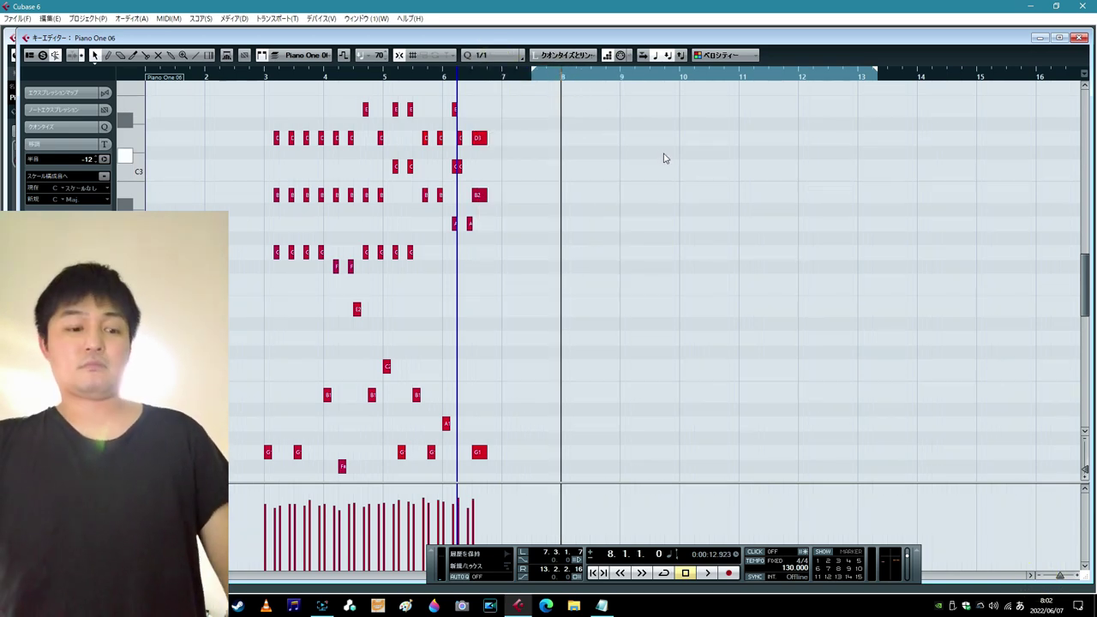
- Paste the copied piano notes at bar 8 of the lower Piano One 06 part and close the Key Editor
{"action": "key", "text": "ctrl+v"}
{"action": "left_click", "coordinate": [531, 205]}
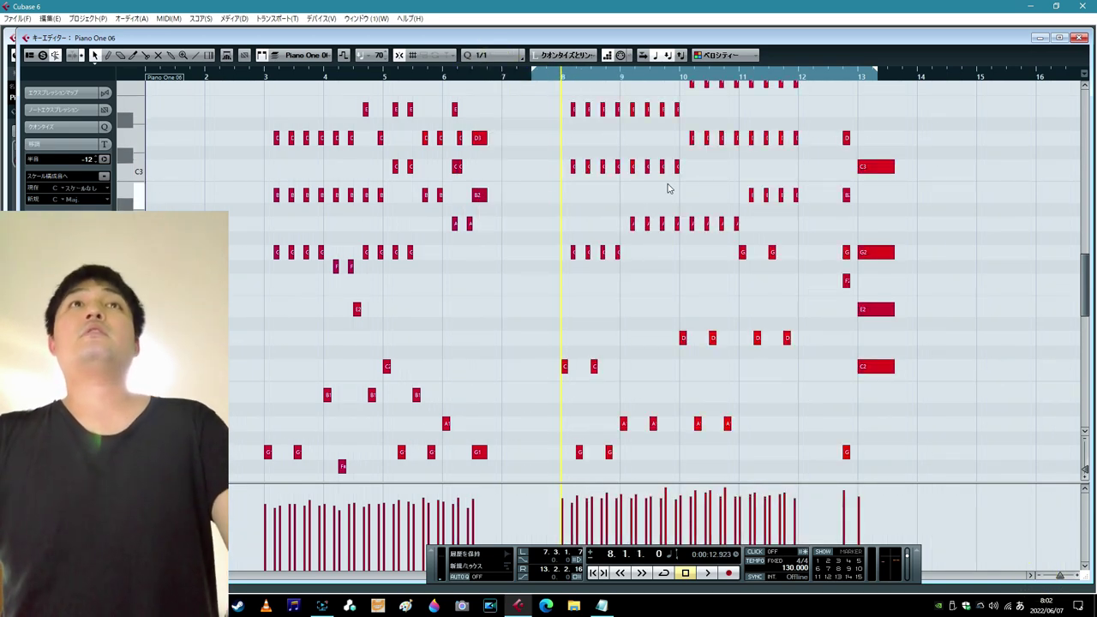
{"action": "scroll", "coordinate": [178, 110], "scroll_direction": "up", "scroll_amount": 2}
{"action": "left_click", "coordinate": [1079, 38]}
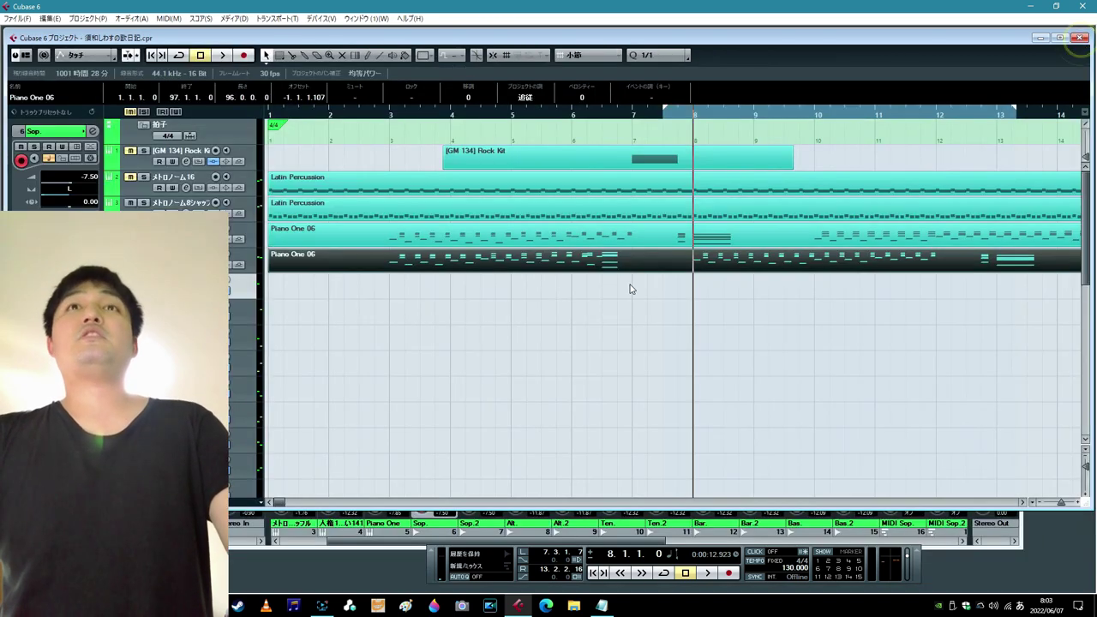
- Unmute the Rock Kit track and lengthen its part so that it ends at 14.4.1.39
{"action": "left_click", "coordinate": [634, 299]}
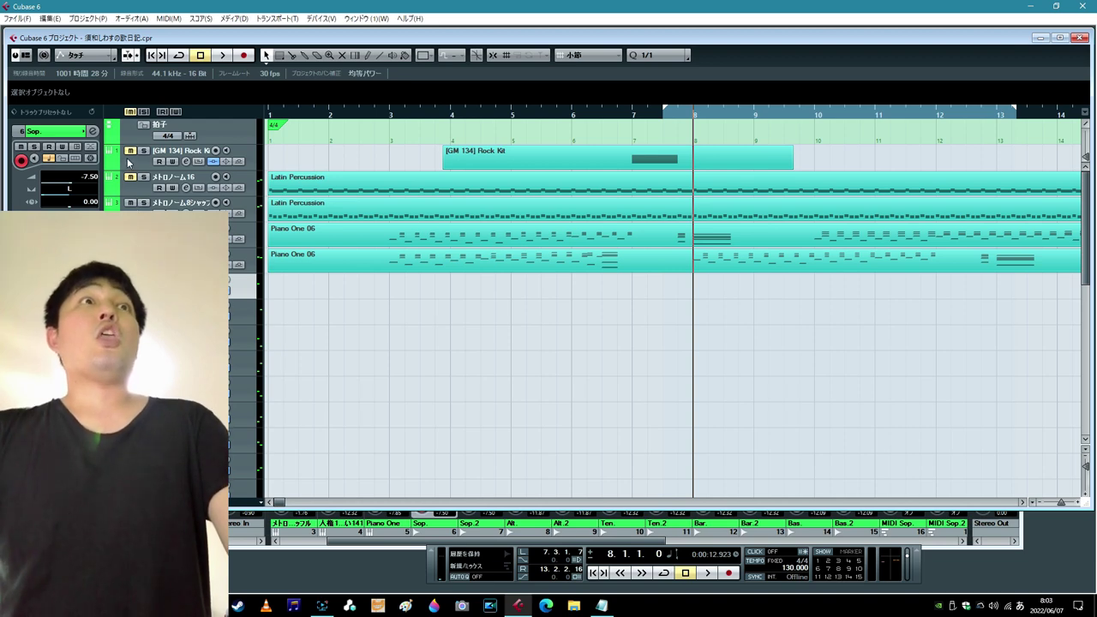
{"action": "left_click", "coordinate": [622, 155]}
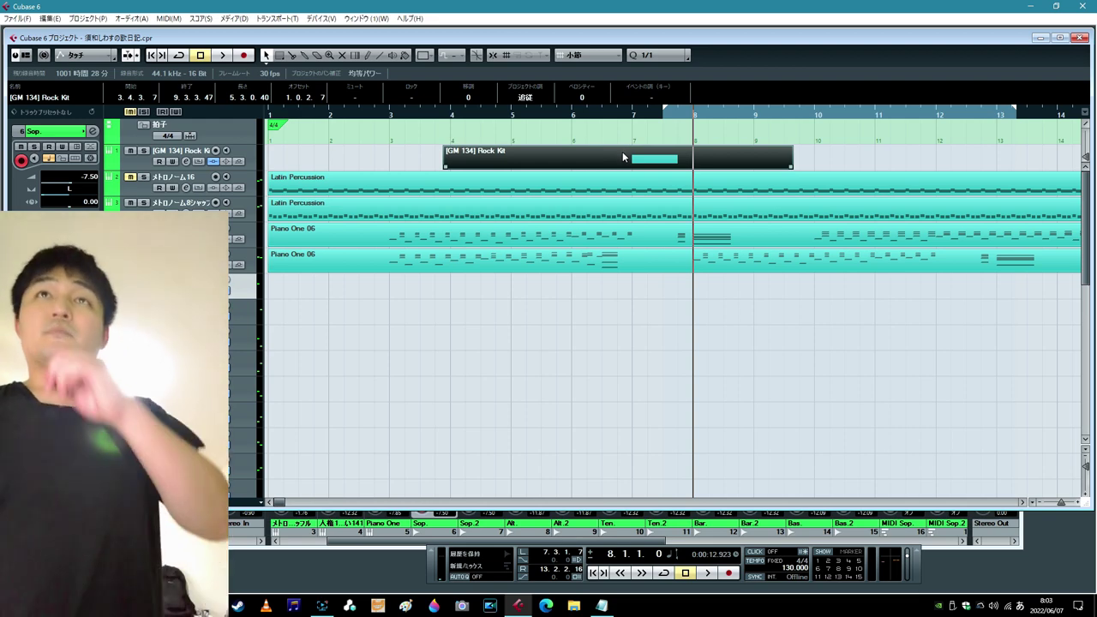
{"action": "left_click_drag", "start_coordinate": [788, 166], "coordinate": [1078, 179]}
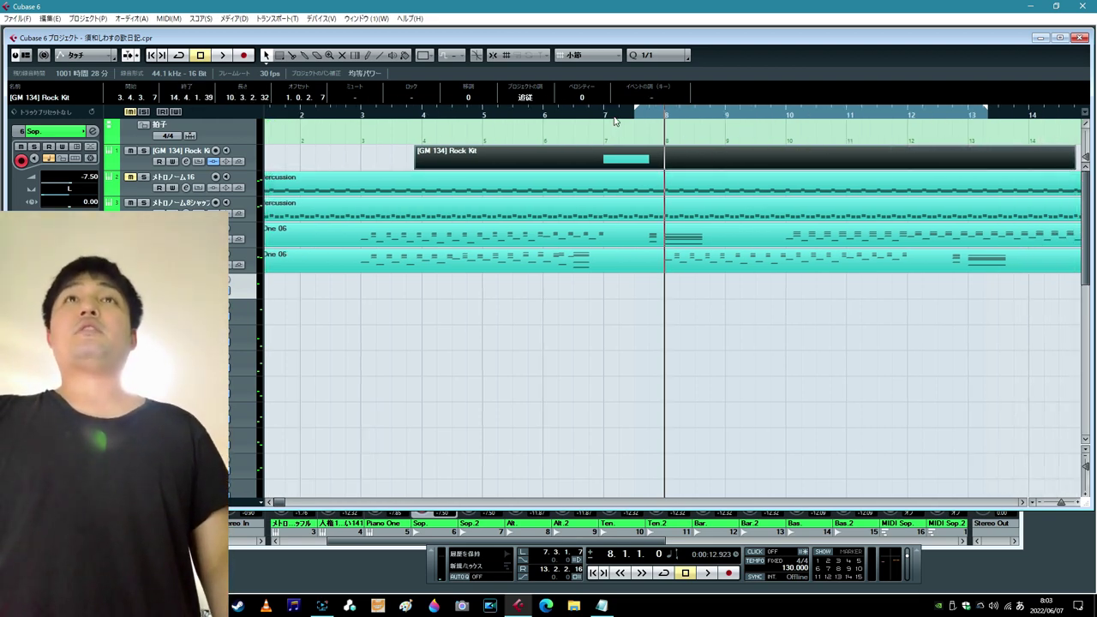
- Copy the six stacked notes at bar 7 of the Rock Kit part, then close its Key Editor
{"action": "left_click", "coordinate": [599, 116]}
{"action": "double_click", "coordinate": [631, 162]}
{"action": "left_click", "coordinate": [293, 148]}
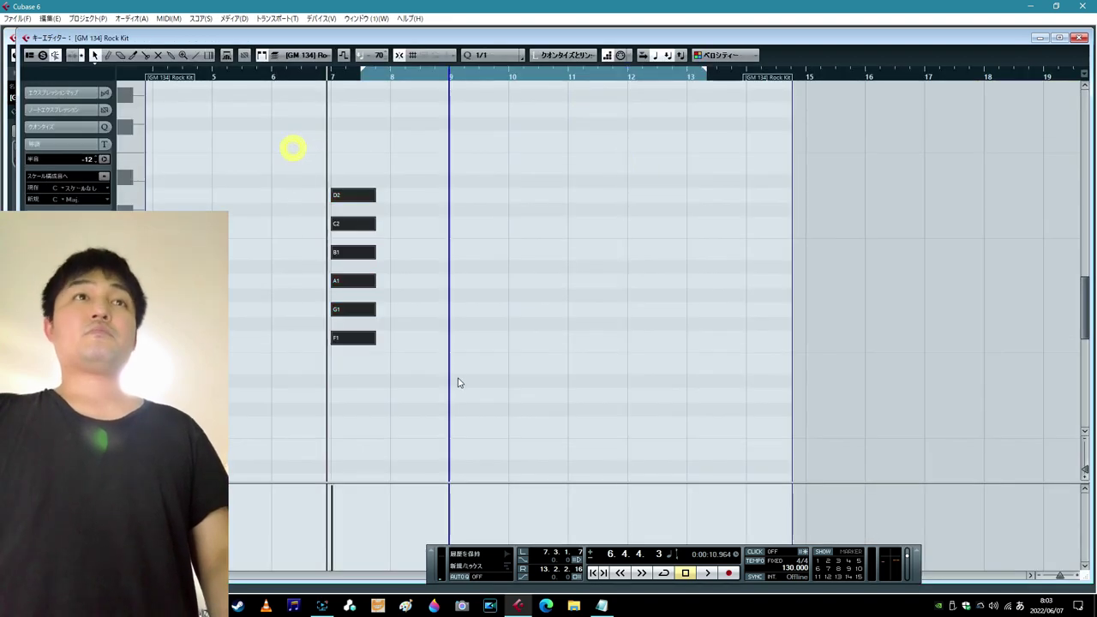
{"action": "left_click", "coordinate": [1082, 38]}
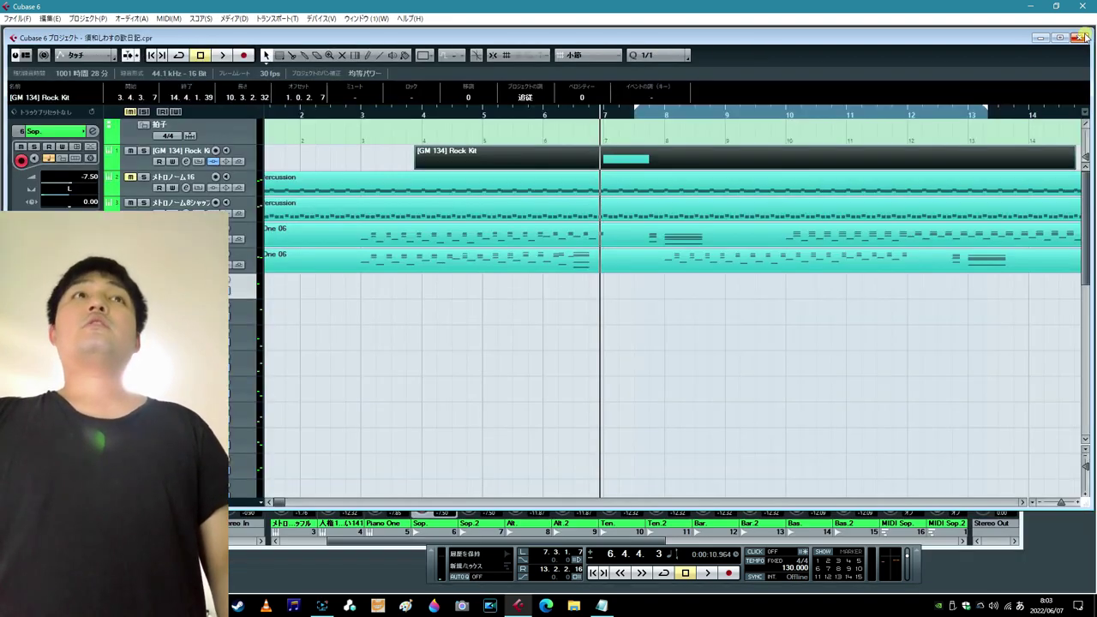
{"action": "left_click", "coordinate": [803, 364]}
- Paste the copied Rock Kit notes at 12.1.1.0 in the same part and close the Key Editor
{"action": "left_click", "coordinate": [898, 119]}
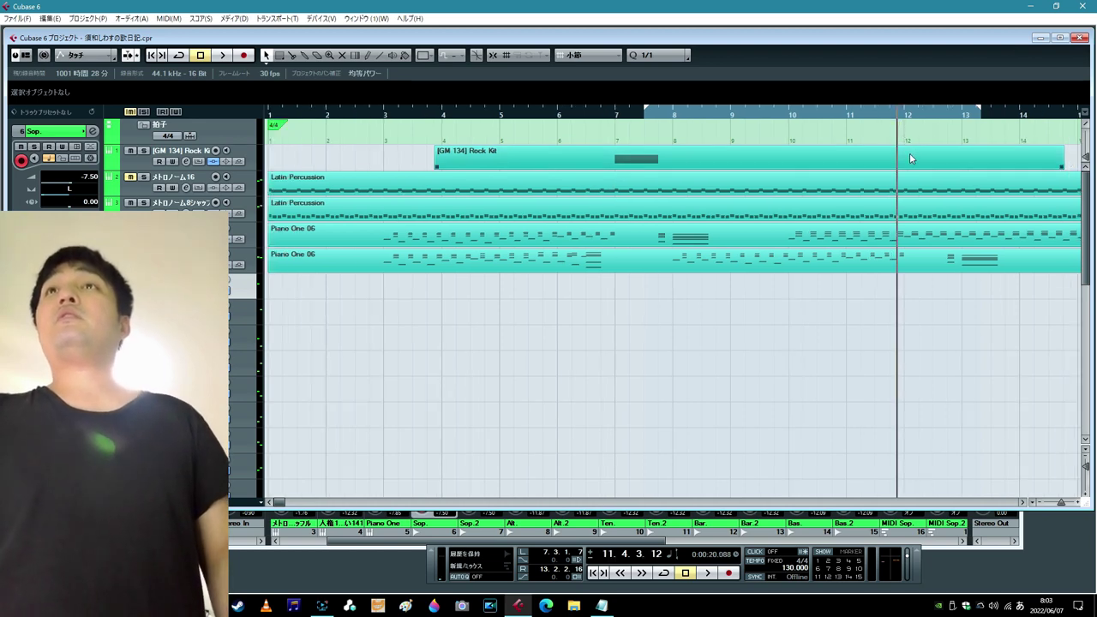
{"action": "double_click", "coordinate": [909, 153]}
{"action": "left_click", "coordinate": [628, 76]}
{"action": "key", "text": "ctrl+v"}
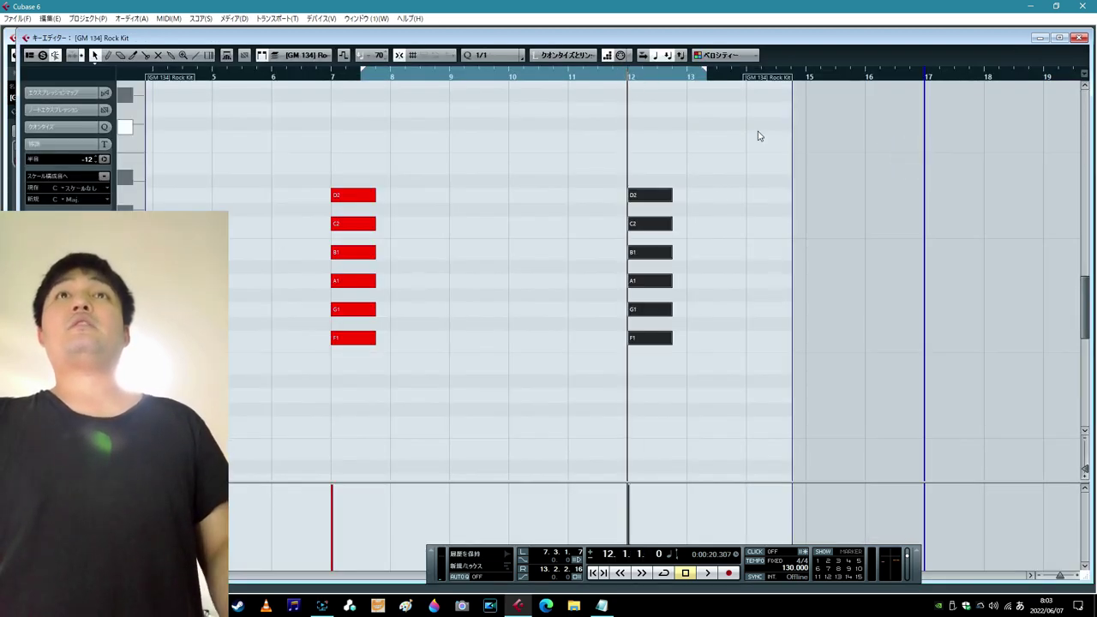
{"action": "left_click", "coordinate": [1080, 39]}
{"action": "left_click", "coordinate": [829, 381]}
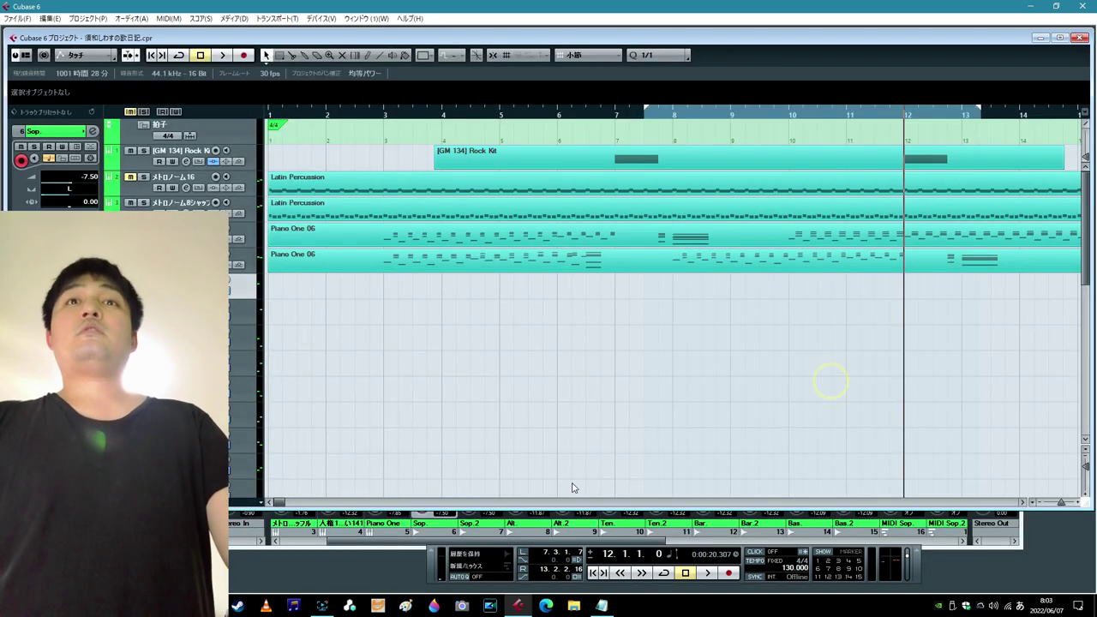
- Rewind to 7.3.4.59 and play the new piano section from there, then stop playback
{"action": "left_click", "coordinate": [622, 574]}
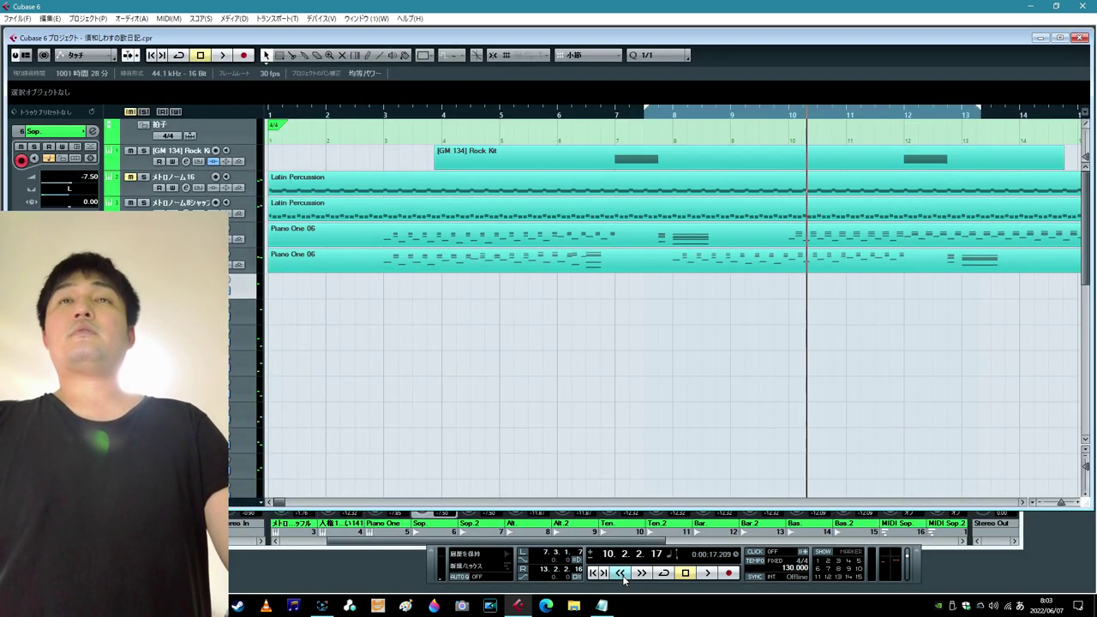
{"action": "left_click", "coordinate": [624, 579]}
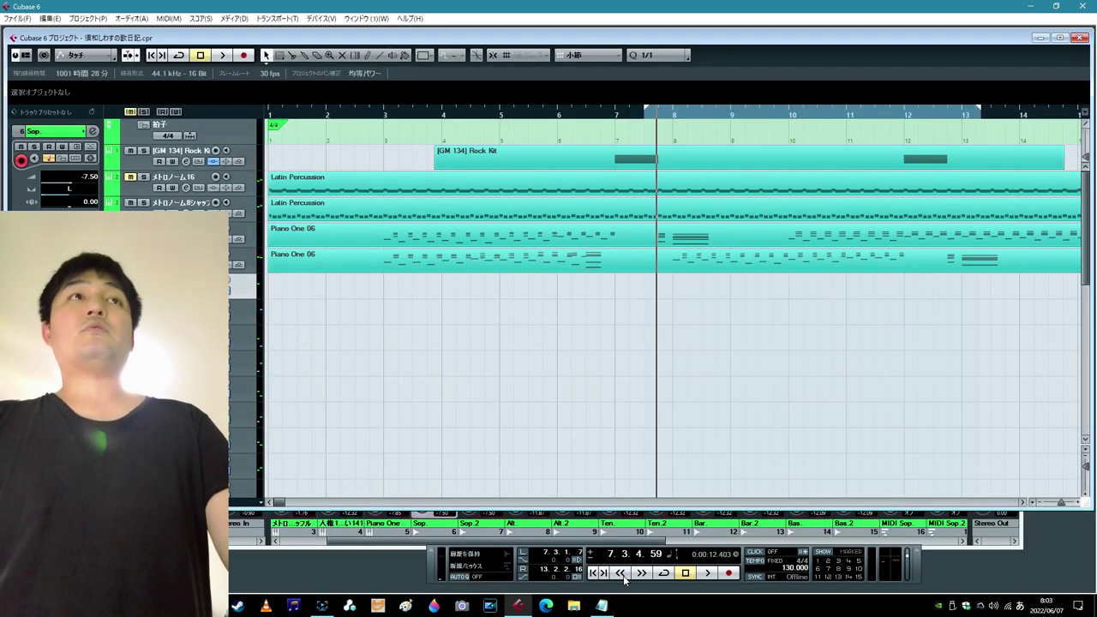
{"action": "left_click", "coordinate": [701, 575]}
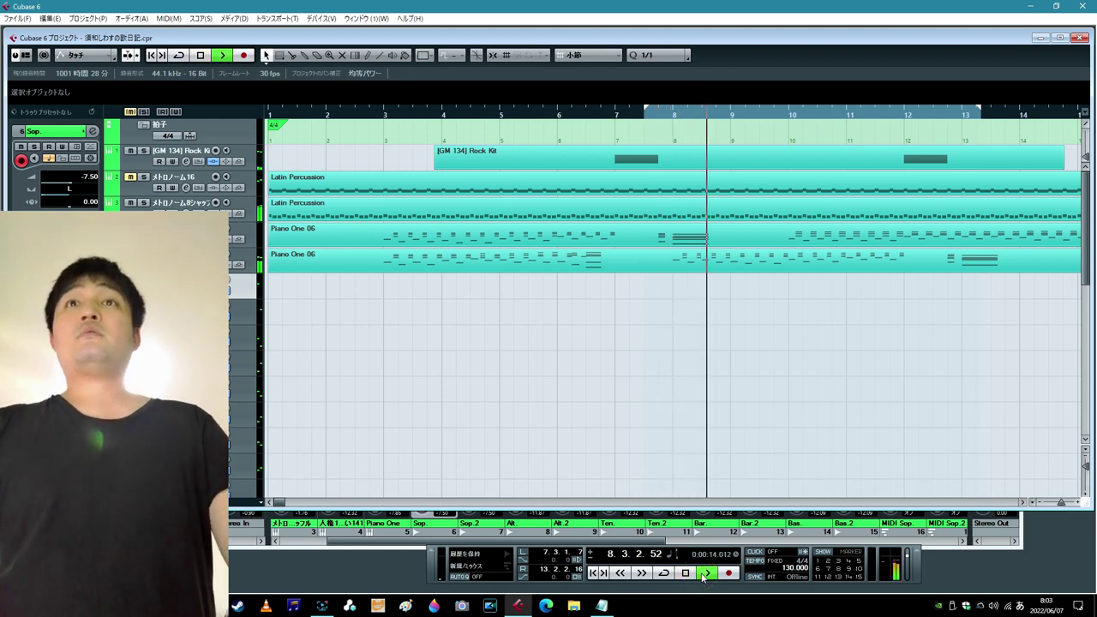
{"action": "left_click", "coordinate": [685, 573]}
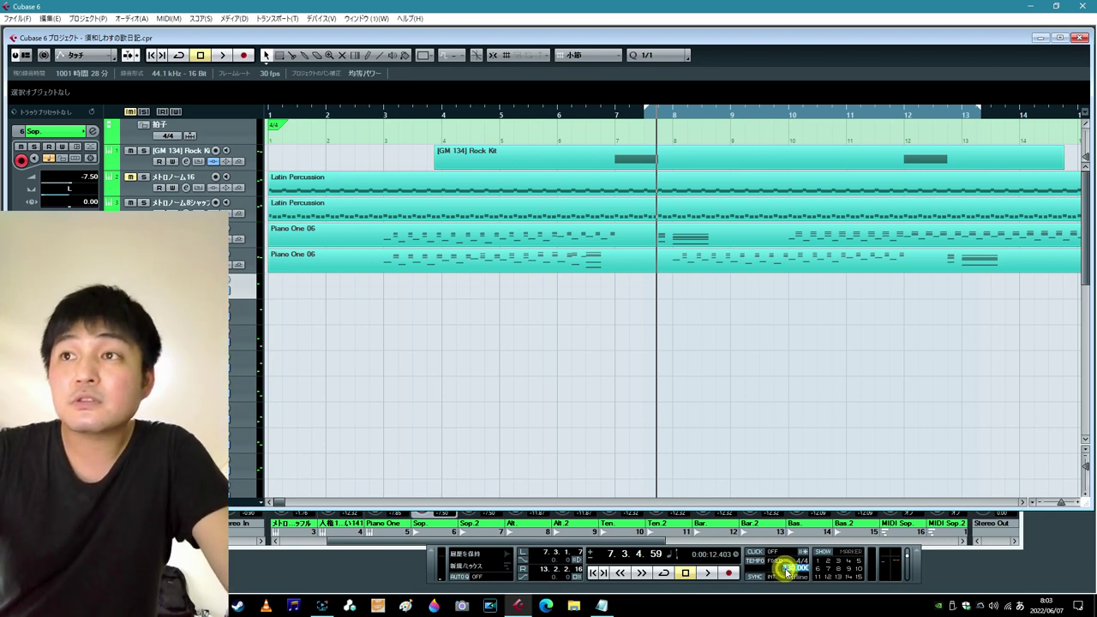
- Set the project tempo to 183 BPM
{"action": "key", "text": "Zenkaku_Hankaku"}
{"action": "type", "text": "183"}
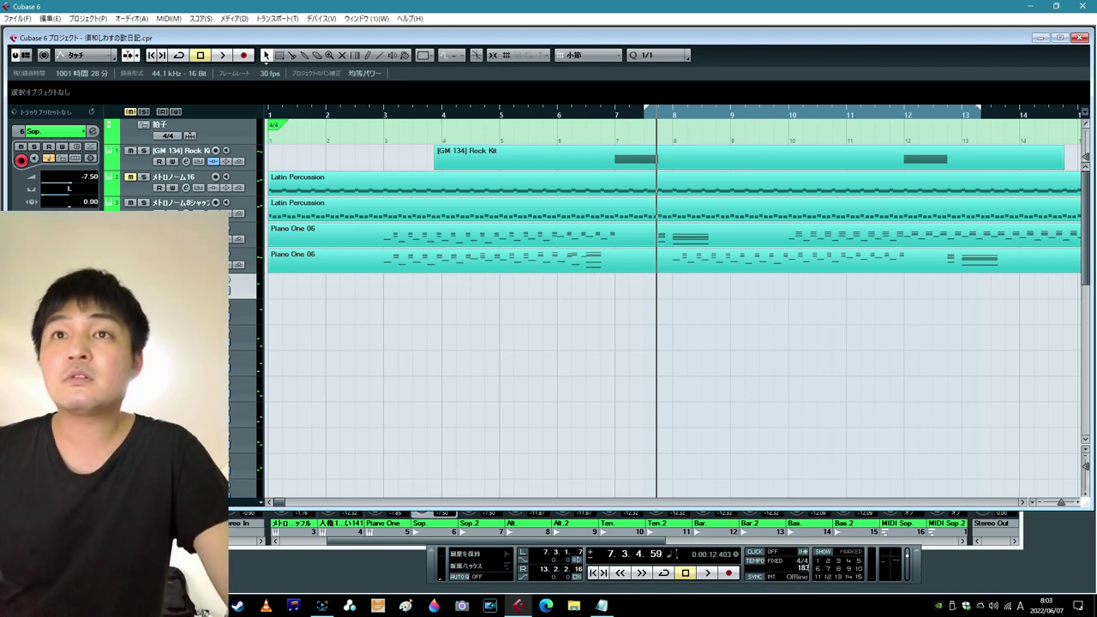
{"action": "key", "text": "Return"}
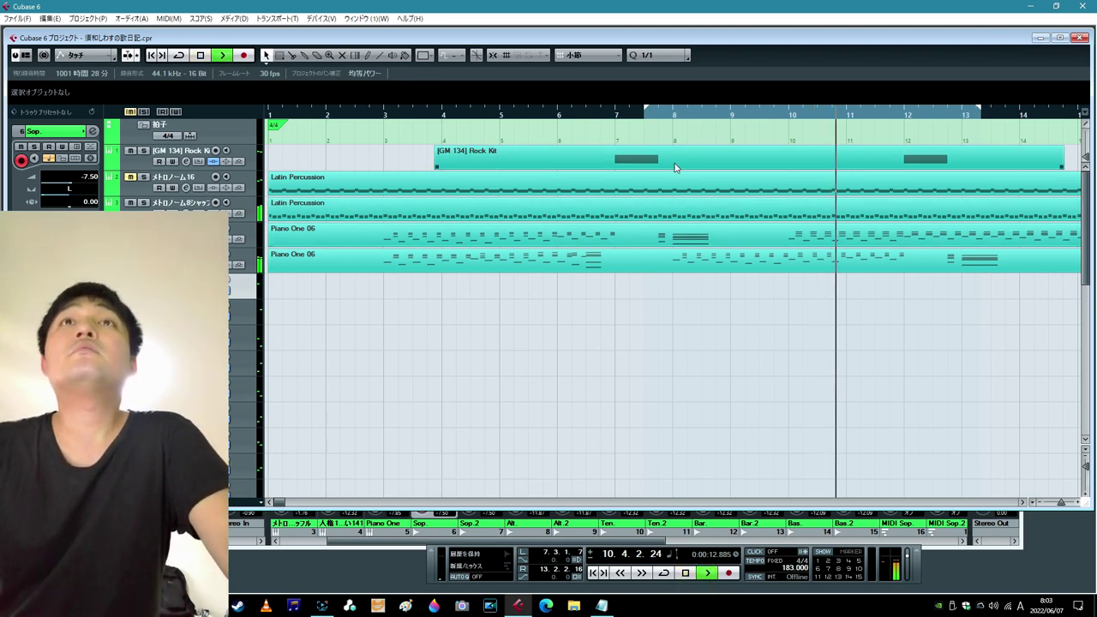
- Replay the piano section from about 7.3.4.63, stop it, and extend the right locator to just past bar 14
{"action": "left_click", "coordinate": [656, 112]}
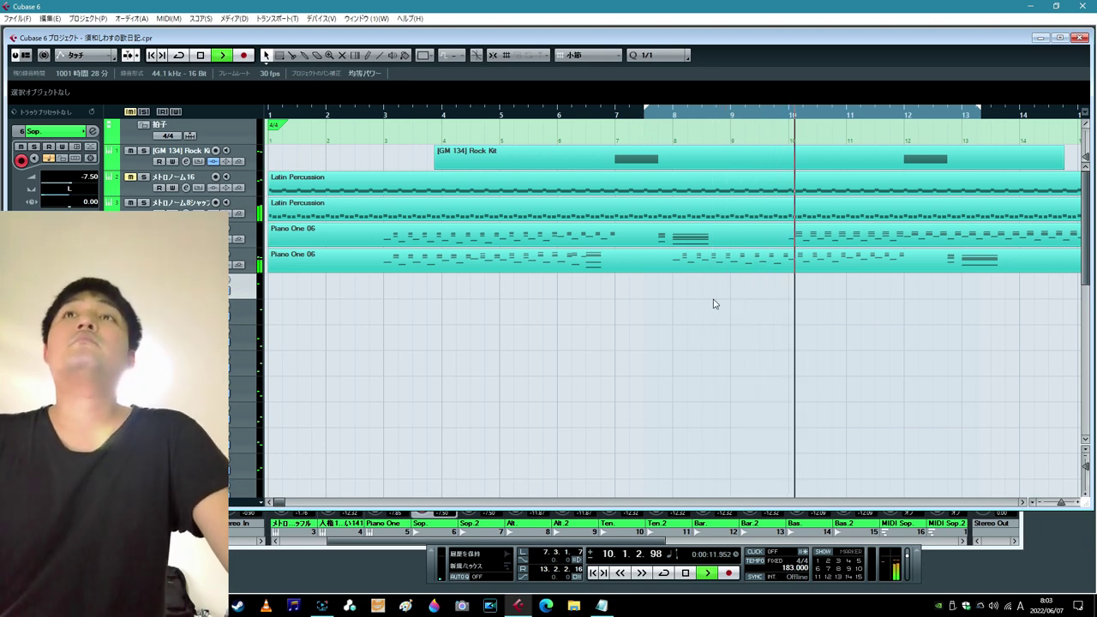
{"action": "left_click", "coordinate": [686, 573]}
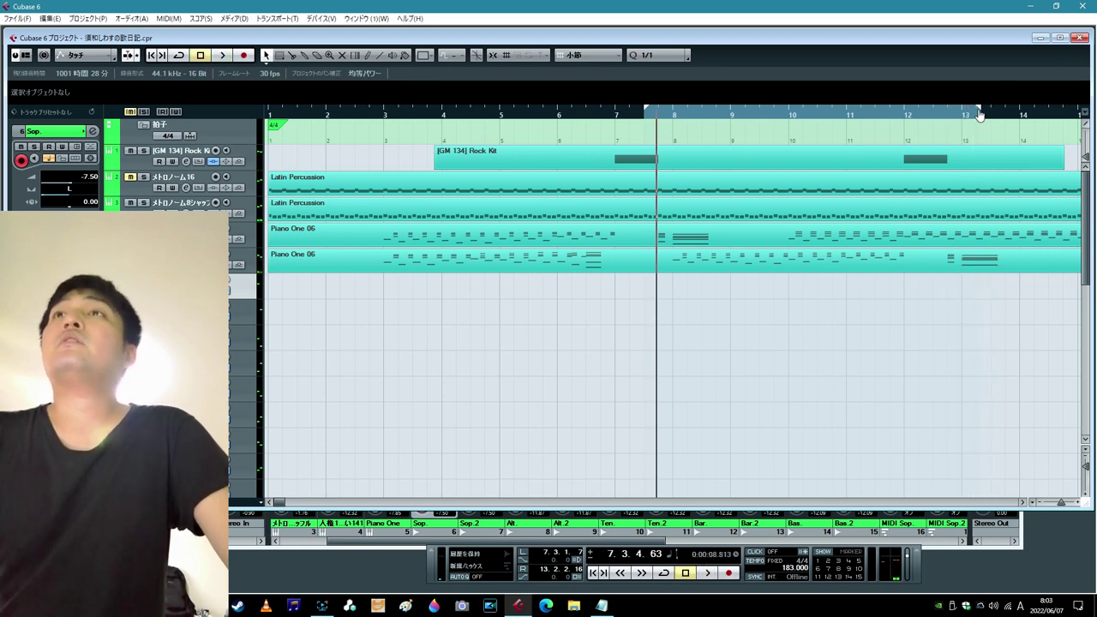
{"action": "left_click_drag", "start_coordinate": [978, 110], "coordinate": [1035, 110]}
- Switch to the 歌詞 text file in Notepad and replace both old lyric lines with 両手でほっぺを押さえると, followed by a line break
{"action": "left_click", "coordinate": [601, 606]}
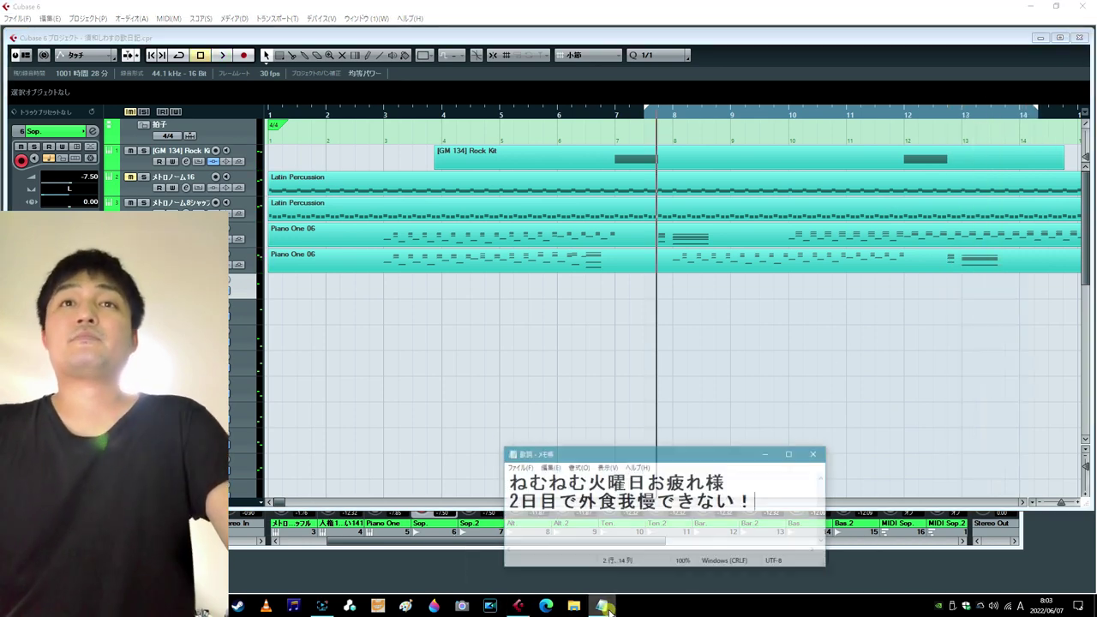
{"action": "left_click_drag", "start_coordinate": [786, 493], "coordinate": [501, 471]}
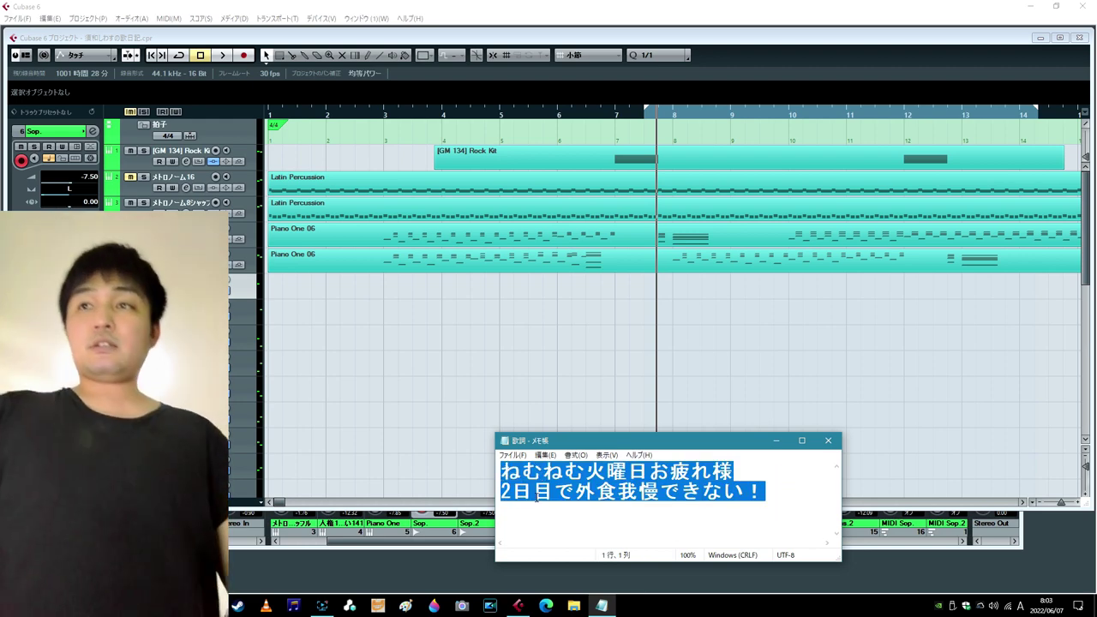
{"action": "key", "text": "Zenkaku_Hankaku"}
{"action": "type", "text": "ryoutede"}
{"action": "key", "text": "space"}
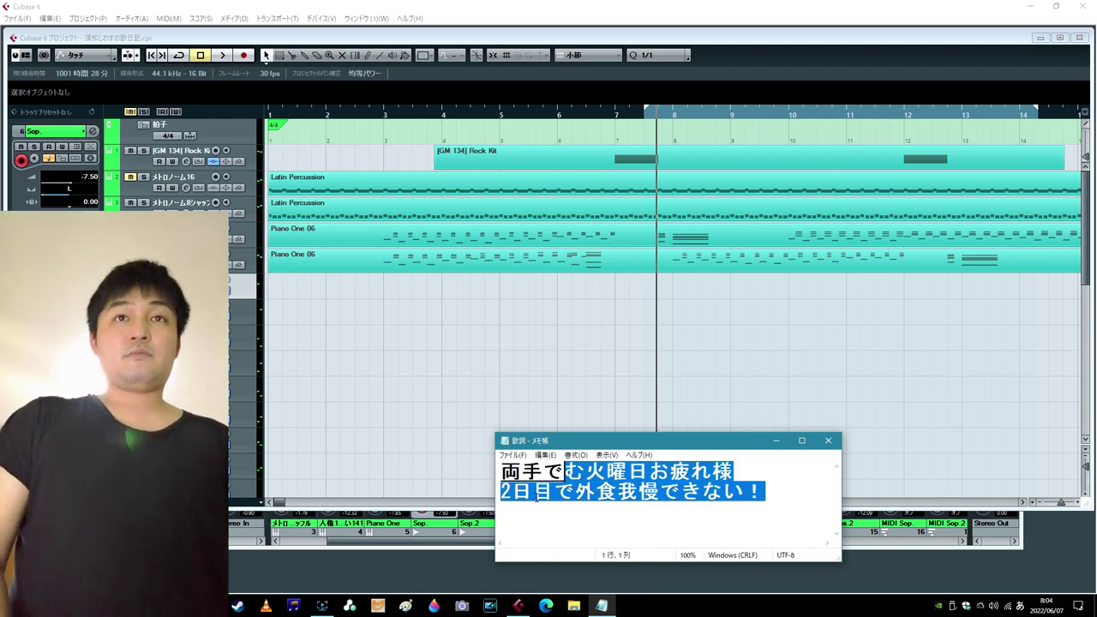
{"action": "key", "text": "Return"}
{"action": "type", "text": "hoppewo"}
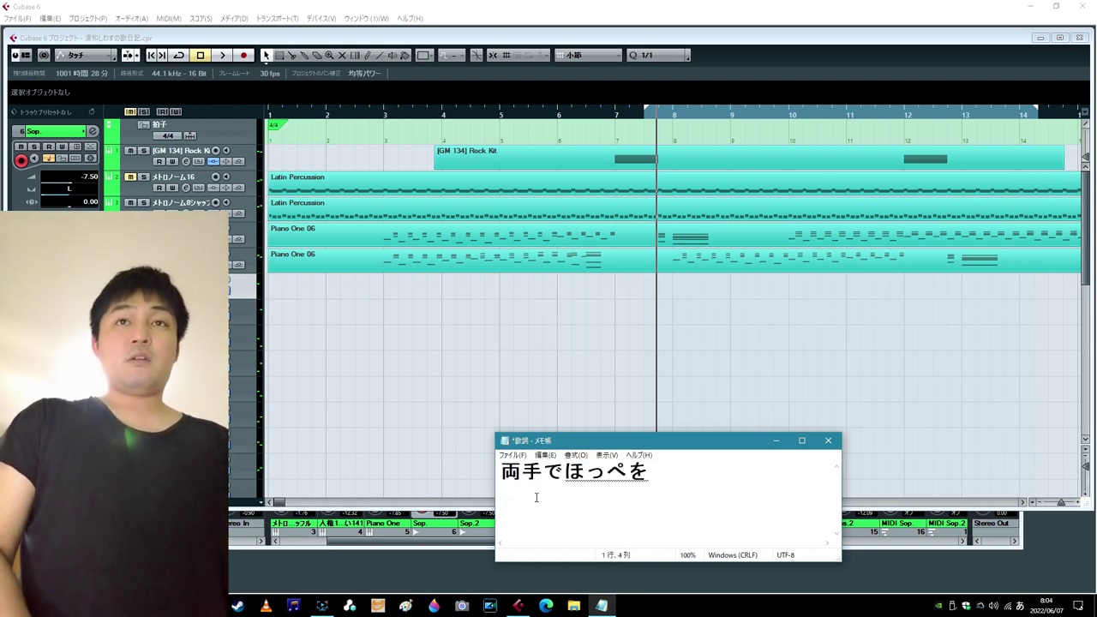
{"action": "key", "text": "Return"}
{"action": "type", "text": "osaeruto"}
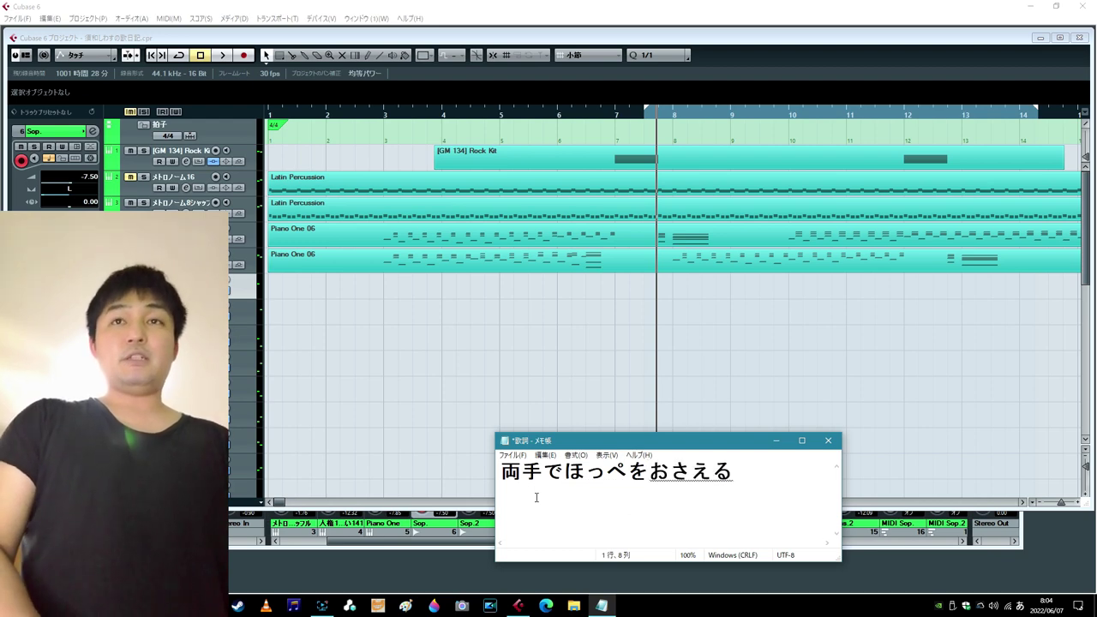
{"action": "key", "text": "space"}
{"action": "key", "text": "space"}
{"action": "key", "text": "Return"}
{"action": "key", "text": "Return"}
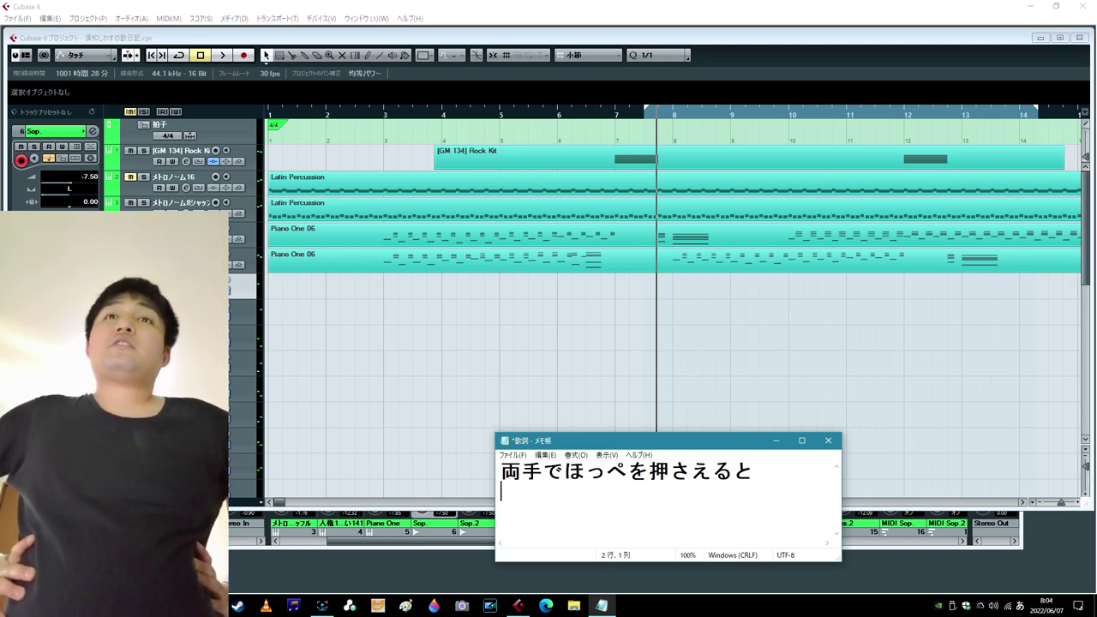
- Write めちゃくちゃかわいくなれるらしい as the second lyric line
{"action": "type", "text": "metyakutyaka"}
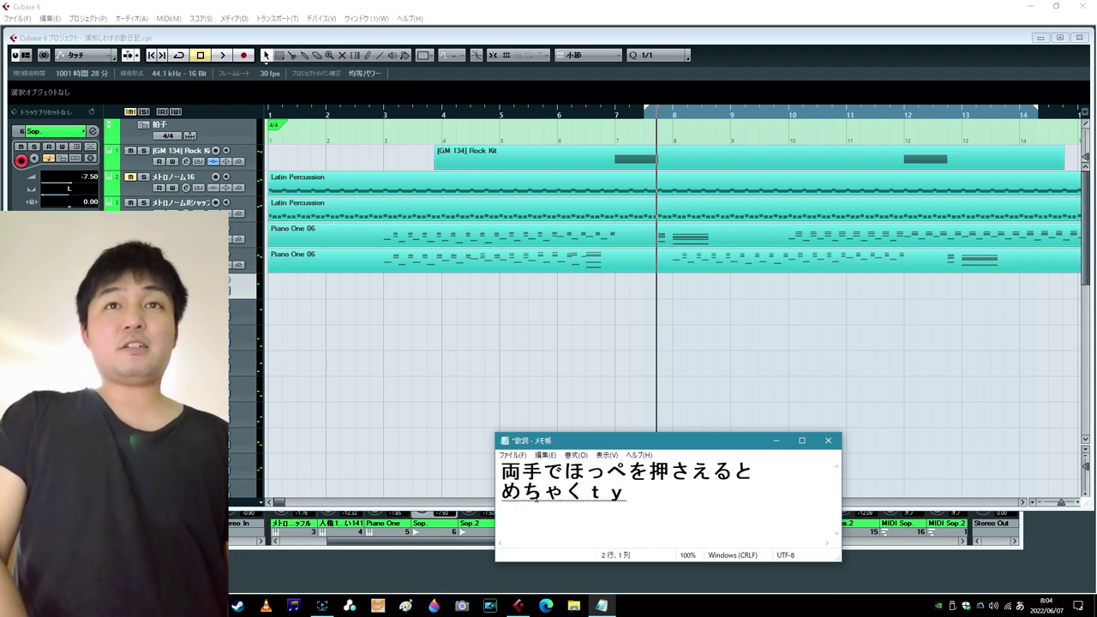
{"action": "type", "text": "waikunarerurasii"}
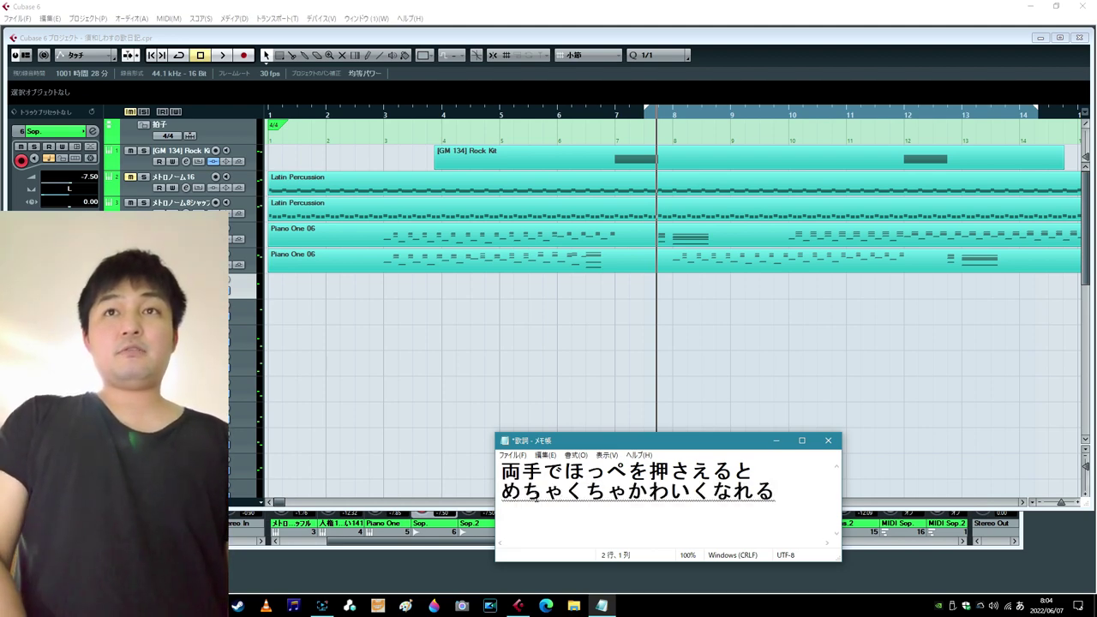
{"action": "key", "text": "Return"}
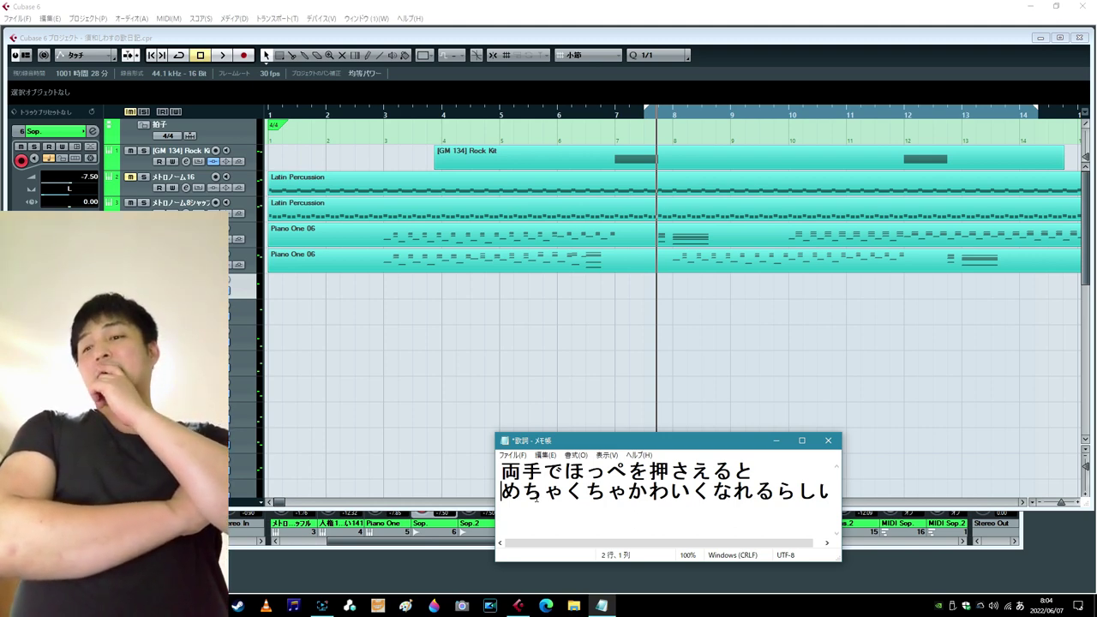
- Replace めちゃくちゃ at the start of the second lyric line with 誰でも
{"action": "key", "text": "Right"}
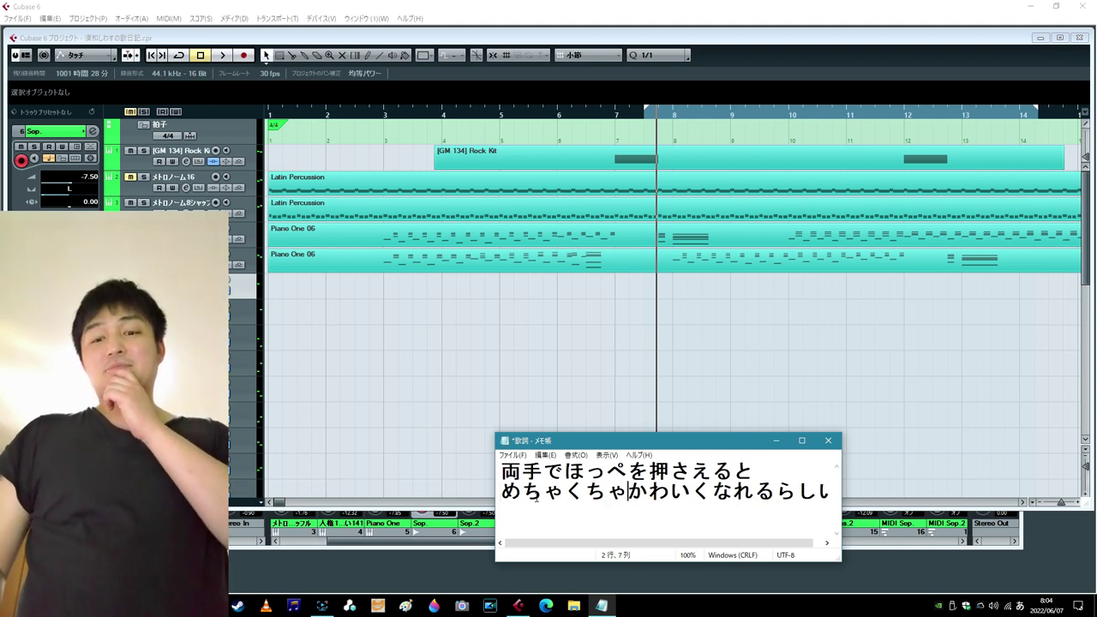
{"action": "key", "text": "Delete"}
{"action": "key", "text": "Delete"}
{"action": "key", "text": "Delete"}
{"action": "key", "text": "Delete"}
{"action": "key", "text": "Delete"}
{"action": "key", "text": "BackSpace"}
{"action": "type", "text": "daredemo"}
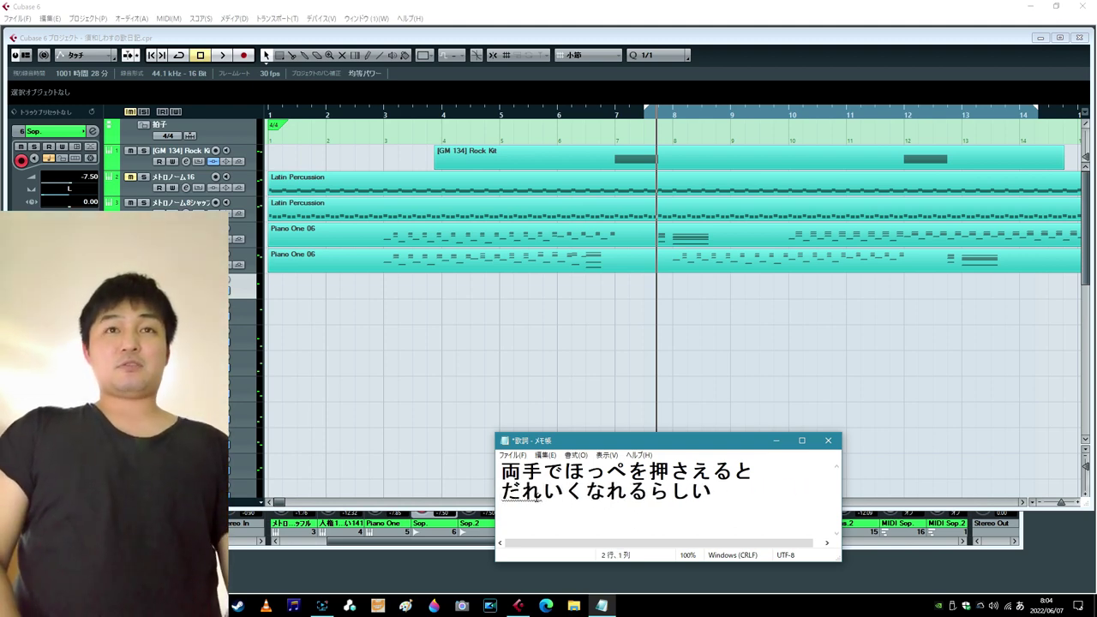
{"action": "key", "text": "space"}
{"action": "key", "text": "Return"}
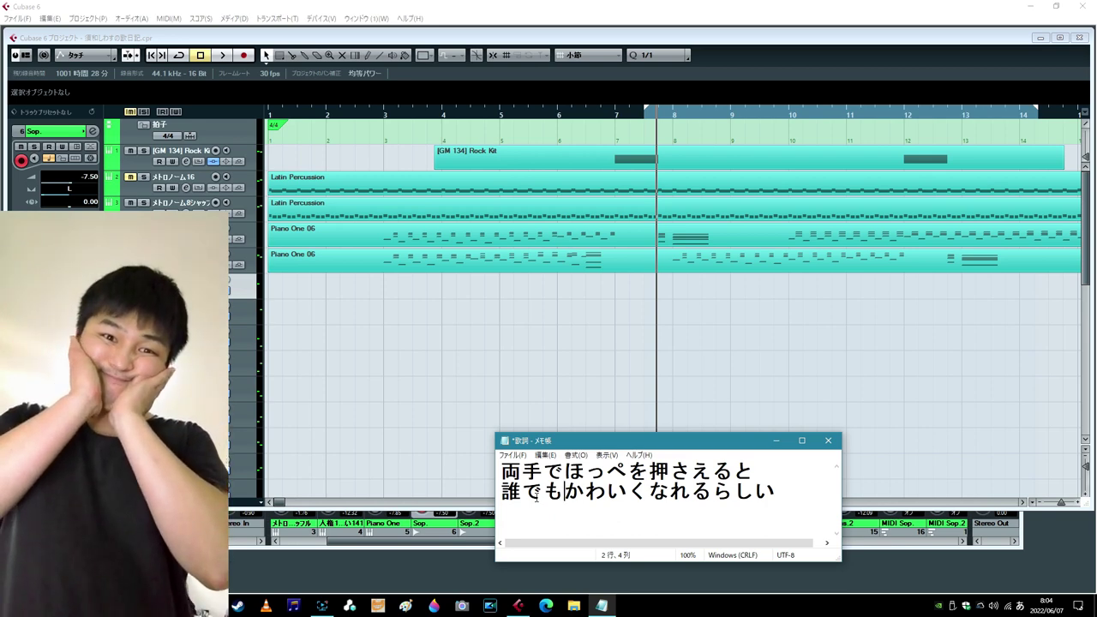
{"action": "key", "text": "Right"}
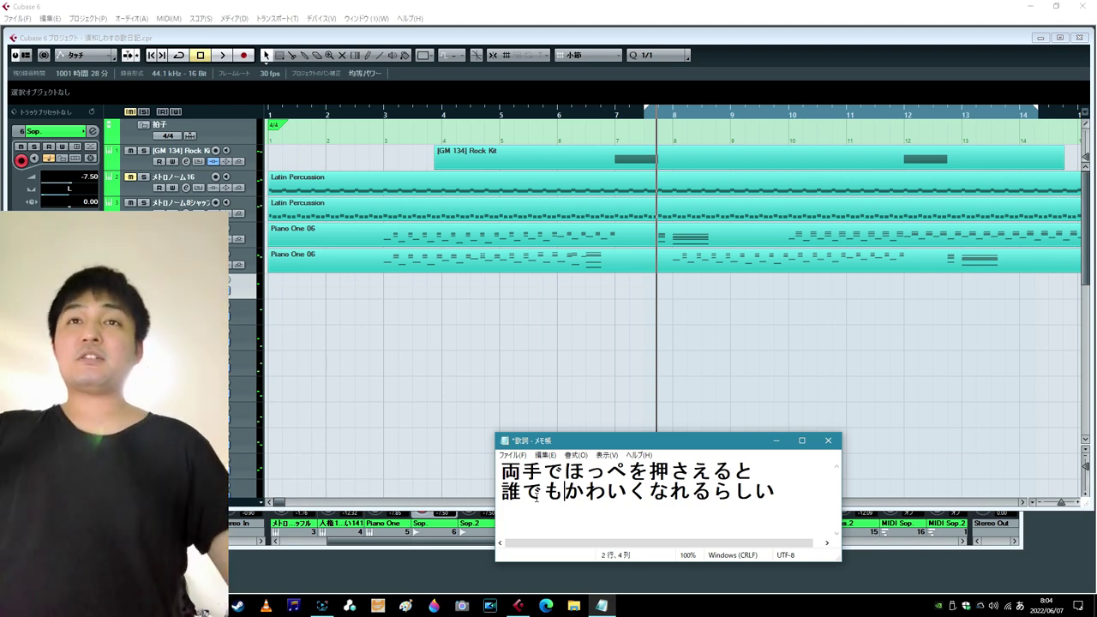
- Add かわちぃ as a third lyric line
{"action": "key", "text": "End"}
{"action": "key", "text": "Return"}
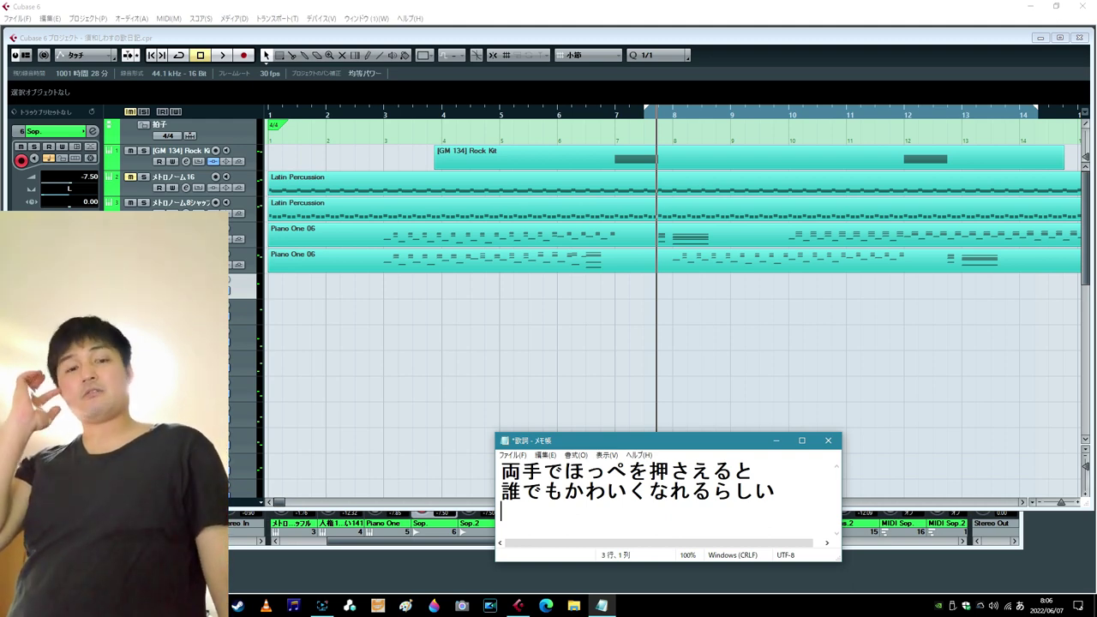
{"action": "type", "text": "かわちい"}
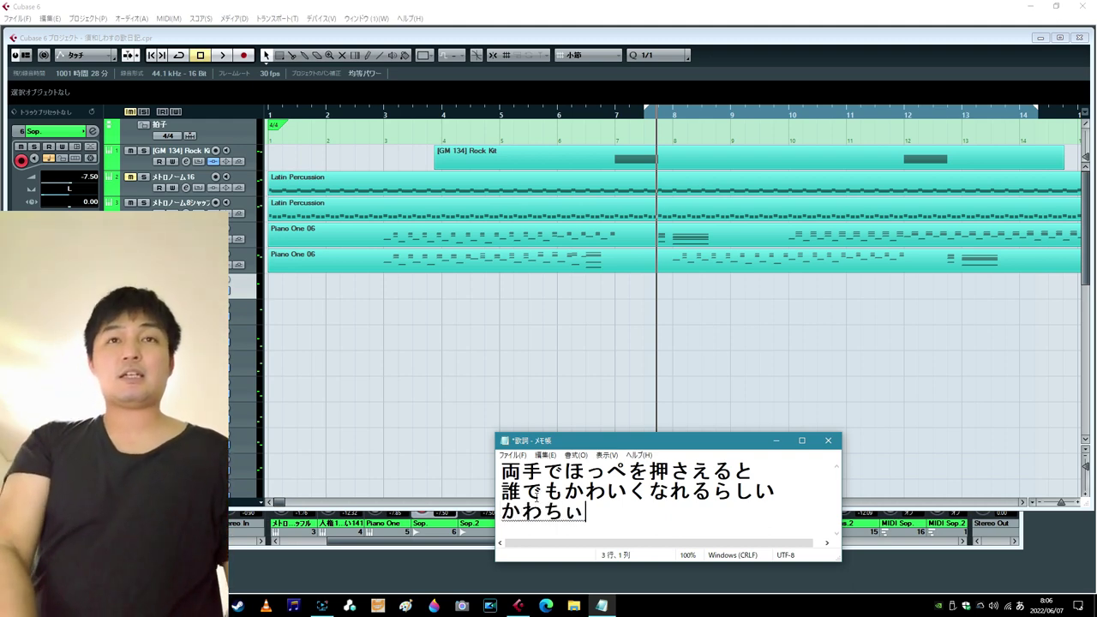
{"action": "key", "text": "Return"}
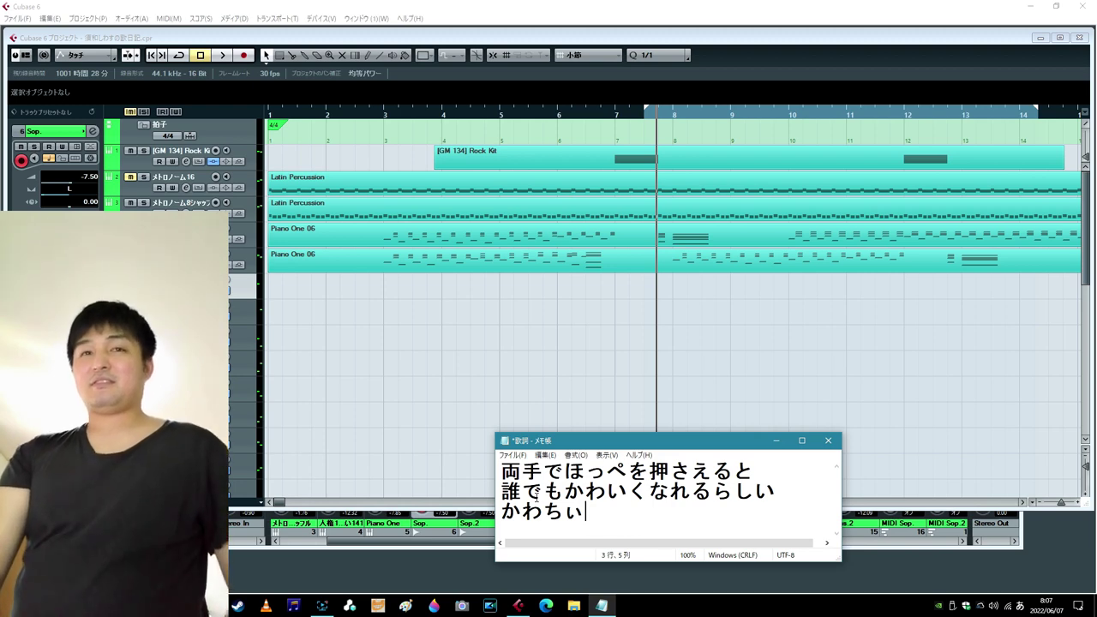
- Change the third lyric line to かわぴぃ and save the text file
{"action": "key", "text": "BackSpace"}
{"action": "key", "text": "BackSpace"}
{"action": "type", "text": "い"}
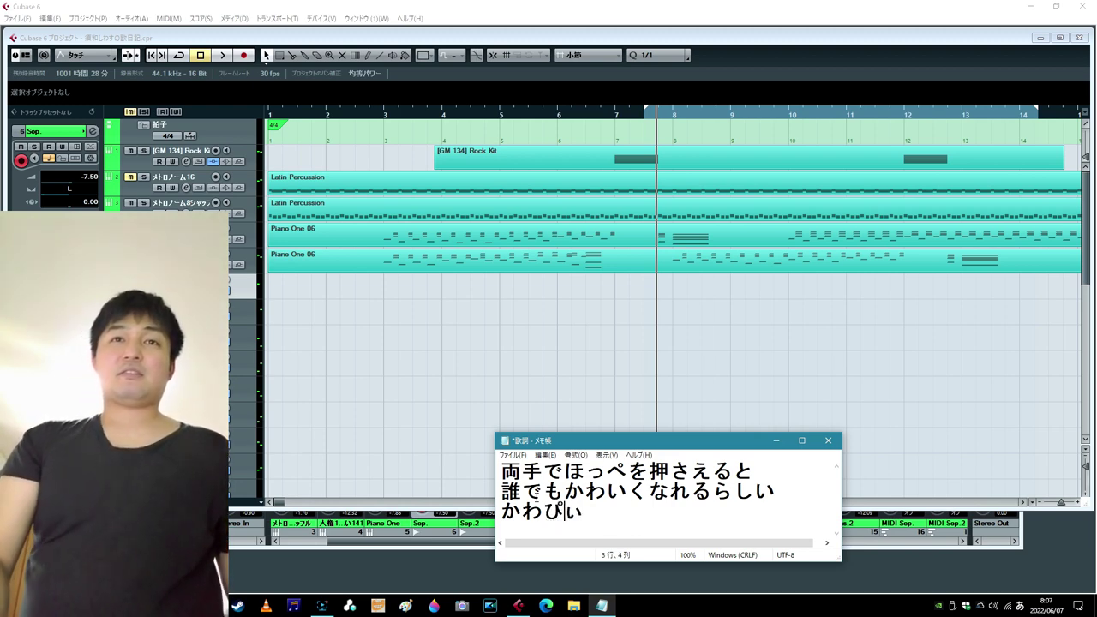
{"action": "key", "text": "ctrl+s"}
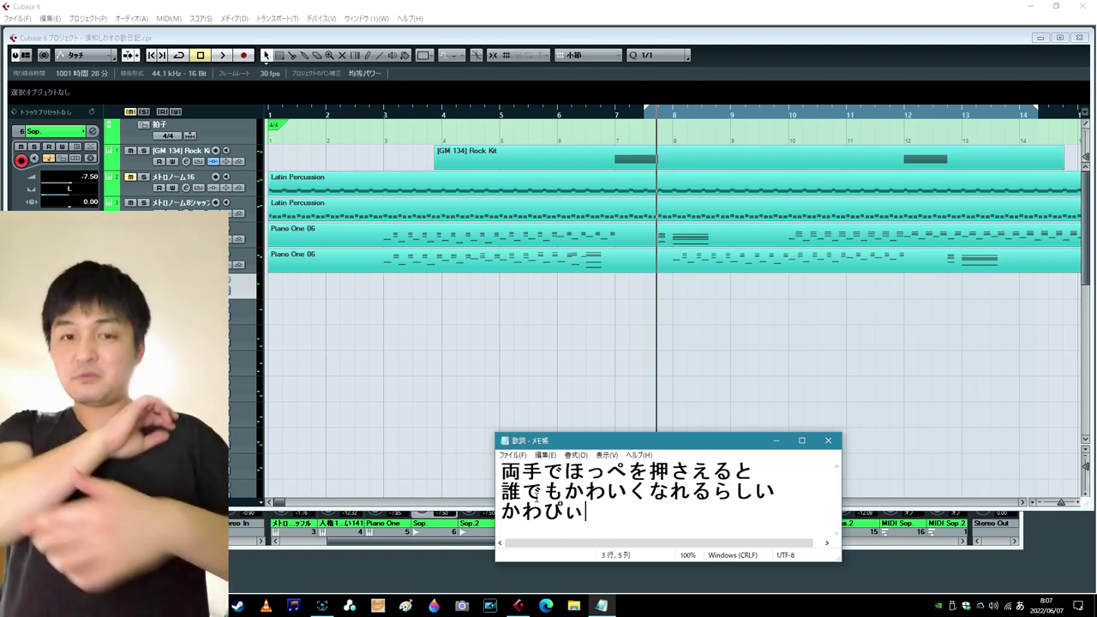
- Switch back to Cubase, select the Ten. track, and open the fifth MIDI 01 part in the Key Editor
{"action": "left_click", "coordinate": [538, 361]}
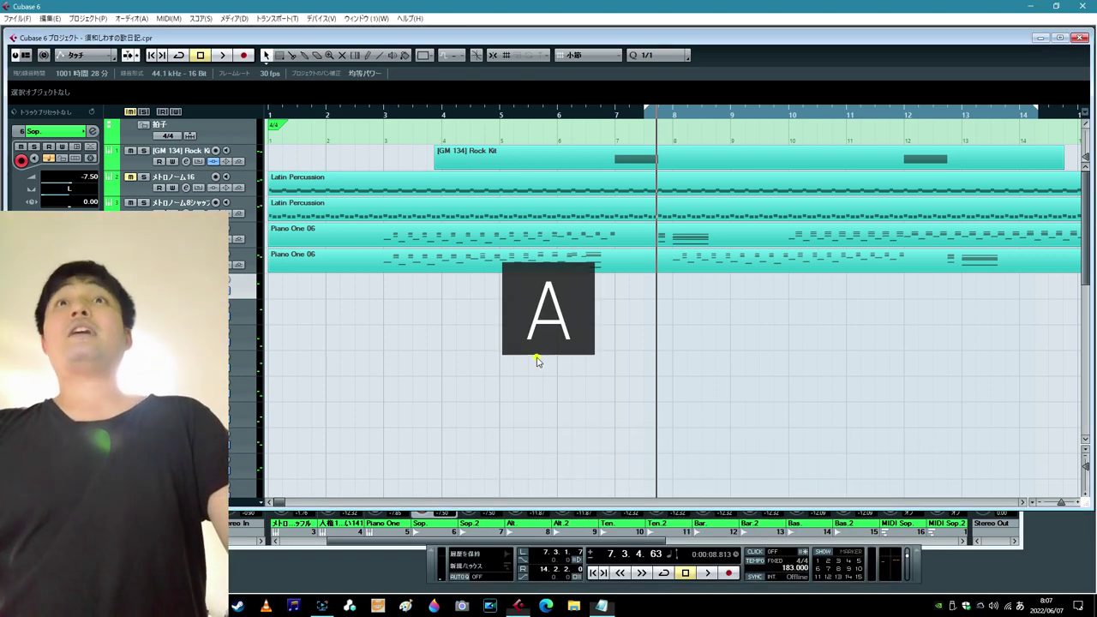
{"action": "scroll", "coordinate": [667, 344], "scroll_direction": "down", "scroll_amount": 10}
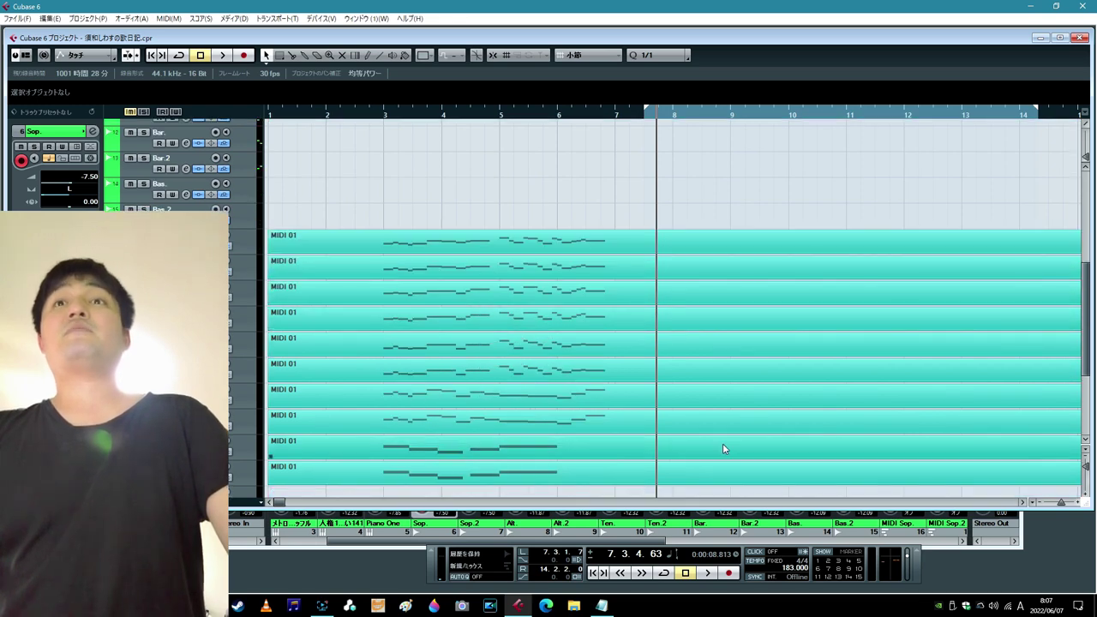
{"action": "left_click", "coordinate": [656, 541]}
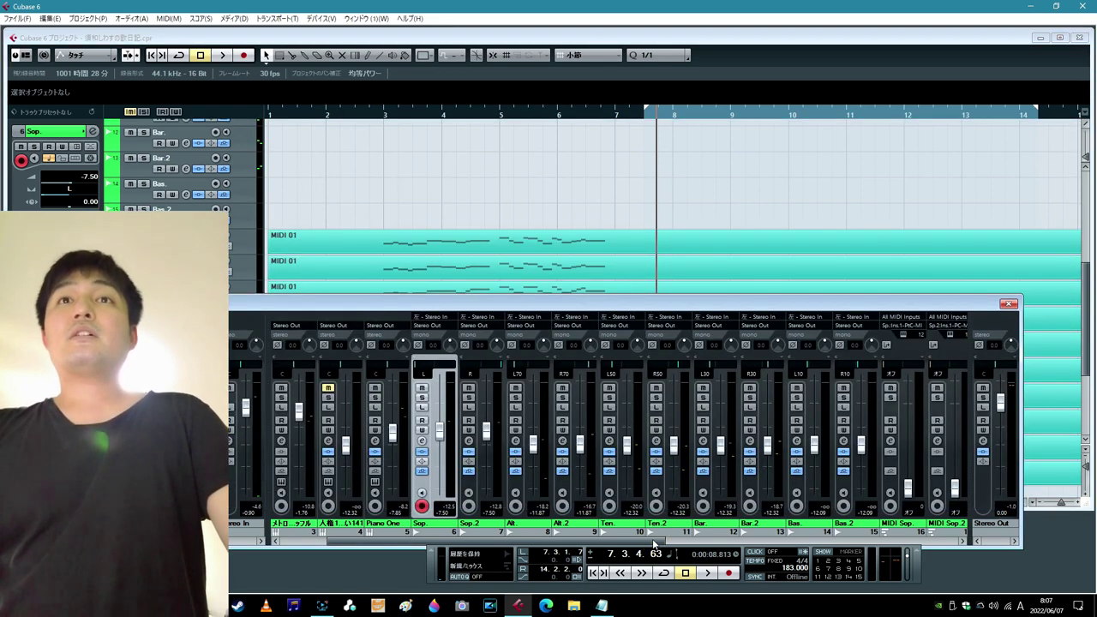
{"action": "left_click", "coordinate": [746, 166]}
{"action": "scroll", "coordinate": [747, 251], "scroll_direction": "up", "scroll_amount": 6}
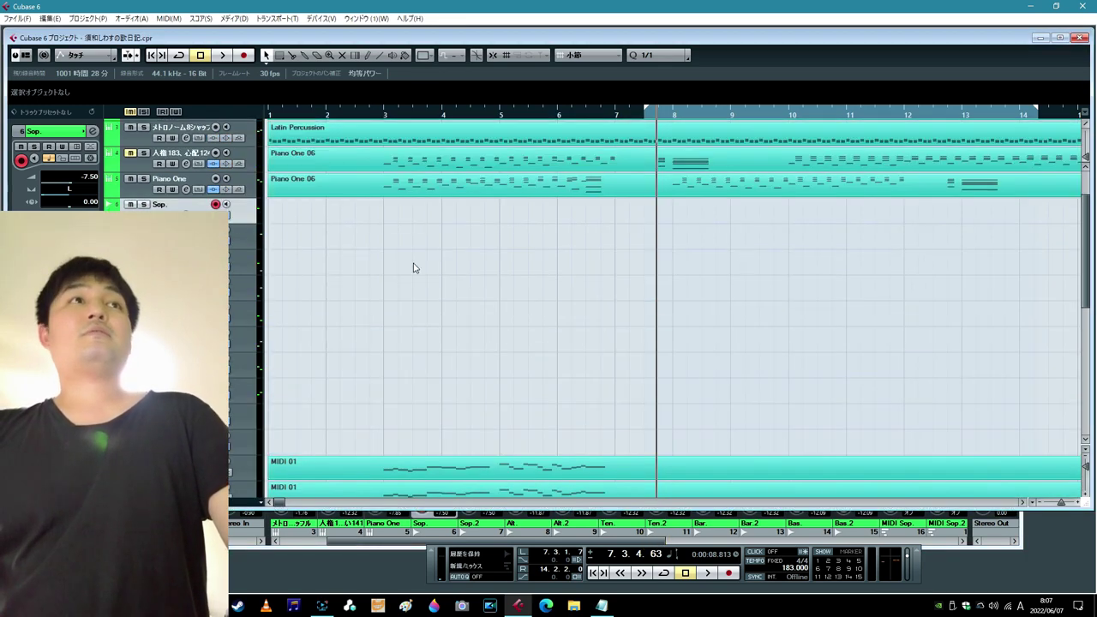
{"action": "left_click", "coordinate": [600, 316]}
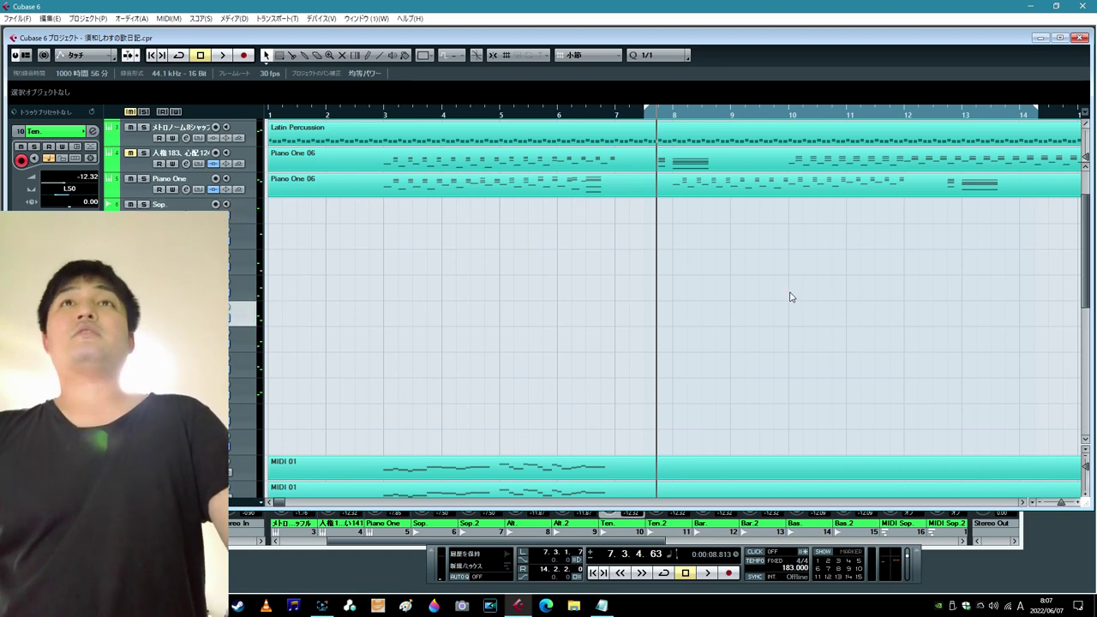
{"action": "scroll", "coordinate": [790, 298], "scroll_direction": "down", "scroll_amount": 5}
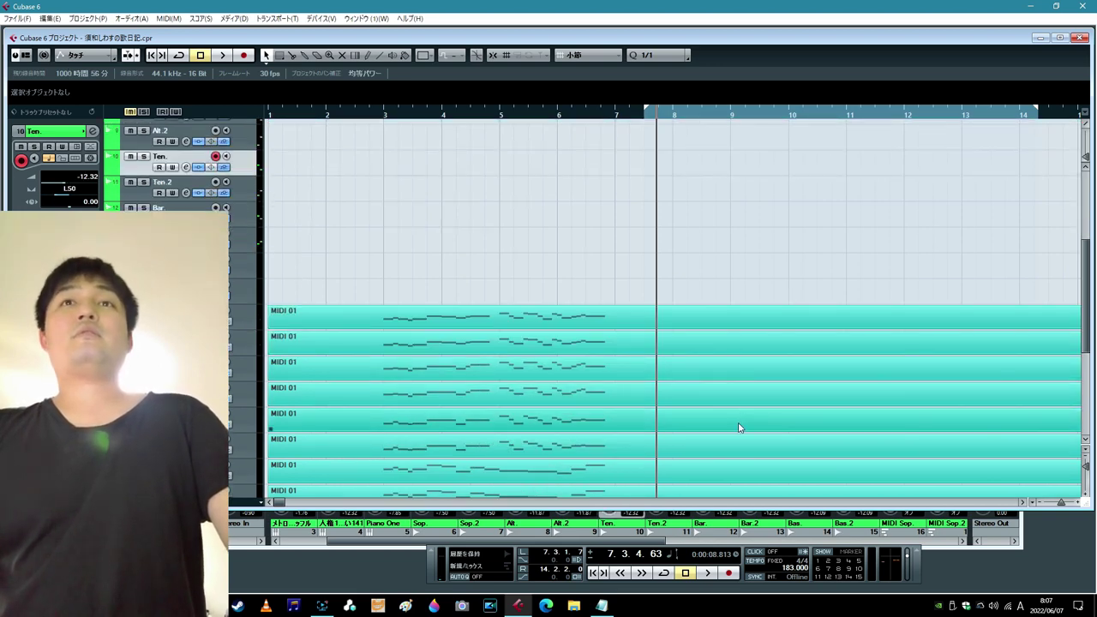
{"action": "double_click", "coordinate": [738, 421]}
- Set the quantize to 1/4 and step-enter four E3 quarter notes from the start of bar 8
{"action": "left_click", "coordinate": [493, 55]}
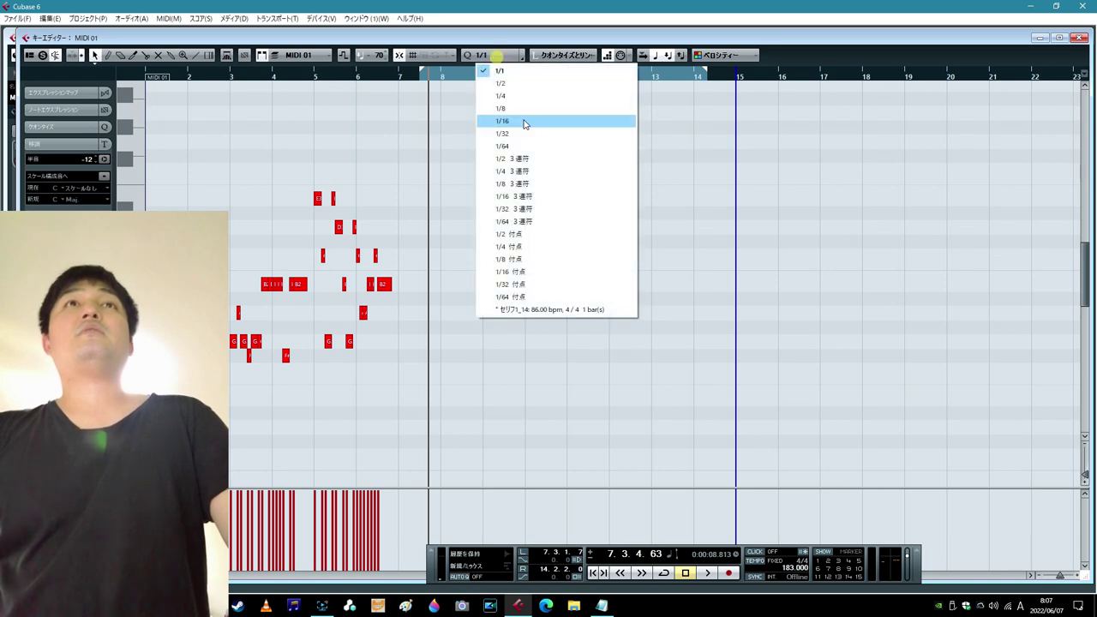
{"action": "left_click", "coordinate": [515, 96]}
{"action": "left_click", "coordinate": [442, 150]}
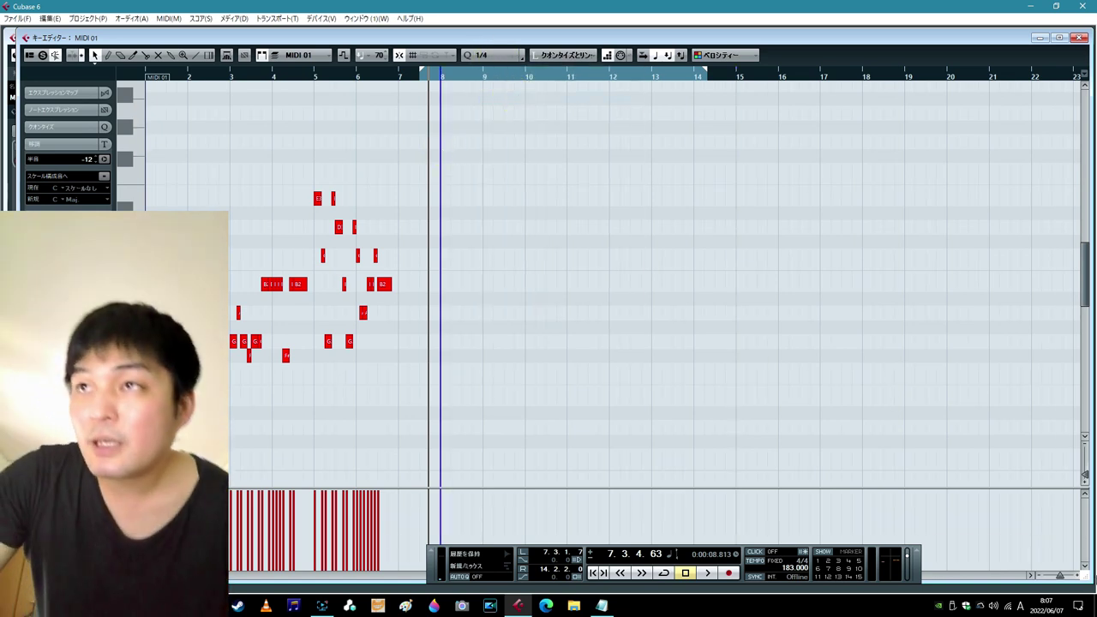
{"action": "left_click", "coordinate": [1078, 577]}
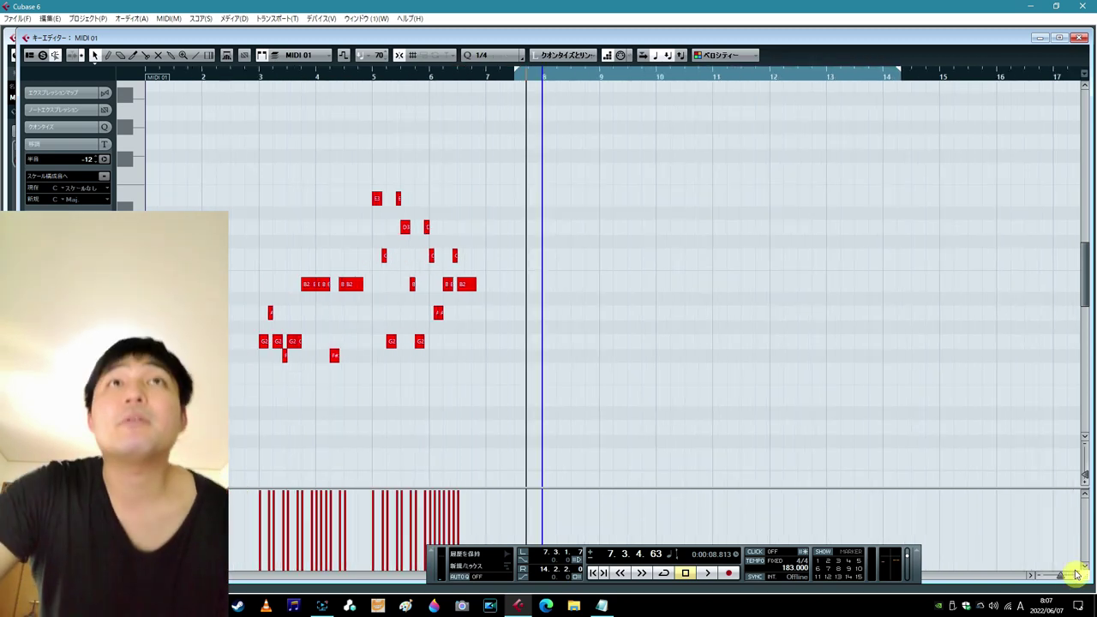
{"action": "left_click", "coordinate": [530, 261]}
{"action": "left_click", "coordinate": [542, 262]}
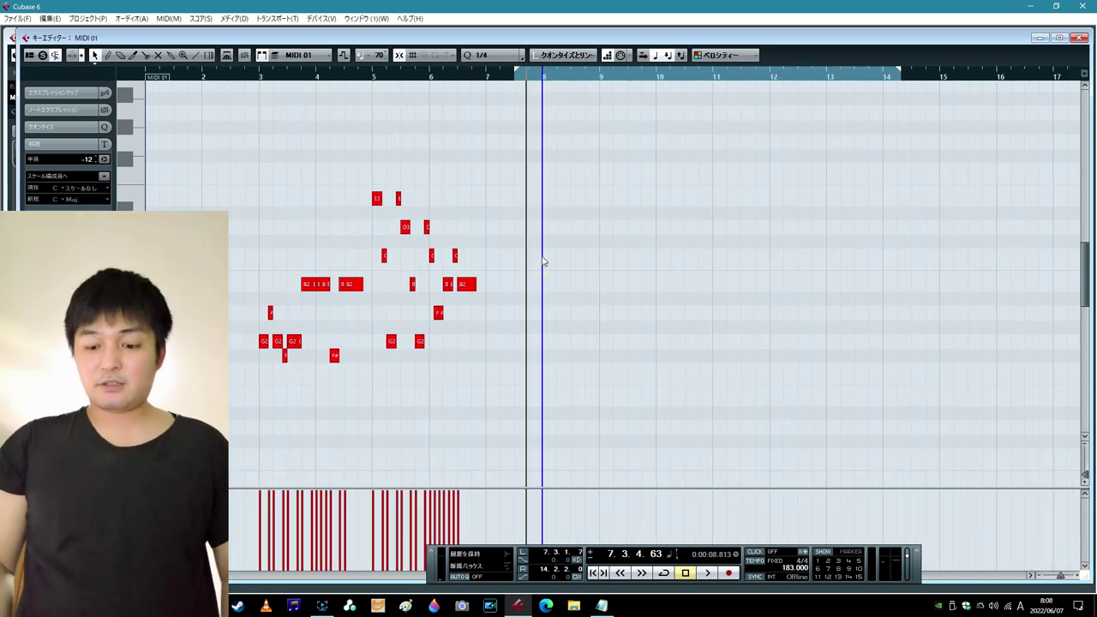
{"action": "key", "text": "KP_Multiply"}
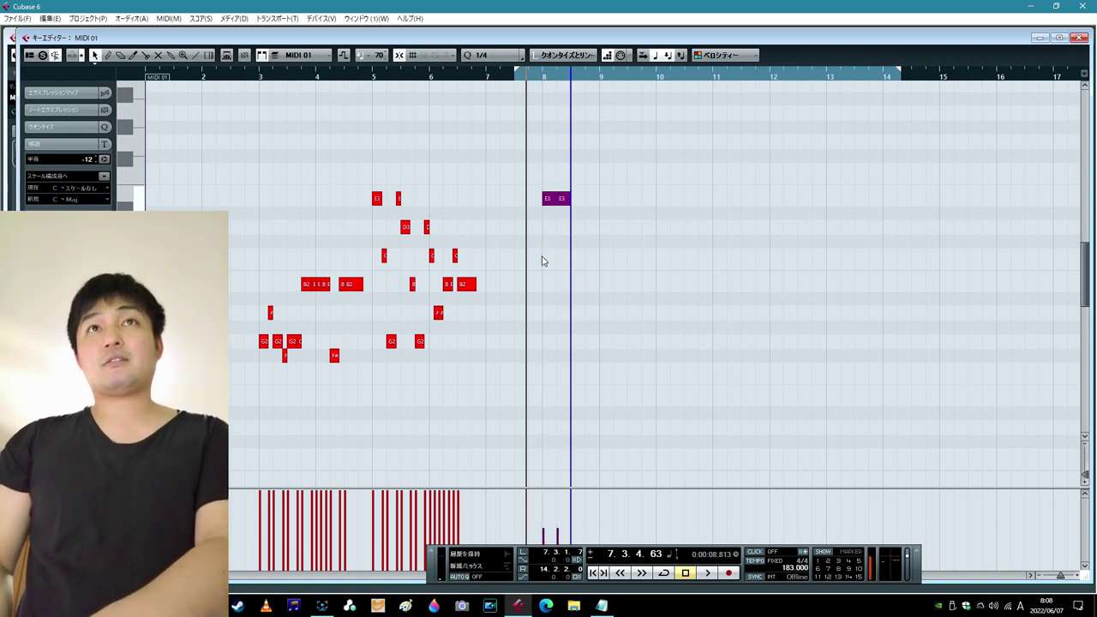
- Set the quantize to 1/8 triplets and step-enter the notes E3, D3, C3, G2 and A2 in bar 9
{"action": "left_click", "coordinate": [519, 55]}
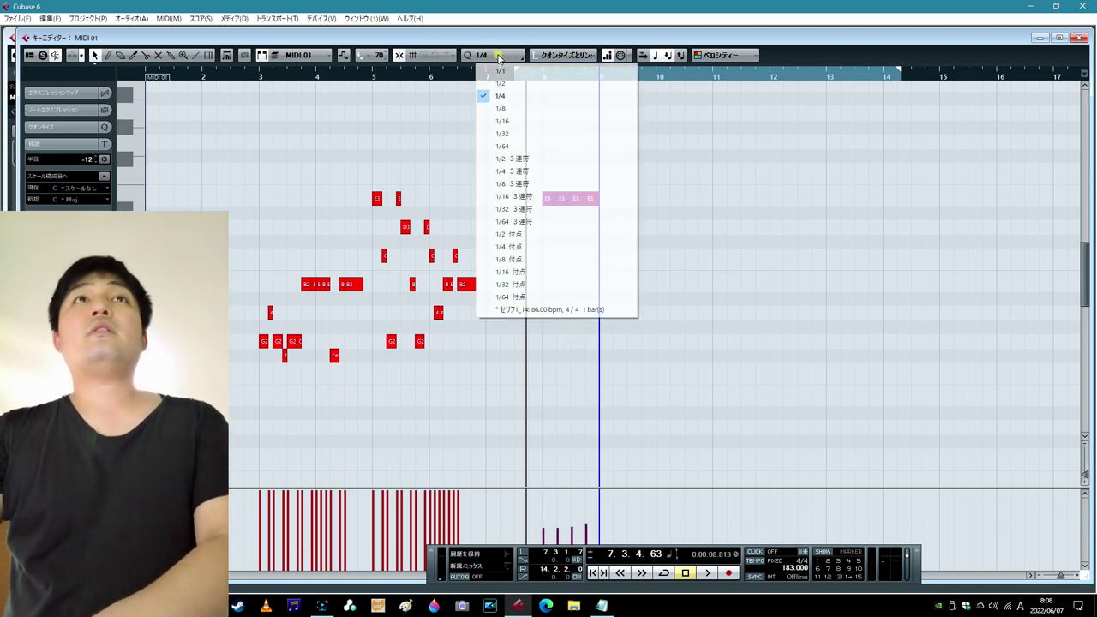
{"action": "left_click", "coordinate": [583, 183]}
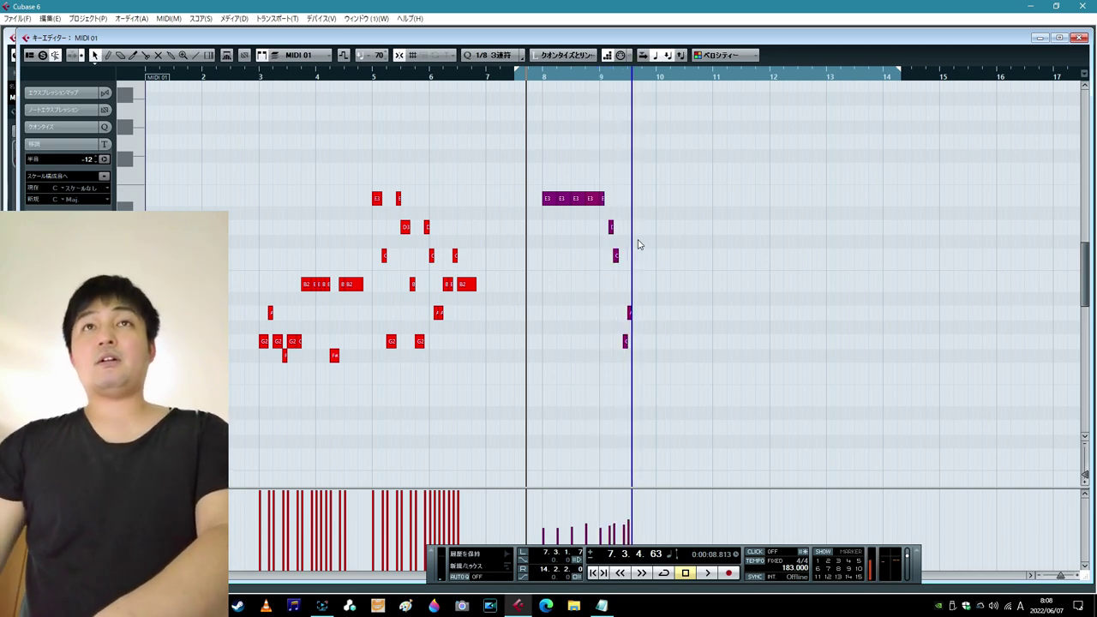
{"action": "left_click", "coordinate": [1076, 576]}
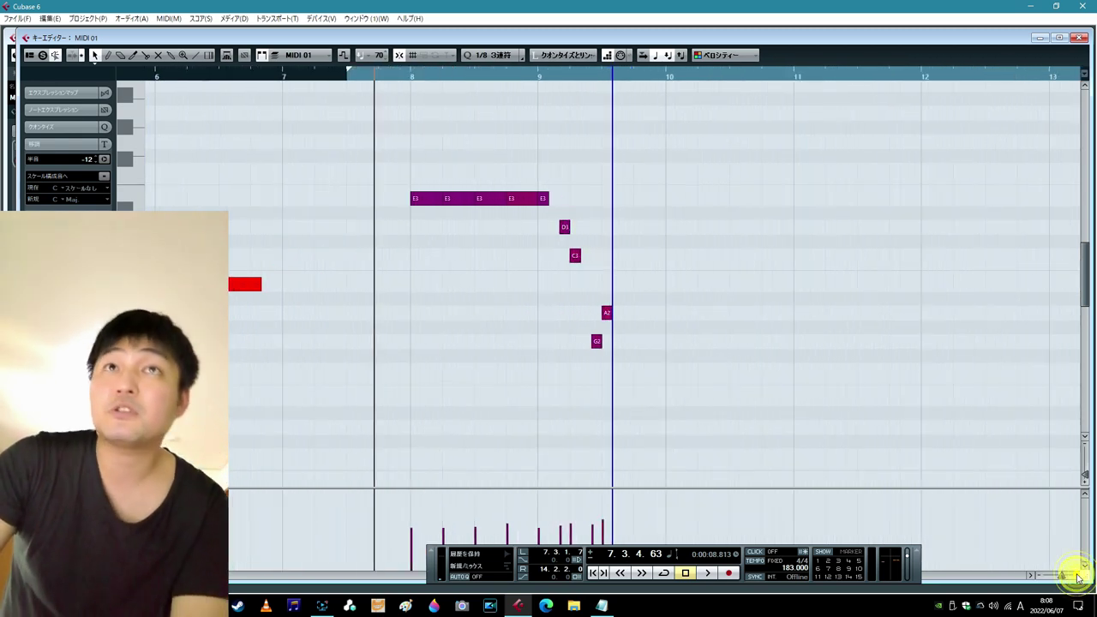
- Step-enter a triplet A2 as the last note of bar 9 and an F3 on the first beat of bar 10
{"action": "left_click", "coordinate": [631, 256]}
{"action": "left_click", "coordinate": [612, 265]}
{"action": "left_click", "coordinate": [637, 264]}
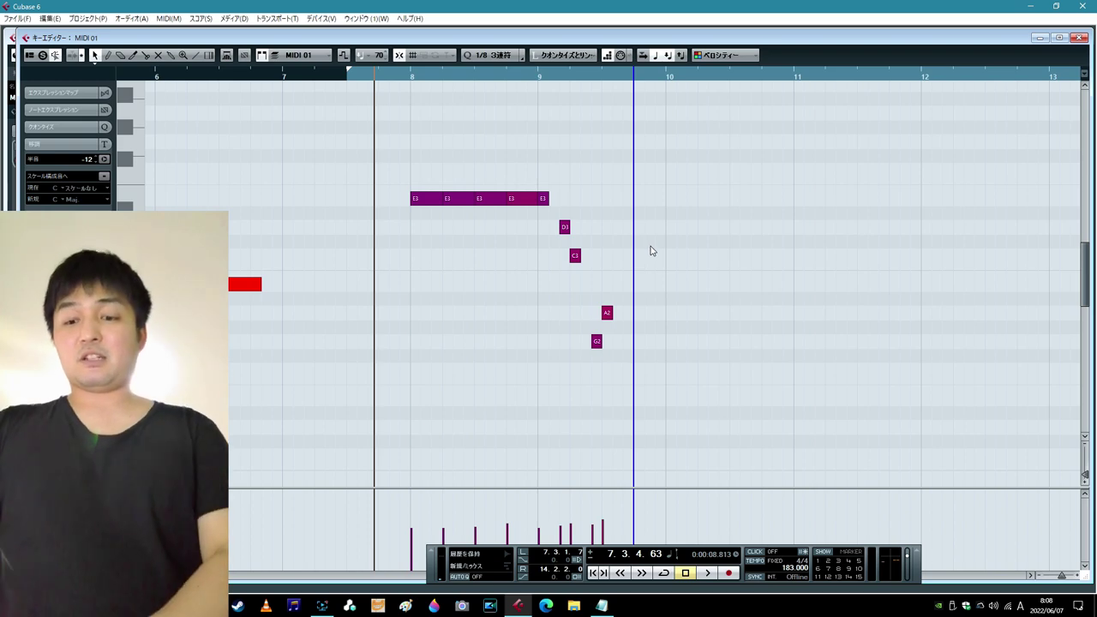
{"action": "key", "text": "Right"}
{"action": "key", "text": "Right"}
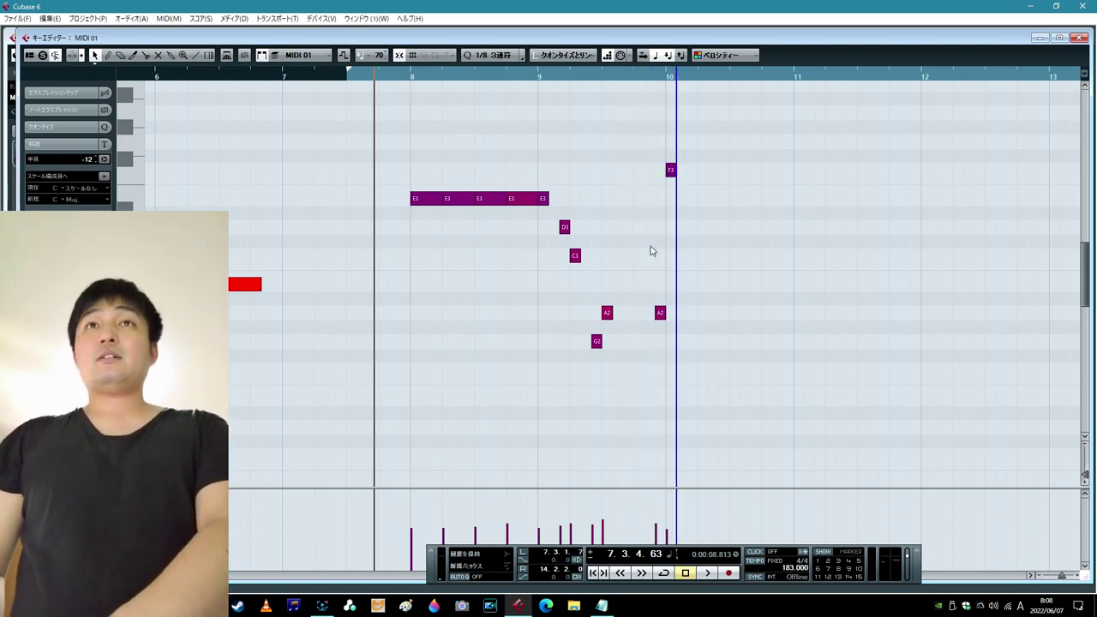
- Replace the triplet F3 notes in bar 10 with four F3 quarter notes, using a 1/4 quantize
{"action": "key", "text": "Right"}
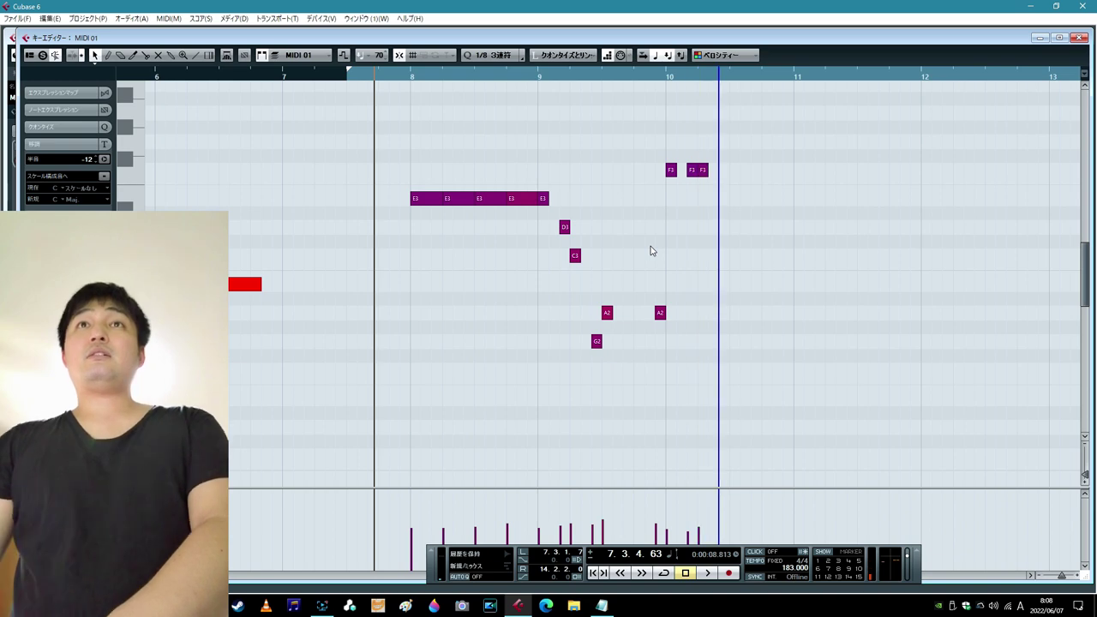
{"action": "left_click", "coordinate": [695, 170]}
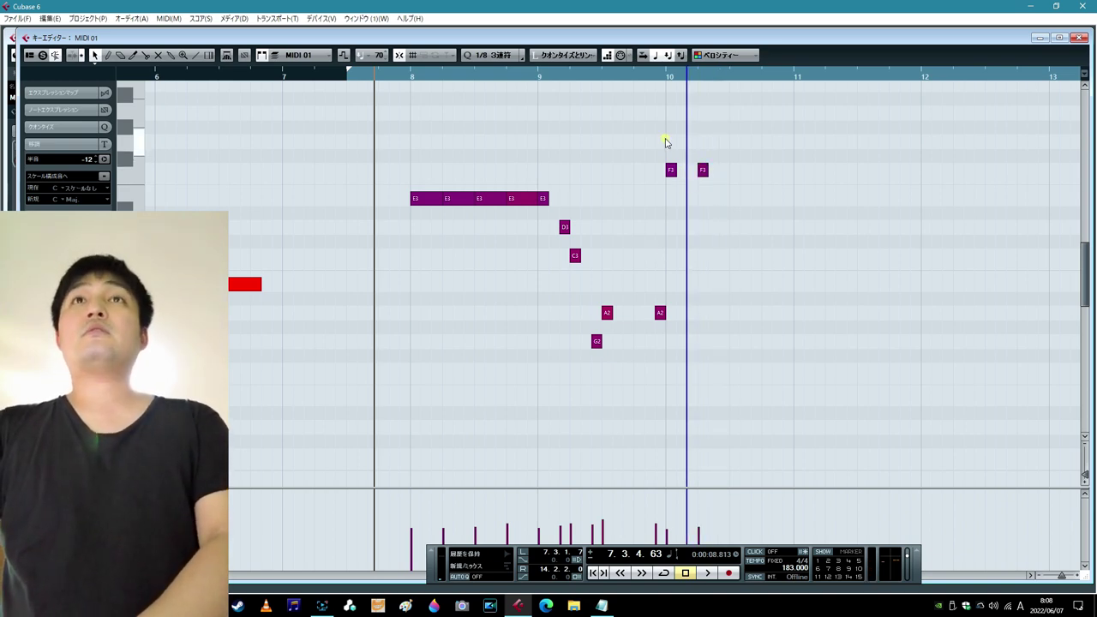
{"action": "key", "text": "Left"}
{"action": "key", "text": "Left"}
{"action": "left_click", "coordinate": [501, 55]}
{"action": "left_click", "coordinate": [517, 96]}
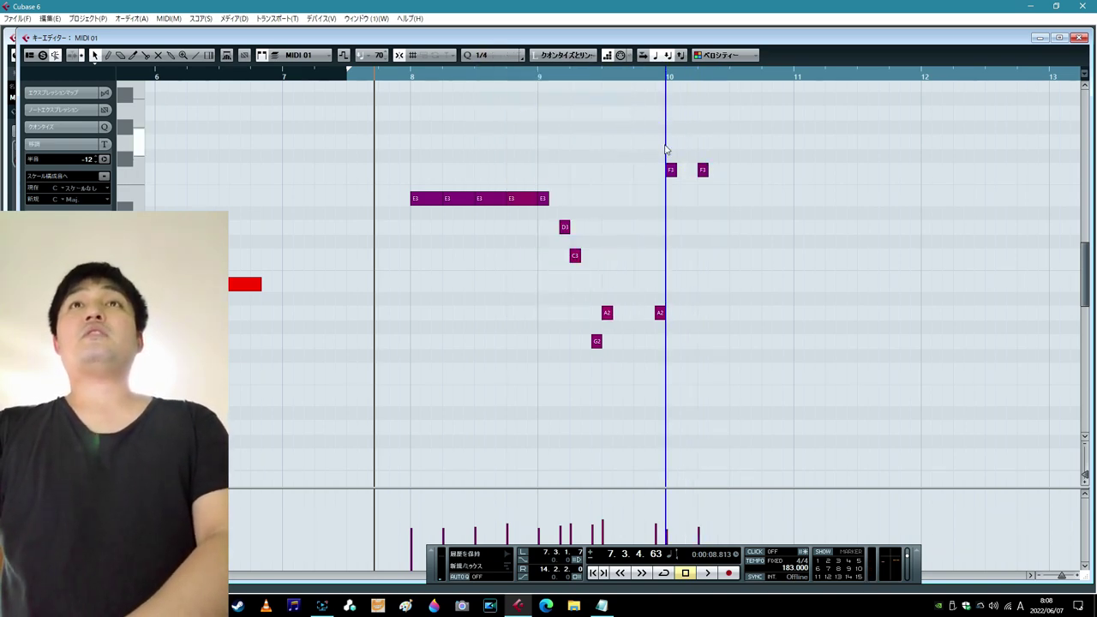
{"action": "left_click_drag", "start_coordinate": [661, 146], "coordinate": [727, 170]}
{"action": "left_click", "coordinate": [730, 153]}
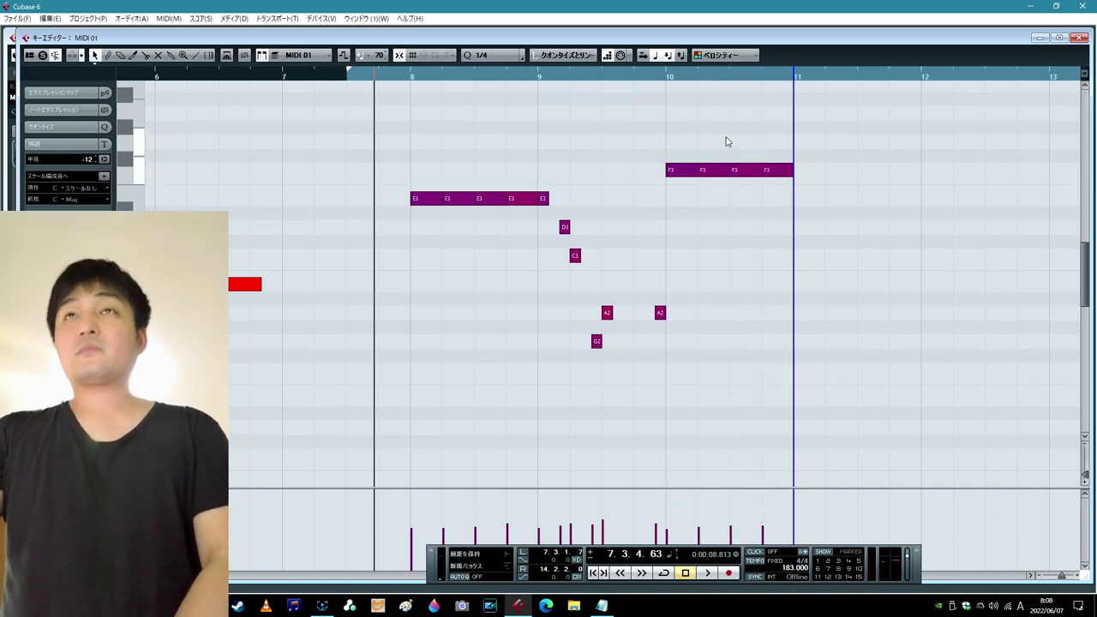
- Start bar 11 with a quarter-note F3, and follow it with E3, C3 and D3 at 1/8 triplet quantize
{"action": "left_click", "coordinate": [495, 55]}
{"action": "left_click", "coordinate": [514, 183]}
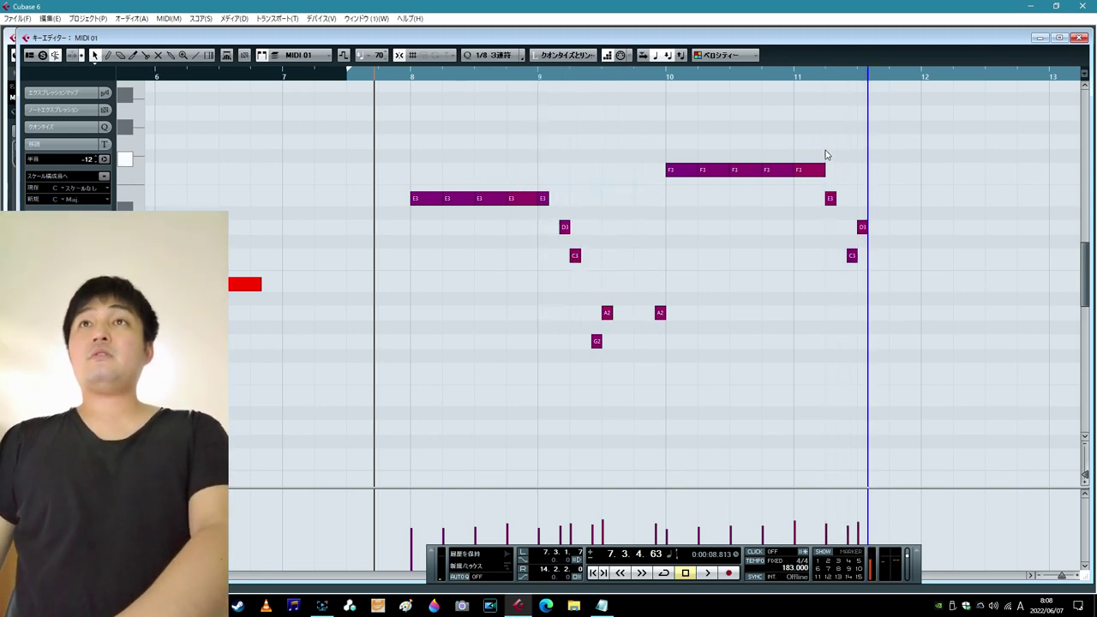
- Lengthen the E3, C3 and A2 notes in bar 9 to a quarter note each (0.1.0.0)
{"action": "left_click", "coordinate": [544, 171]}
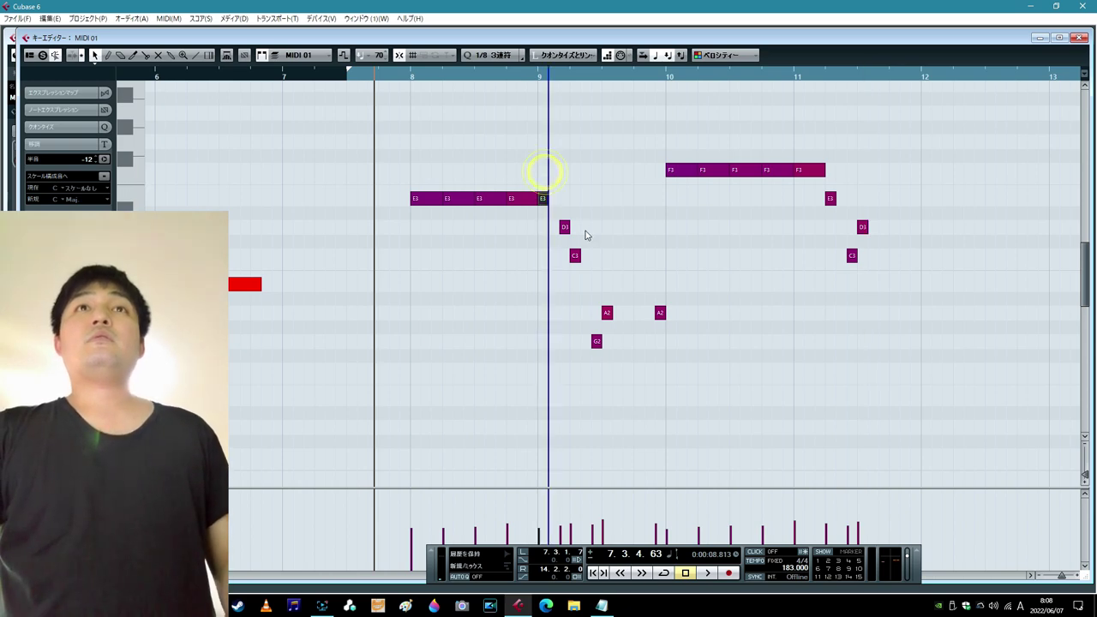
{"action": "left_click", "coordinate": [583, 228]}
{"action": "left_click", "coordinate": [608, 289]}
{"action": "left_click_drag", "start_coordinate": [607, 312], "coordinate": [634, 312]}
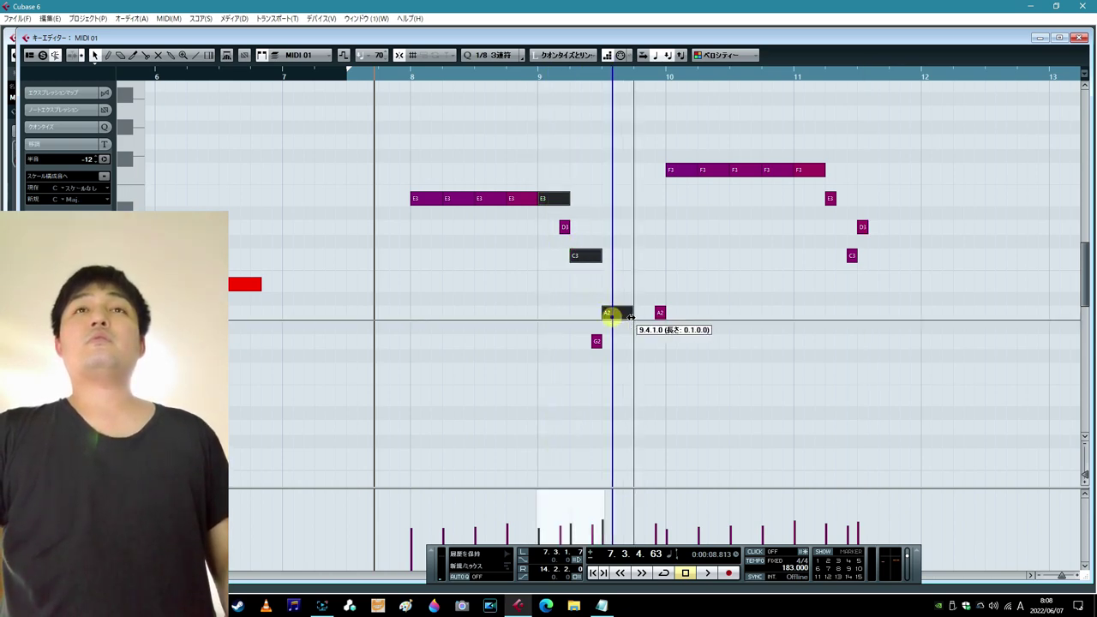
- Lengthen the E3 in bar 11 to two triplet eighths and extend the D3 to the start of bar 12
{"action": "left_click", "coordinate": [677, 290]}
{"action": "left_click_drag", "start_coordinate": [831, 199], "coordinate": [922, 242]}
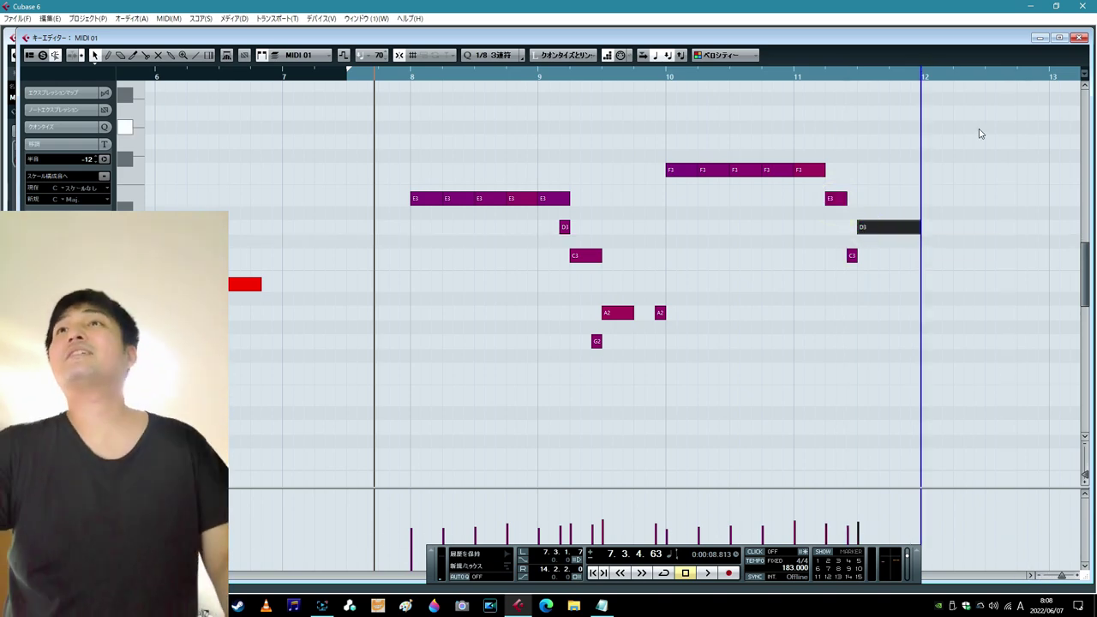
- At 1/4 quantize, step-enter a quarter-note D3 on bar 12's last beat and a half-note C3 (0.2.0.0) at bar 13
{"action": "left_click", "coordinate": [491, 56]}
{"action": "left_click", "coordinate": [507, 91]}
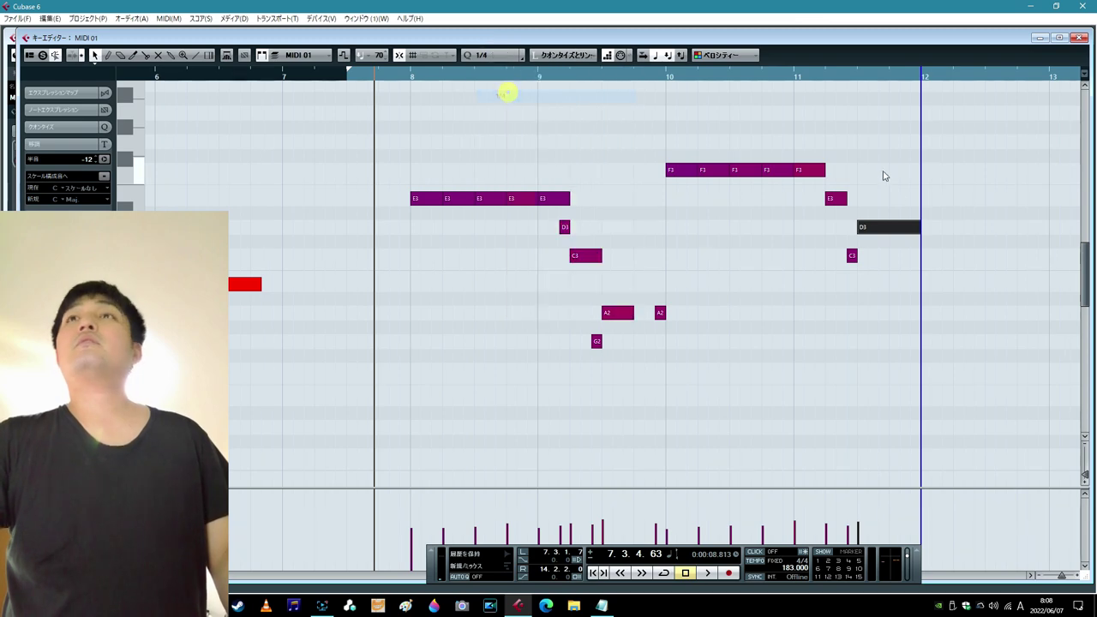
{"action": "left_click", "coordinate": [1018, 182]}
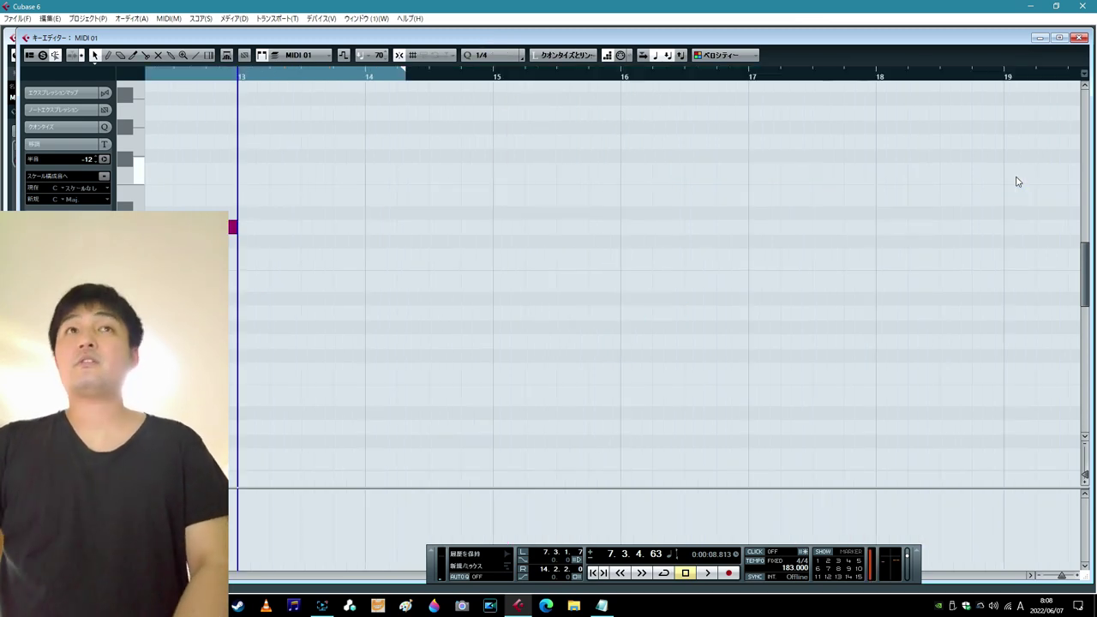
{"action": "left_click_drag", "start_coordinate": [272, 257], "coordinate": [300, 257]}
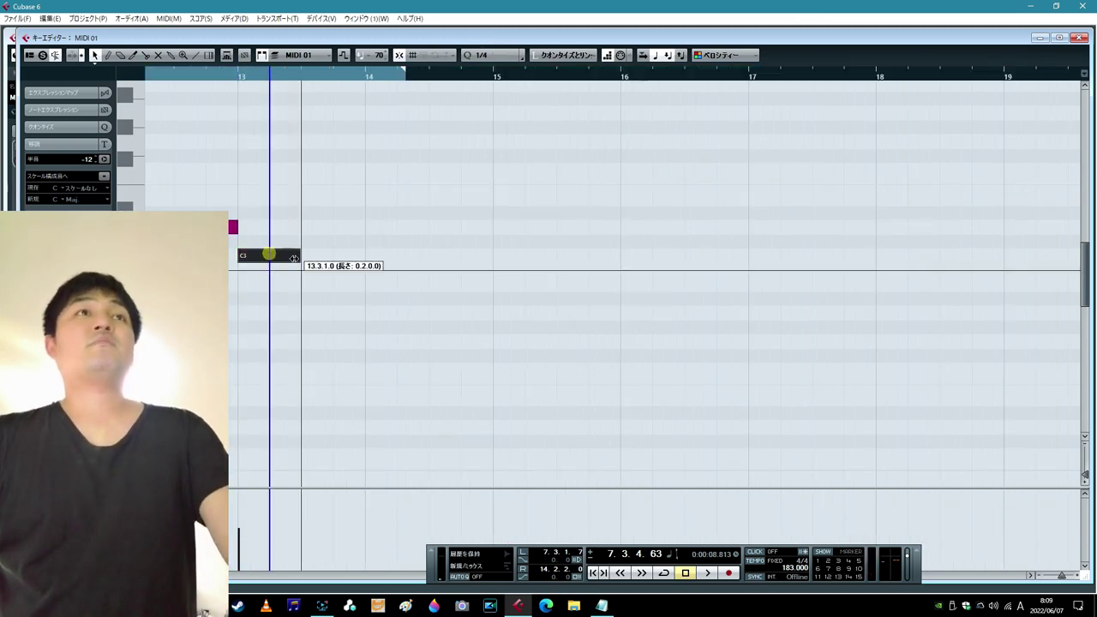
- Play back the new melody from before bar 8 while checking it against the lyrics memo
{"action": "scroll", "coordinate": [581, 175], "scroll_direction": "left", "scroll_amount": 10}
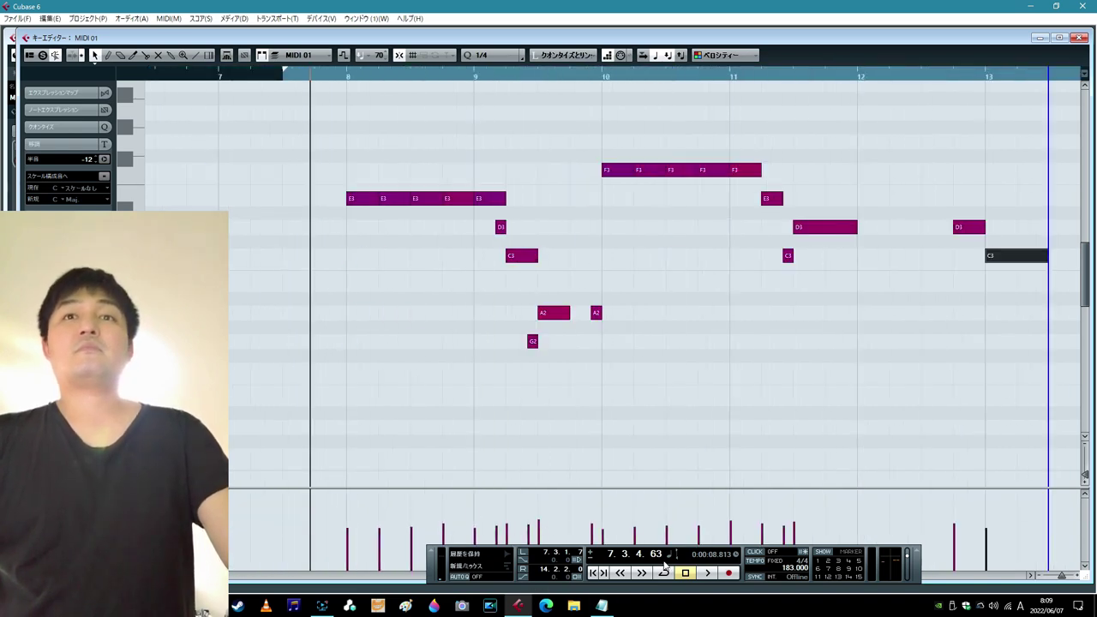
{"action": "left_click", "coordinate": [707, 572]}
{"action": "left_click", "coordinate": [603, 605]}
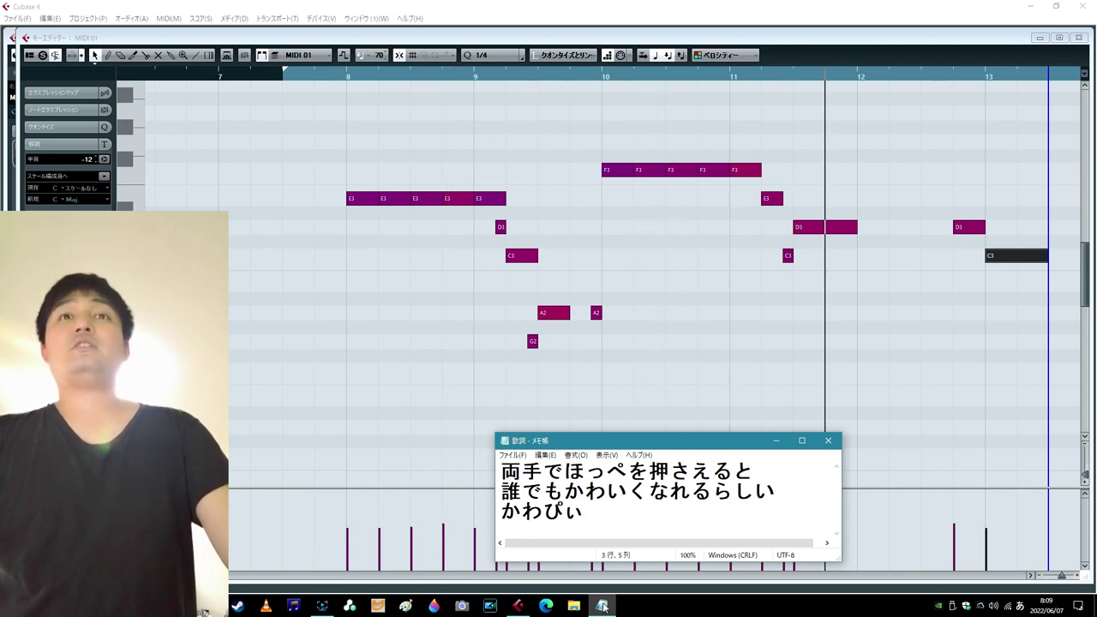
{"action": "left_click", "coordinate": [608, 602]}
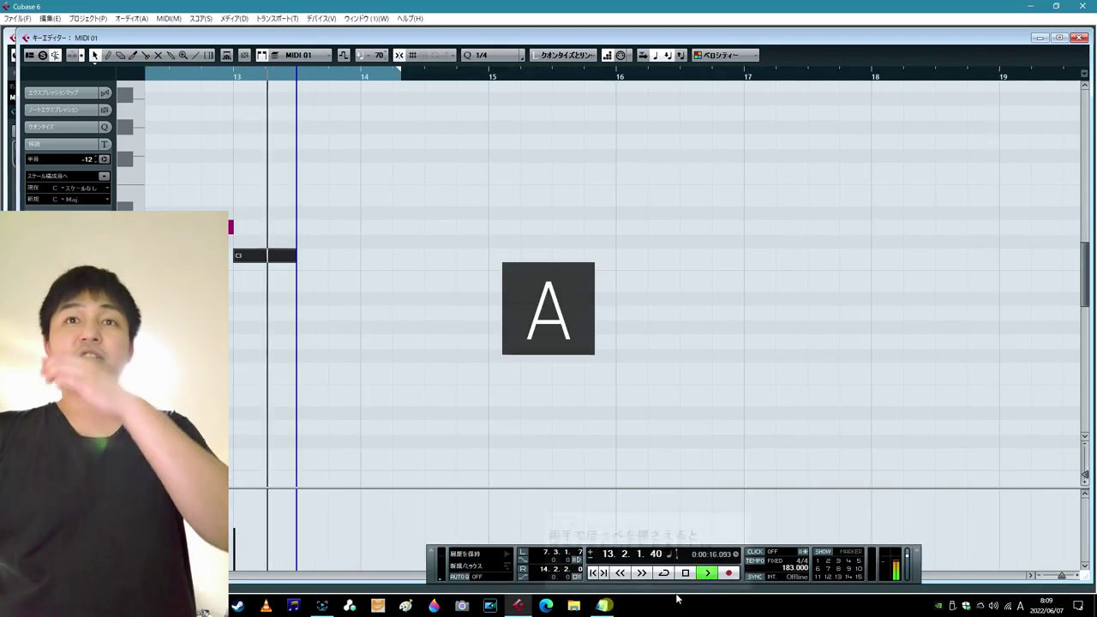
{"action": "key", "text": "space"}
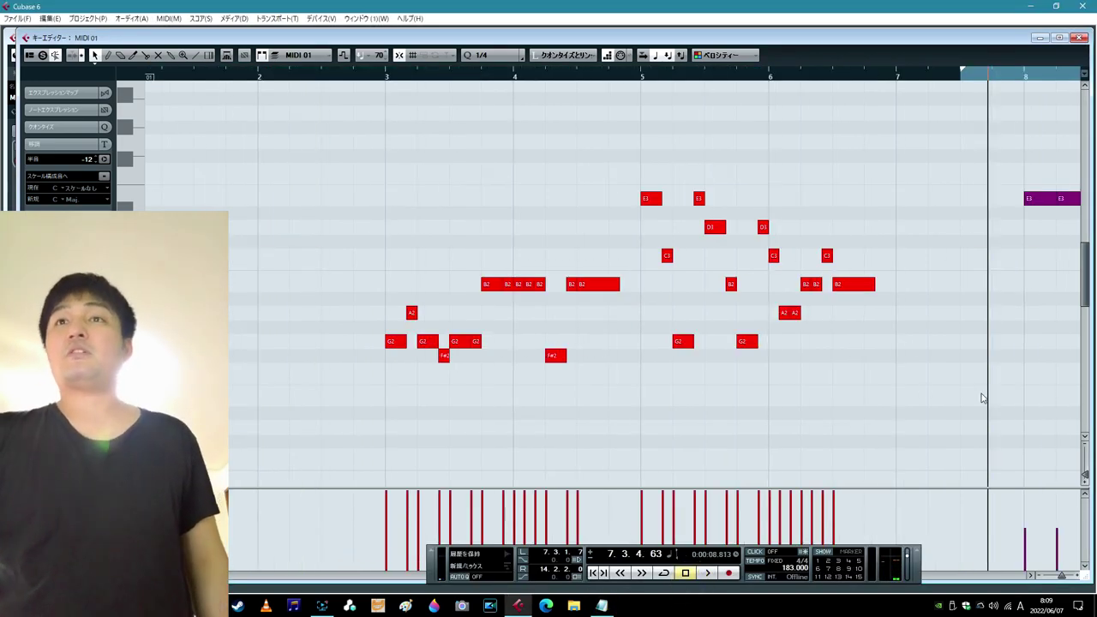
- Raise the velocity of the new notes in bars 8–13 to the maximum, copy all the part's notes and close the editor
{"action": "scroll", "coordinate": [651, 283], "scroll_direction": "right", "scroll_amount": 5}
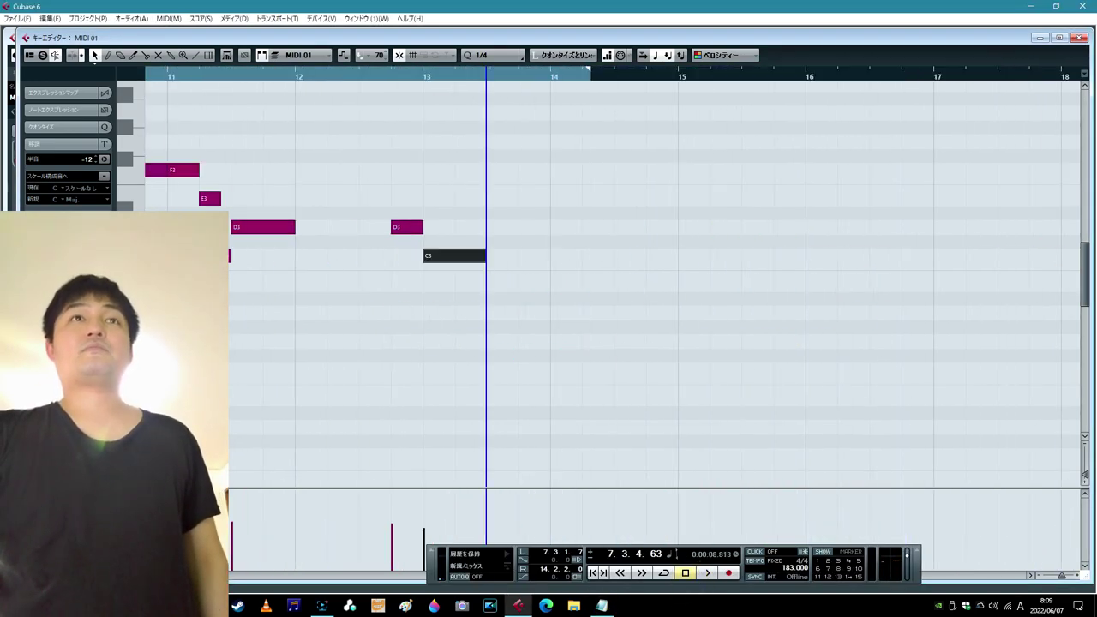
{"action": "scroll", "coordinate": [651, 283], "scroll_direction": "right", "scroll_amount": 4}
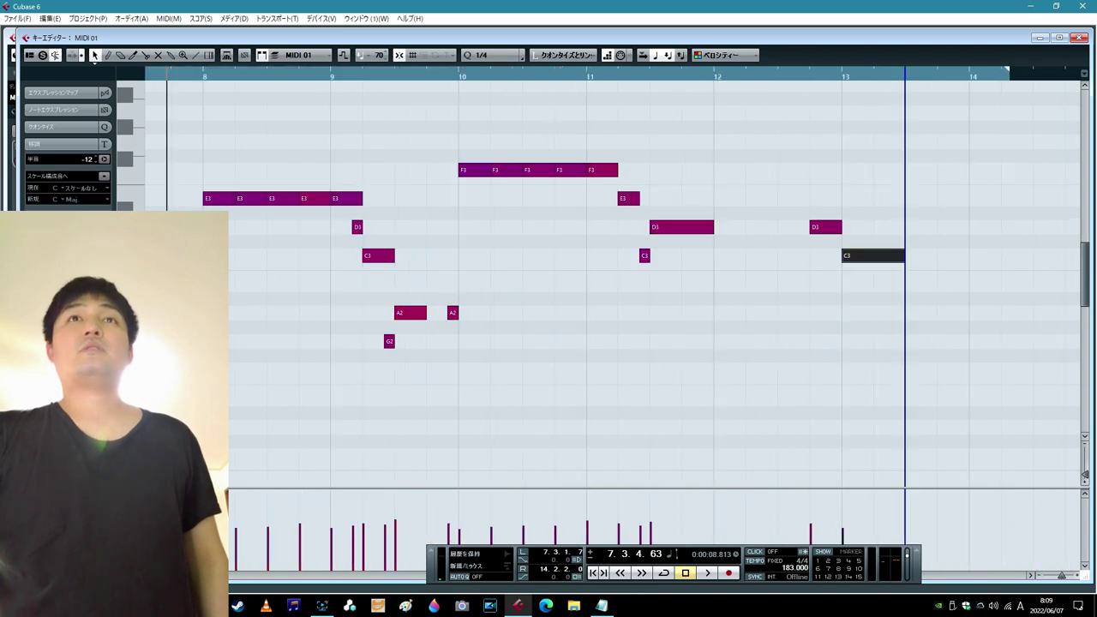
{"action": "left_click_drag", "start_coordinate": [173, 110], "coordinate": [911, 413]}
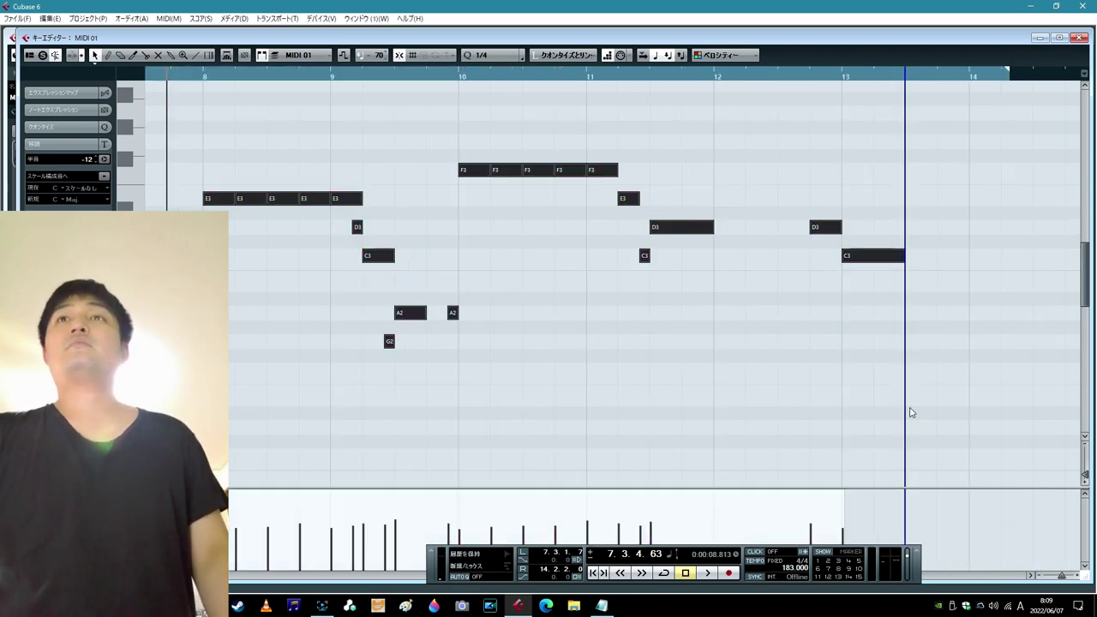
{"action": "key", "text": "ctrl+a"}
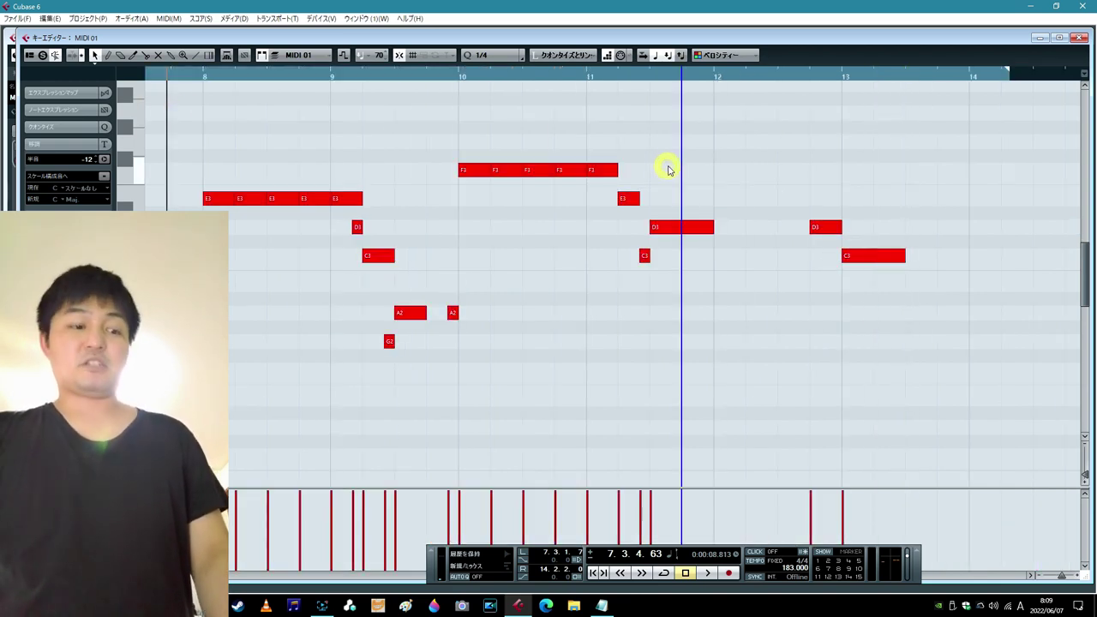
{"action": "left_click", "coordinate": [678, 167]}
{"action": "key", "text": "Escape"}
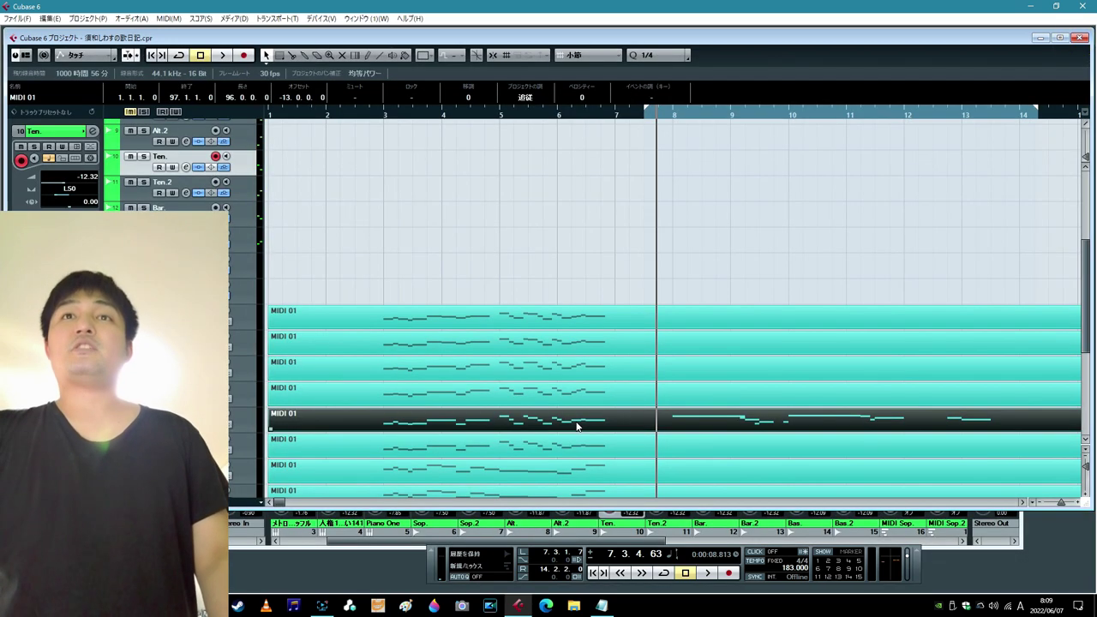
- Open the Ten.2 part directly below and paste the copied notes at the start of bar 8
{"action": "double_click", "coordinate": [778, 445]}
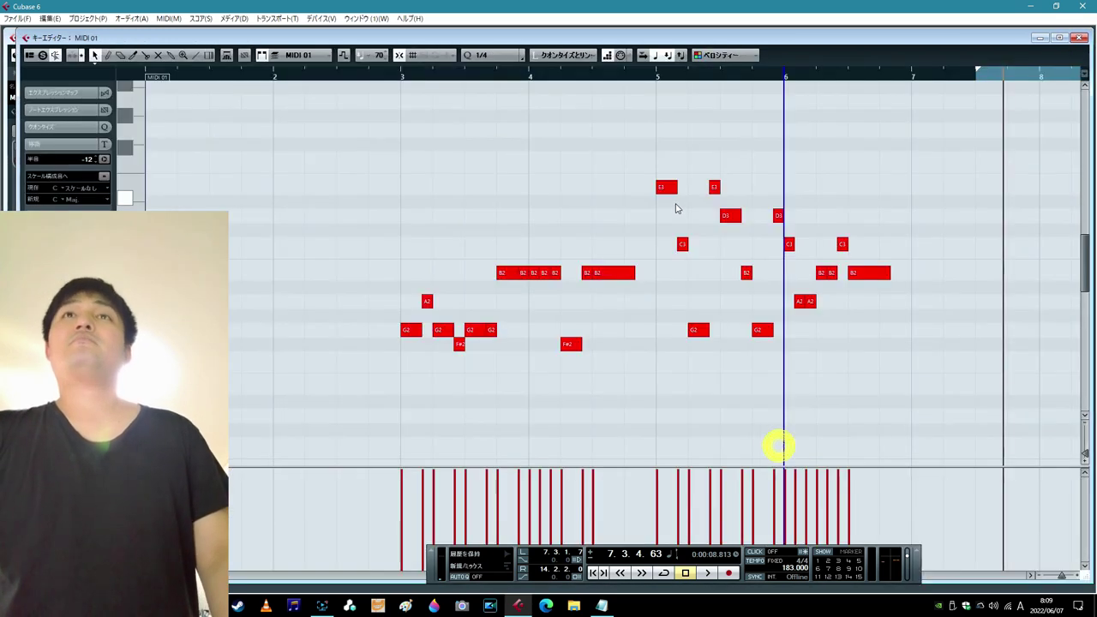
{"action": "left_click", "coordinate": [1033, 75]}
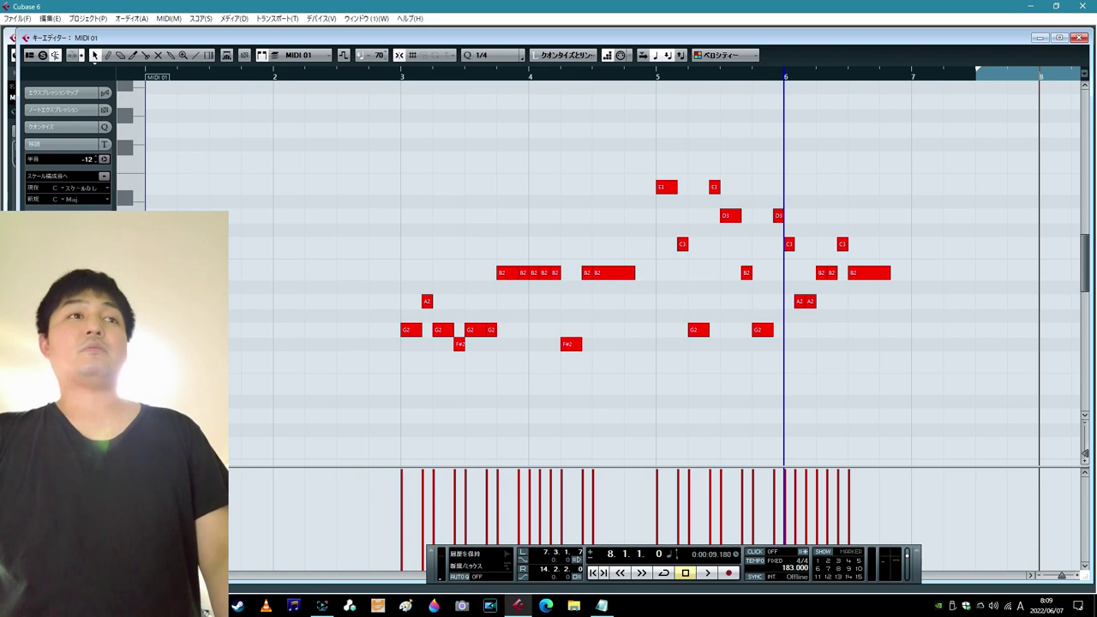
{"action": "scroll", "coordinate": [612, 274], "scroll_direction": "right", "scroll_amount": 3}
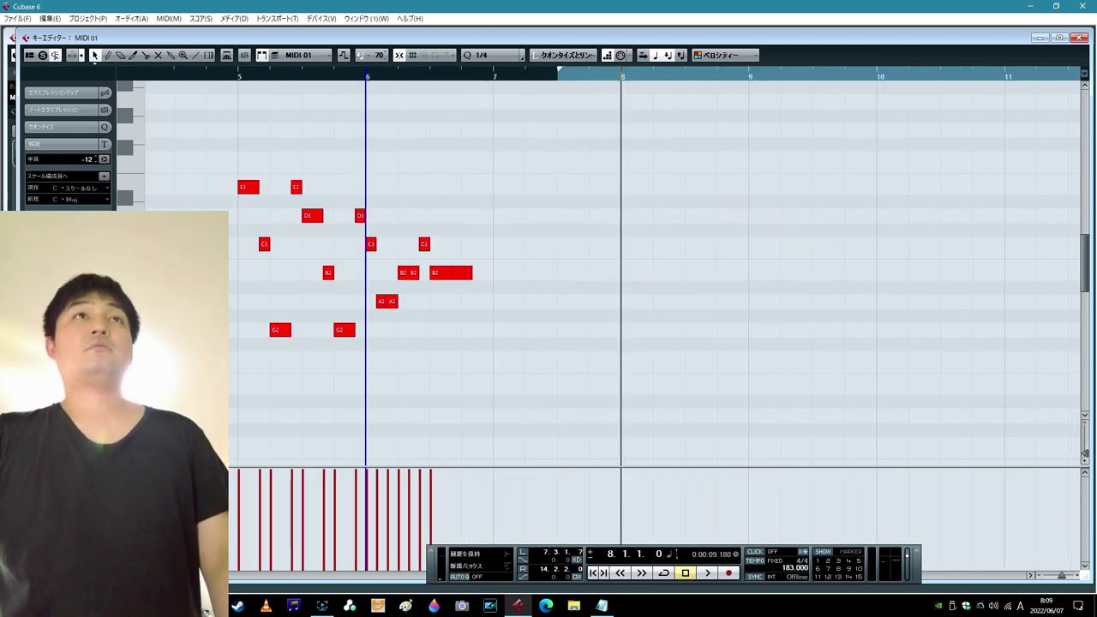
{"action": "scroll", "coordinate": [613, 274], "scroll_direction": "right", "scroll_amount": 4}
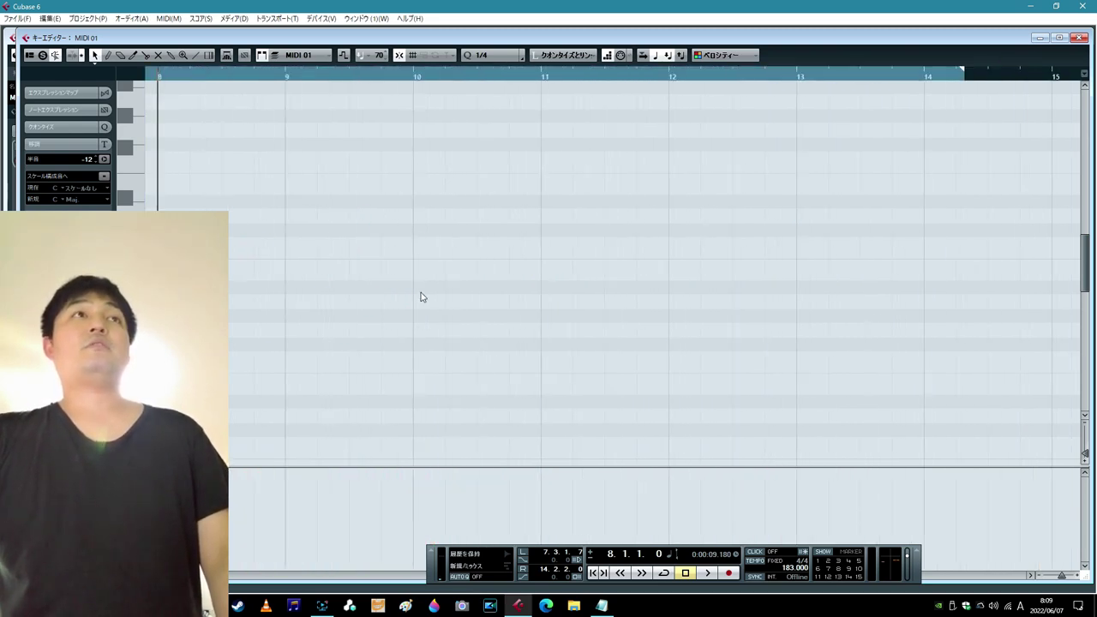
{"action": "scroll", "coordinate": [238, 405], "scroll_direction": "left", "scroll_amount": 1}
{"action": "left_click", "coordinate": [463, 238]}
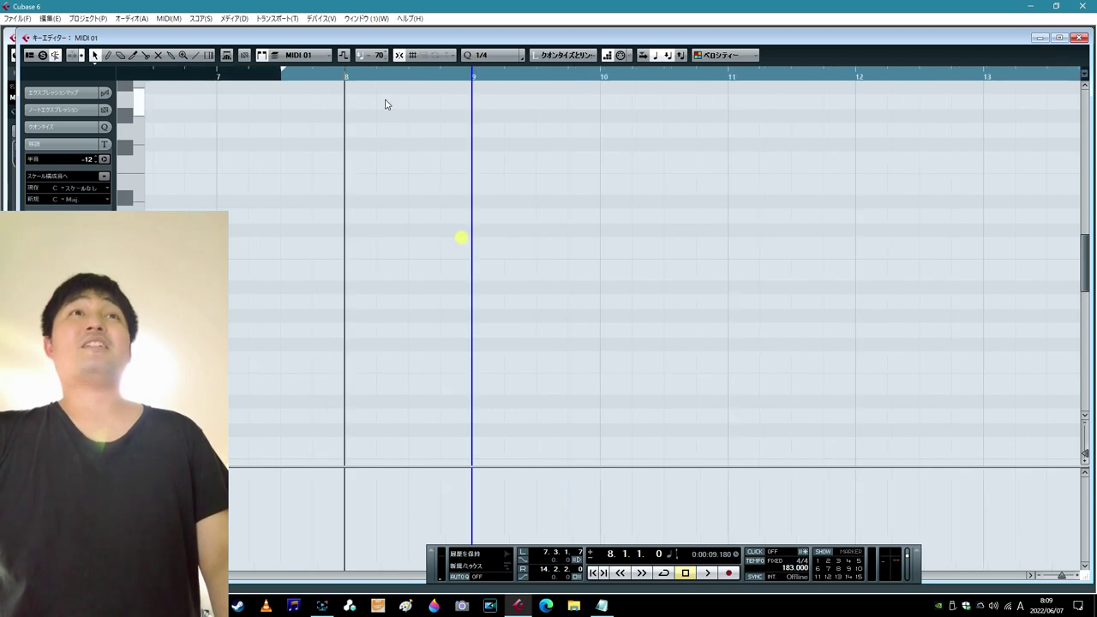
{"action": "left_click", "coordinate": [346, 78]}
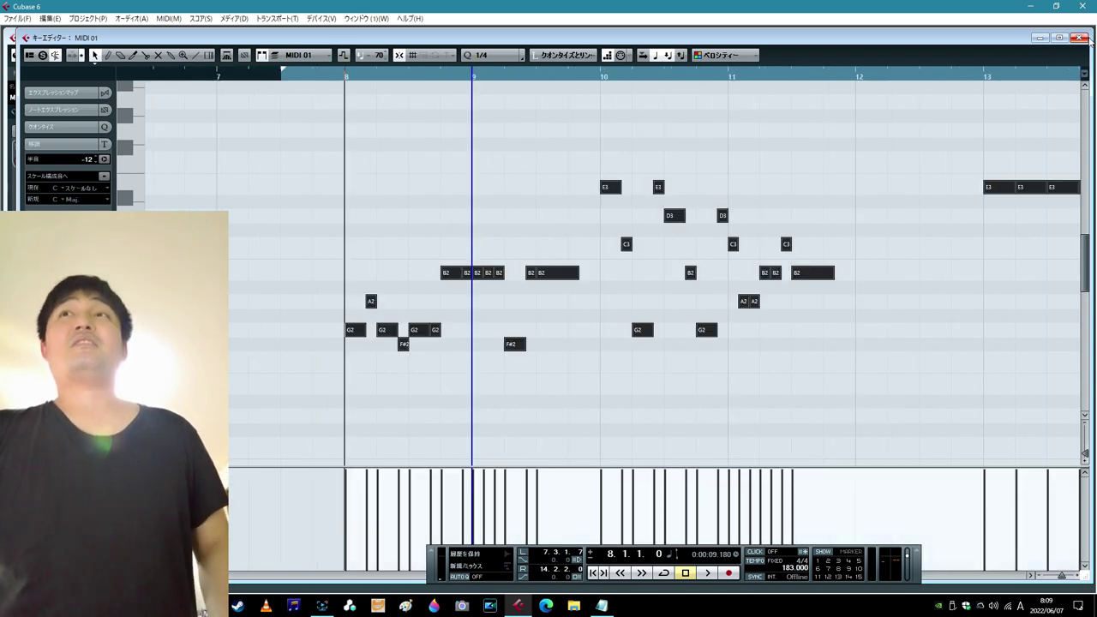
- Delete the surplus pasted notes of the old phrase in bars 8–11
{"action": "left_click_drag", "start_coordinate": [308, 100], "coordinate": [771, 421]}
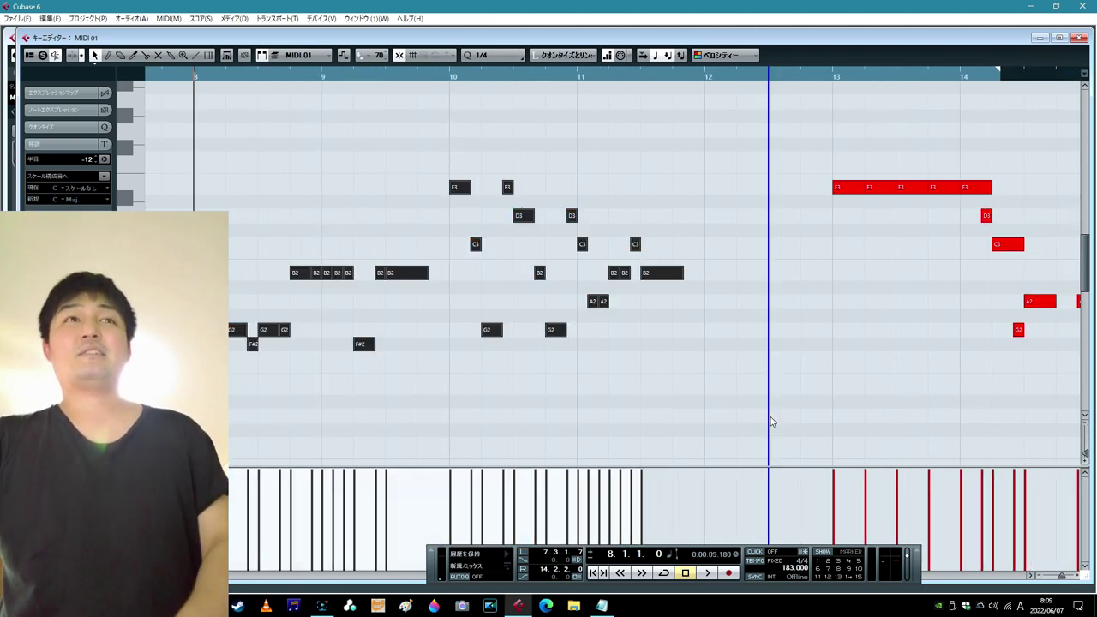
{"action": "key", "text": "Delete"}
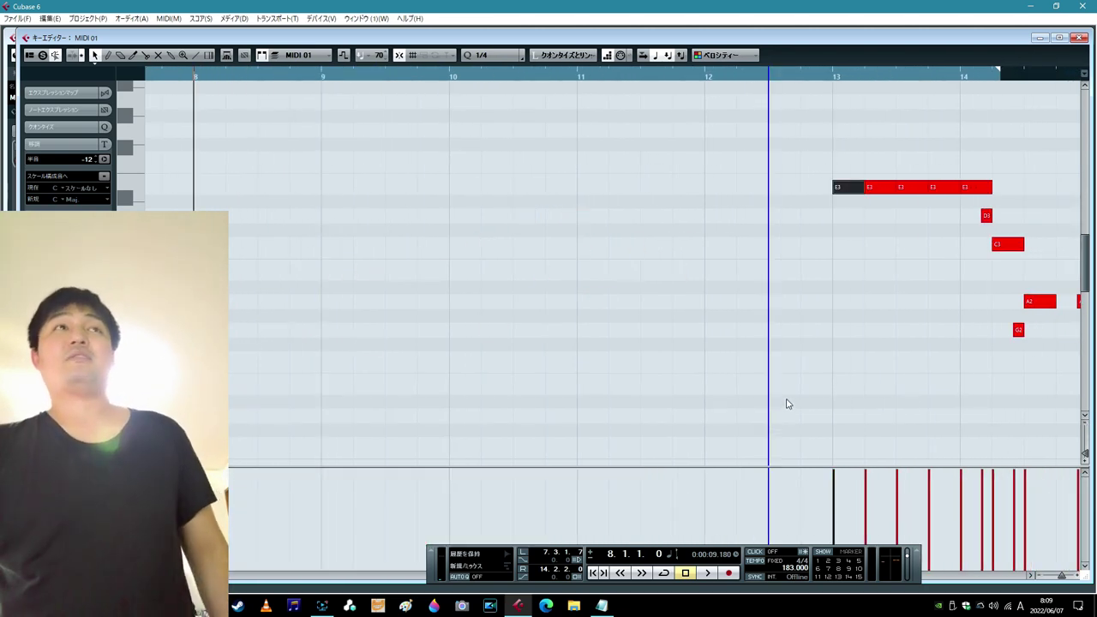
{"action": "left_click", "coordinate": [788, 401]}
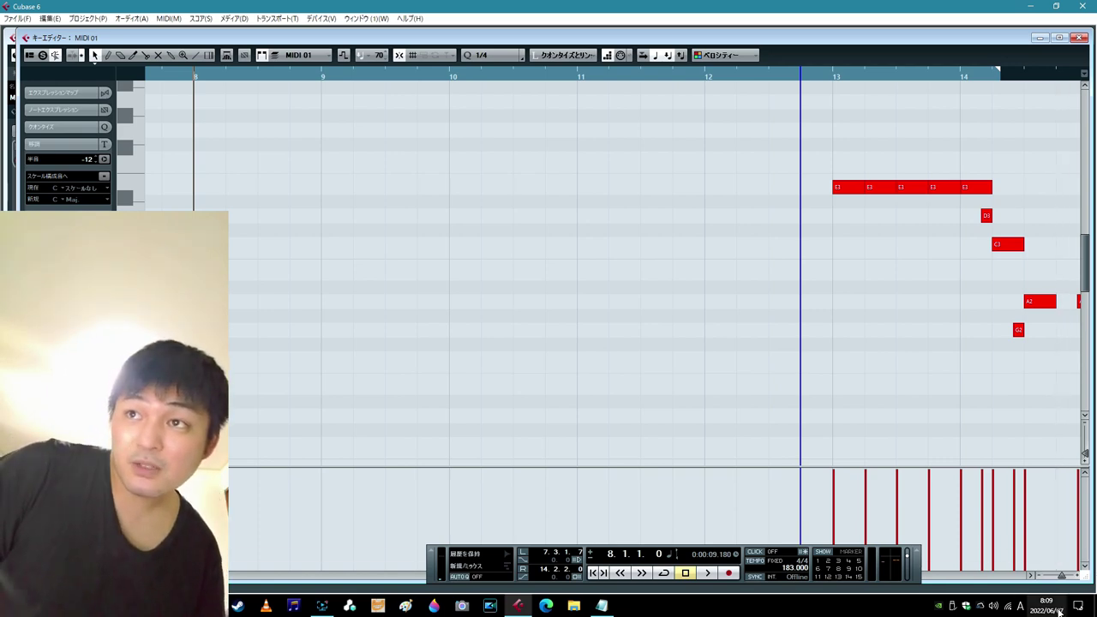
- Move the pasted new phrase from bar 13 back to the start of bar 8 and close the editor
{"action": "left_click", "coordinate": [1041, 575]}
{"action": "left_click", "coordinate": [1040, 576]}
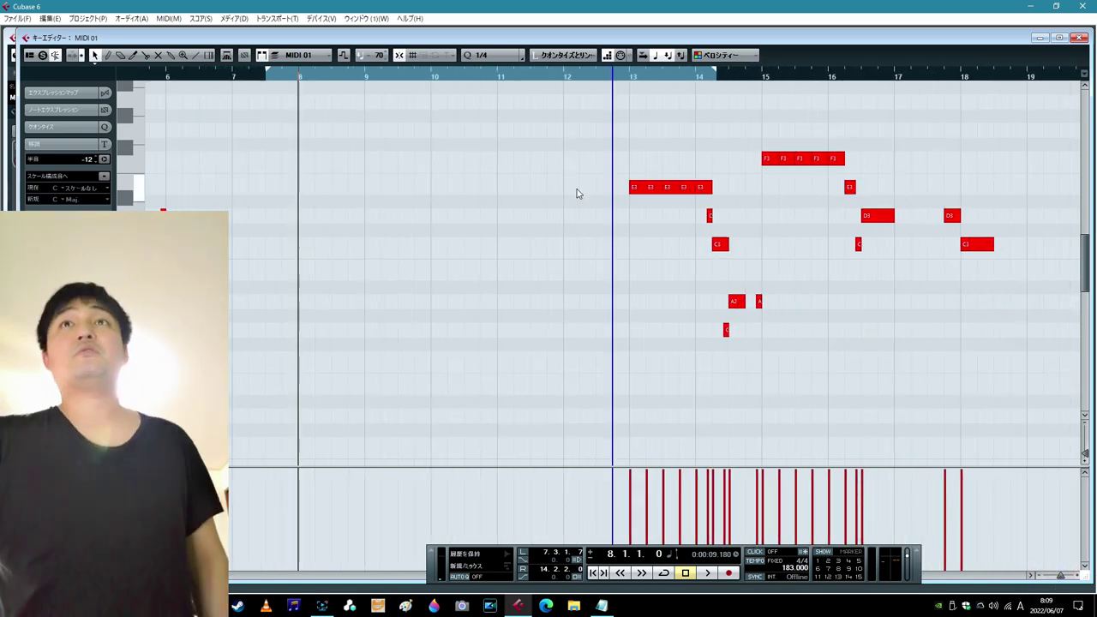
{"action": "left_click_drag", "start_coordinate": [546, 130], "coordinate": [1019, 411]}
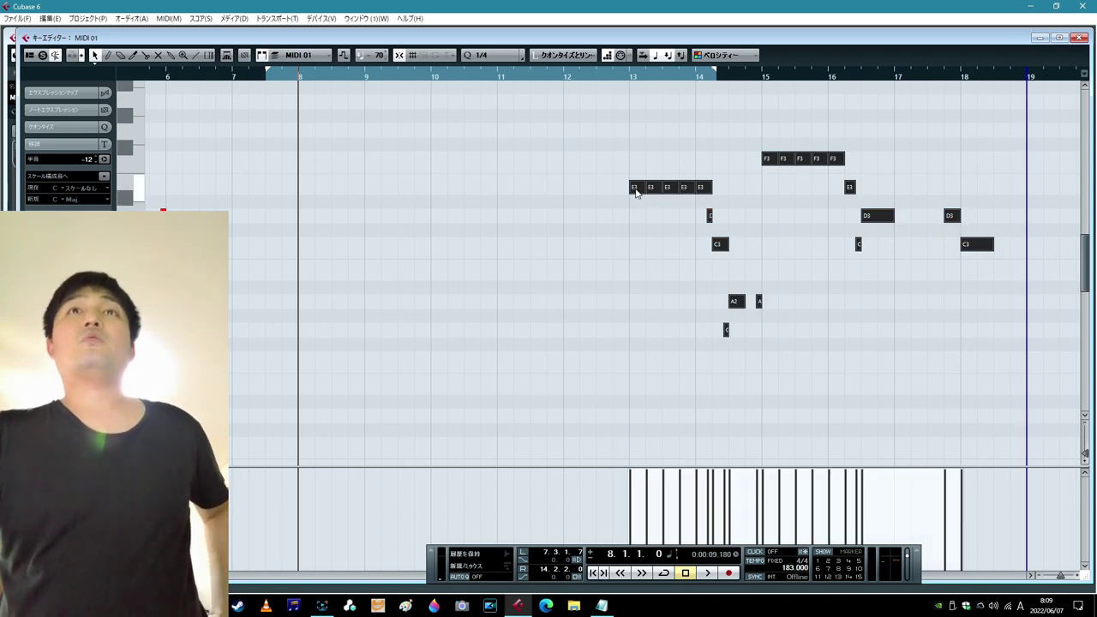
{"action": "left_click_drag", "start_coordinate": [634, 187], "coordinate": [302, 187]}
{"action": "left_click", "coordinate": [327, 155]}
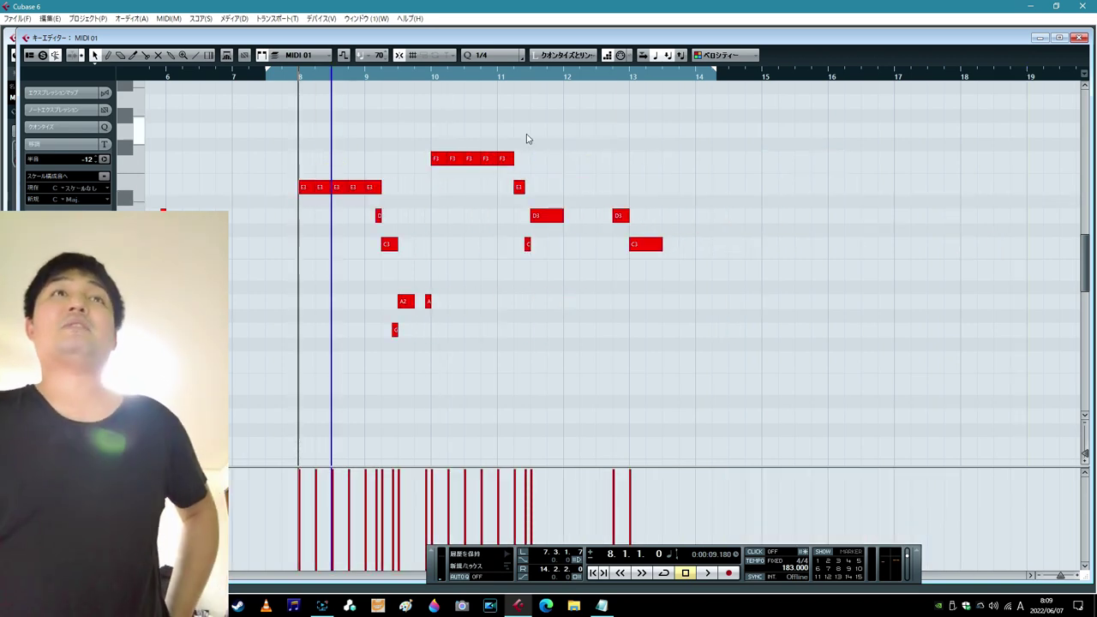
{"action": "left_click", "coordinate": [1080, 37]}
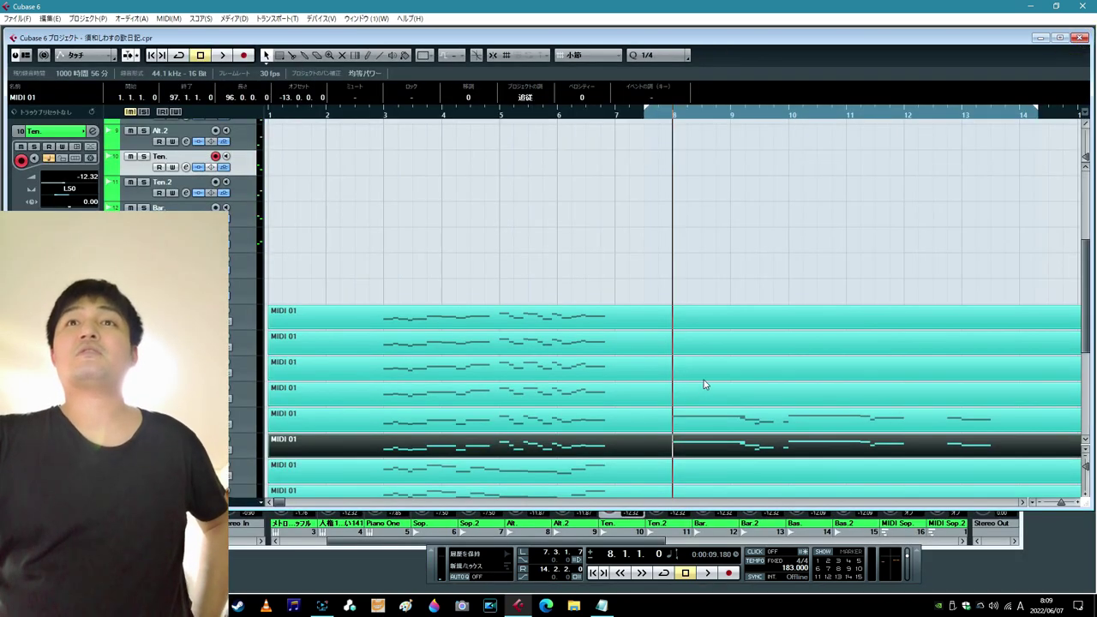
- Reopen the vocal part and shorten the E3 and C3 in bar 9 by one triplet eighth each, using 1/8 triplet quantize
{"action": "double_click", "coordinate": [791, 369]}
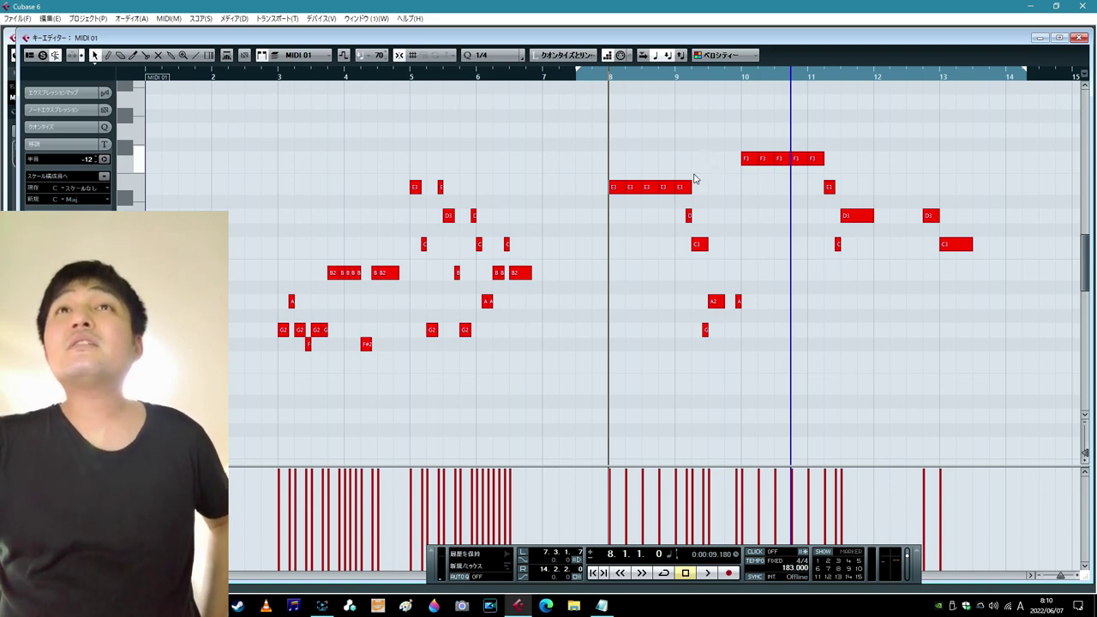
{"action": "left_click", "coordinate": [497, 55]}
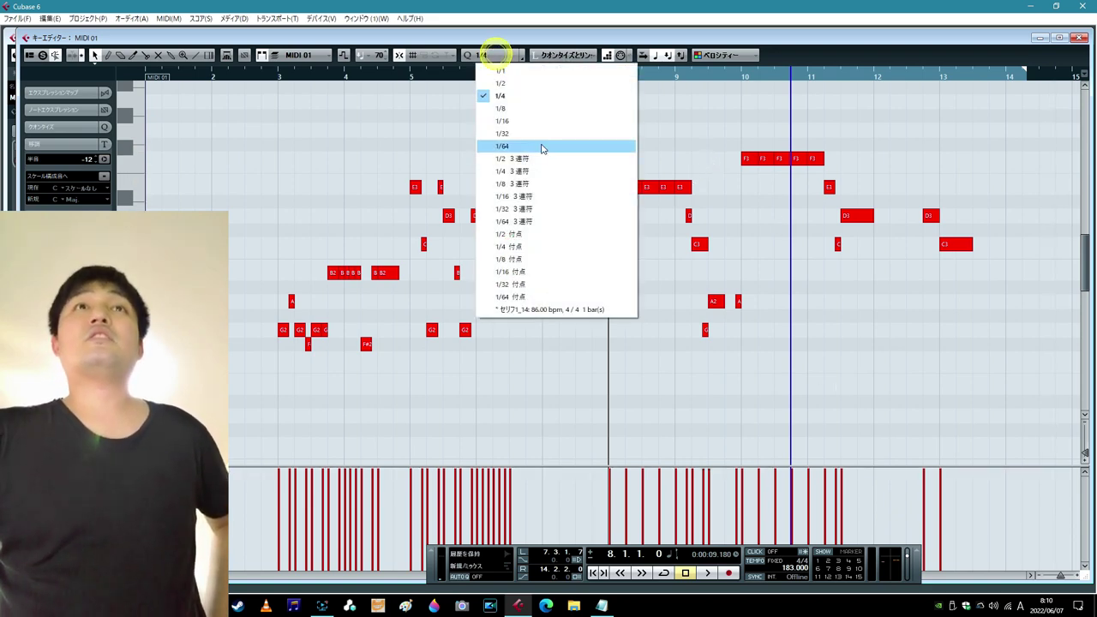
{"action": "left_click", "coordinate": [520, 186]}
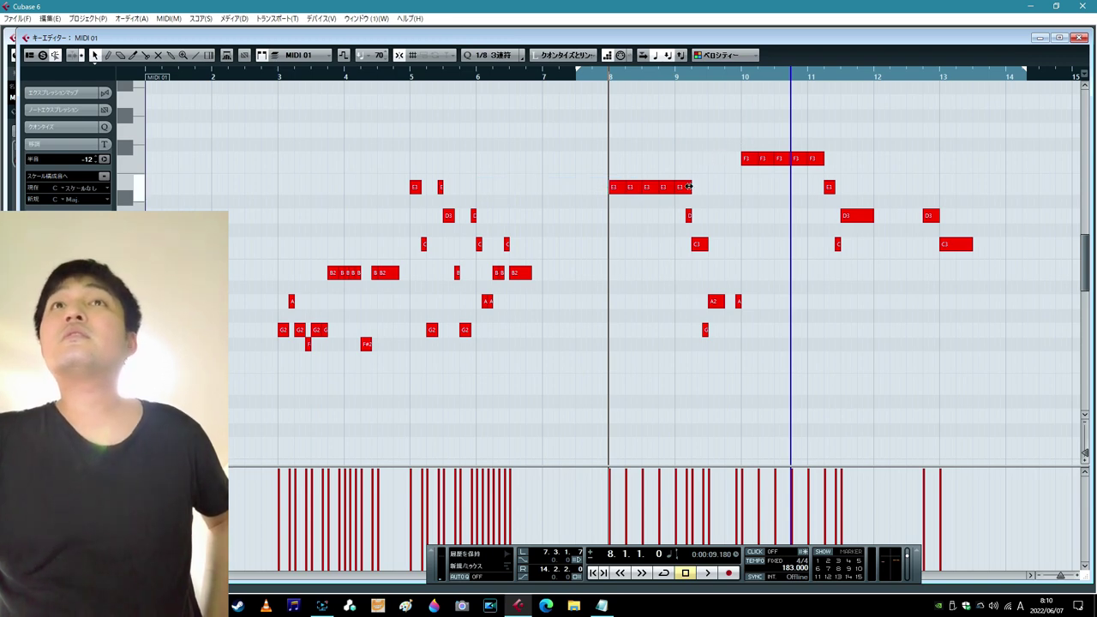
{"action": "left_click_drag", "start_coordinate": [691, 186], "coordinate": [685, 187]}
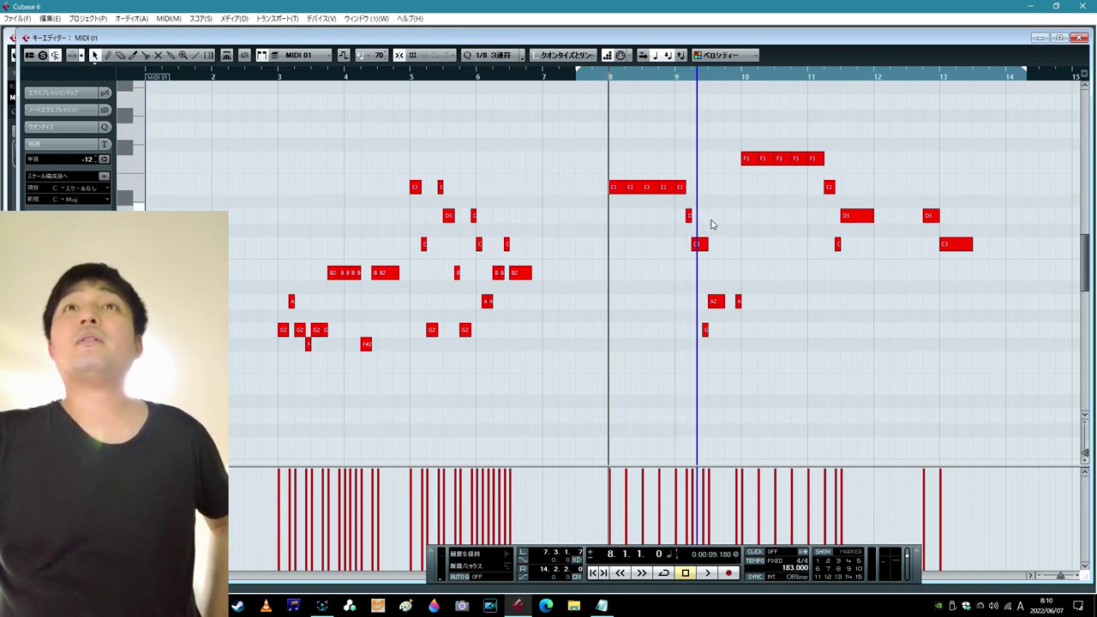
{"action": "left_click_drag", "start_coordinate": [704, 245], "coordinate": [700, 246]}
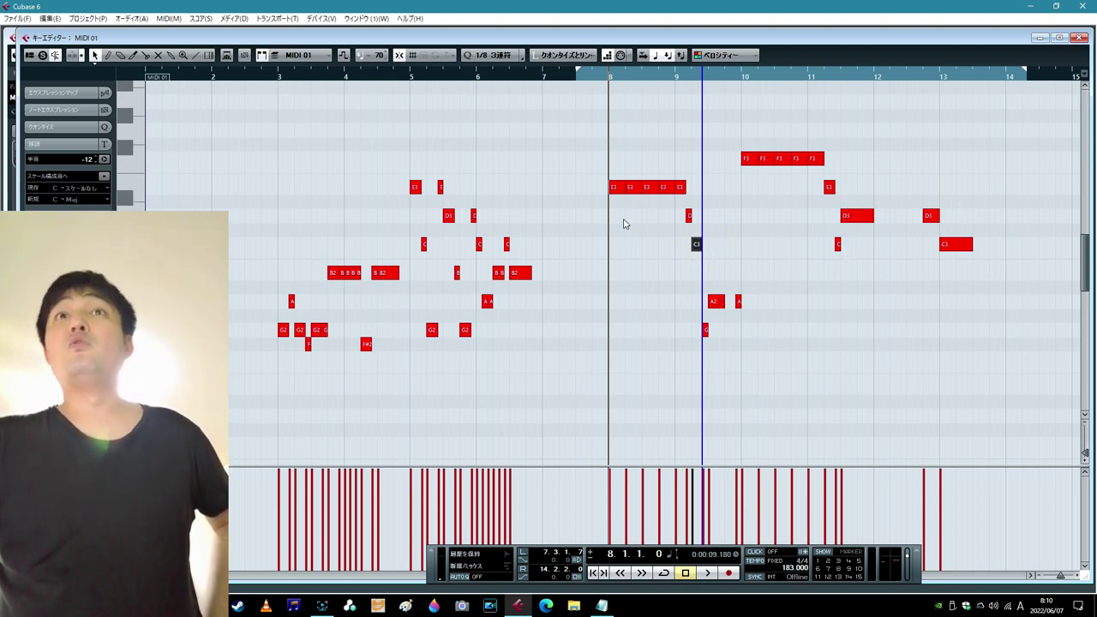
- Copy the corrected phrase in bars 8–13 and paste it at bar 8 of the part above, replacing the old phrase there
{"action": "left_click_drag", "start_coordinate": [566, 109], "coordinate": [985, 360]}
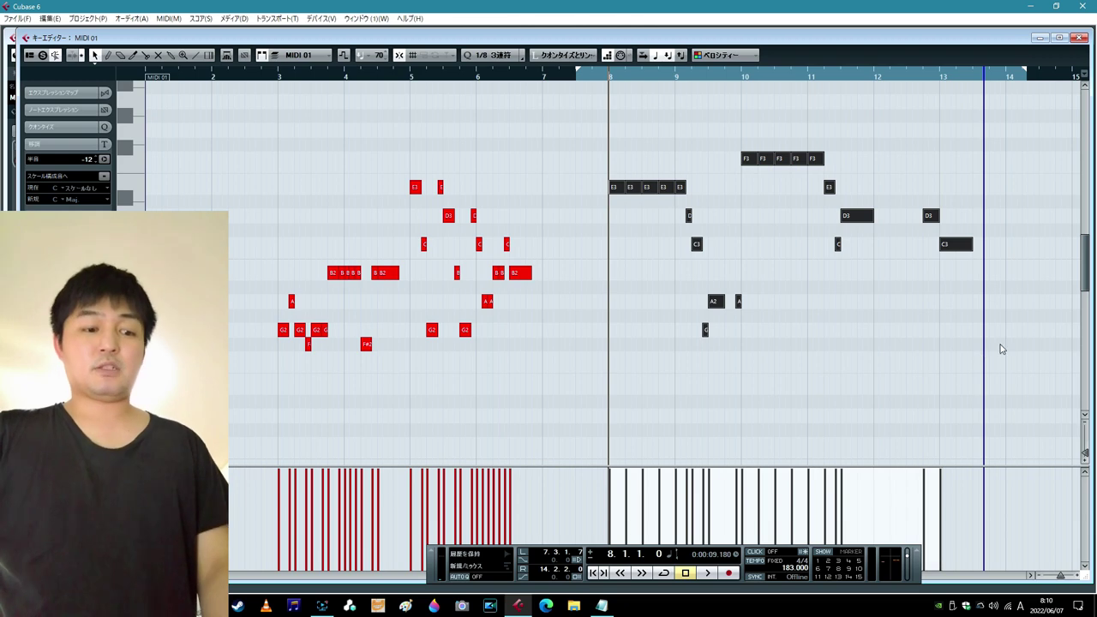
{"action": "left_click", "coordinate": [1081, 37]}
{"action": "double_click", "coordinate": [796, 350]}
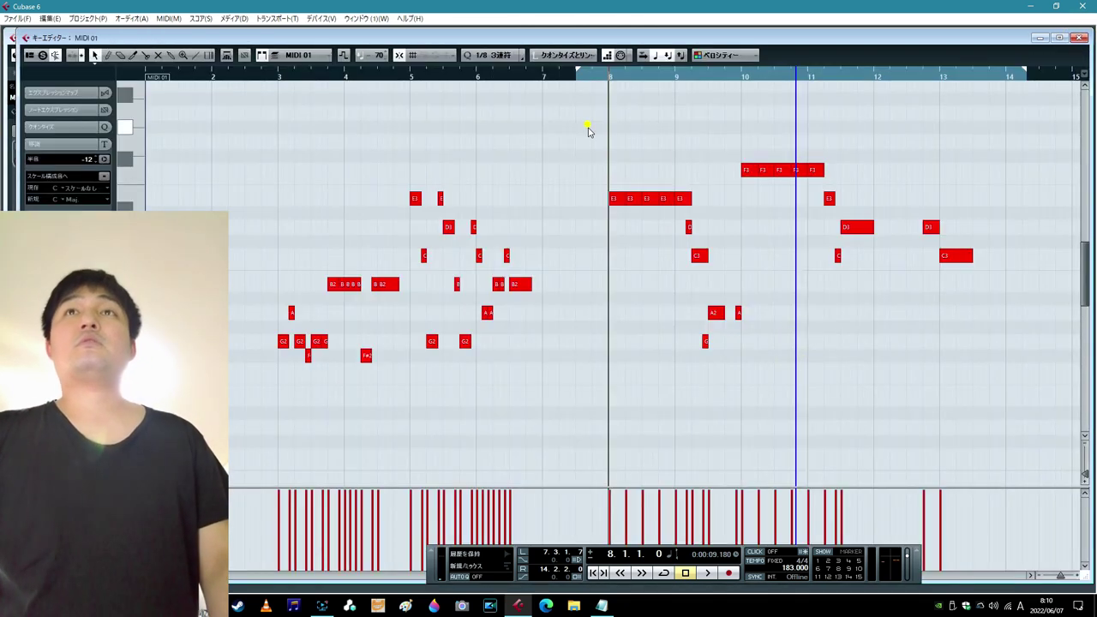
{"action": "left_click_drag", "start_coordinate": [588, 126], "coordinate": [973, 382]}
{"action": "key", "text": "Delete"}
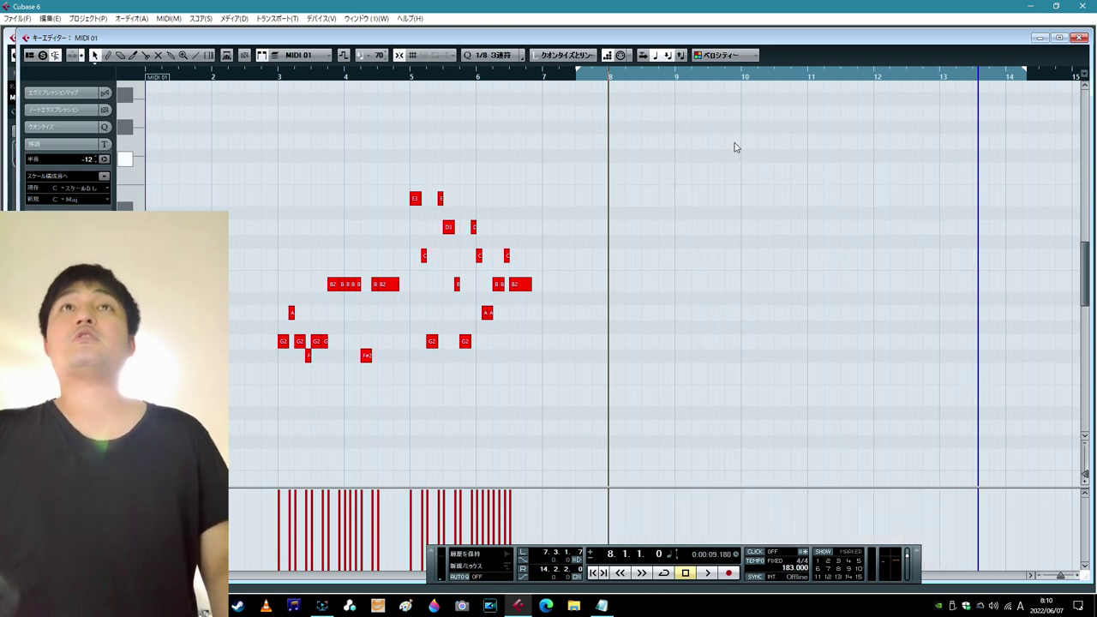
{"action": "left_click", "coordinate": [609, 78]}
{"action": "key", "text": "ctrl+v"}
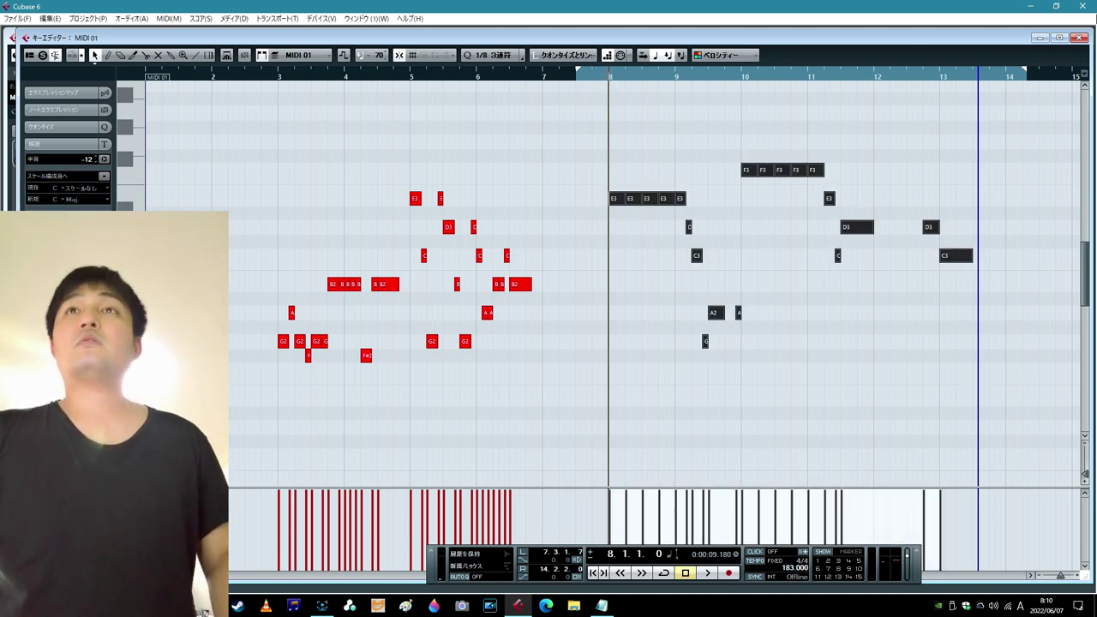
- Paste the copied phrase at bar 8 of the seventh MIDI part and transpose it down four semitones to start on C3
{"action": "left_click", "coordinate": [1080, 38]}
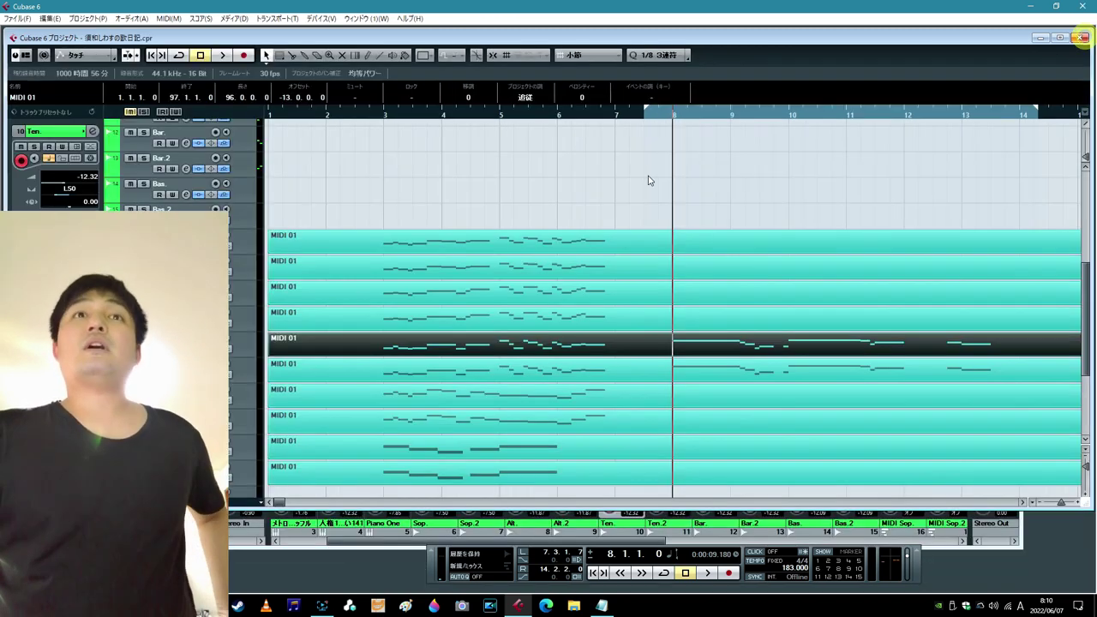
{"action": "double_click", "coordinate": [600, 370]}
{"action": "left_click", "coordinate": [1083, 38]}
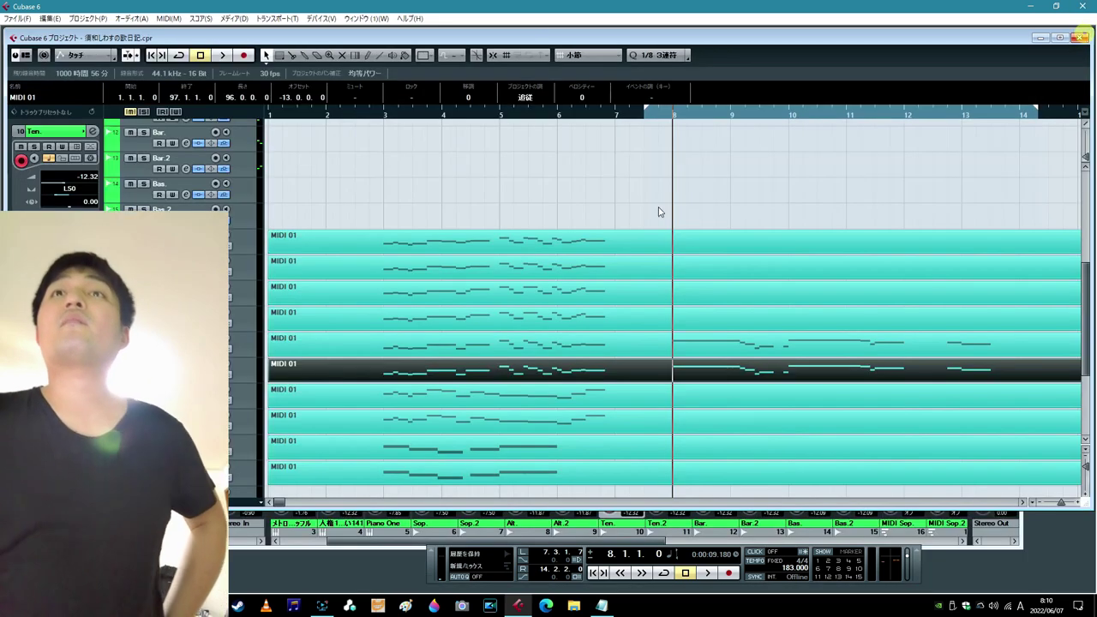
{"action": "double_click", "coordinate": [733, 393]}
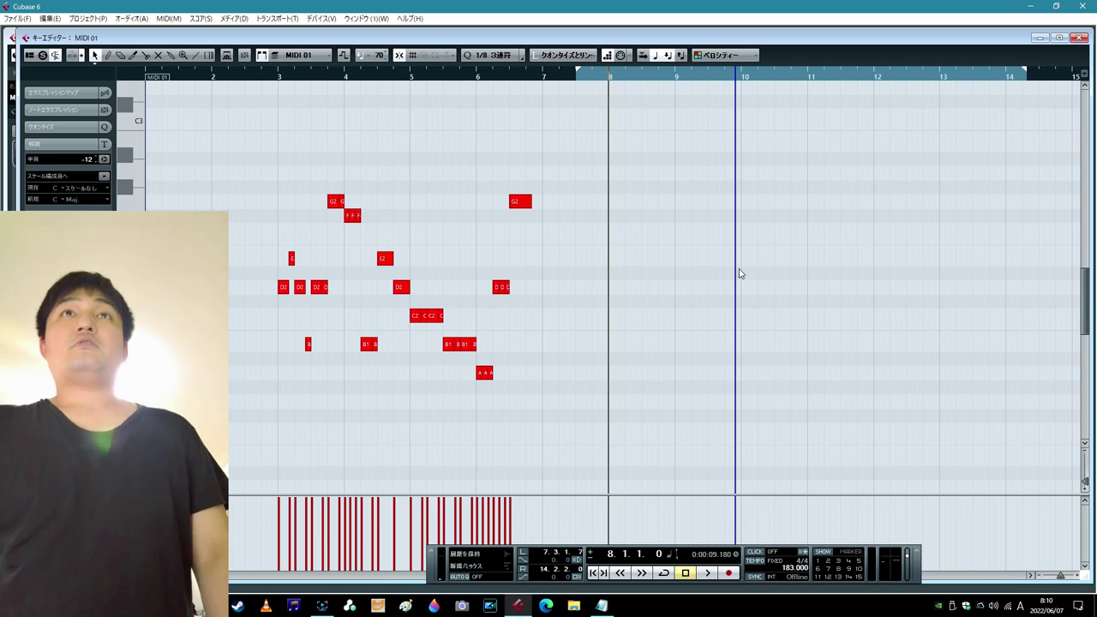
{"action": "scroll", "coordinate": [612, 232], "scroll_direction": "up", "scroll_amount": 3}
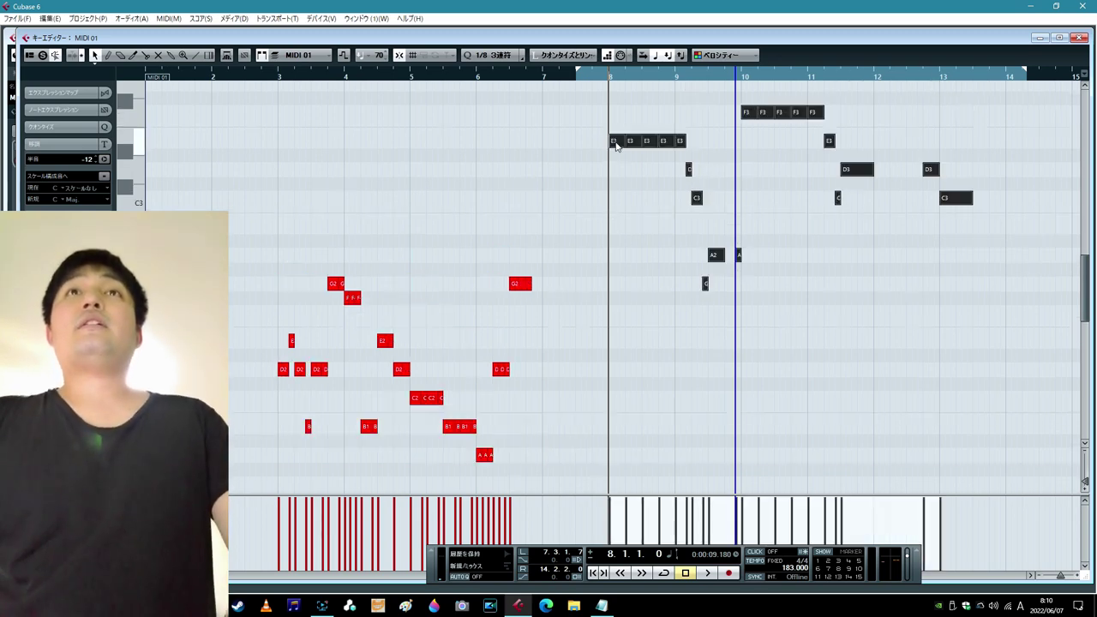
{"action": "left_click_drag", "start_coordinate": [615, 146], "coordinate": [616, 203]}
{"action": "left_click", "coordinate": [696, 233]}
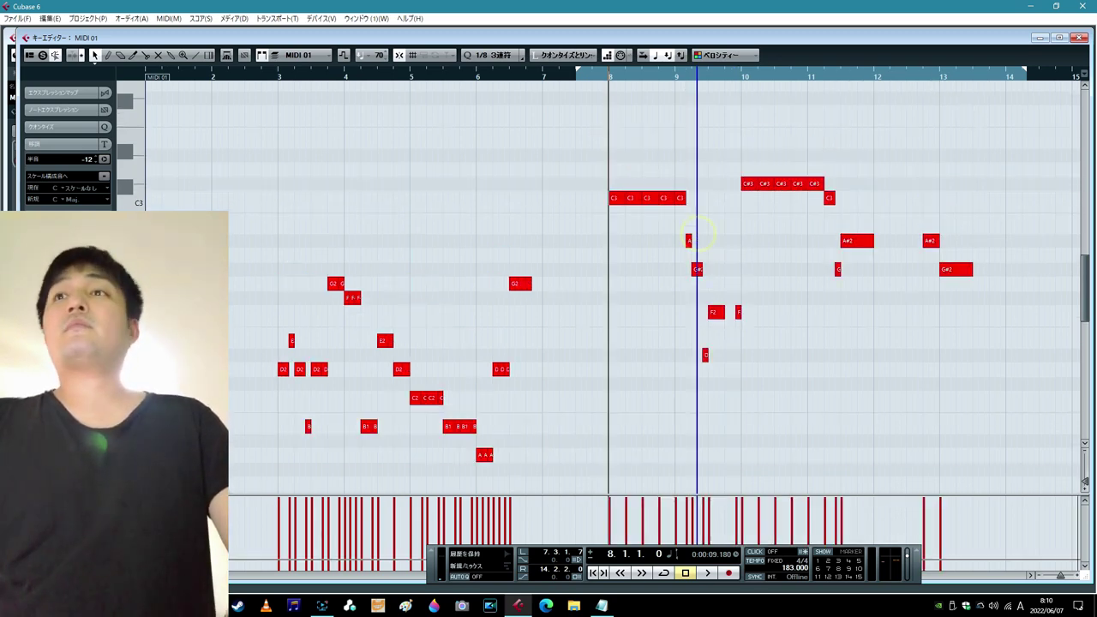
- Retune the pasted phrase's bar 9 notes after the repeated C3s to A2, G2, E2, E2 and E2
{"action": "left_click", "coordinate": [1079, 577]}
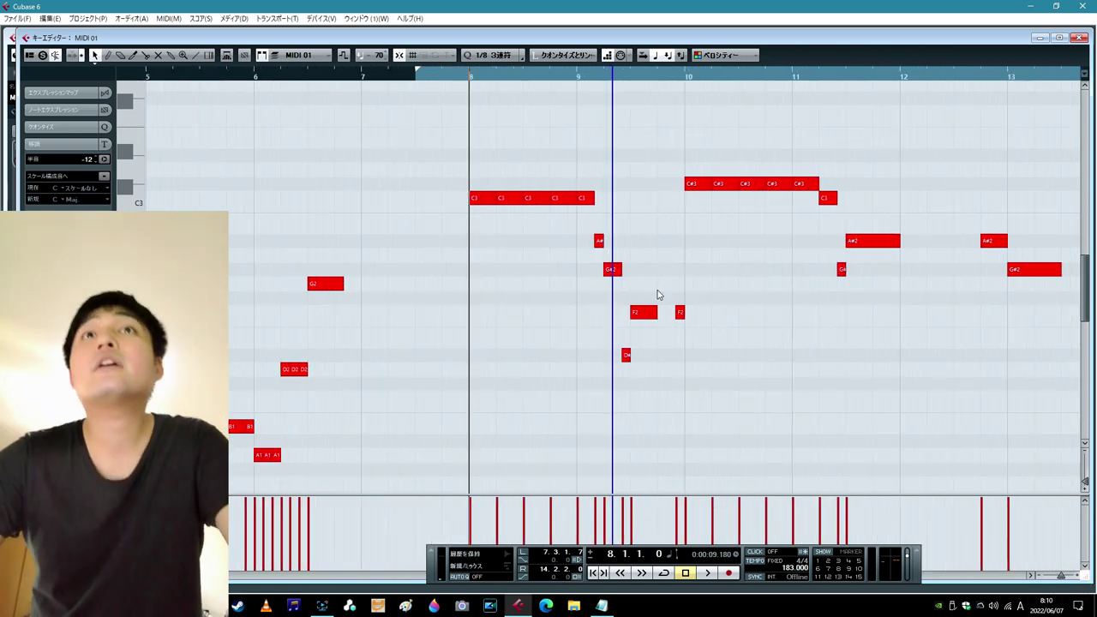
{"action": "left_click_drag", "start_coordinate": [598, 257], "coordinate": [619, 312]}
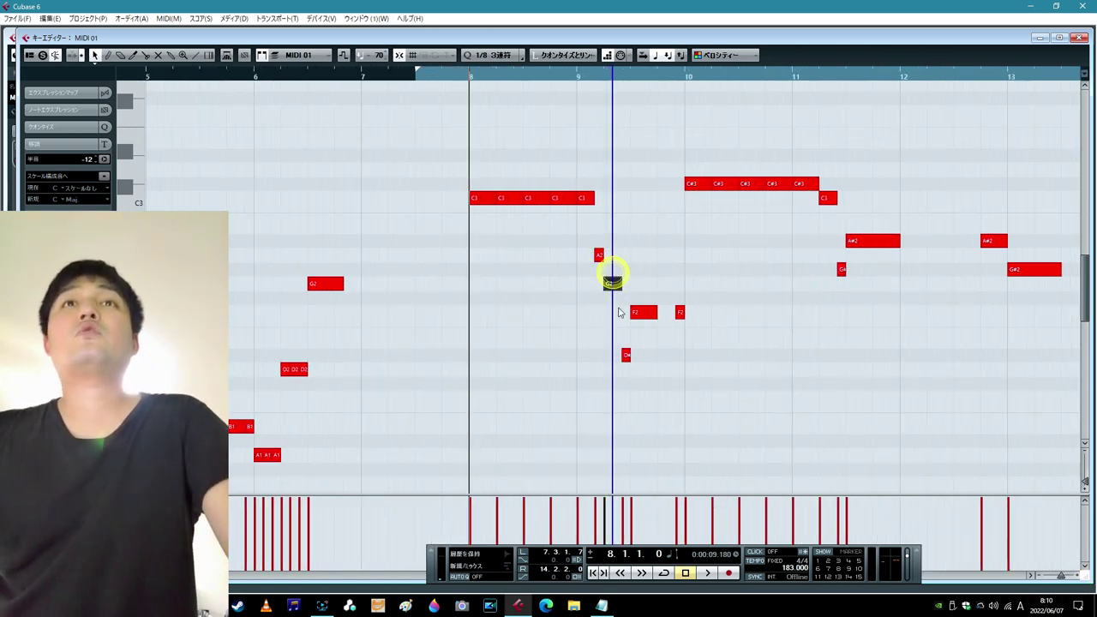
{"action": "left_click_drag", "start_coordinate": [625, 356], "coordinate": [625, 341]}
{"action": "left_click_drag", "start_coordinate": [643, 313], "coordinate": [682, 341]}
- Retune the repeated notes from bar 10 to D3, the two notes ending bar 11 to A2 and B2, and the final two to B2 and G2
{"action": "left_click_drag", "start_coordinate": [668, 152], "coordinate": [803, 172]}
{"action": "left_click_drag", "start_coordinate": [842, 270], "coordinate": [865, 227]}
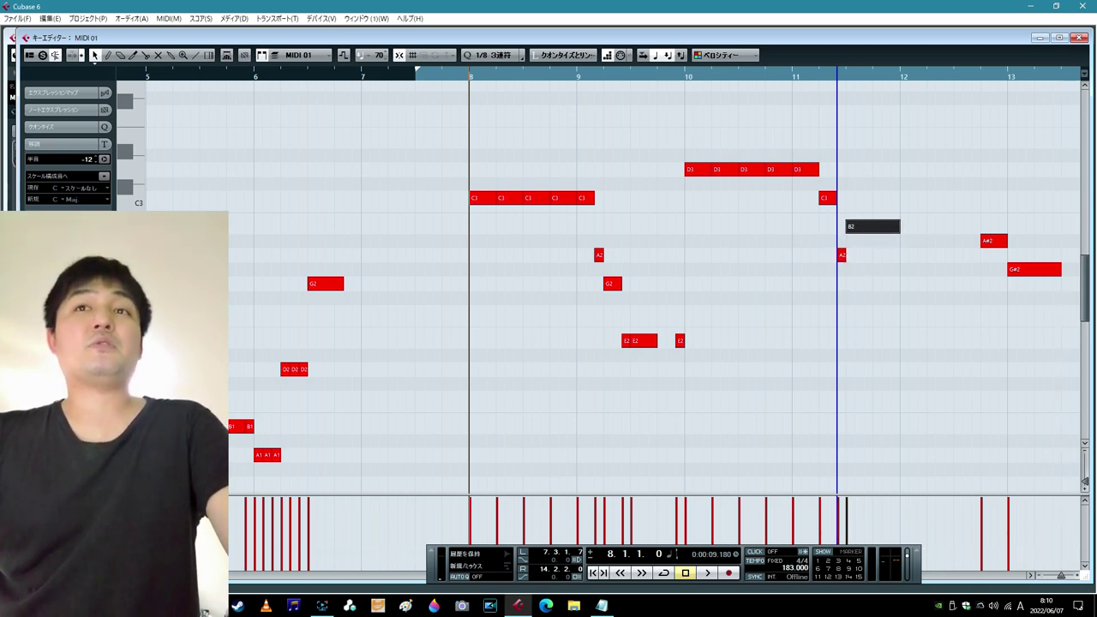
{"action": "scroll", "coordinate": [651, 283], "scroll_direction": "left", "scroll_amount": 1}
{"action": "scroll", "coordinate": [651, 283], "scroll_direction": "right", "scroll_amount": 4}
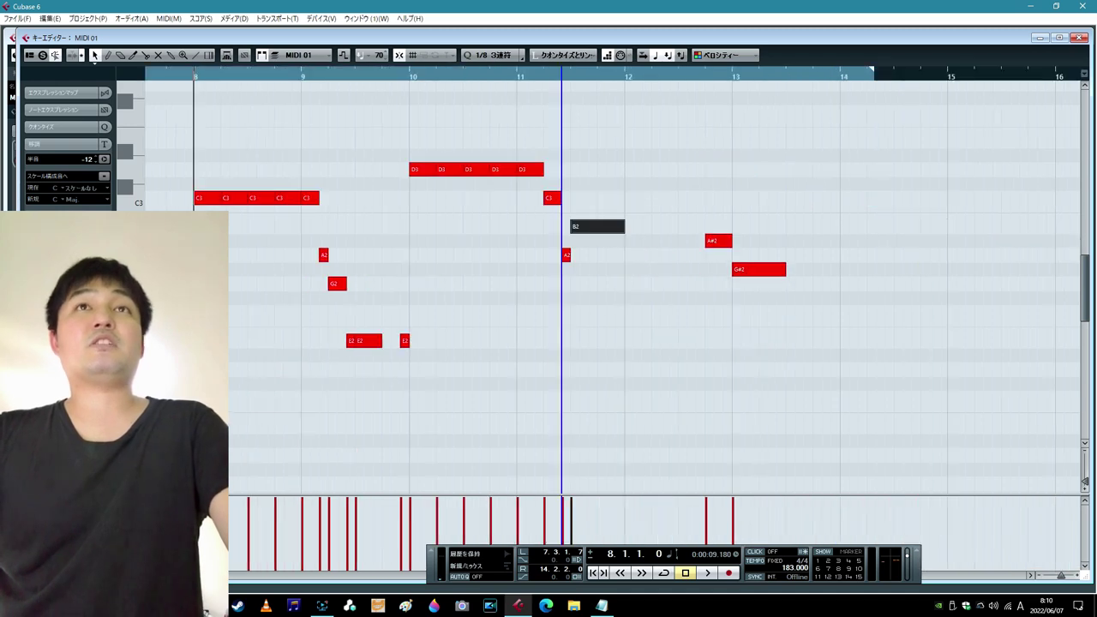
{"action": "left_click_drag", "start_coordinate": [712, 241], "coordinate": [712, 227]}
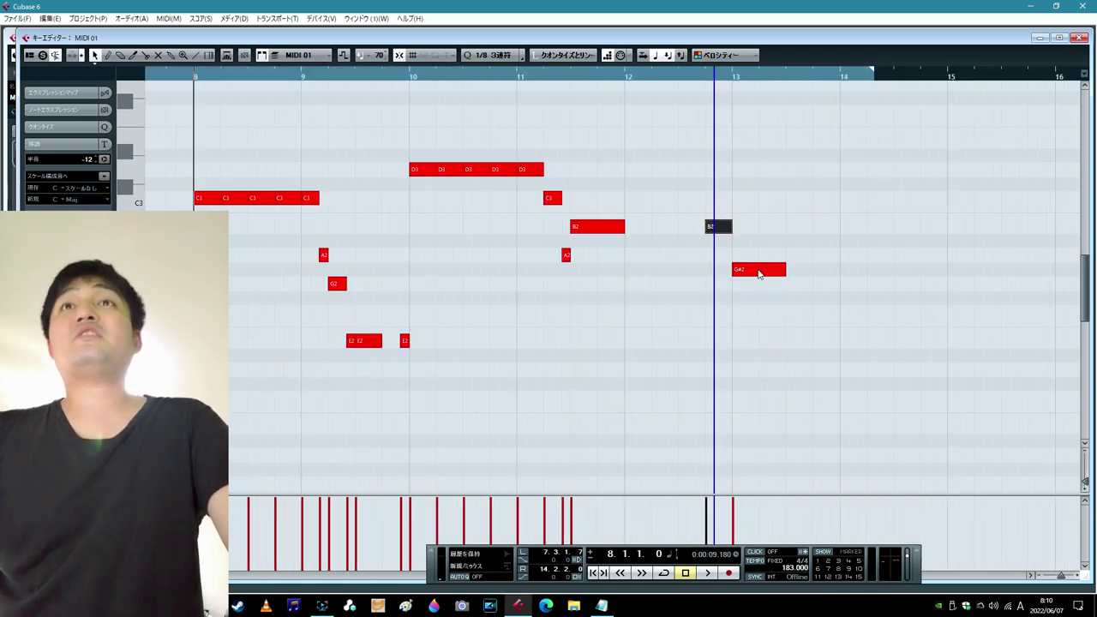
{"action": "left_click_drag", "start_coordinate": [760, 270], "coordinate": [759, 284]}
{"action": "left_click", "coordinate": [600, 286]}
- Copy the retuned phrase in bars 8–13, paste it at bar 8 of the part directly below, and close the editor
{"action": "left_click_drag", "start_coordinate": [194, 122], "coordinate": [812, 378]}
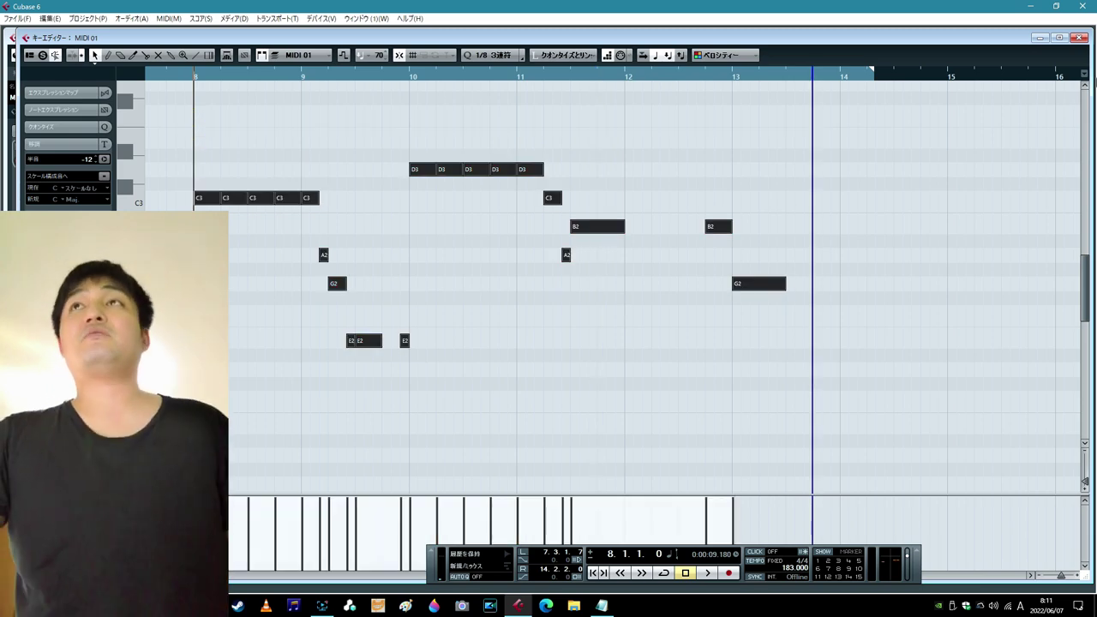
{"action": "left_click", "coordinate": [1080, 37]}
{"action": "double_click", "coordinate": [816, 425]}
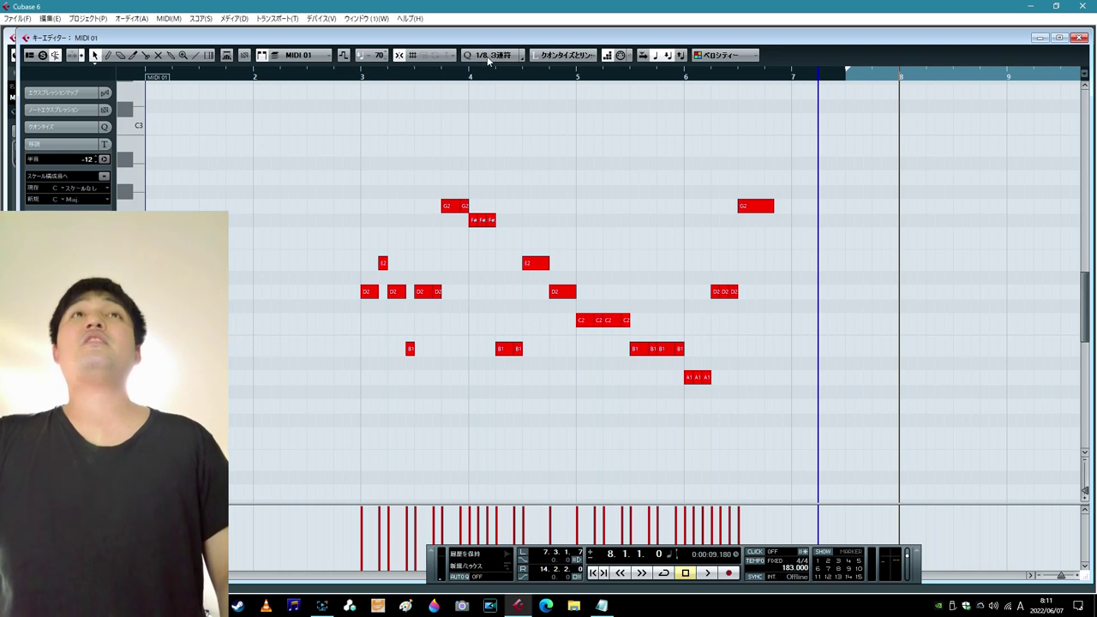
{"action": "left_click", "coordinate": [926, 77]}
{"action": "left_click", "coordinate": [896, 75]}
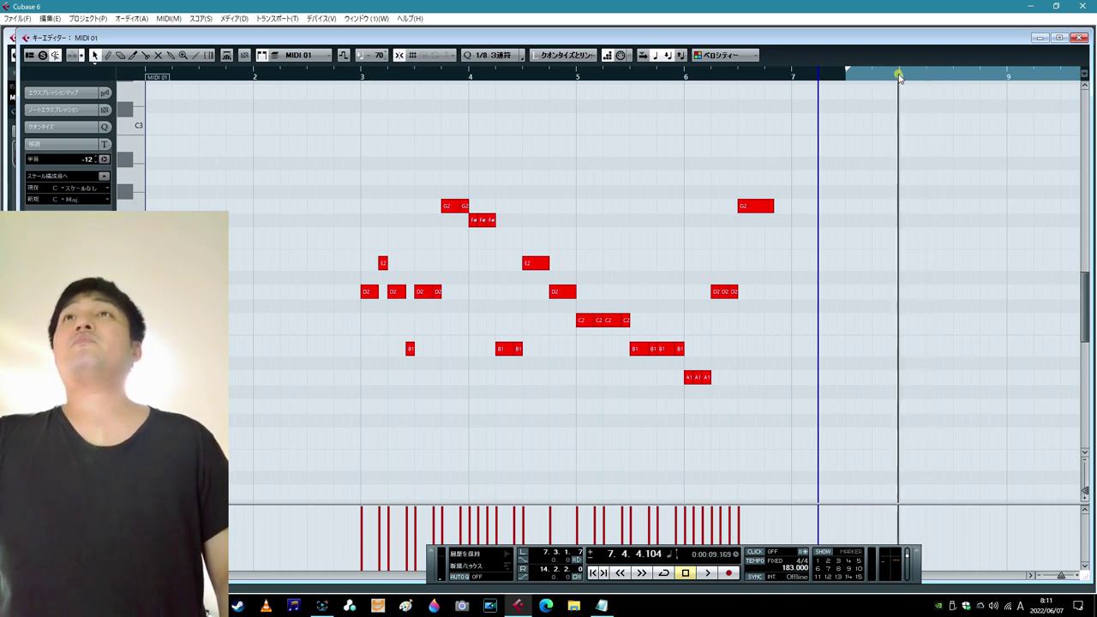
{"action": "key", "text": "ctrl+v"}
{"action": "left_click", "coordinate": [955, 264]}
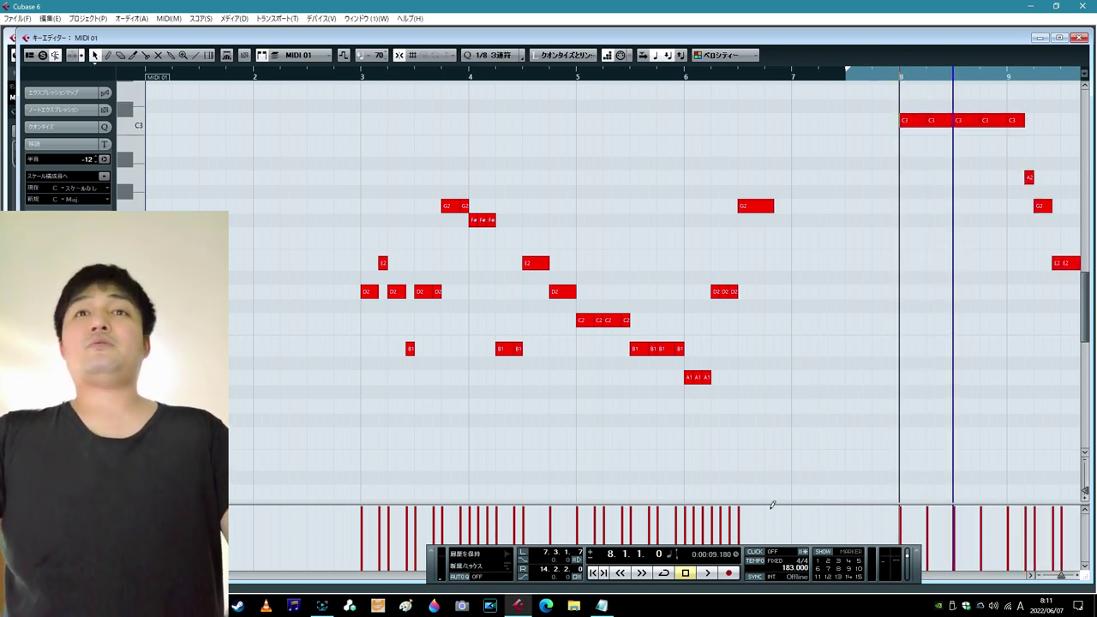
{"action": "scroll", "coordinate": [245, 558], "scroll_direction": "right", "scroll_amount": 5}
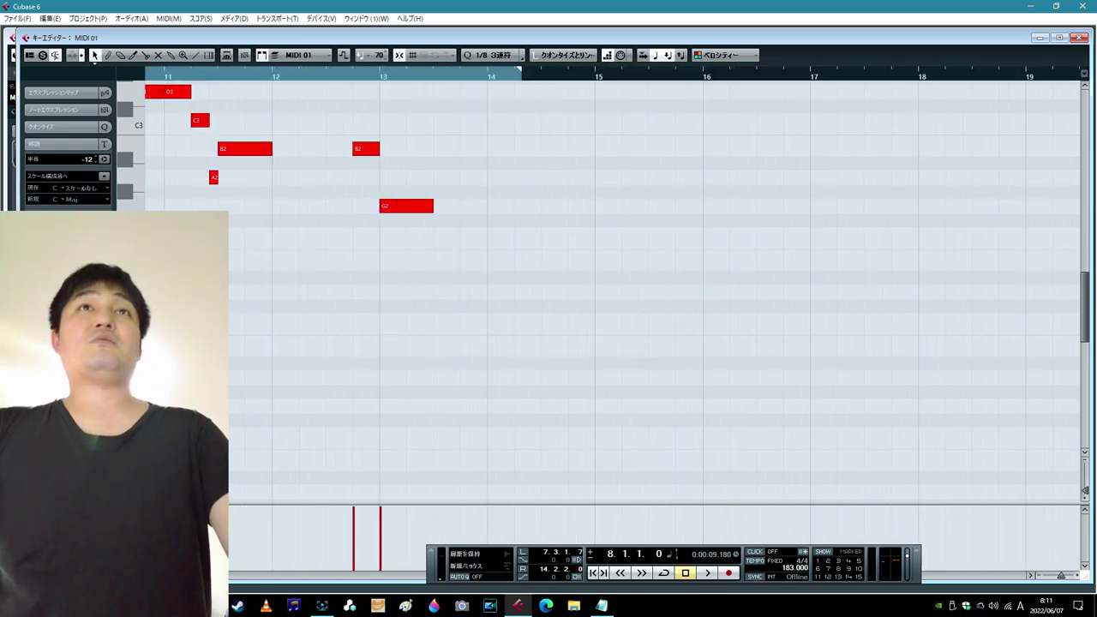
{"action": "scroll", "coordinate": [456, 383], "scroll_direction": "left", "scroll_amount": 1}
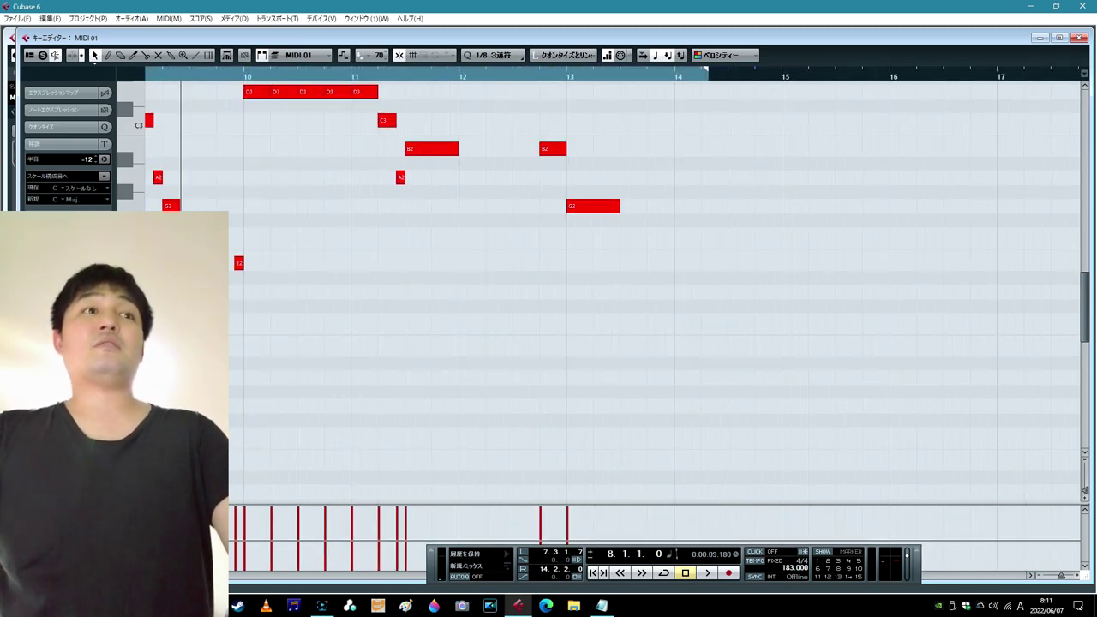
{"action": "scroll", "coordinate": [456, 383], "scroll_direction": "left", "scroll_amount": 1}
{"action": "scroll", "coordinate": [455, 383], "scroll_direction": "up", "scroll_amount": 2}
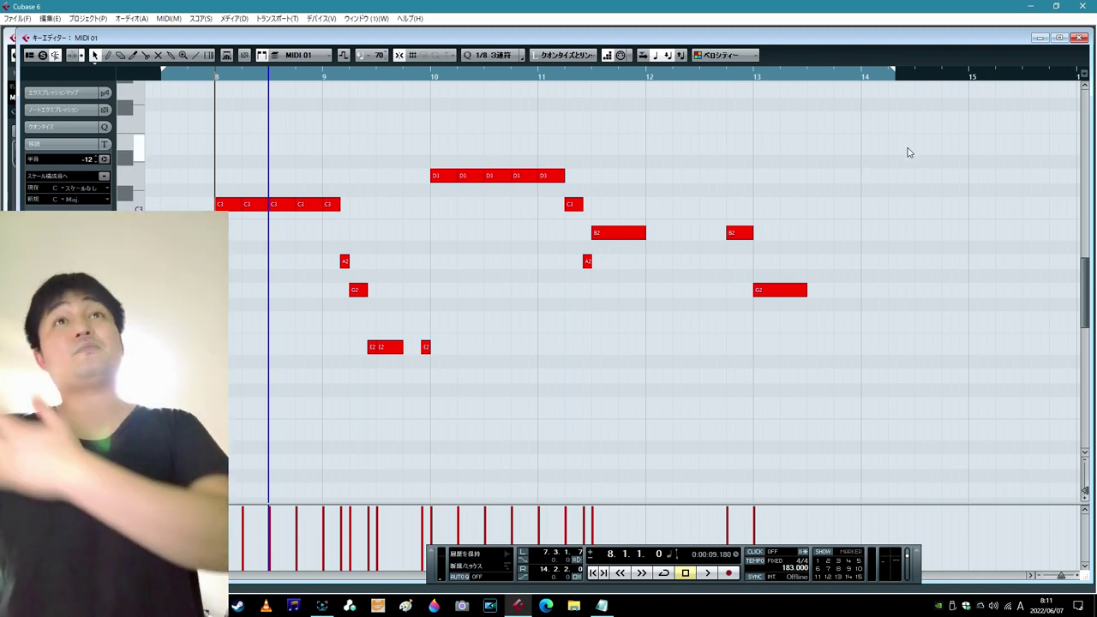
{"action": "left_click", "coordinate": [1081, 37]}
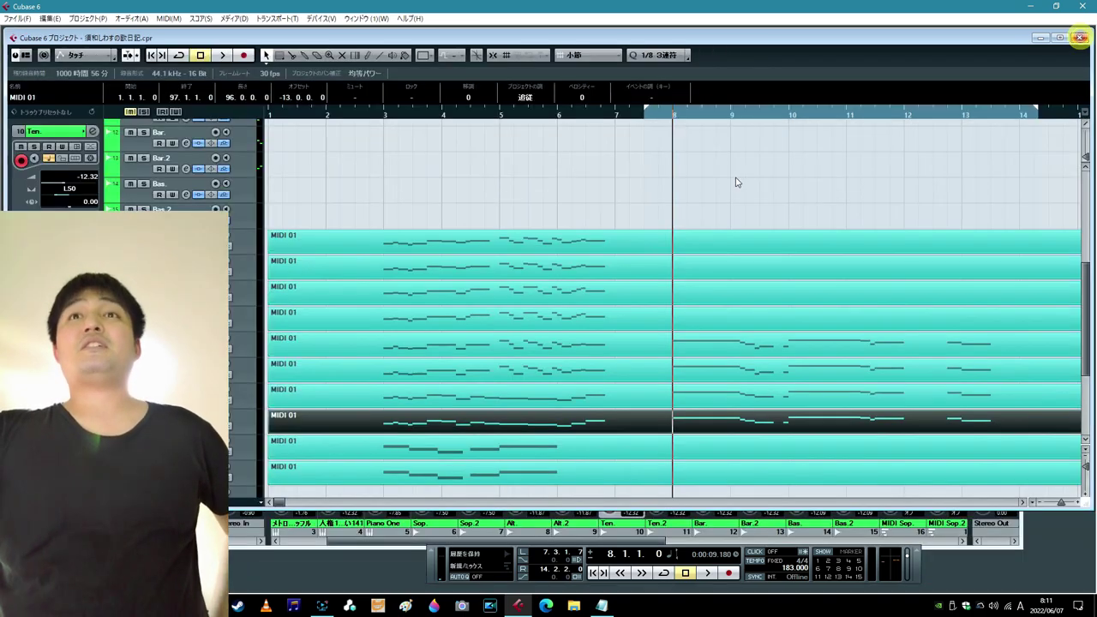
- Open the fifth MIDI part, copy its E3-starting melody phrase in bars 8–13, and close the editor
{"action": "double_click", "coordinate": [788, 399]}
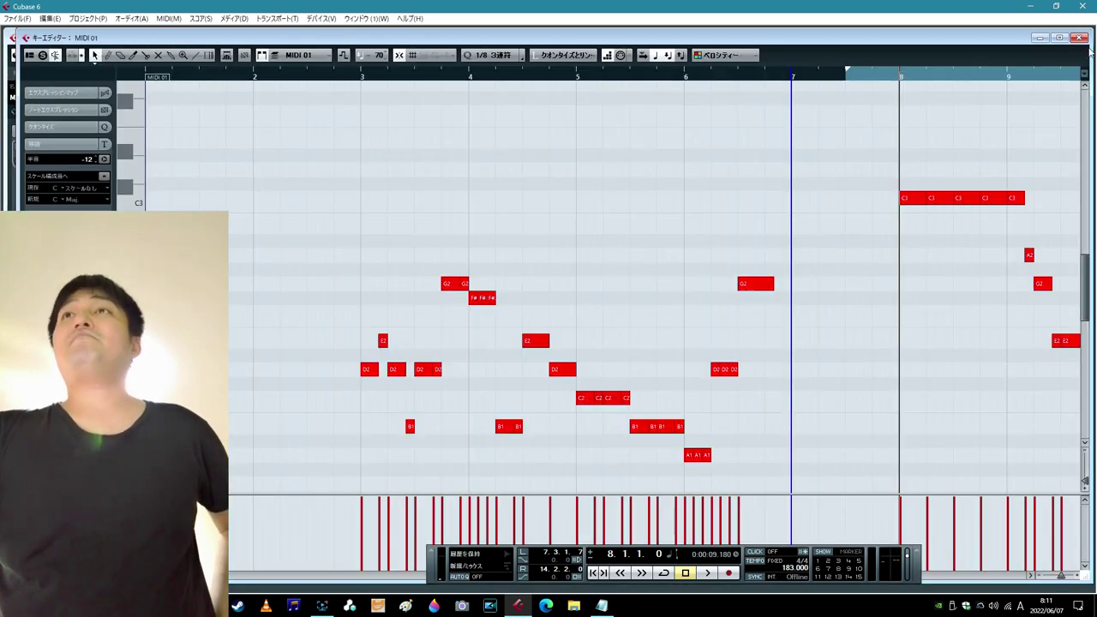
{"action": "left_click", "coordinate": [1081, 37]}
{"action": "double_click", "coordinate": [781, 346]}
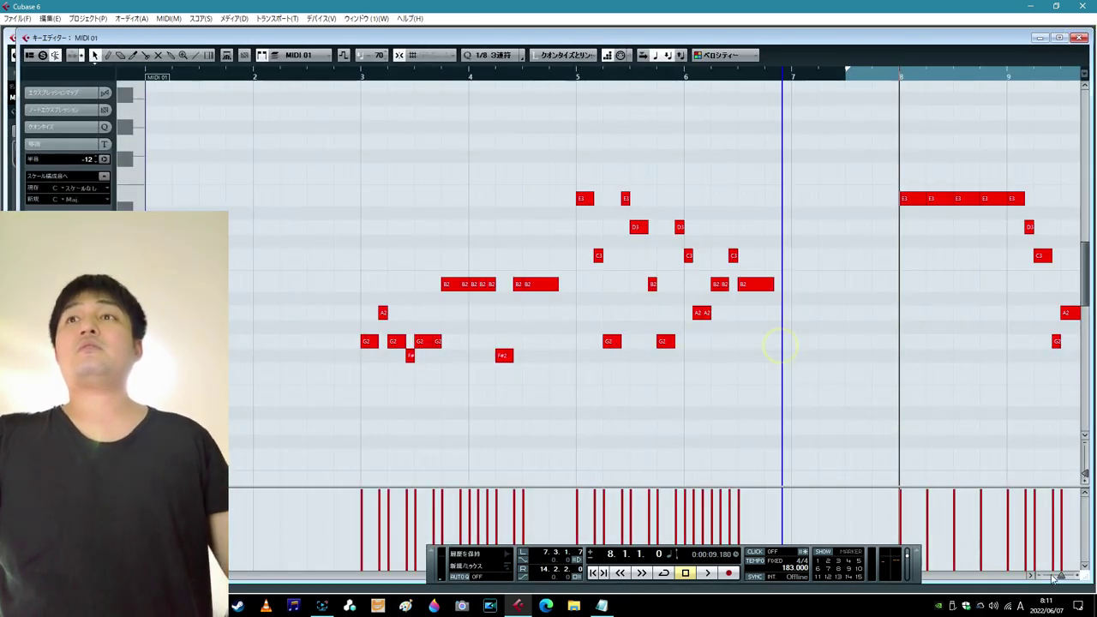
{"action": "scroll", "coordinate": [550, 175], "scroll_direction": "right", "scroll_amount": 6}
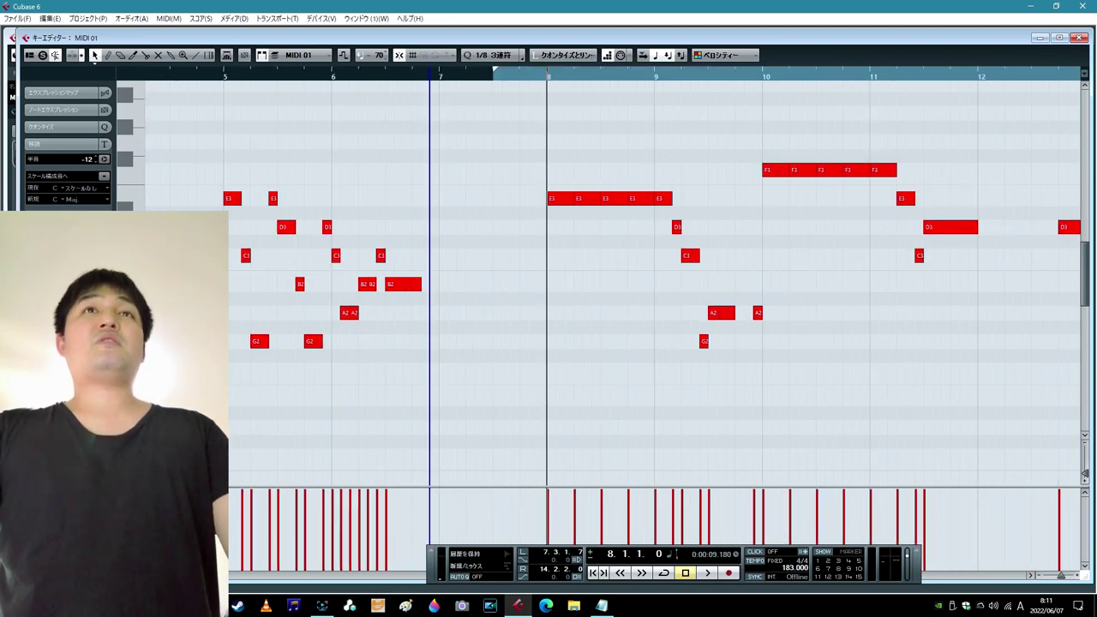
{"action": "left_click_drag", "start_coordinate": [177, 103], "coordinate": [849, 373]}
{"action": "left_click", "coordinate": [1078, 39]}
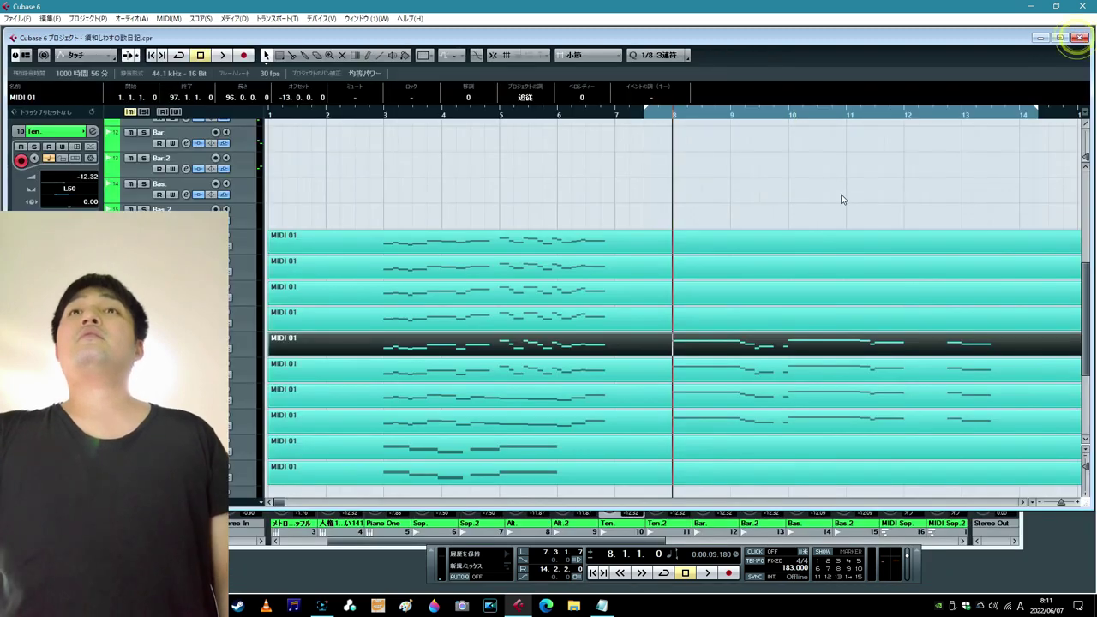
- Paste the melody phrase at bar 8 of the fourth MIDI part and transpose it up three semitones to start on G3
{"action": "double_click", "coordinate": [768, 322]}
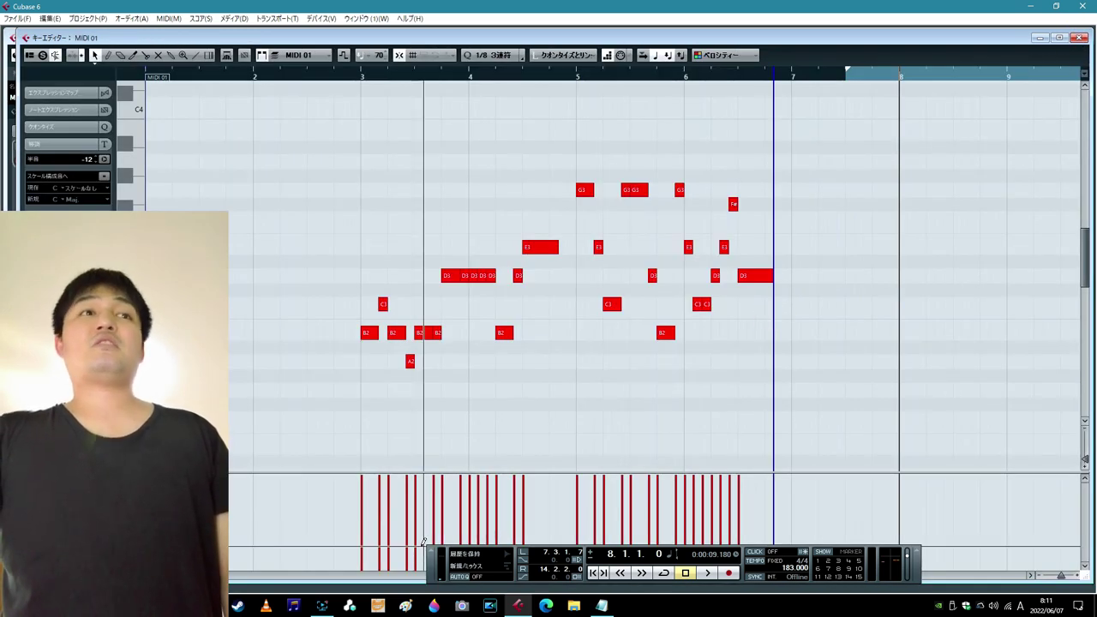
{"action": "scroll", "coordinate": [613, 274], "scroll_direction": "right", "scroll_amount": 6}
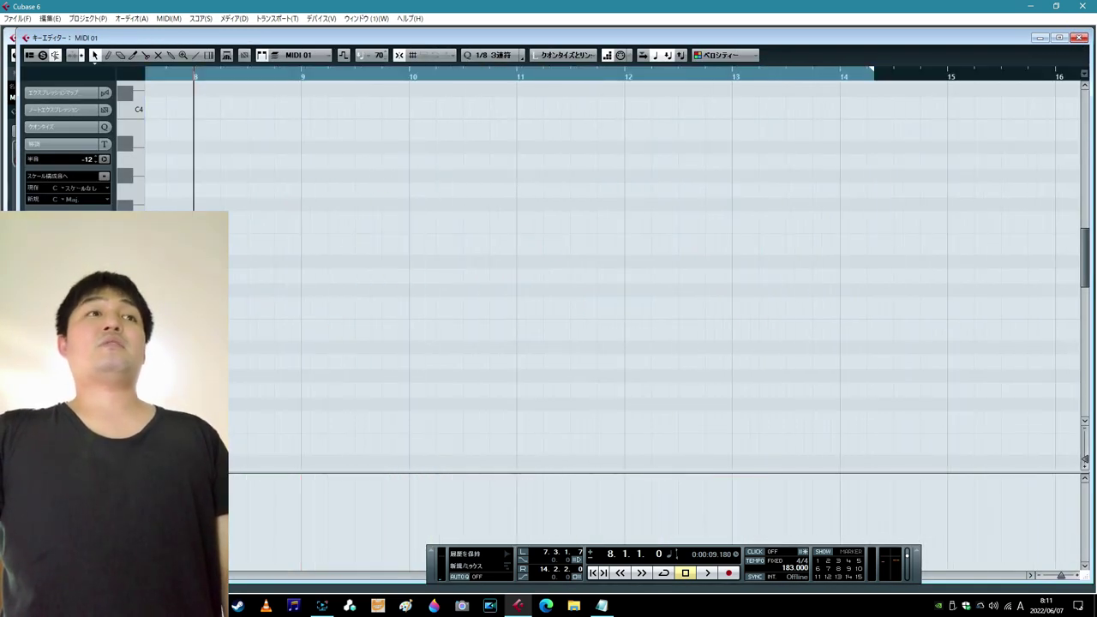
{"action": "scroll", "coordinate": [612, 274], "scroll_direction": "left", "scroll_amount": 2}
{"action": "left_click", "coordinate": [404, 71]}
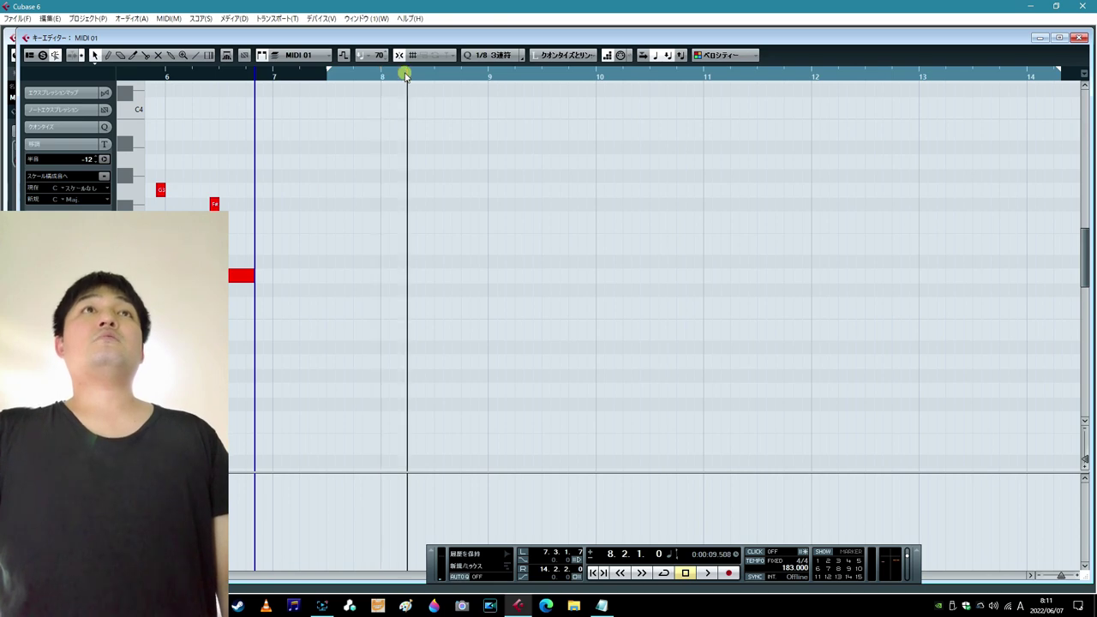
{"action": "left_click", "coordinate": [379, 72]}
{"action": "key", "text": "ctrl+v"}
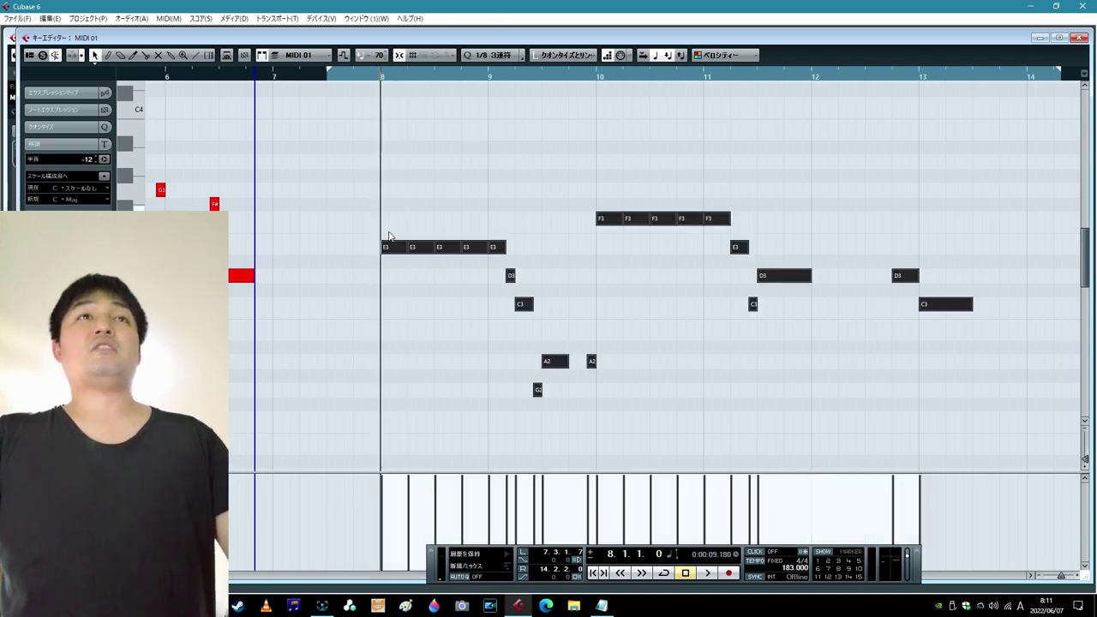
{"action": "left_click_drag", "start_coordinate": [397, 253], "coordinate": [398, 196]}
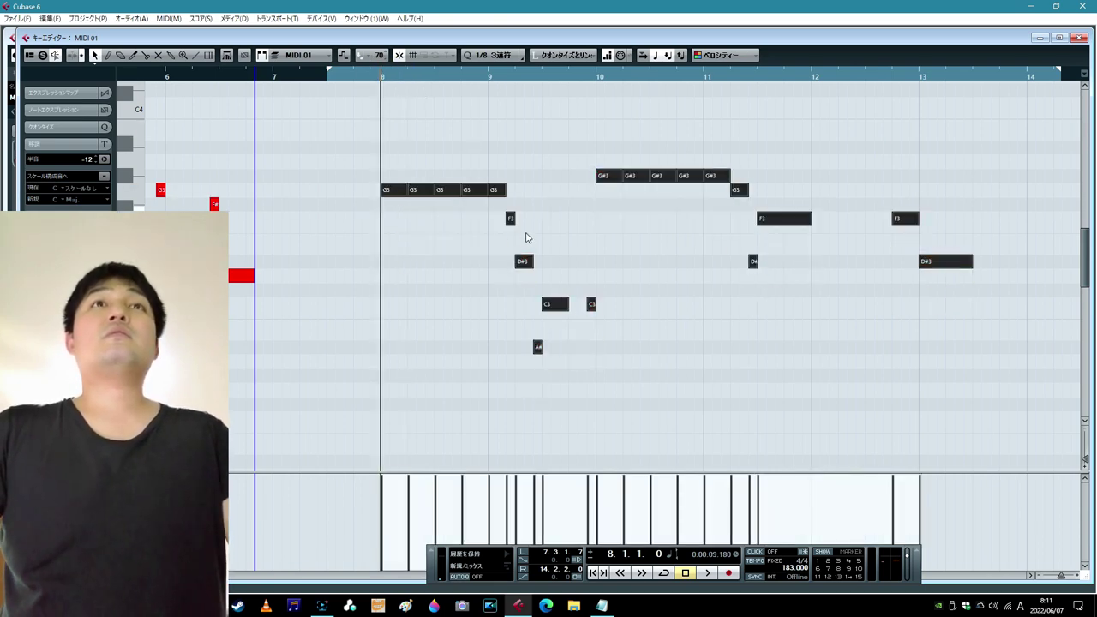
{"action": "left_click", "coordinate": [524, 229]}
- Retune the out-of-scale bar 9 notes to E3 and C3 and raise the repeated notes from bar 10 to A3
{"action": "left_click_drag", "start_coordinate": [522, 263], "coordinate": [522, 256]}
{"action": "left_click_drag", "start_coordinate": [537, 348], "coordinate": [538, 305]}
{"action": "left_click_drag", "start_coordinate": [587, 147], "coordinate": [711, 162]}
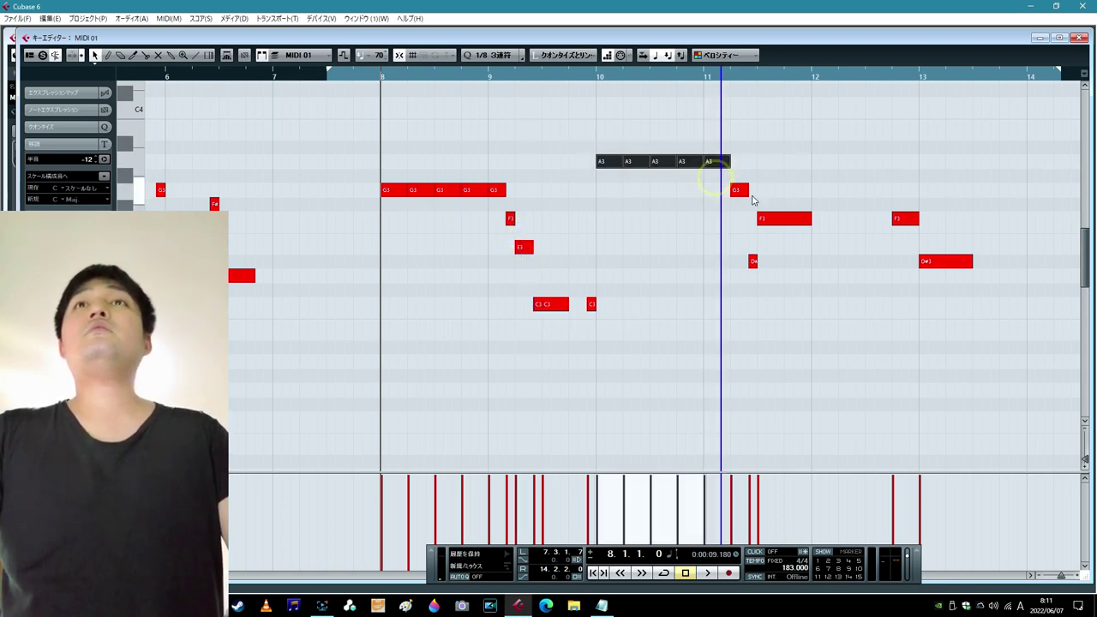
{"action": "left_click", "coordinate": [764, 176]}
- Raise the short note in bar 11 to F3, the long note after it to G3, and the last note in bar 13 to E3
{"action": "left_click", "coordinate": [751, 260]}
{"action": "left_click", "coordinate": [752, 260]}
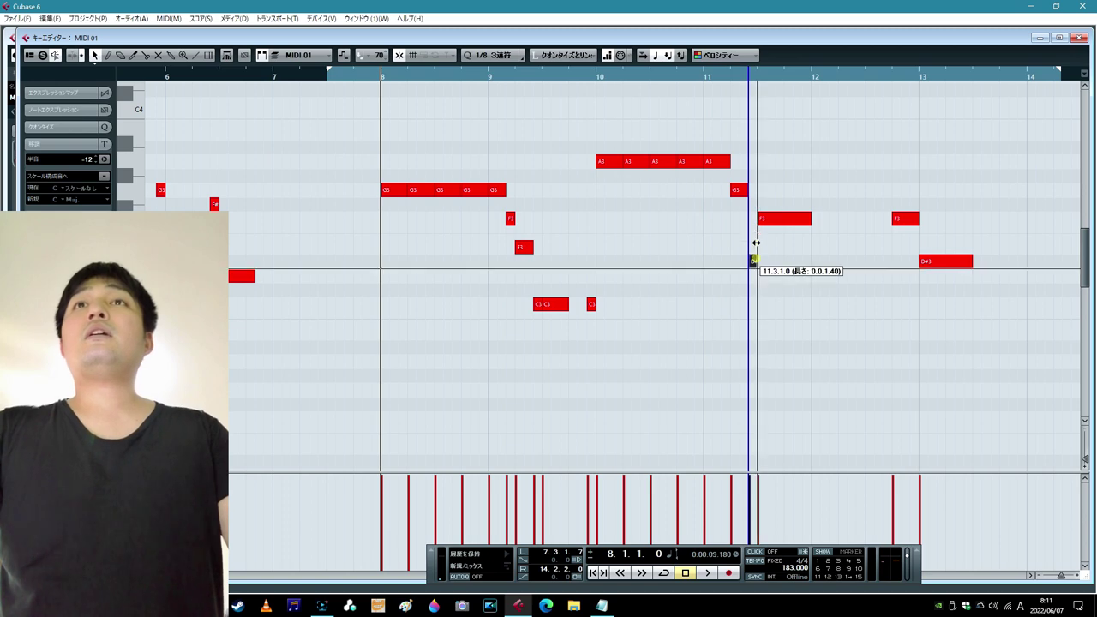
{"action": "left_click_drag", "start_coordinate": [753, 260], "coordinate": [754, 219]}
{"action": "left_click_drag", "start_coordinate": [939, 263], "coordinate": [938, 249]}
{"action": "left_click", "coordinate": [816, 293]}
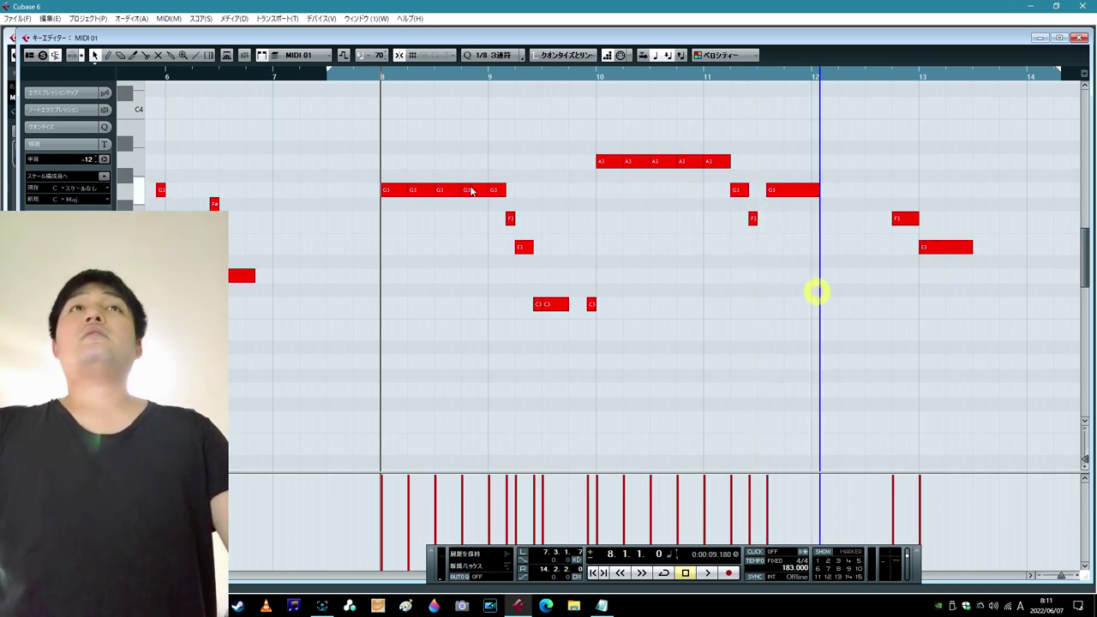
- Copy the retuned bars 8–13 phrase from the fourth MIDI part to bar 8 of the third part
{"action": "left_click_drag", "start_coordinate": [342, 103], "coordinate": [982, 337]}
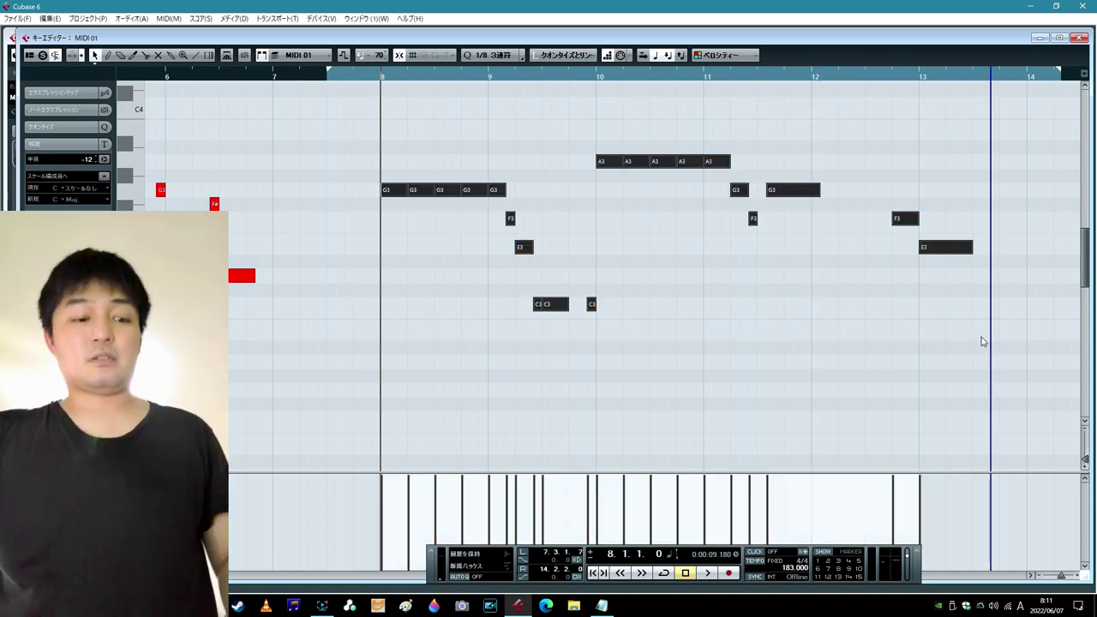
{"action": "left_click", "coordinate": [1080, 38]}
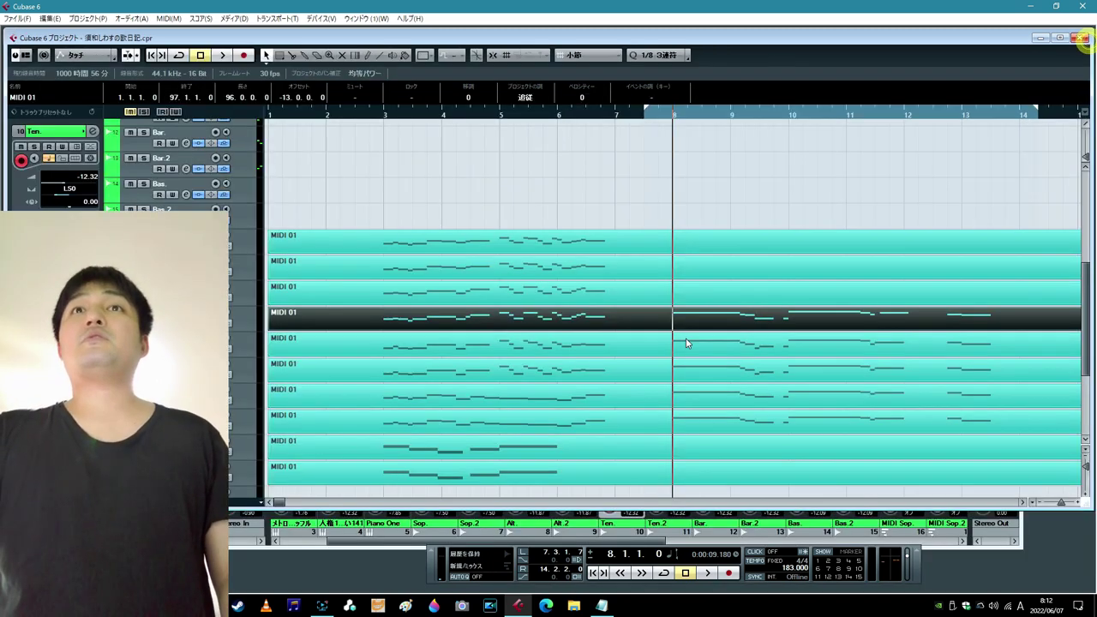
{"action": "double_click", "coordinate": [724, 300]}
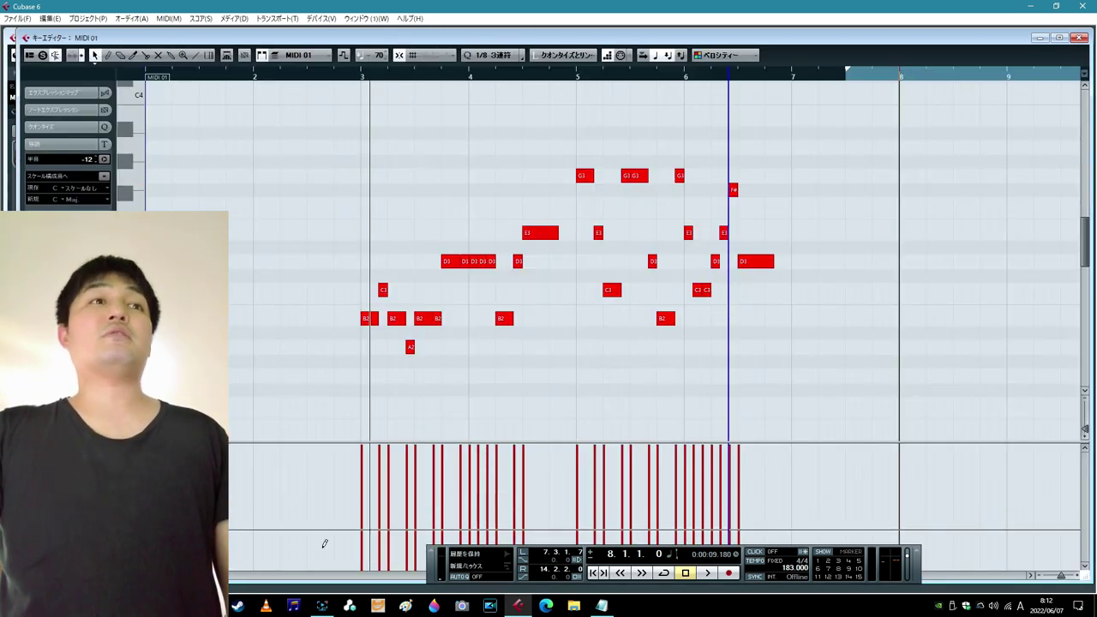
{"action": "scroll", "coordinate": [320, 544], "scroll_direction": "right", "scroll_amount": 10}
{"action": "scroll", "coordinate": [612, 257], "scroll_direction": "left", "scroll_amount": 3}
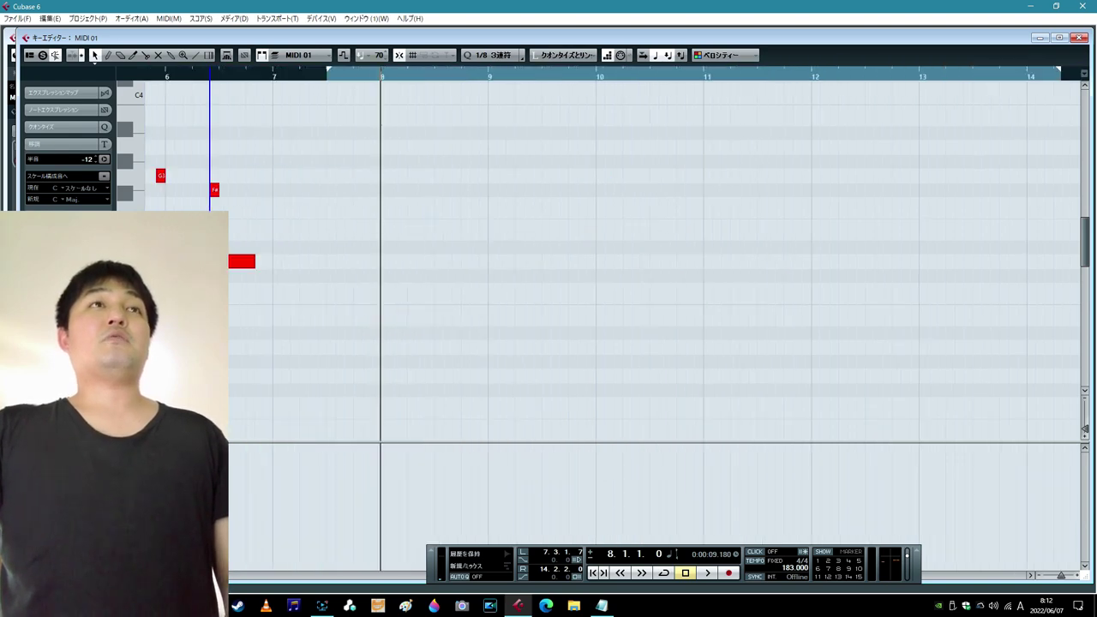
{"action": "left_click", "coordinate": [404, 74]}
{"action": "left_click", "coordinate": [381, 73]}
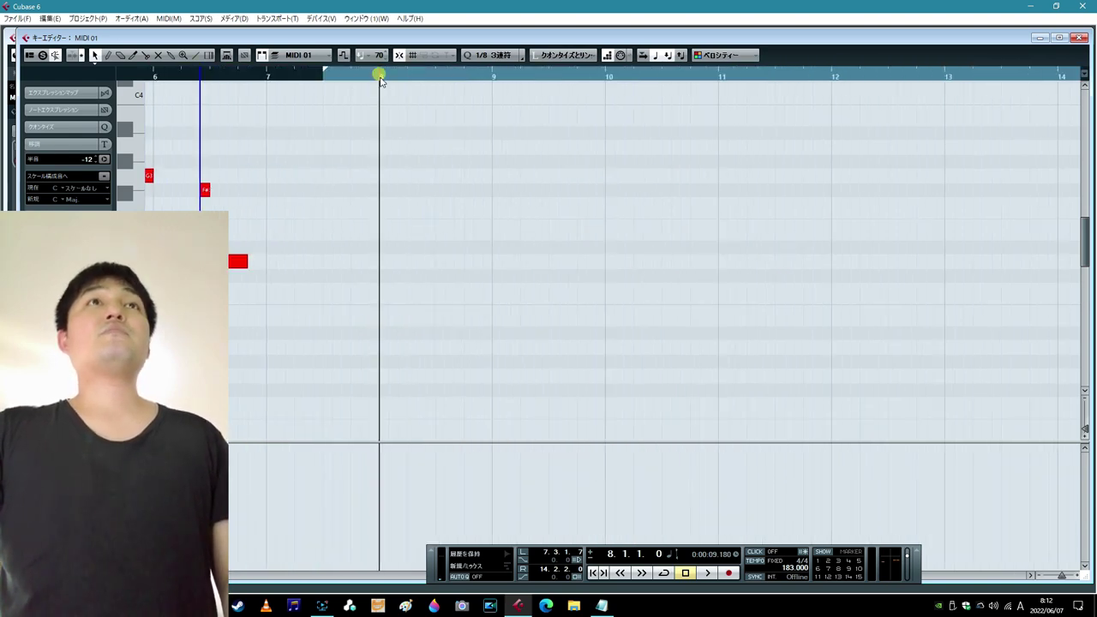
{"action": "key", "text": "ctrl+v"}
{"action": "key", "text": "ctrl+a"}
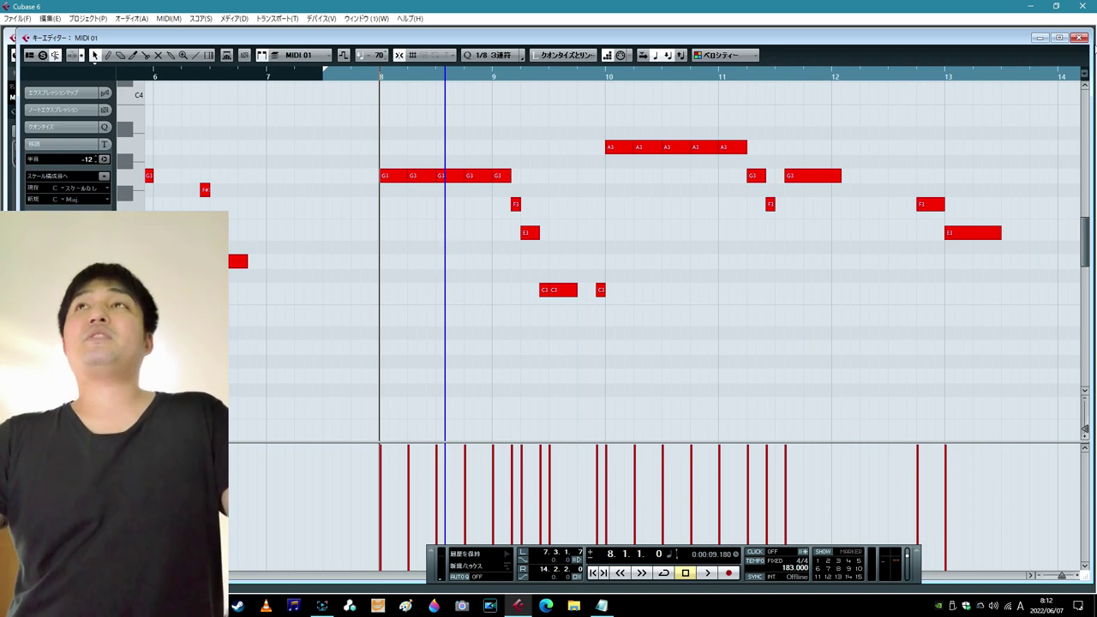
{"action": "left_click", "coordinate": [1080, 39]}
{"action": "left_click", "coordinate": [764, 192]}
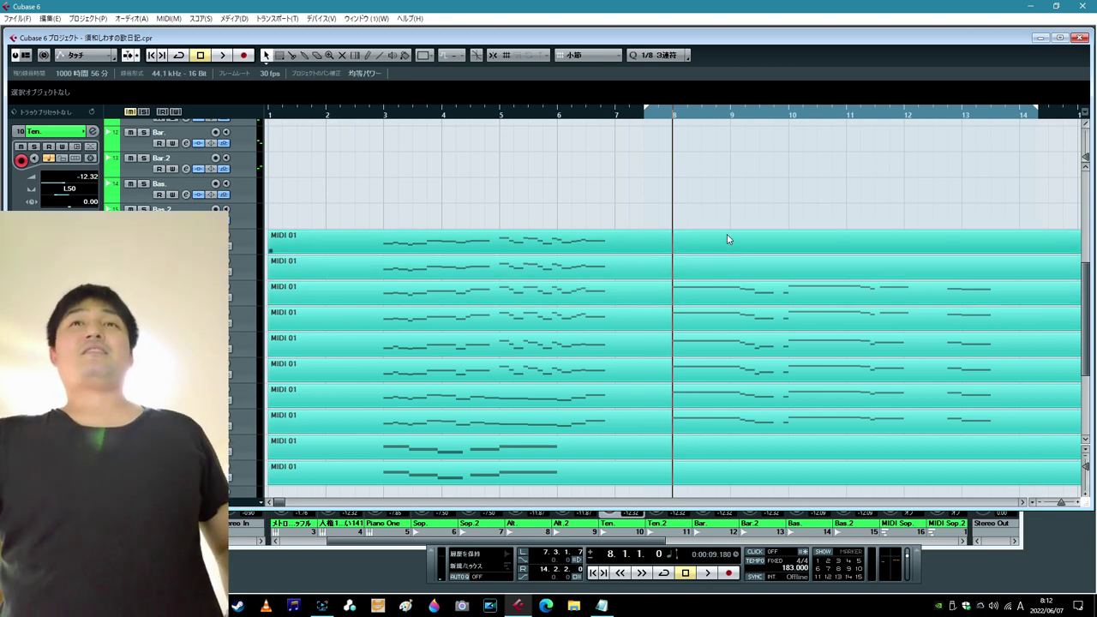
- Look through the drum, metronome and piano tracks, and place the playhead just before bar 8 with Piano One selected
{"action": "left_click", "coordinate": [595, 573]}
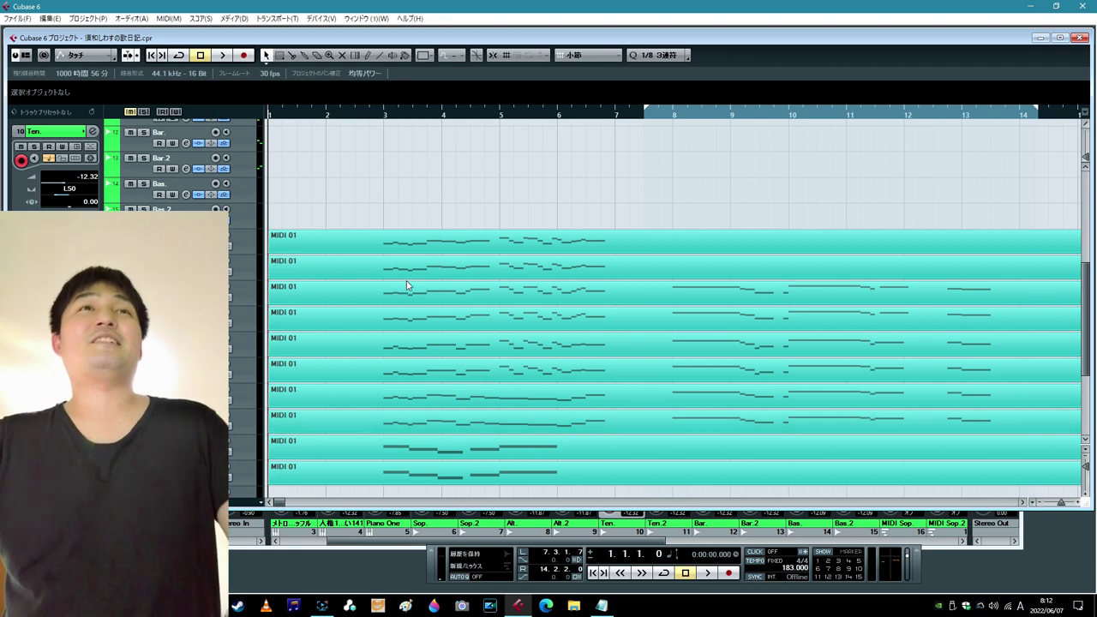
{"action": "scroll", "coordinate": [408, 282], "scroll_direction": "up", "scroll_amount": 3}
{"action": "scroll", "coordinate": [409, 282], "scroll_direction": "up", "scroll_amount": 5}
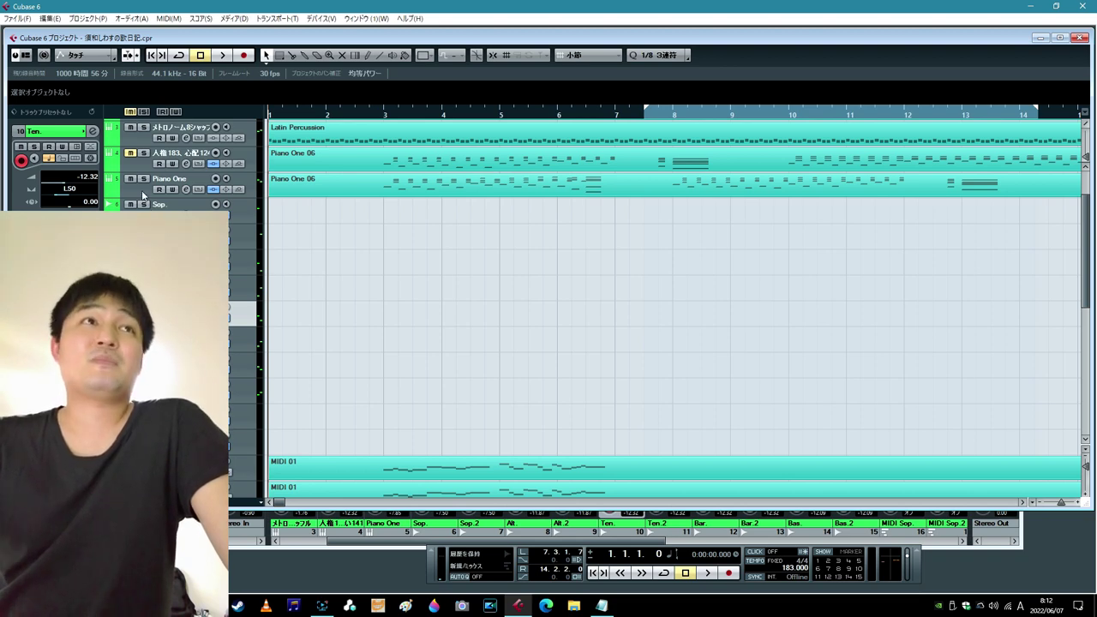
{"action": "scroll", "coordinate": [143, 195], "scroll_direction": "up", "scroll_amount": 3}
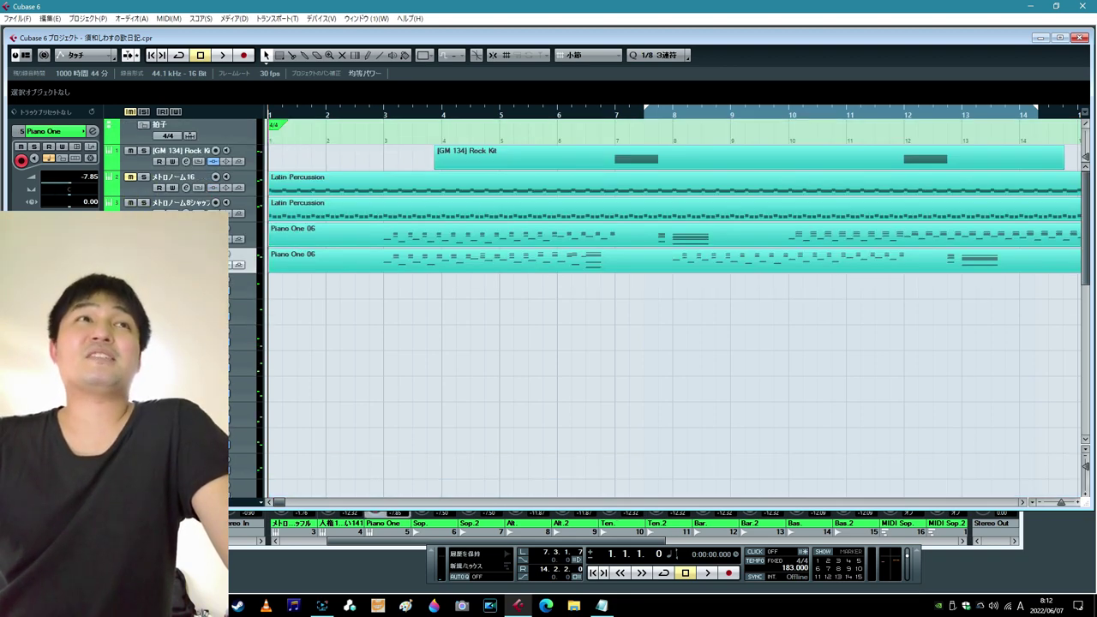
{"action": "left_click", "coordinate": [140, 161]}
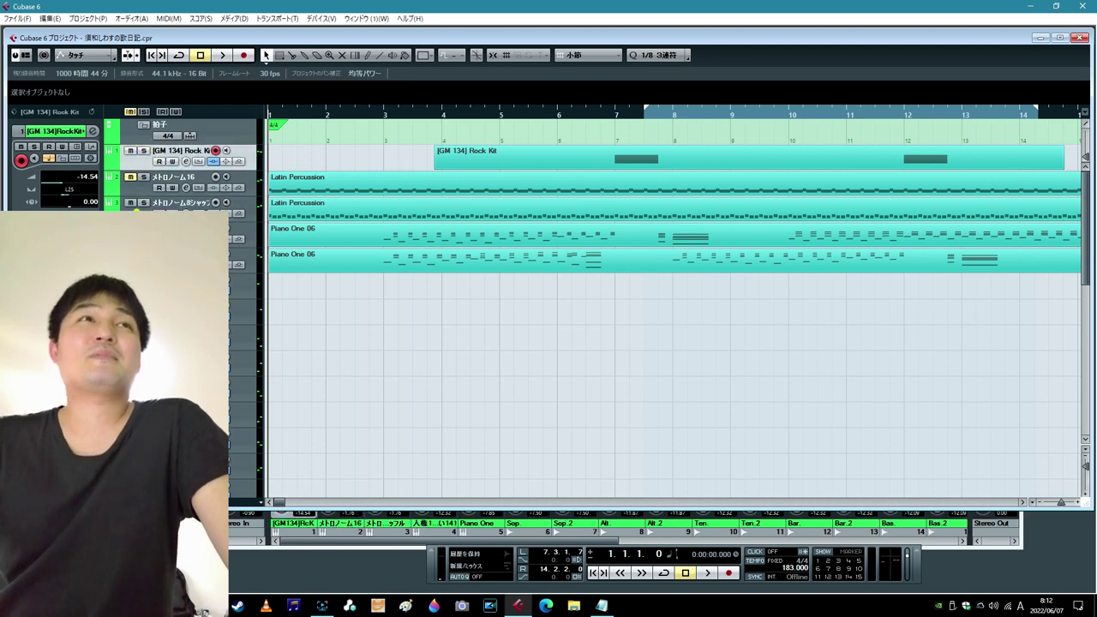
{"action": "left_click", "coordinate": [172, 214]}
{"action": "left_click", "coordinate": [172, 262]}
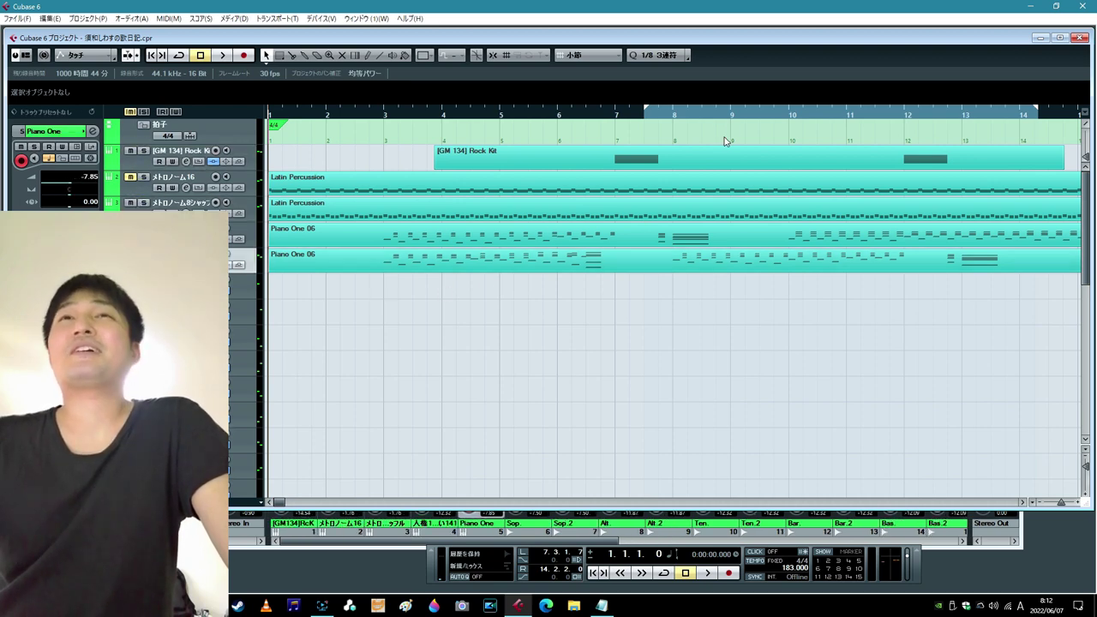
{"action": "left_click", "coordinate": [662, 116]}
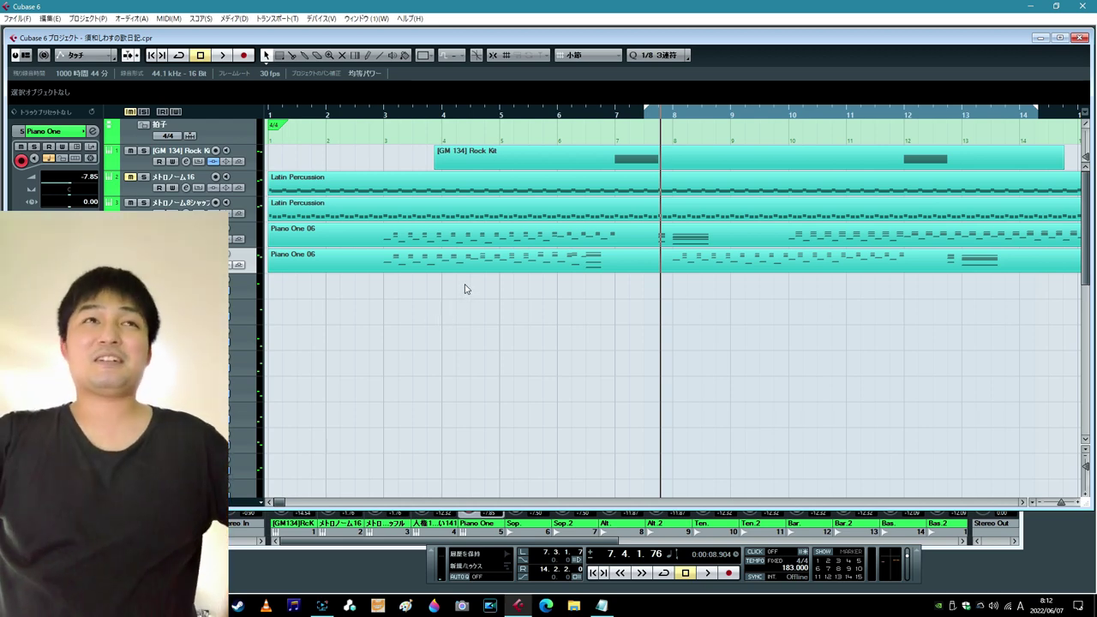
{"action": "scroll", "coordinate": [463, 292], "scroll_direction": "down", "scroll_amount": 3}
{"action": "scroll", "coordinate": [171, 339], "scroll_direction": "up", "scroll_amount": 3}
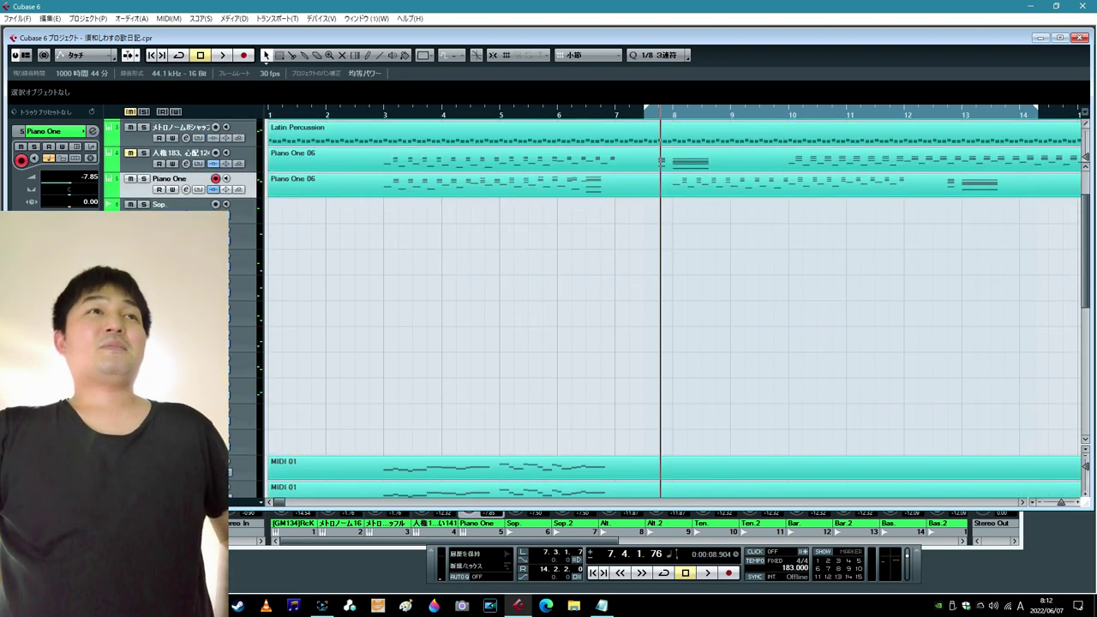
{"action": "left_click", "coordinate": [171, 340]}
{"action": "left_click", "coordinate": [189, 183]}
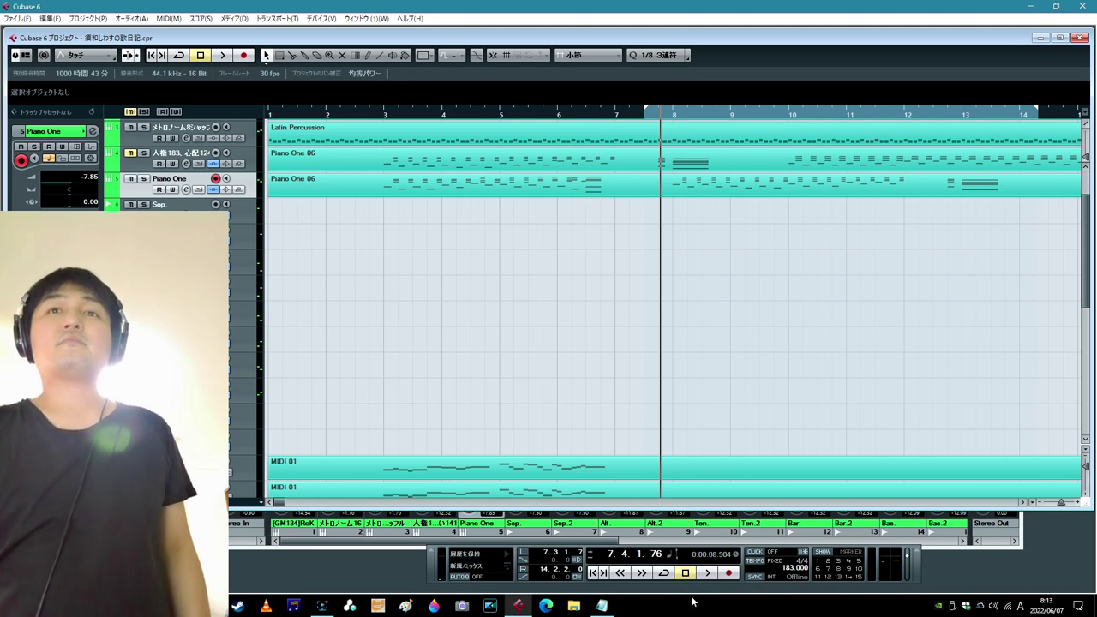
- Play the arrangement from bar 6, select the Ten. track for recording, and open the sixth MIDI part as its guide melody
{"action": "left_click", "coordinate": [621, 574]}
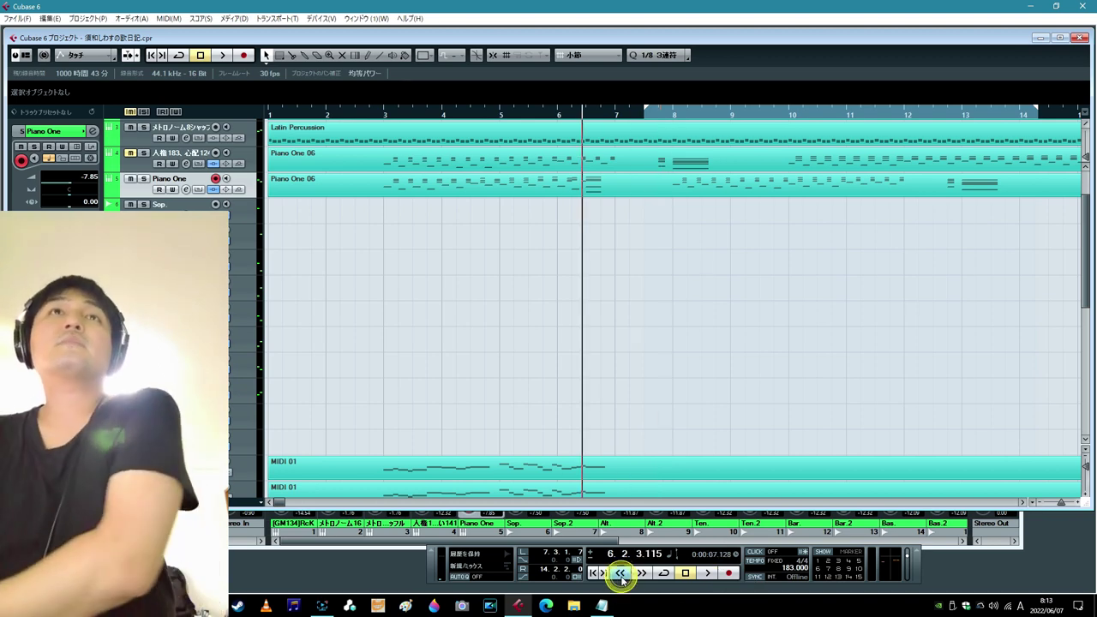
{"action": "left_click", "coordinate": [704, 574]}
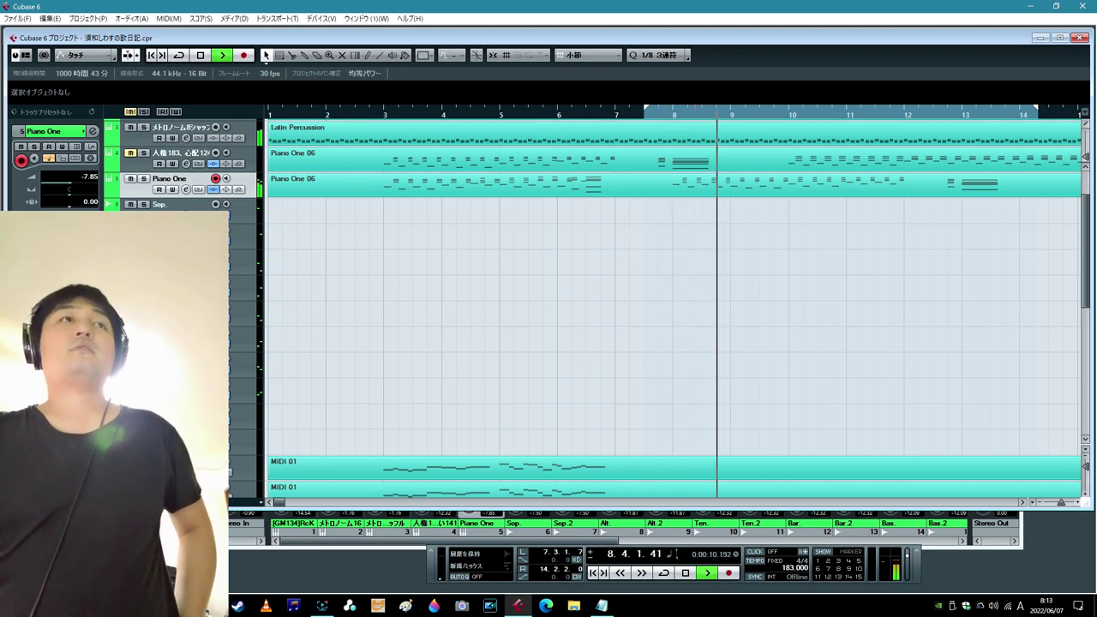
{"action": "left_click", "coordinate": [513, 313]}
{"action": "scroll", "coordinate": [489, 362], "scroll_direction": "down", "scroll_amount": 3}
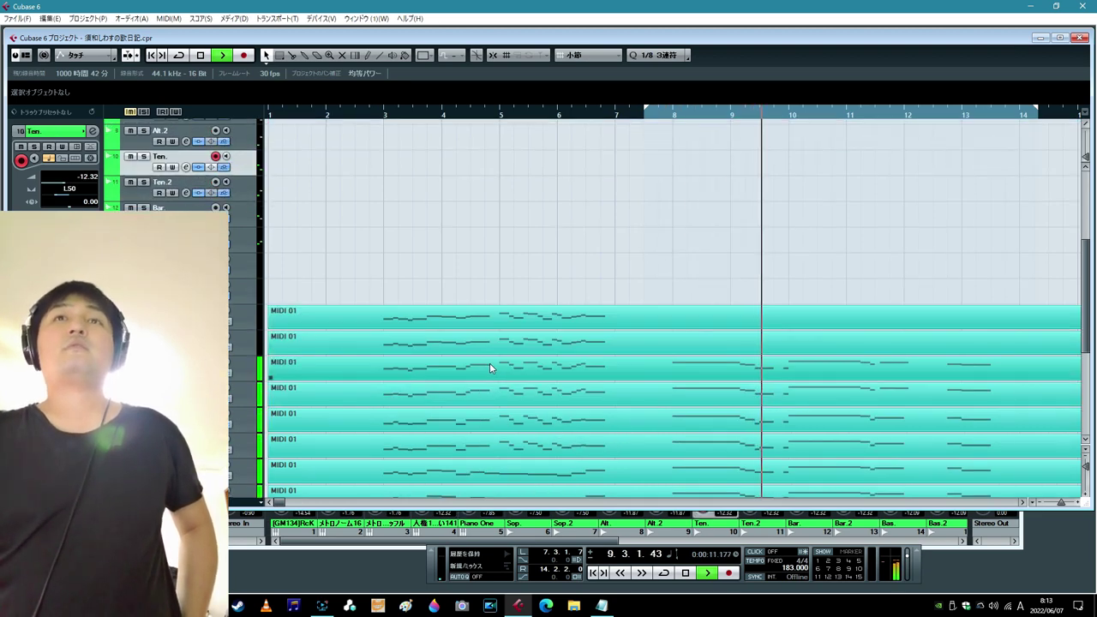
{"action": "double_click", "coordinate": [789, 448]}
{"action": "key", "text": "space"}
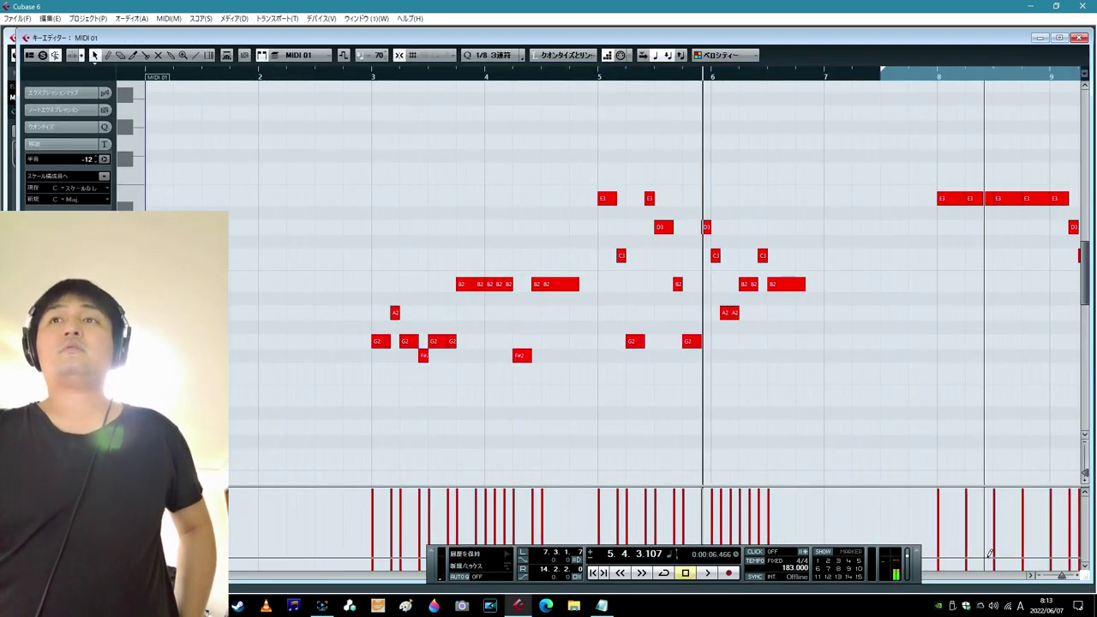
{"action": "left_click", "coordinate": [1042, 581]}
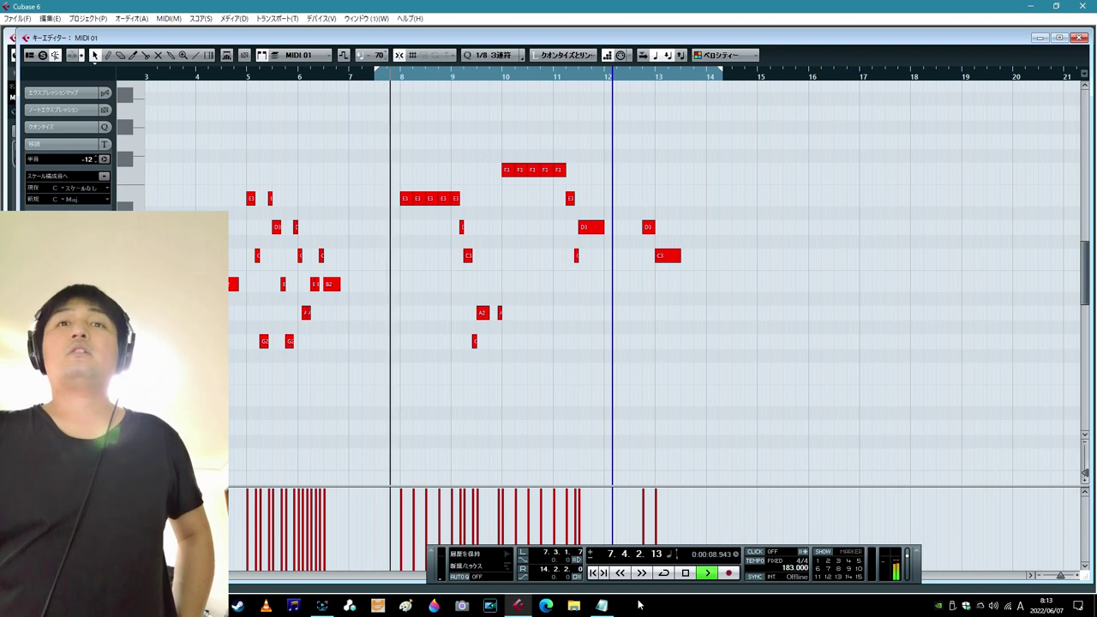
- Check the lyrics in Notepad while rehearsing the Ten. phrase, and stop playback
{"action": "left_click", "coordinate": [602, 606]}
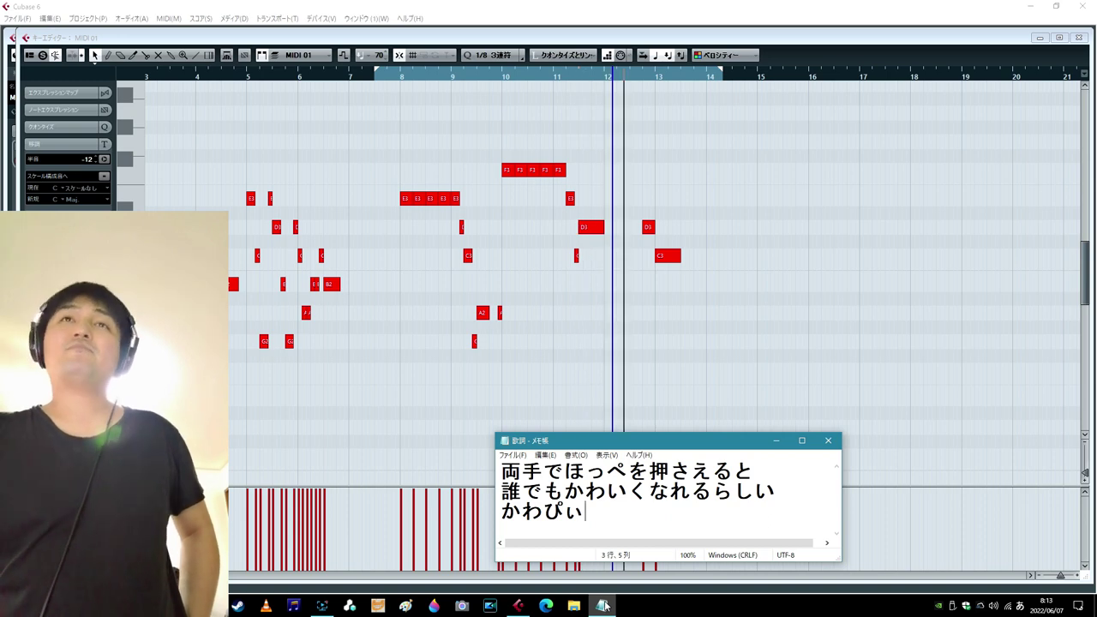
{"action": "left_click", "coordinate": [604, 606]}
{"action": "left_click", "coordinate": [684, 574]}
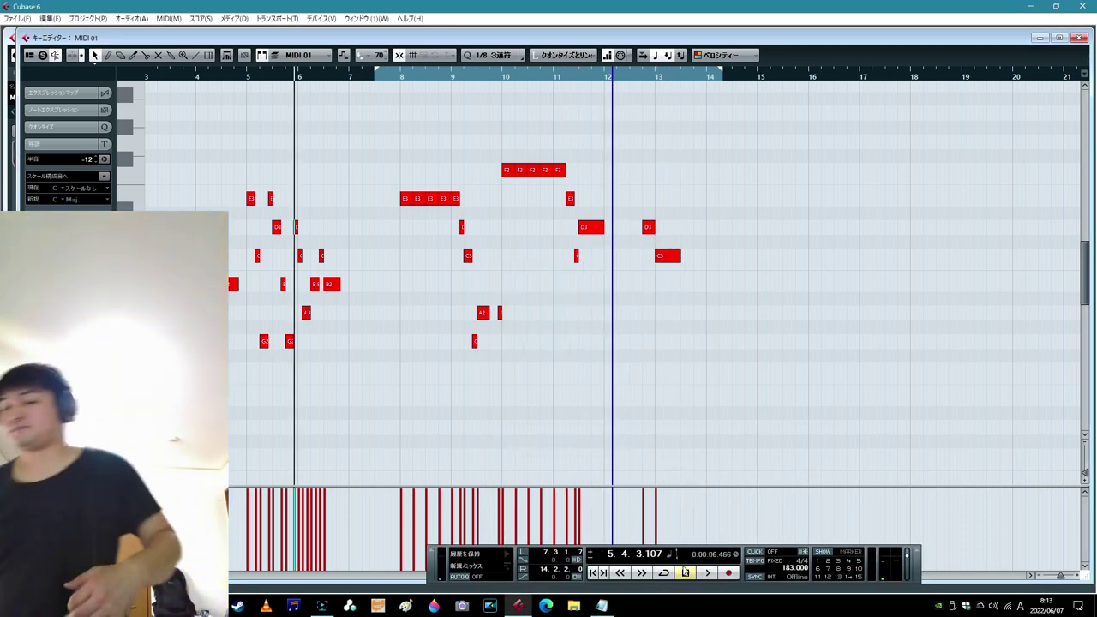
- Record a vocal take on the Ten. track from just before bar 6 to bar 14, with the lyrics note on screen
{"action": "left_click", "coordinate": [734, 573]}
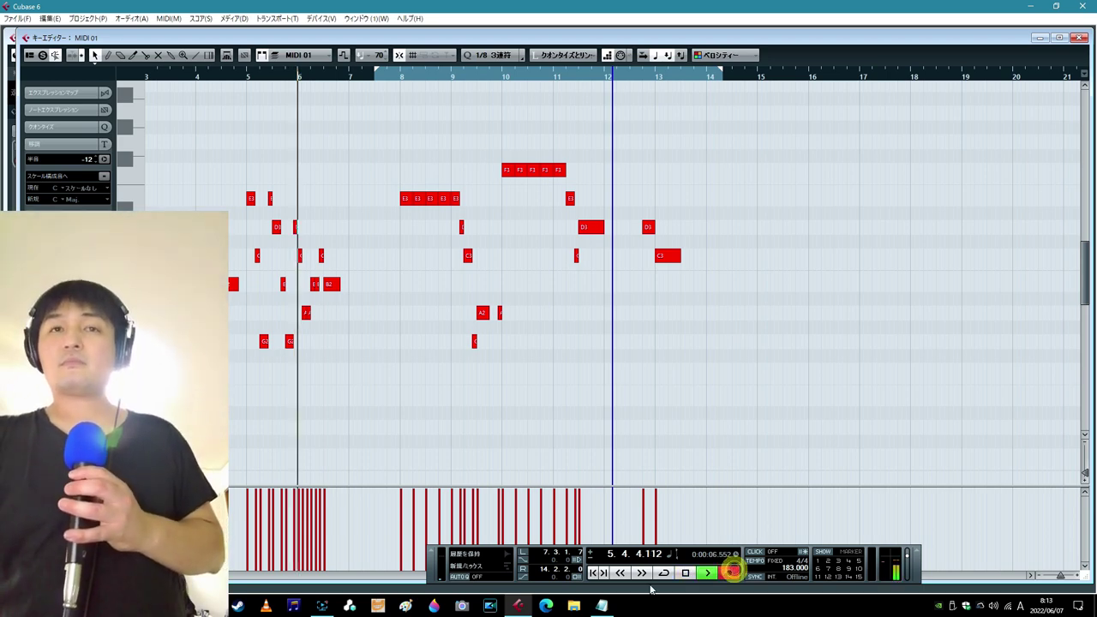
{"action": "left_click", "coordinate": [601, 605]}
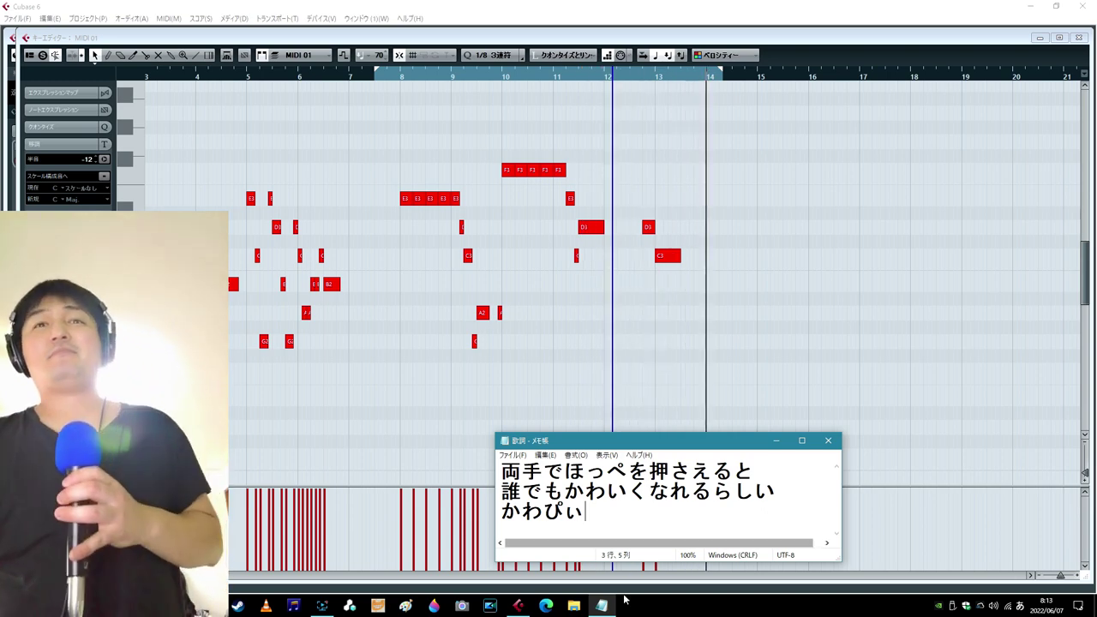
{"action": "left_click", "coordinate": [681, 567]}
{"action": "left_click", "coordinate": [686, 572]}
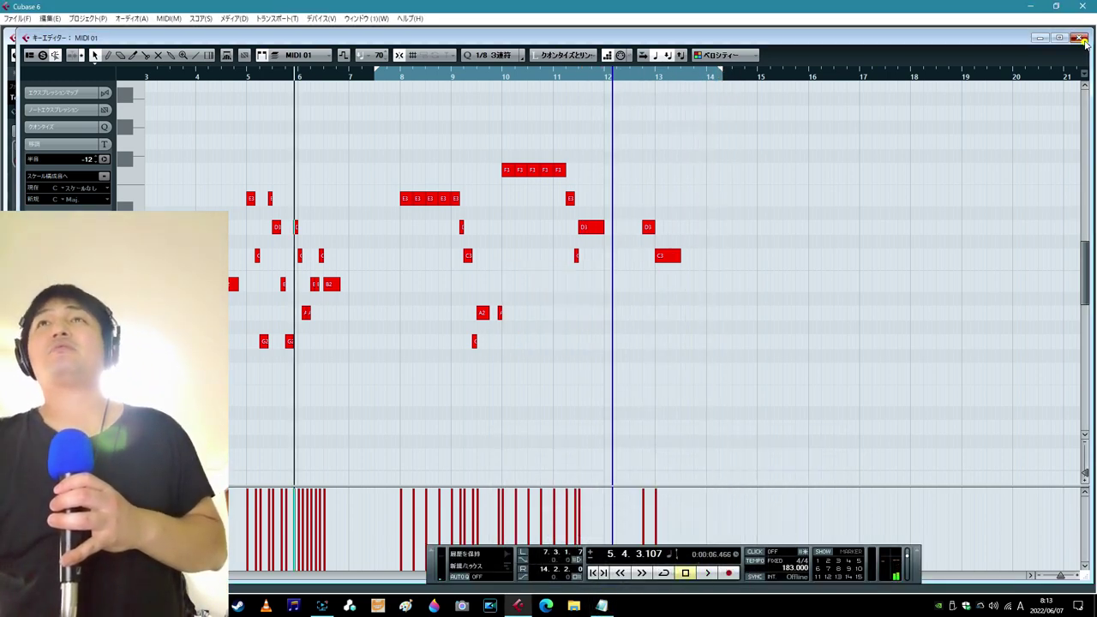
- Record a second tenor take on the Ten.2 track from just before bar 6, using the fifth MIDI part and the lyrics note as guides
{"action": "left_click", "coordinate": [1081, 39]}
{"action": "left_click", "coordinate": [129, 185]}
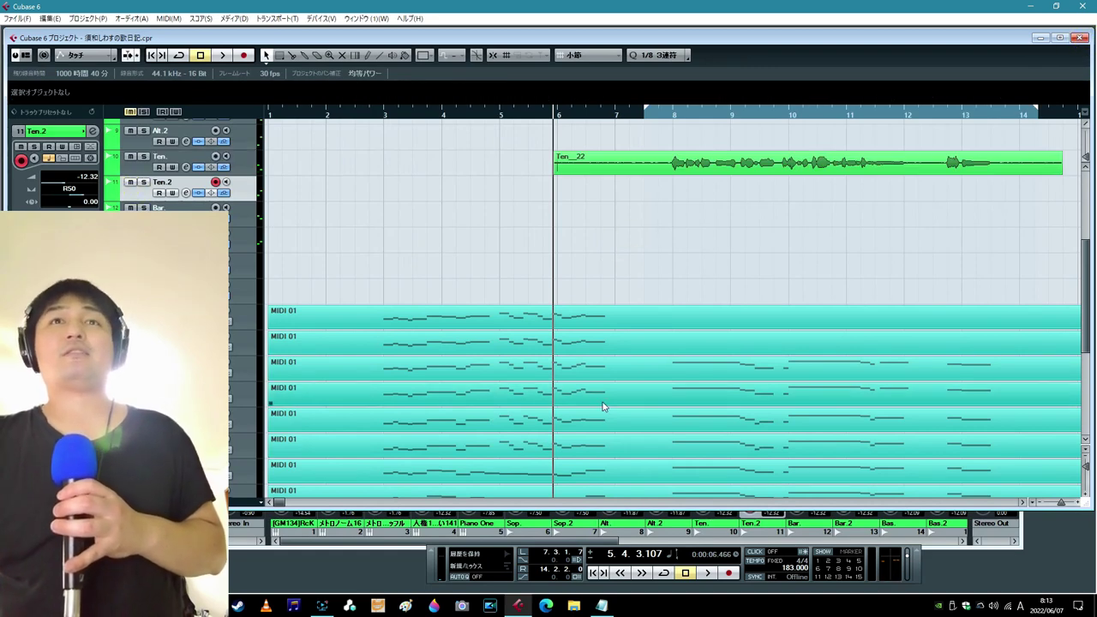
{"action": "double_click", "coordinate": [626, 420]}
{"action": "left_click", "coordinate": [728, 572]}
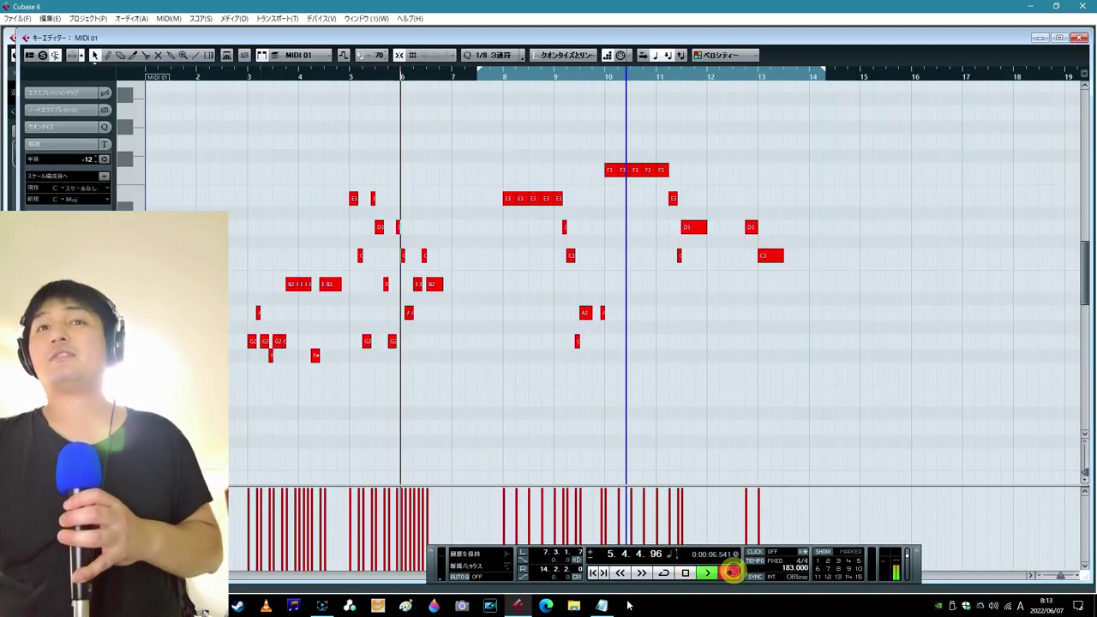
{"action": "key", "text": "alt+Tab"}
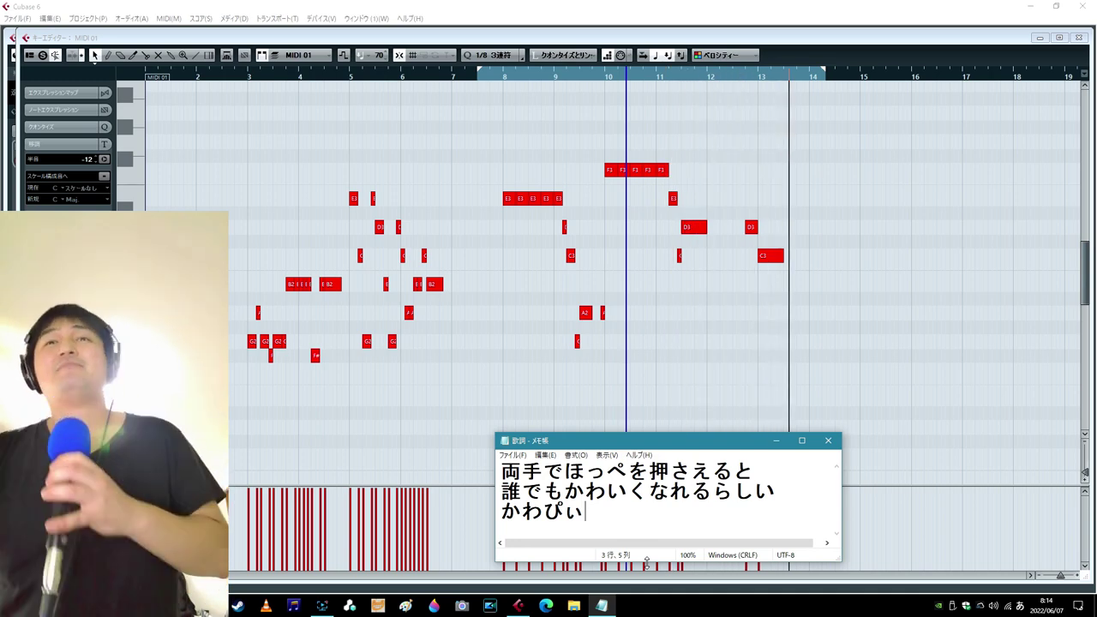
{"action": "left_click", "coordinate": [637, 579]}
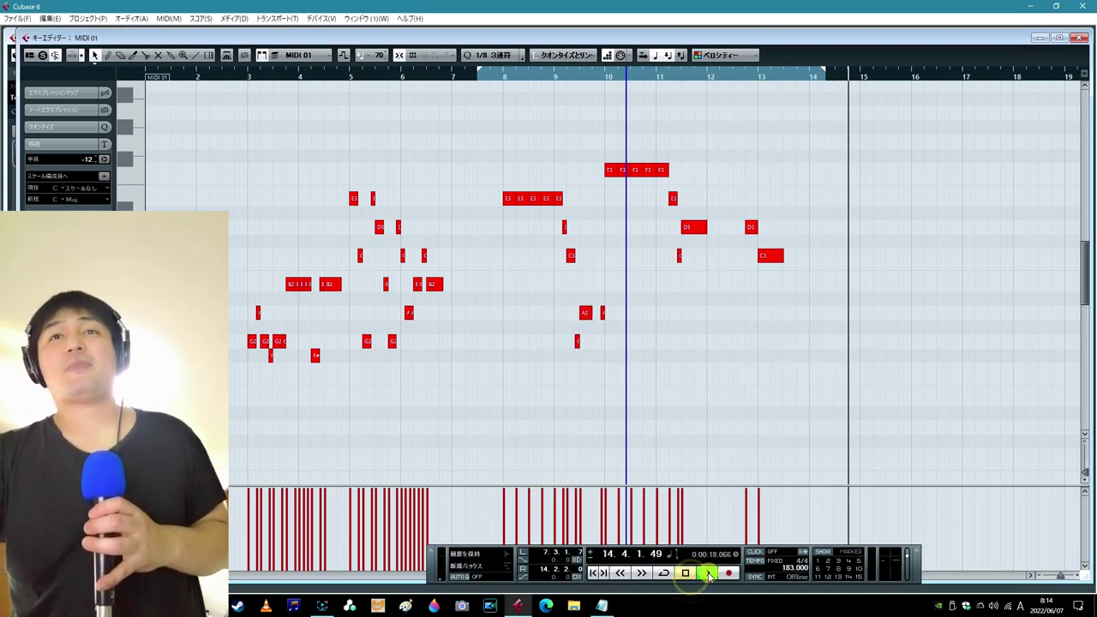
- Play back both tenor takes from the end of bar 7, and close the key editor
{"action": "left_click", "coordinate": [710, 573]}
{"action": "left_click", "coordinate": [489, 72]}
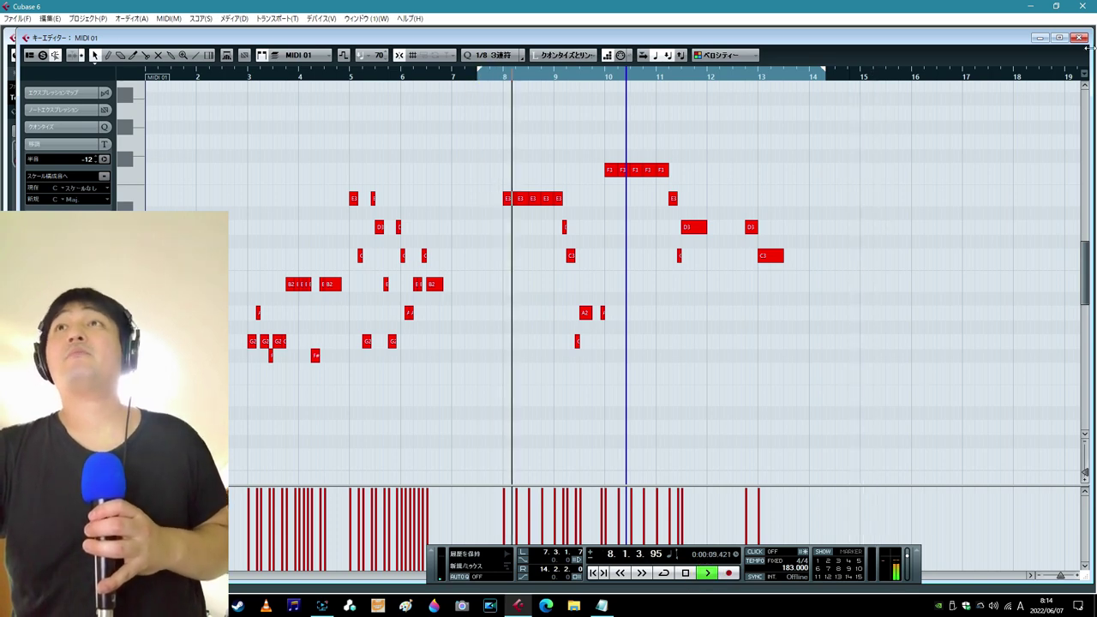
{"action": "left_click", "coordinate": [1080, 37]}
{"action": "left_click", "coordinate": [766, 248]}
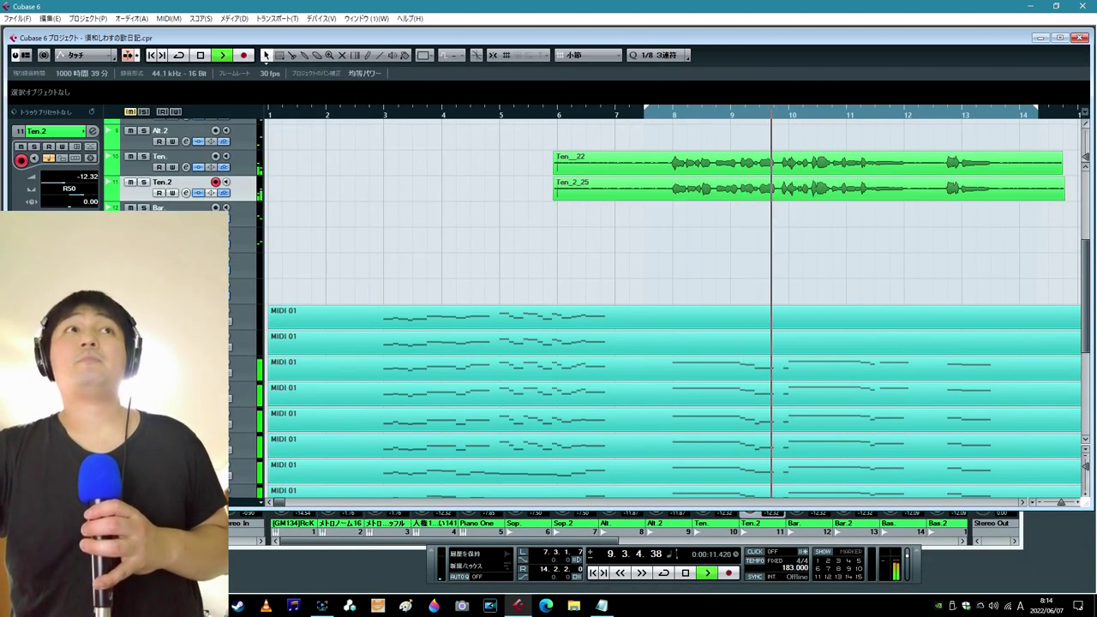
- Open the seventh visible MIDI part in the key editor as the baritone guide and audition it around bar 11
{"action": "left_click", "coordinate": [774, 474]}
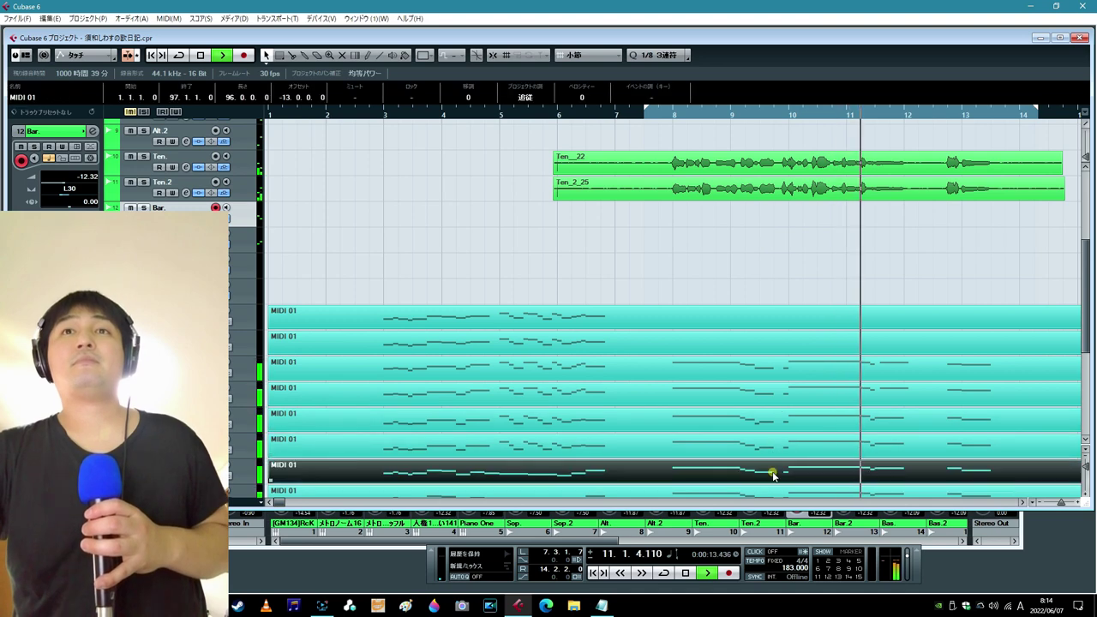
{"action": "double_click", "coordinate": [774, 475]}
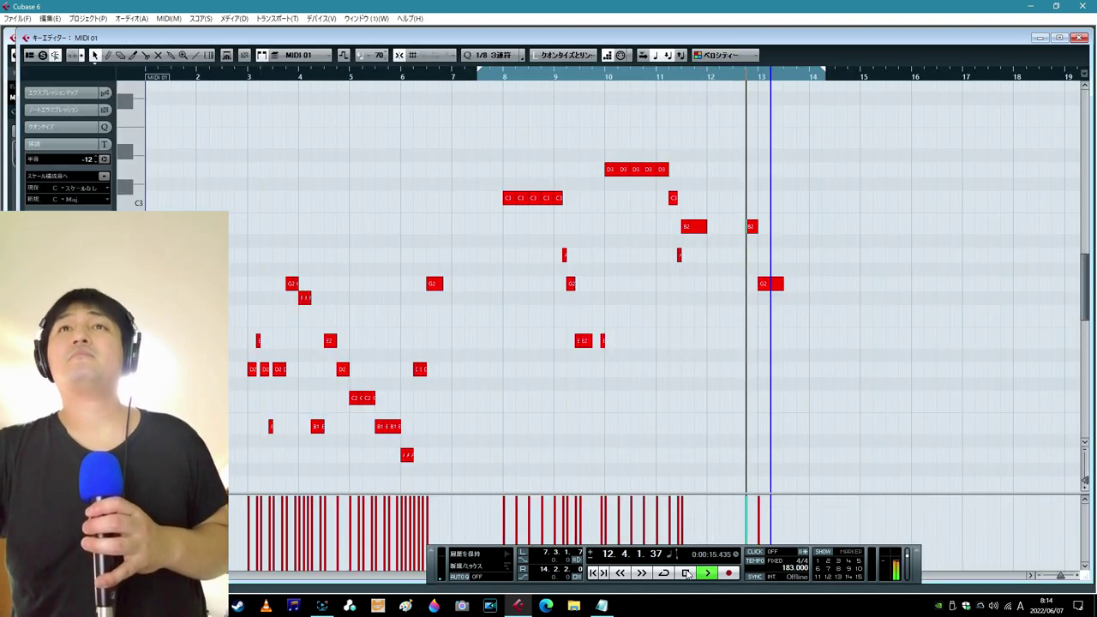
{"action": "left_click", "coordinate": [658, 76]}
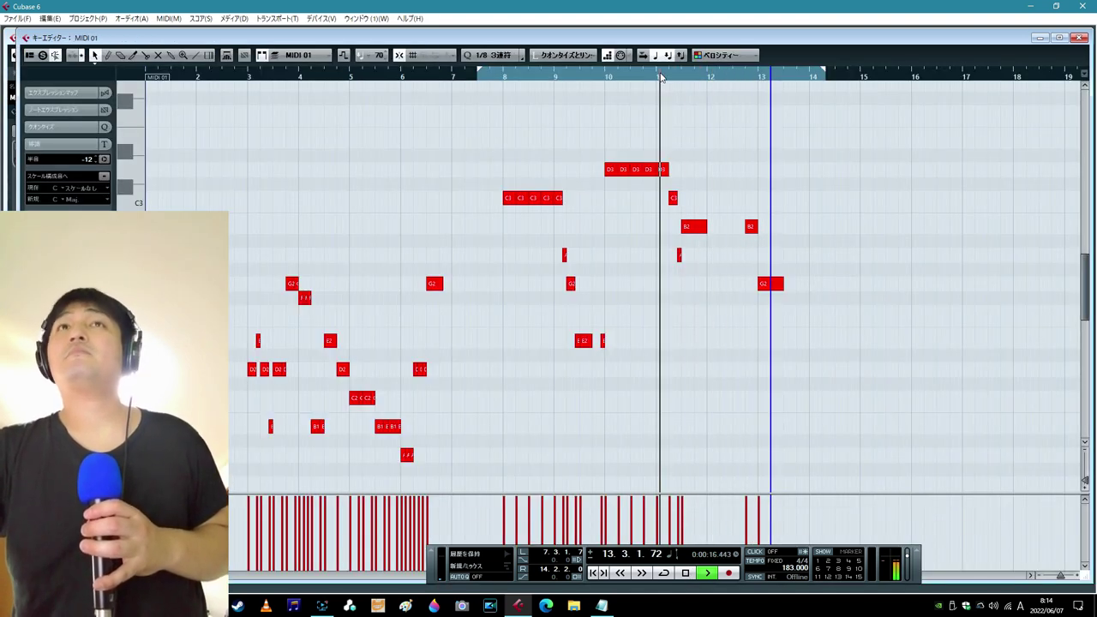
{"action": "left_click", "coordinate": [685, 573]}
- Record a vocal take on the Bar. track from just before bar 6 to past bar 13, with the lyrics note on screen
{"action": "left_click", "coordinate": [620, 573]}
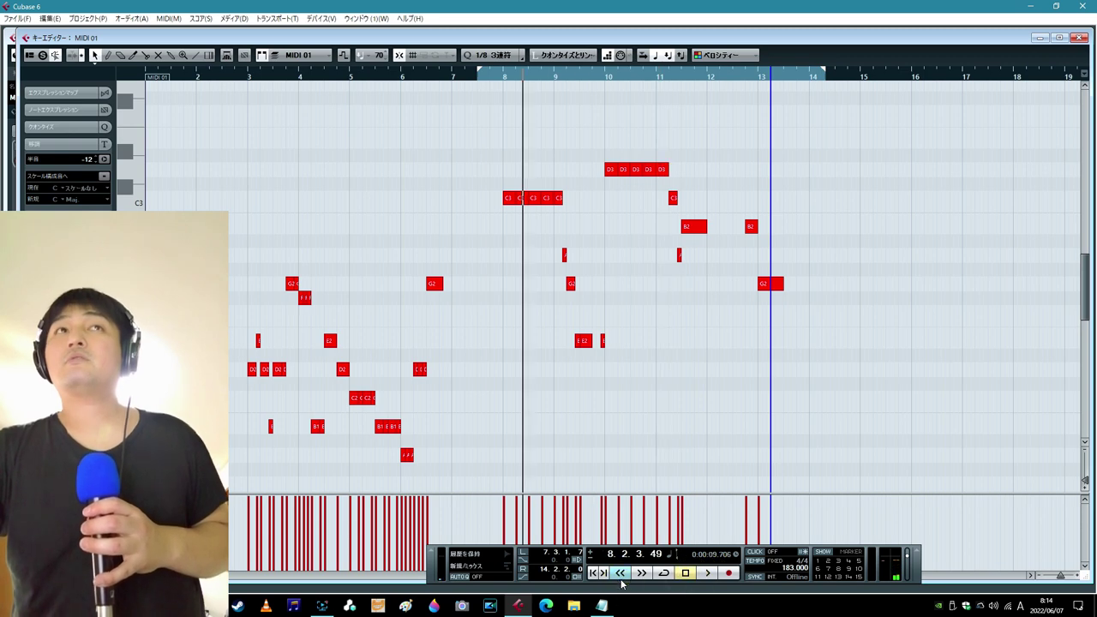
{"action": "left_click_drag", "start_coordinate": [622, 580], "coordinate": [621, 581]}
{"action": "left_click", "coordinate": [726, 578]}
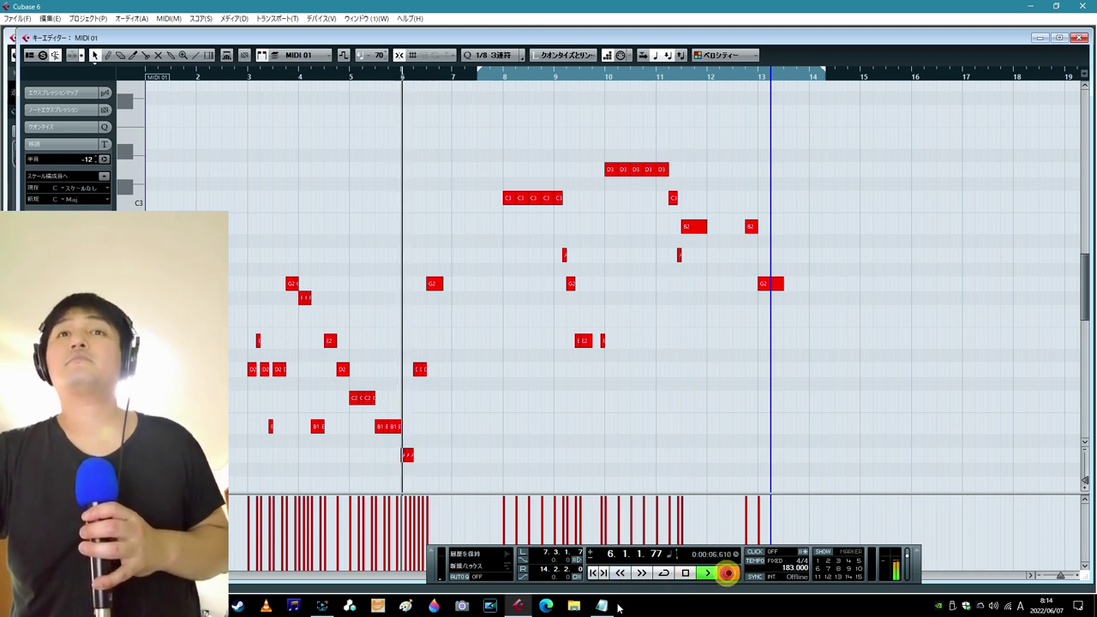
{"action": "left_click", "coordinate": [602, 606]}
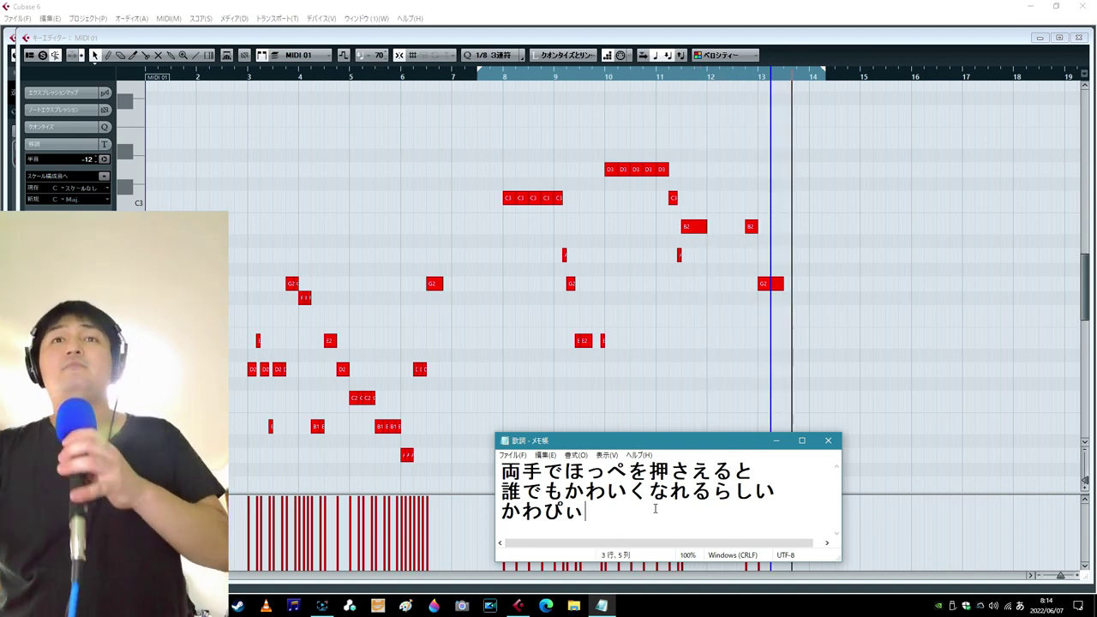
{"action": "left_click", "coordinate": [685, 572]}
{"action": "left_click", "coordinate": [685, 572]}
- Play back the baritone take with the tenor takes in the project view, and select the Bar.2 track
{"action": "left_click", "coordinate": [705, 573]}
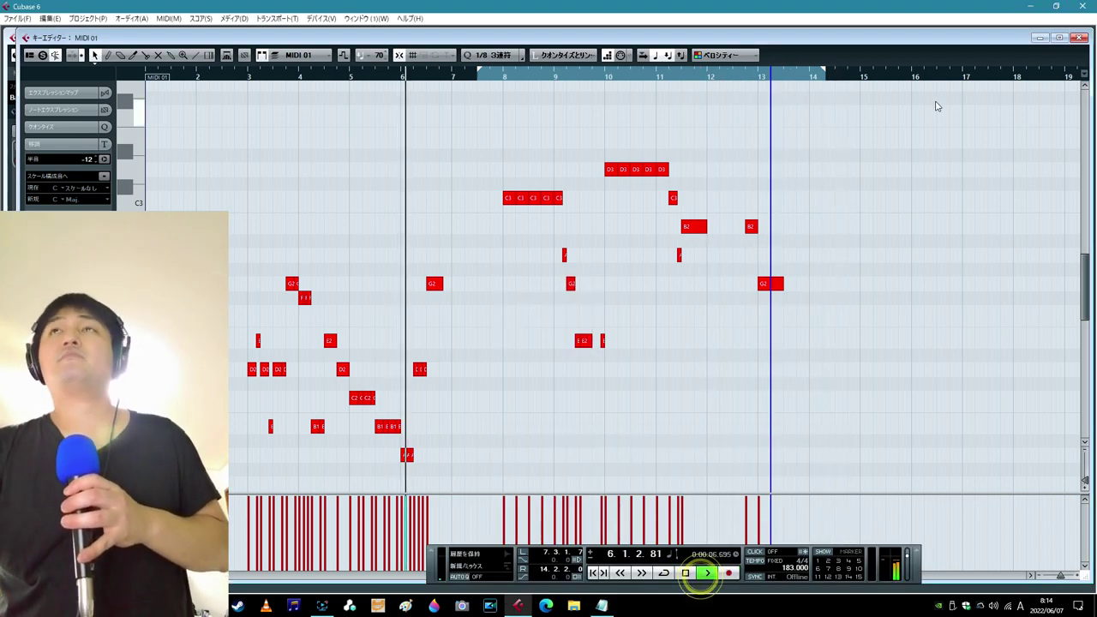
{"action": "left_click", "coordinate": [1081, 38]}
{"action": "left_click", "coordinate": [525, 269]}
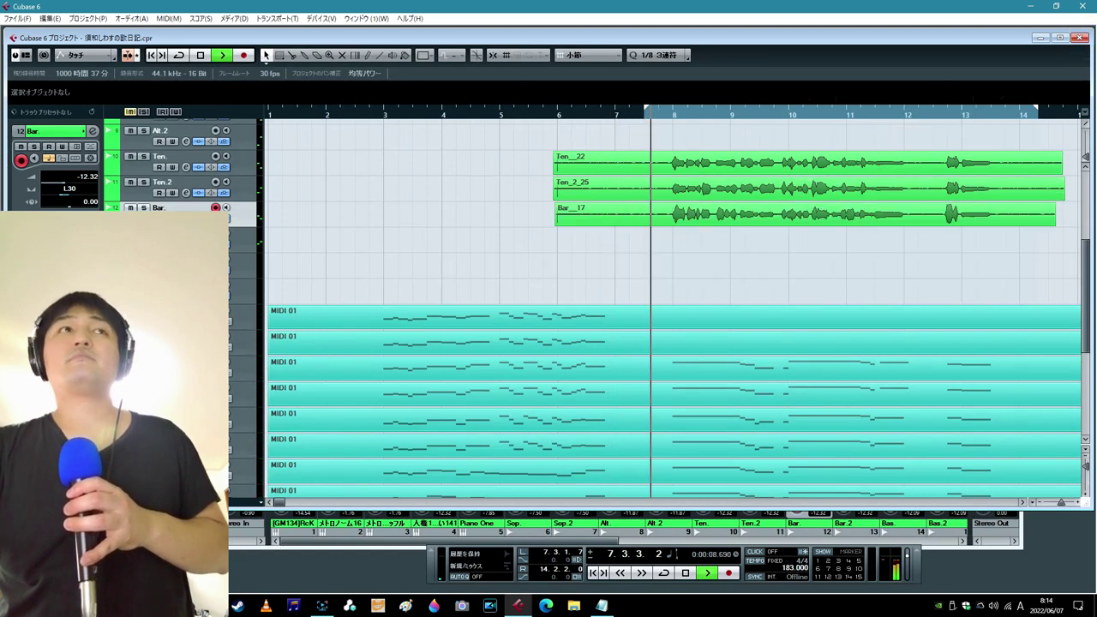
{"action": "key", "text": "Down"}
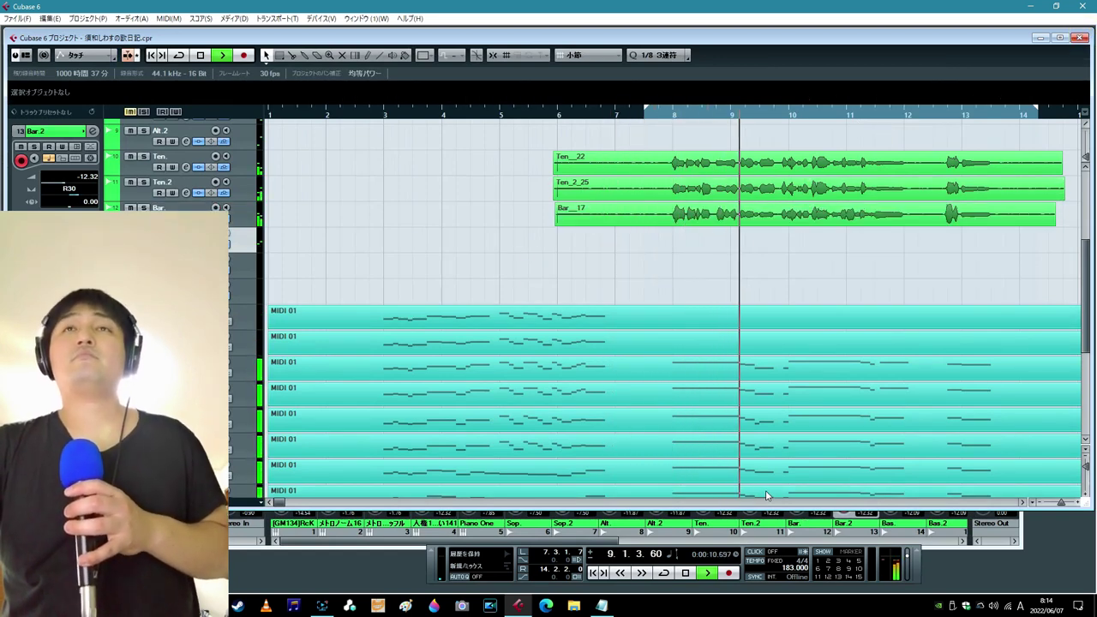
{"action": "left_click", "coordinate": [685, 573]}
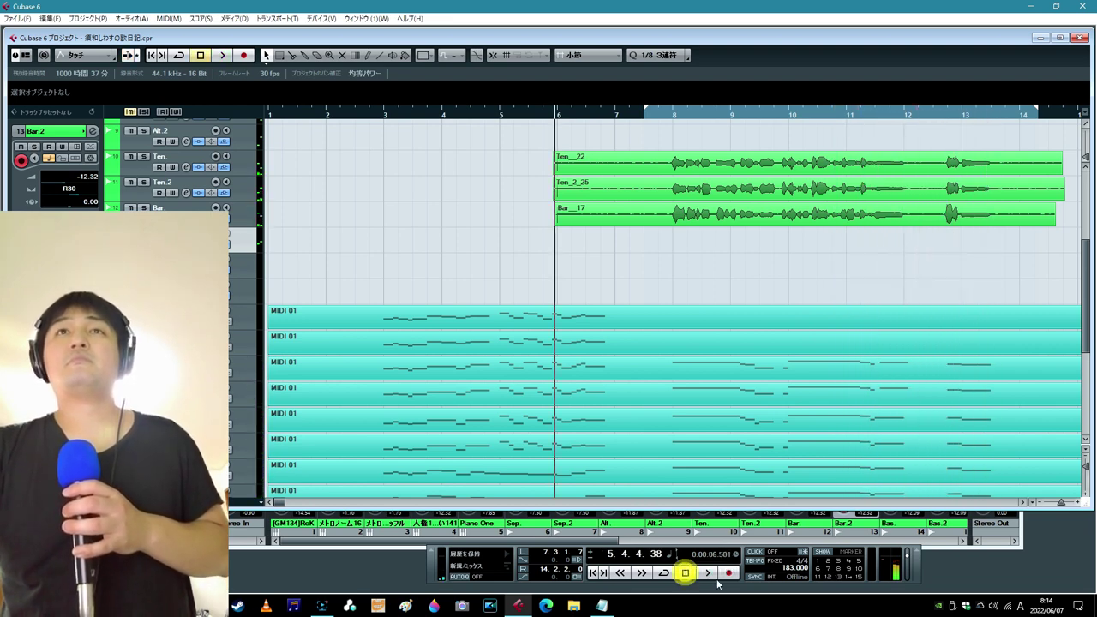
- Record a second baritone take on the Bar.2 track from just before bar 6, using the seventh visible MIDI part and the lyrics note as guides
{"action": "double_click", "coordinate": [710, 478]}
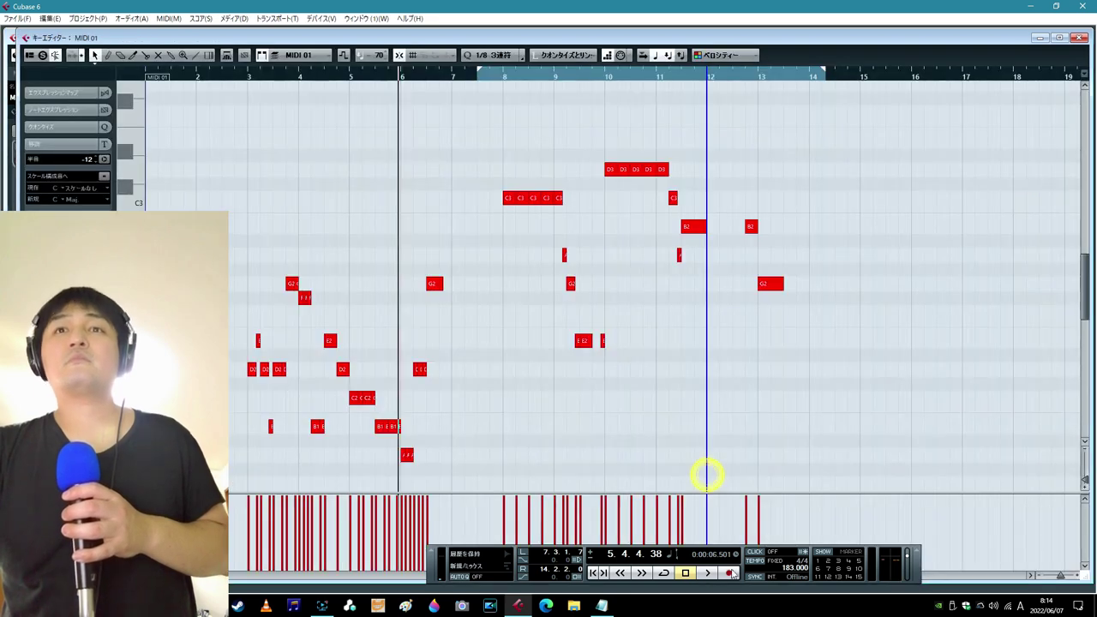
{"action": "left_click", "coordinate": [707, 572]}
{"action": "left_click", "coordinate": [601, 606]}
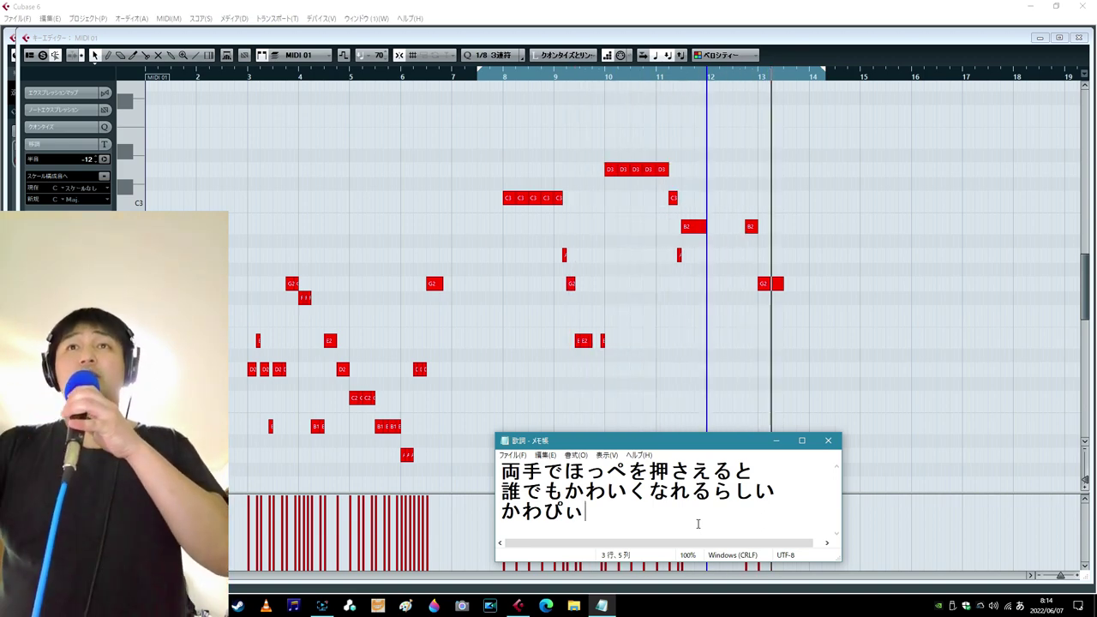
{"action": "left_click", "coordinate": [599, 606]}
{"action": "left_click", "coordinate": [691, 576]}
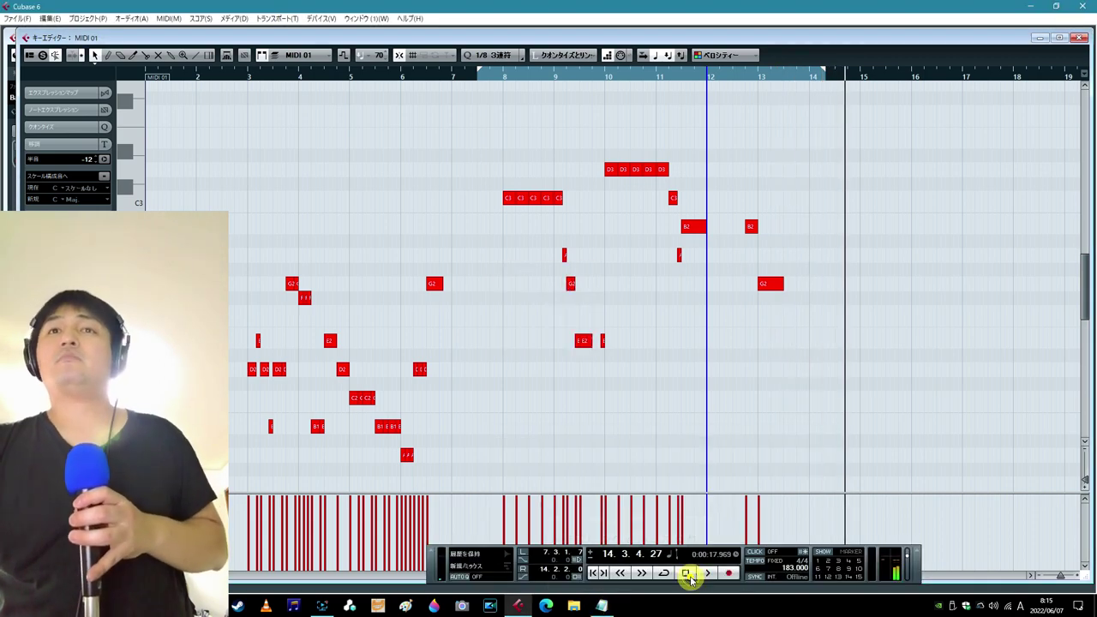
{"action": "left_click", "coordinate": [693, 310]}
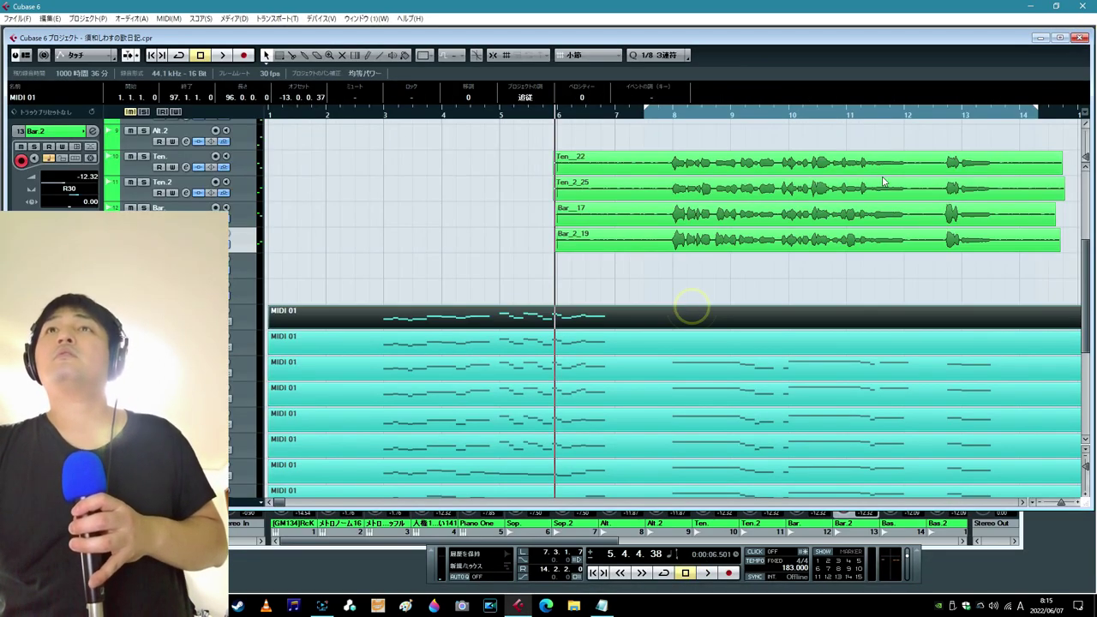
{"action": "left_click", "coordinate": [889, 274]}
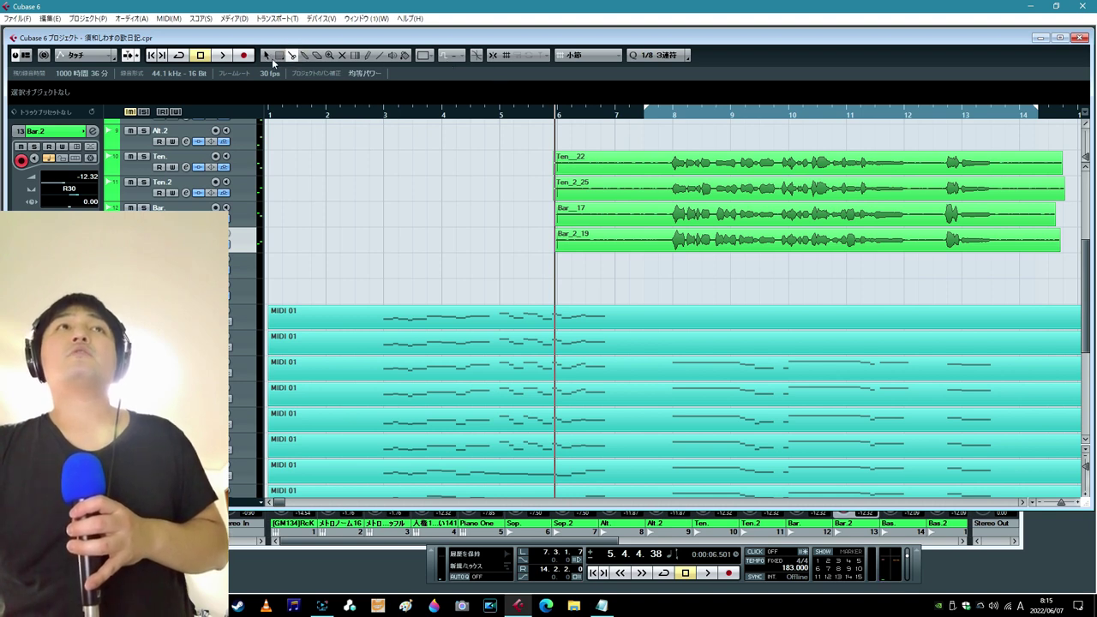
- Split both tenor takes near the middle of bar 11 and just after the start of bar 12
{"action": "left_click_drag", "start_coordinate": [876, 124], "coordinate": [728, 185]}
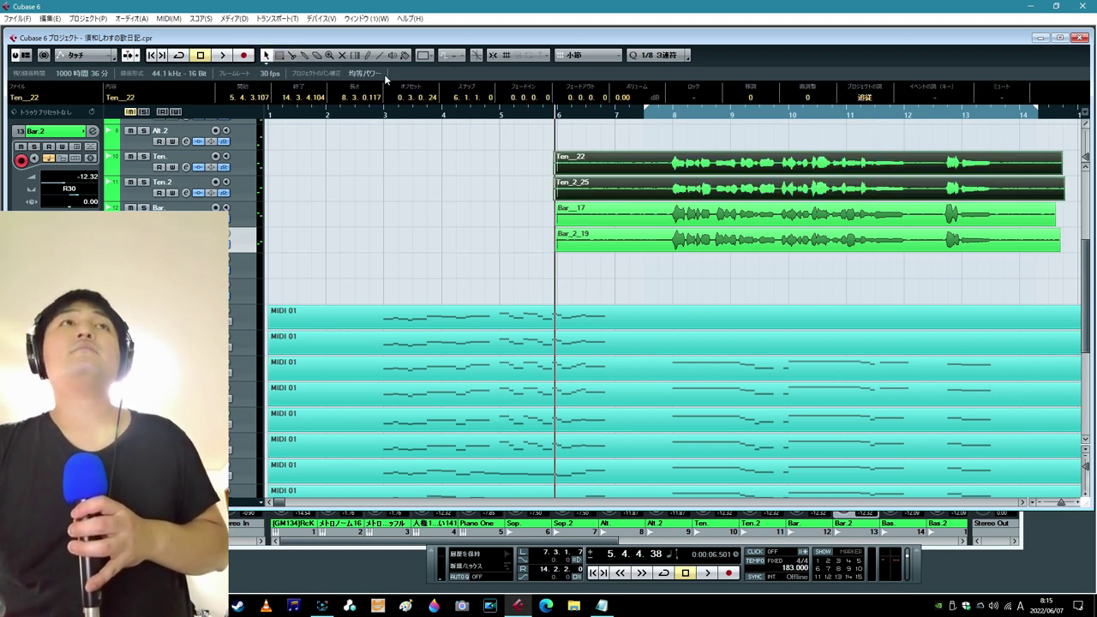
{"action": "left_click", "coordinate": [291, 55]}
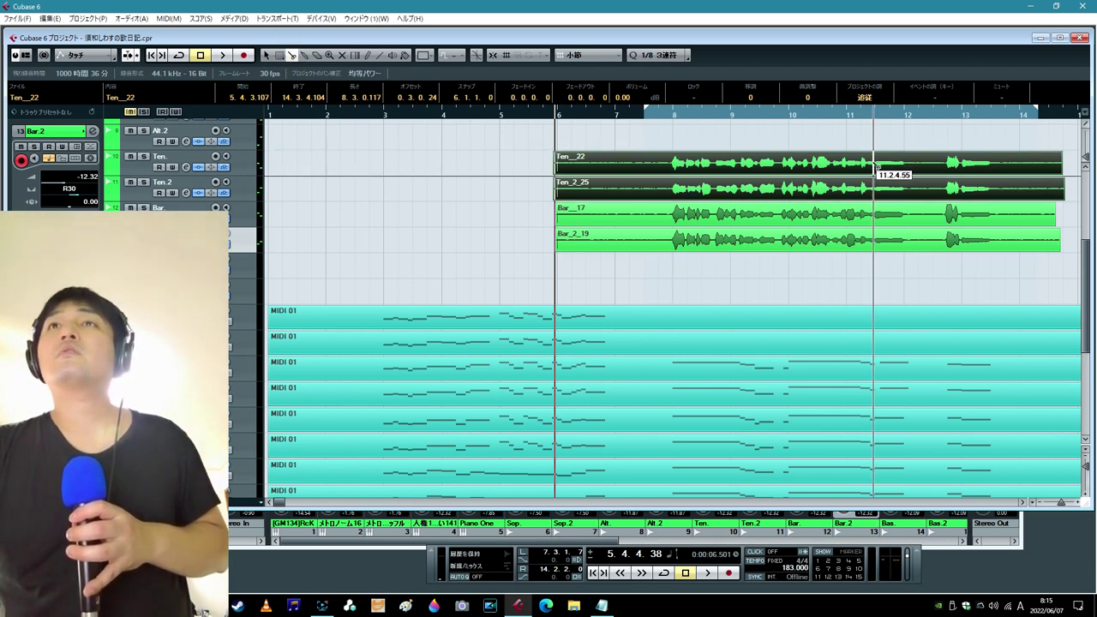
{"action": "left_click", "coordinate": [873, 162]}
{"action": "left_click", "coordinate": [907, 162]}
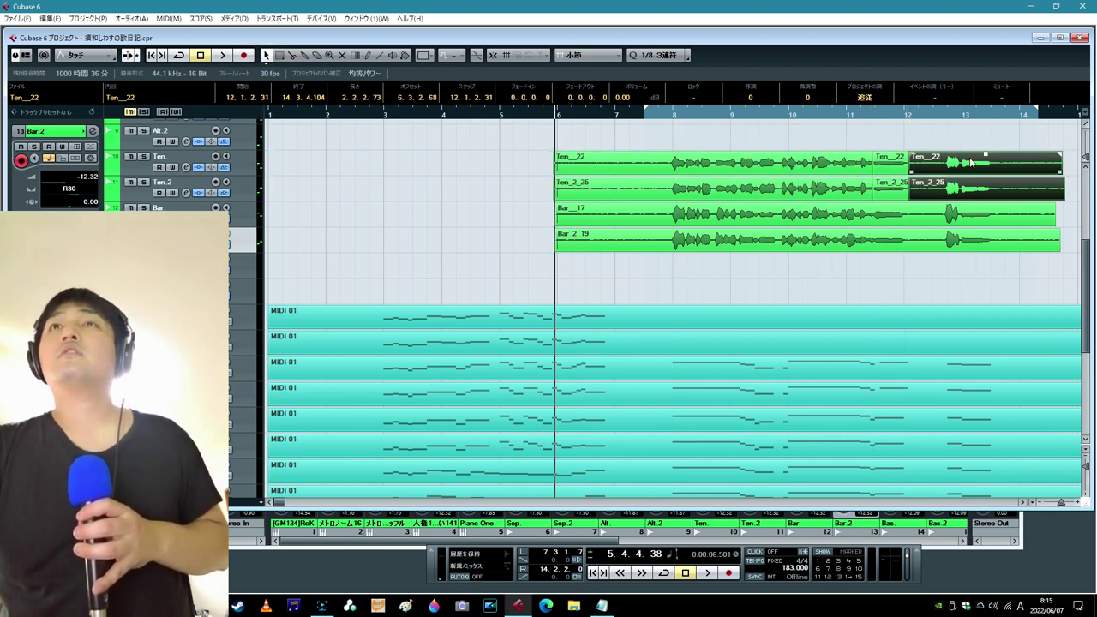
- Apply the Gain process to the short middle segments of the Ten. and Ten.2 takes
{"action": "key", "text": "Left"}
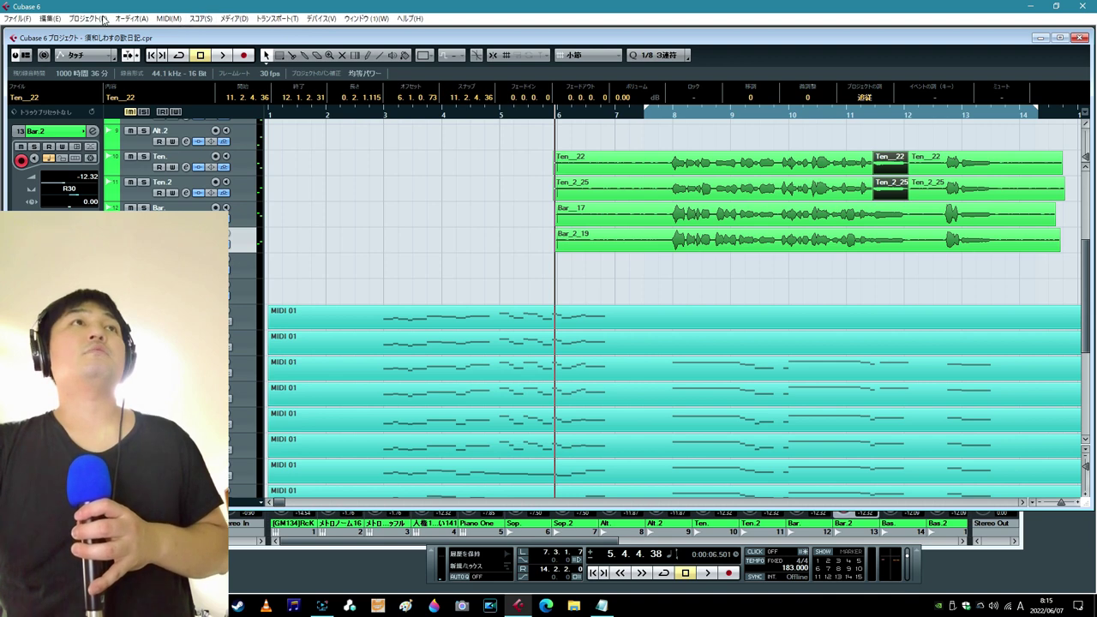
{"action": "left_click", "coordinate": [130, 18]}
{"action": "mouse_move", "coordinate": [146, 32]}
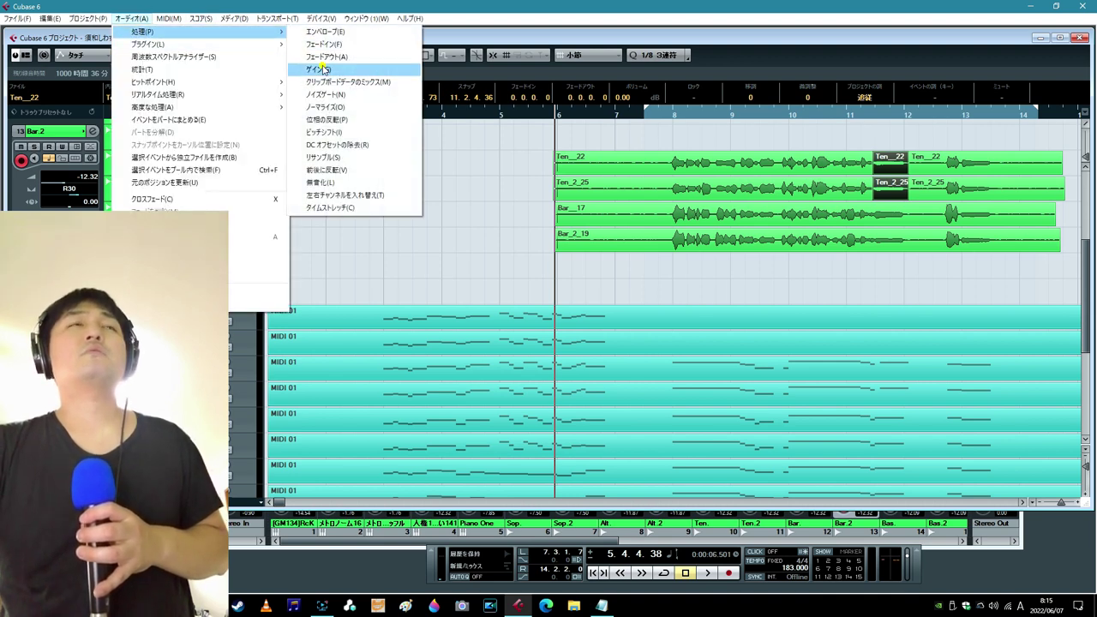
{"action": "left_click", "coordinate": [321, 69]}
{"action": "left_click", "coordinate": [587, 263]}
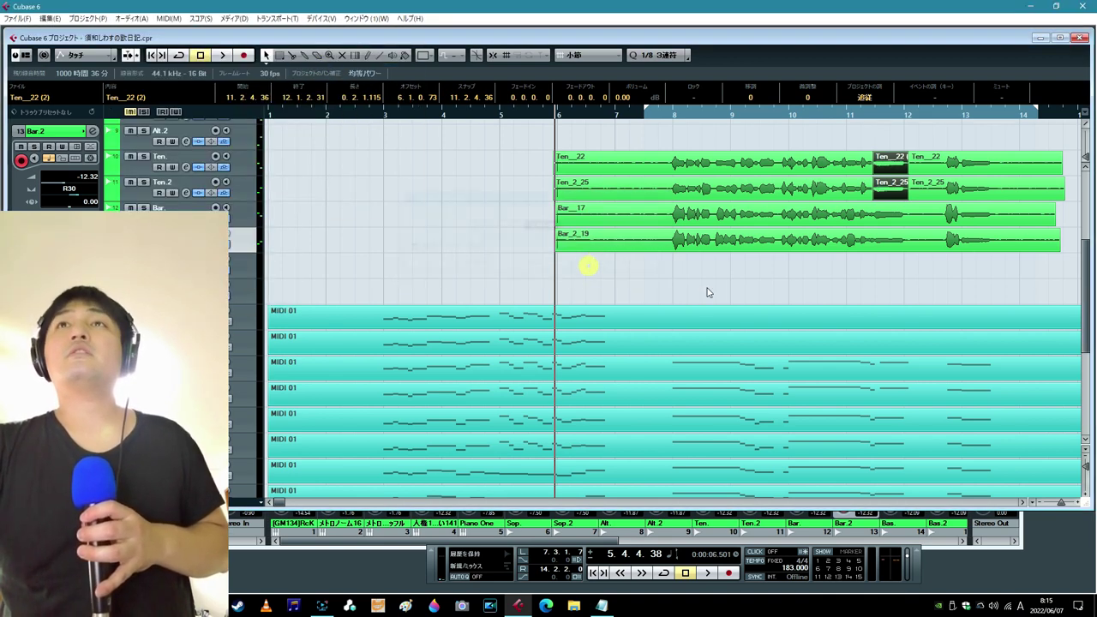
- Play back the tenor and baritone takes together, checking the gain-processed segments after bar 11 and the phrase again from around bar 7
{"action": "left_click", "coordinate": [708, 572]}
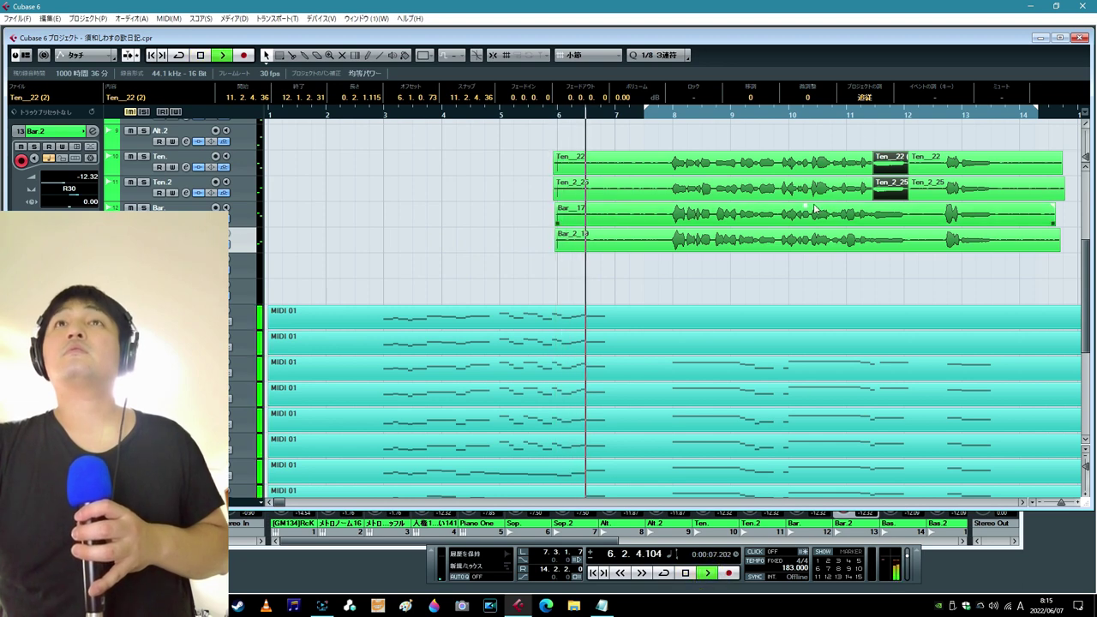
{"action": "left_click", "coordinate": [685, 127]}
{"action": "left_click", "coordinate": [364, 248]}
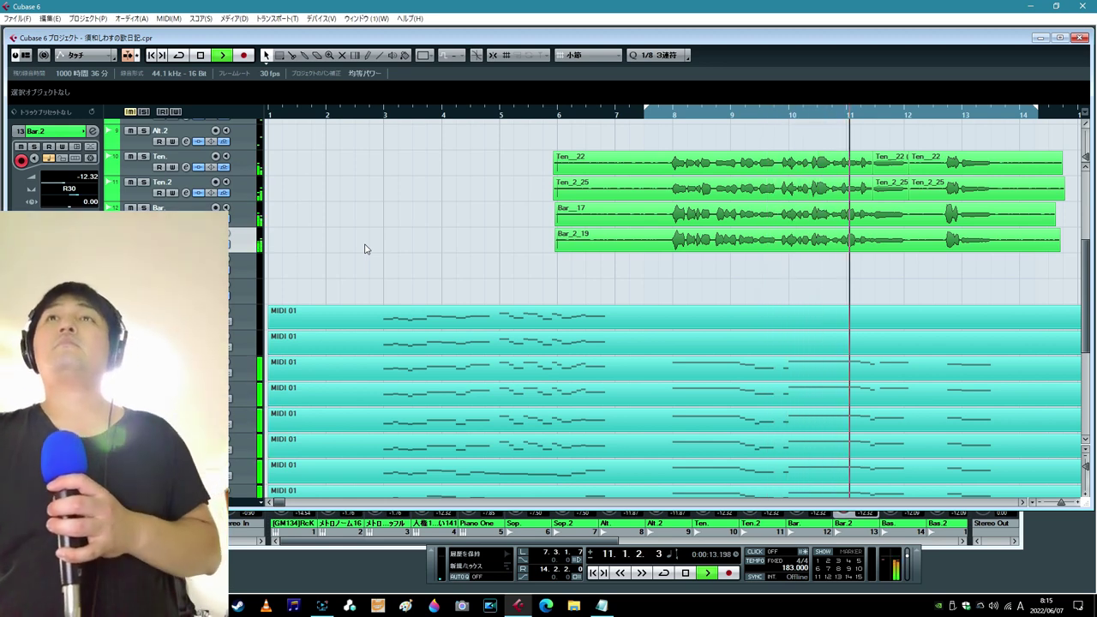
{"action": "left_click", "coordinate": [852, 111]}
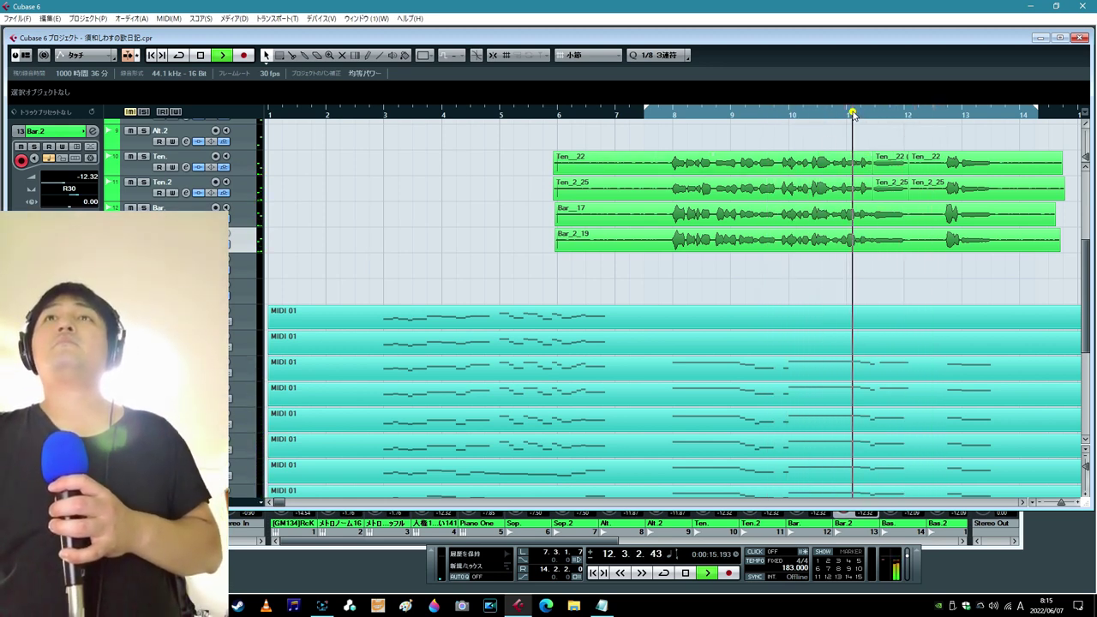
{"action": "key", "text": "g"}
{"action": "left_click", "coordinate": [588, 113]}
{"action": "key", "text": "g"}
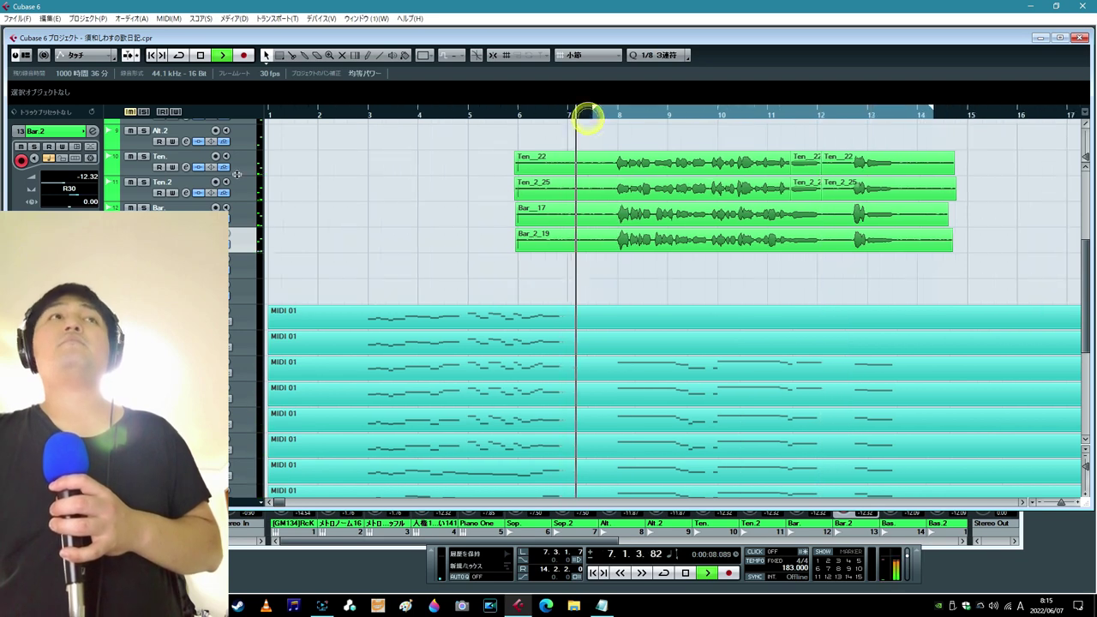
- Select the Alt.2 track, stop playback and rewind to just before bar 6
{"action": "left_click", "coordinate": [137, 141]}
{"action": "scroll", "coordinate": [767, 300], "scroll_direction": "up", "scroll_amount": 3}
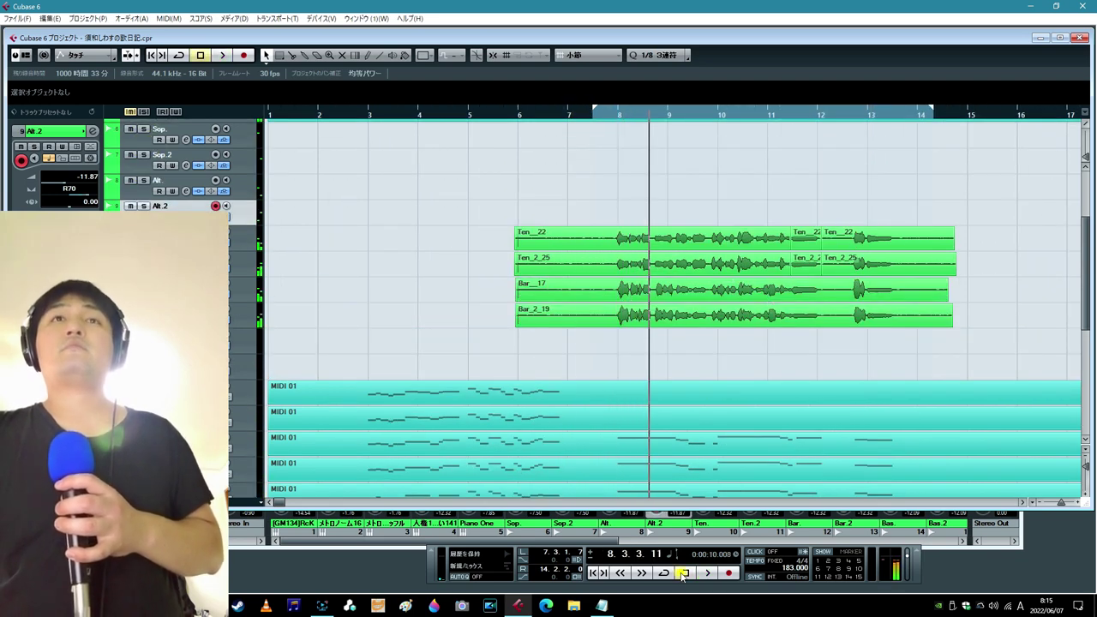
{"action": "left_click", "coordinate": [631, 574]}
{"action": "left_click", "coordinate": [631, 574]}
{"action": "left_click", "coordinate": [631, 574]}
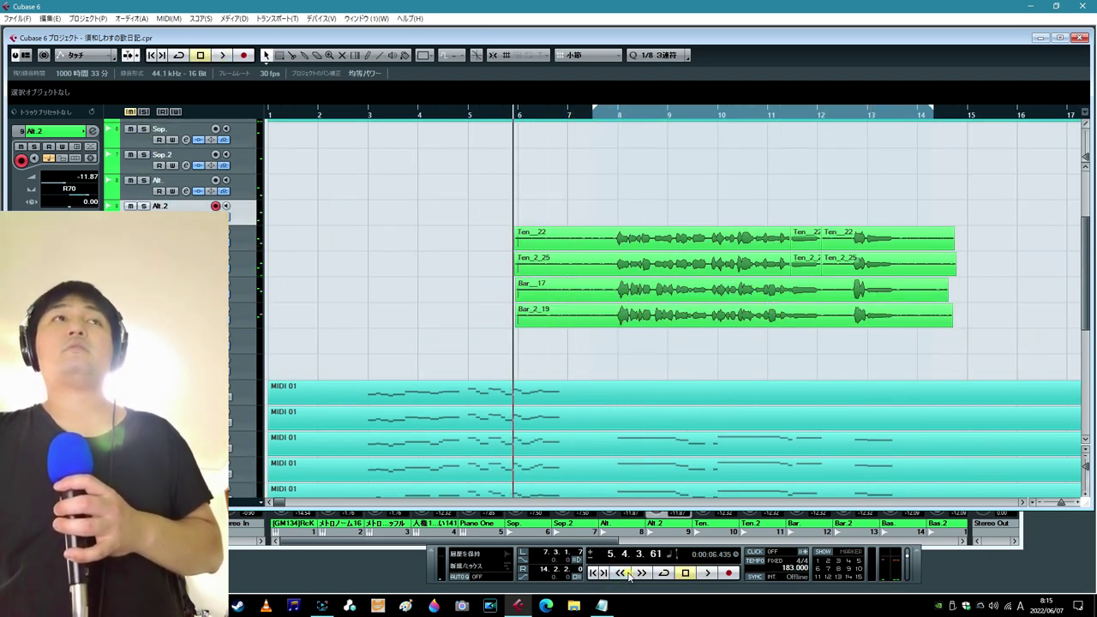
- Record a vocal take on the Alt.2 track from just before bar 6, using the fourth visible MIDI part and the lyrics note as guides
{"action": "left_click", "coordinate": [667, 470]}
{"action": "double_click", "coordinate": [668, 471]}
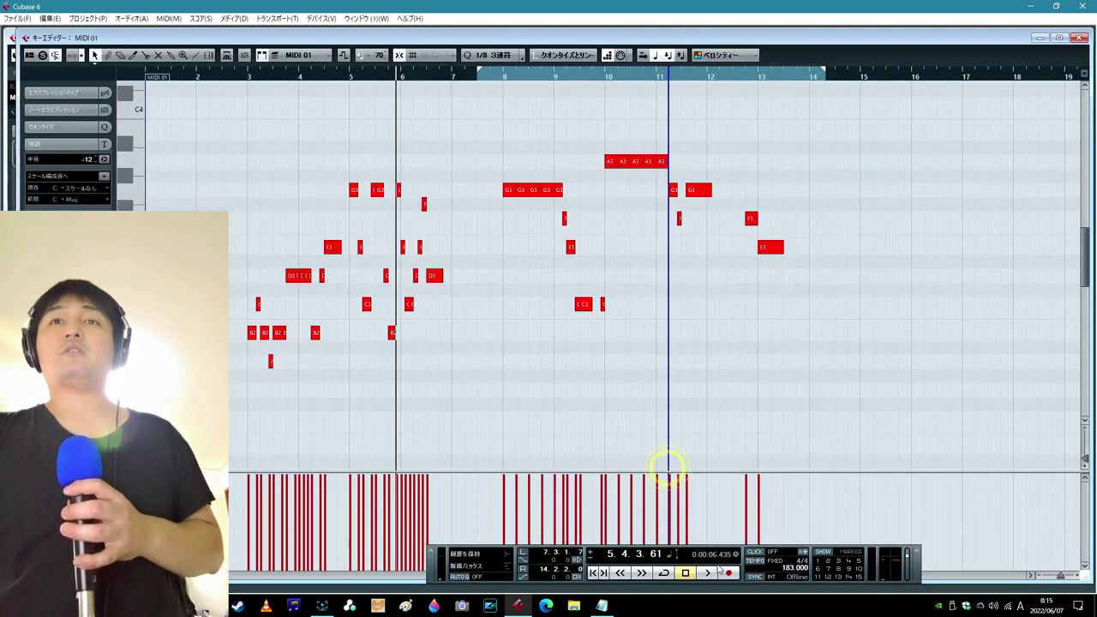
{"action": "left_click", "coordinate": [602, 605]}
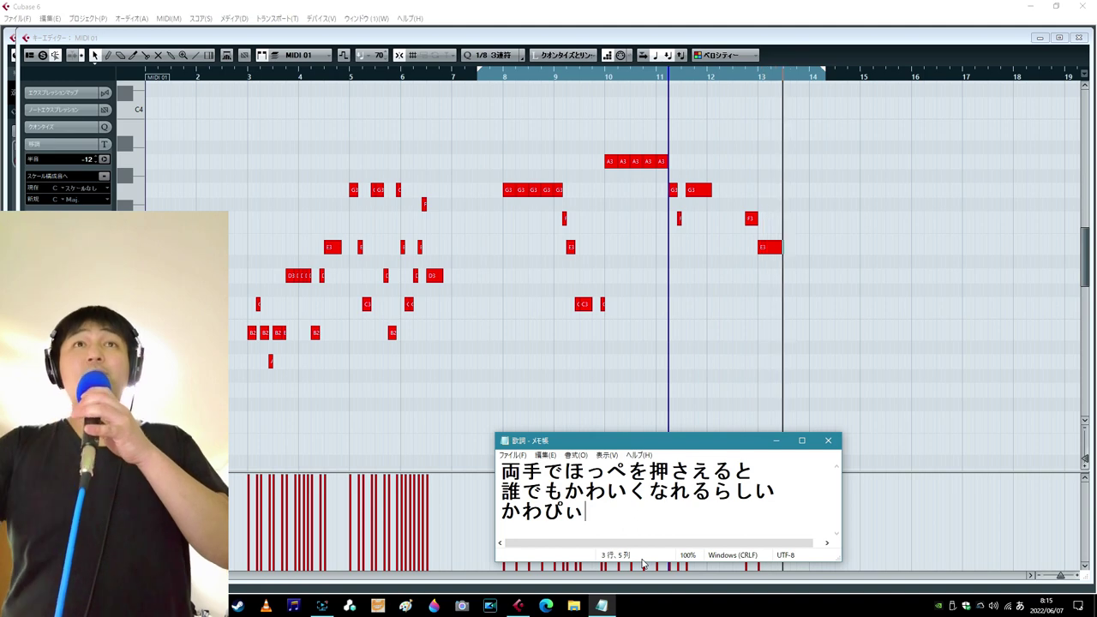
{"action": "left_click", "coordinate": [684, 573]}
{"action": "left_click", "coordinate": [685, 573]}
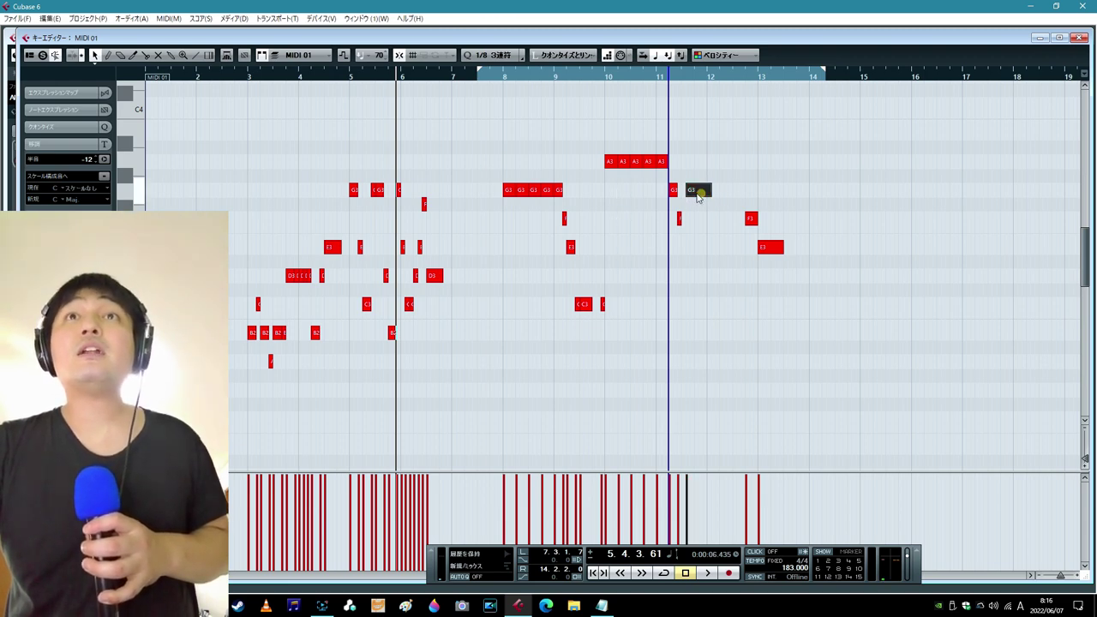
- Shift the long G3 note in bar 11 slightly earlier so it ends at bar 12, in both the fourth and third visible MIDI parts
{"action": "left_click_drag", "start_coordinate": [699, 196], "coordinate": [693, 194]}
{"action": "left_click", "coordinate": [1080, 39]}
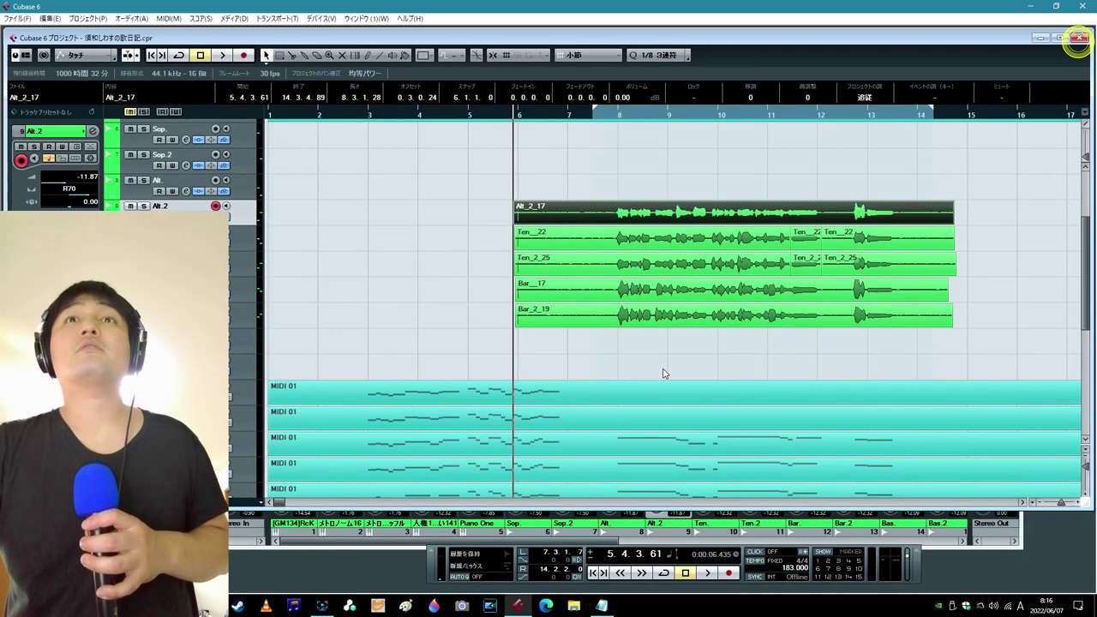
{"action": "double_click", "coordinate": [775, 442]}
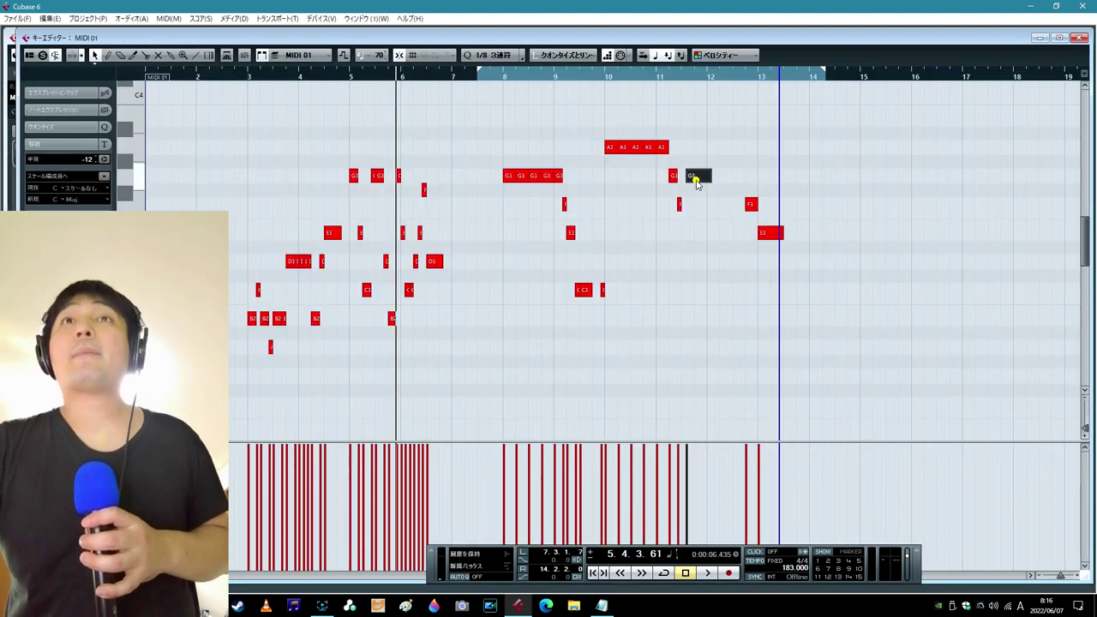
{"action": "left_click_drag", "start_coordinate": [696, 182], "coordinate": [690, 180]}
{"action": "left_click", "coordinate": [1080, 38]}
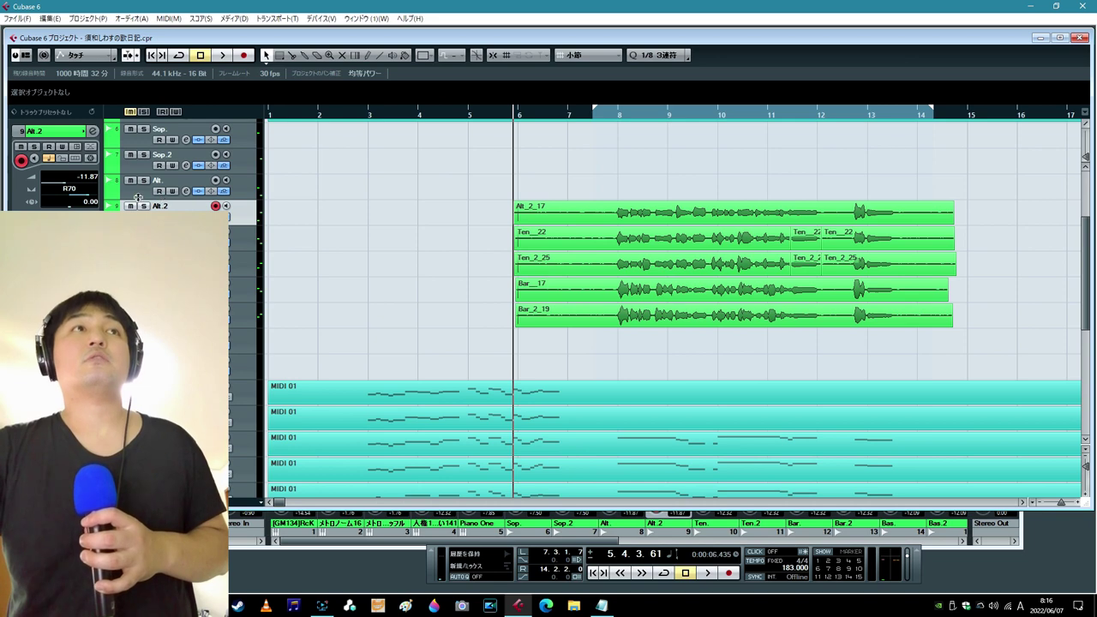
- Record a vocal take on the Alt. track from just before bar 6, using the third visible MIDI part and the lyrics note as guides
{"action": "double_click", "coordinate": [621, 442]}
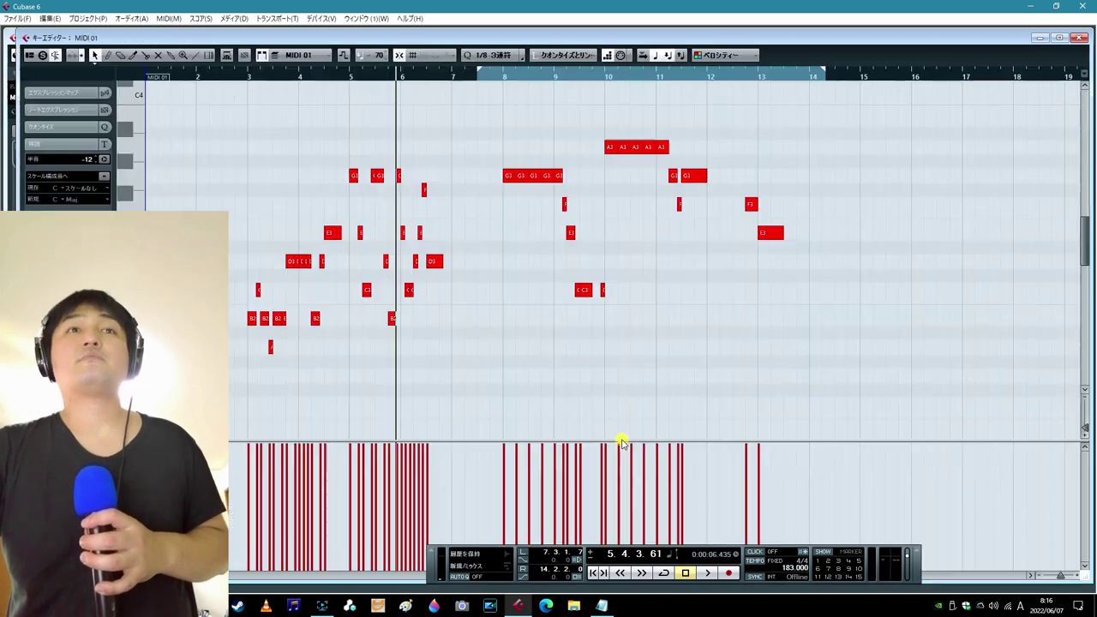
{"action": "left_click", "coordinate": [731, 573]}
{"action": "key", "text": "alt+Tab"}
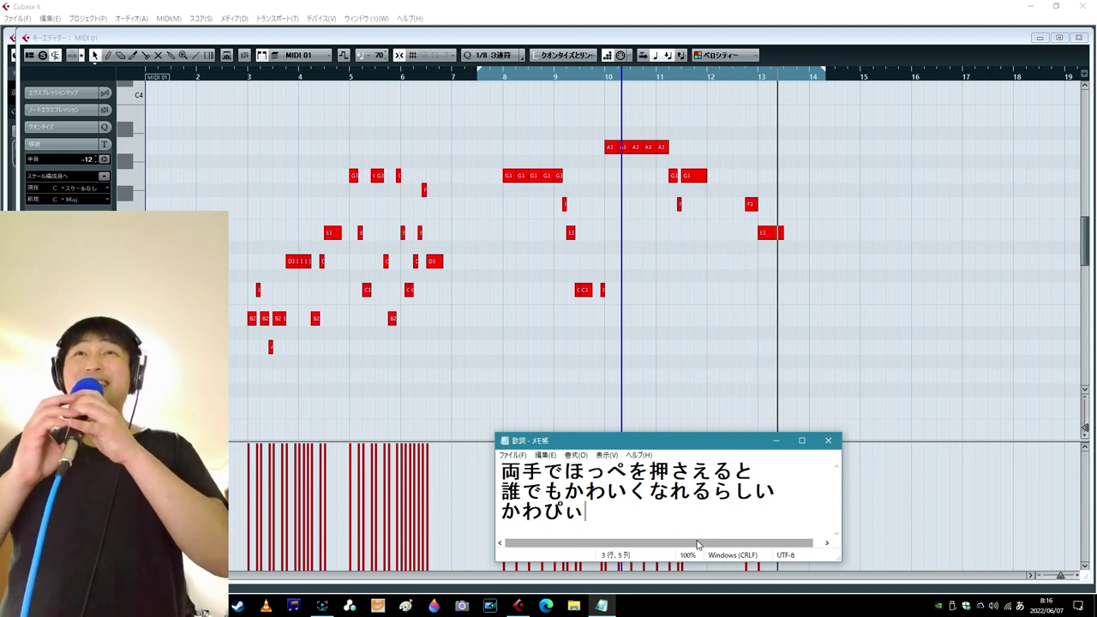
{"action": "left_click", "coordinate": [602, 605]}
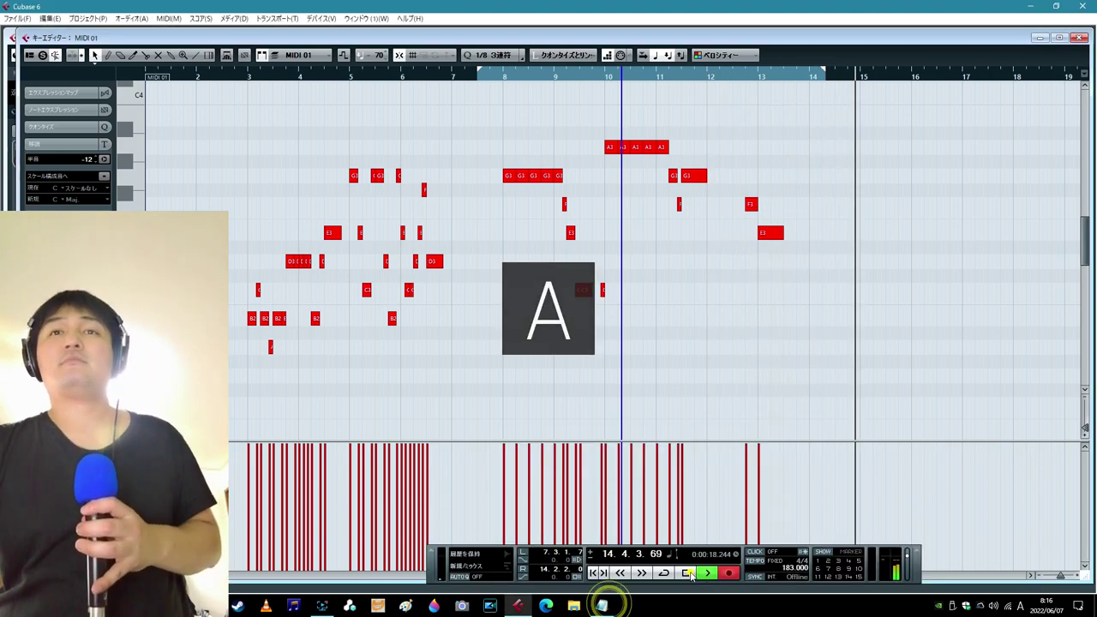
{"action": "left_click", "coordinate": [686, 573]}
{"action": "left_click", "coordinate": [1081, 38]}
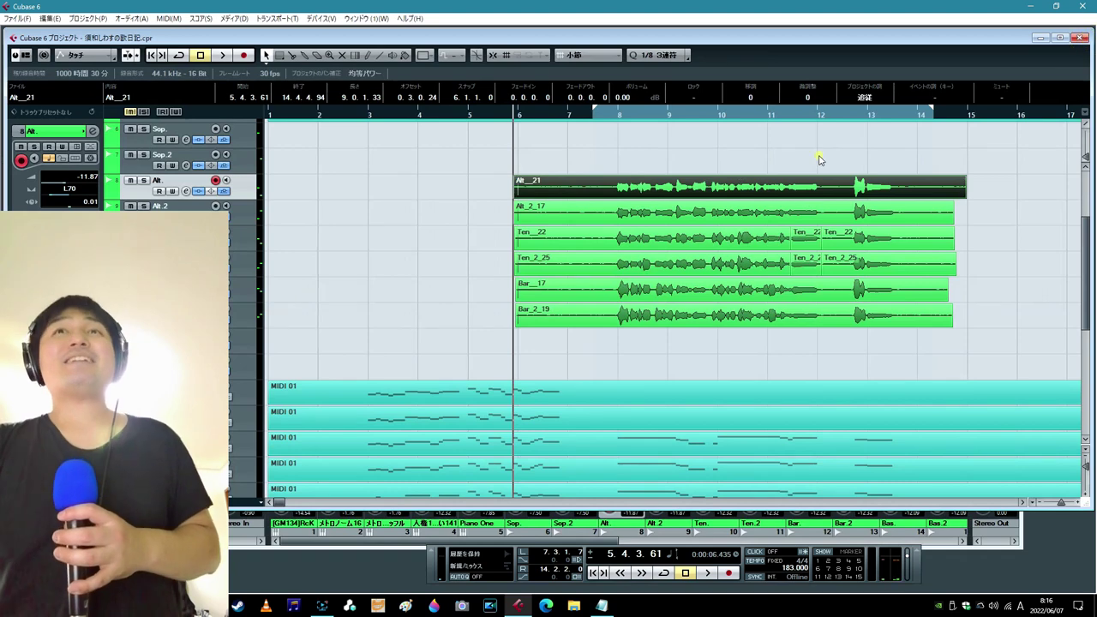
- Cut off the silent tails of all six vocal takes midway through bar 13 and trim their starts to about 7.4.2
{"action": "left_click", "coordinate": [816, 161]}
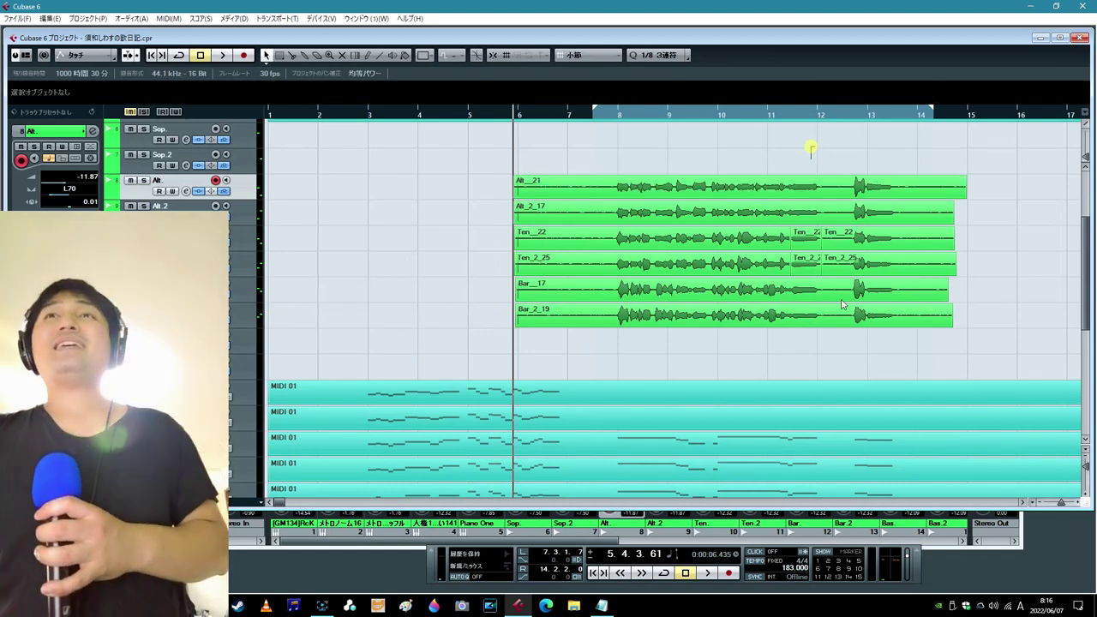
{"action": "left_click_drag", "start_coordinate": [881, 287], "coordinate": [880, 315]}
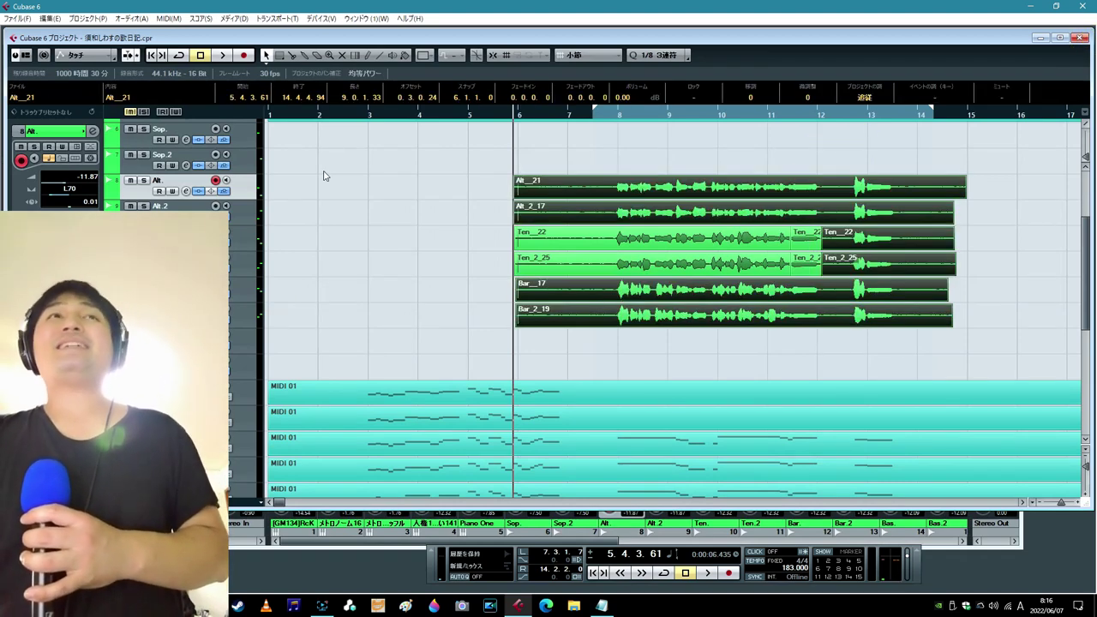
{"action": "left_click", "coordinate": [293, 55]}
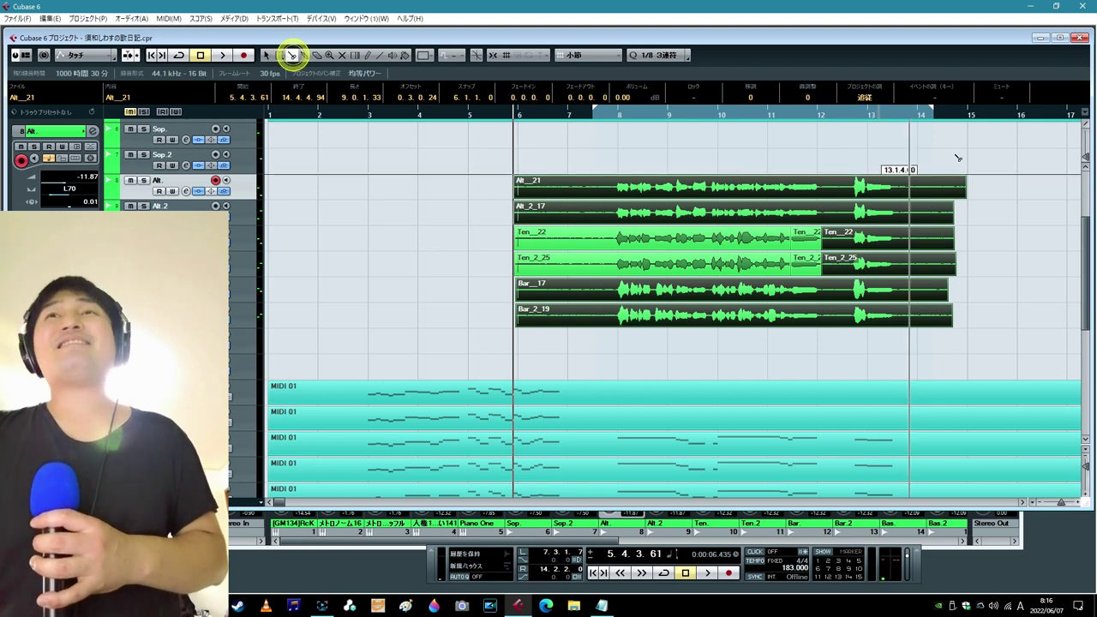
{"action": "left_click", "coordinate": [896, 185]}
{"action": "key", "text": "Delete"}
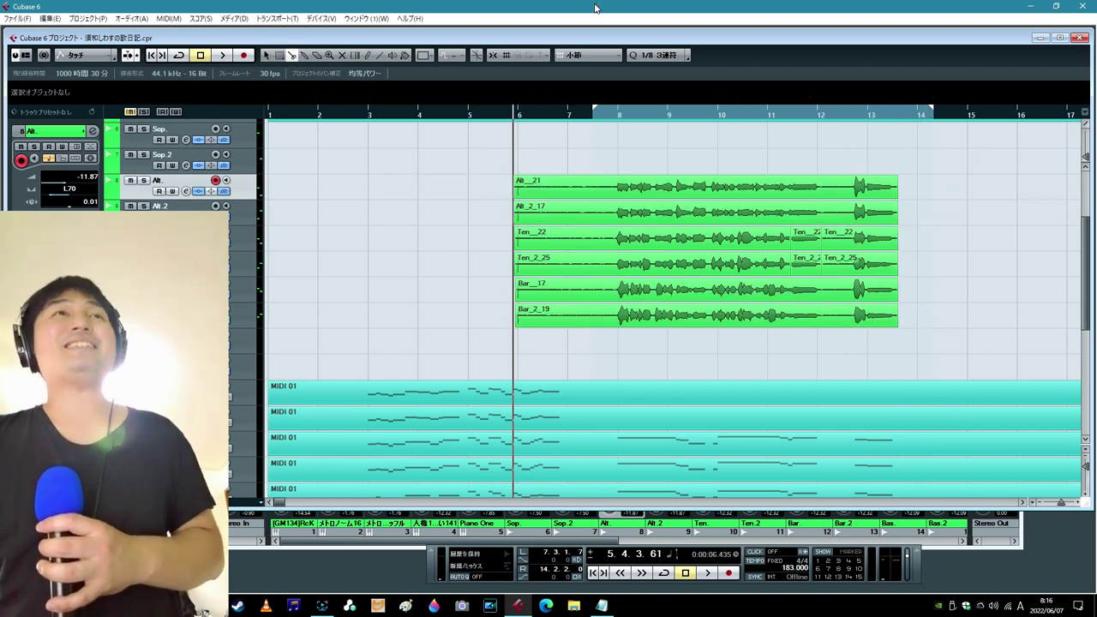
{"action": "left_click", "coordinate": [266, 56]}
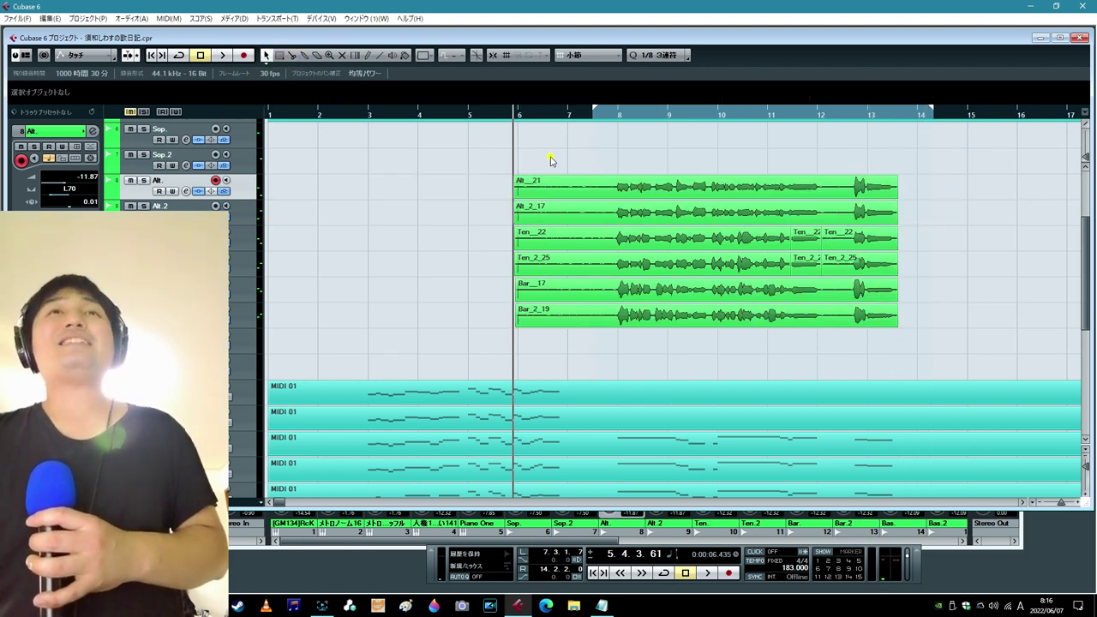
{"action": "left_click_drag", "start_coordinate": [559, 343], "coordinate": [613, 326]}
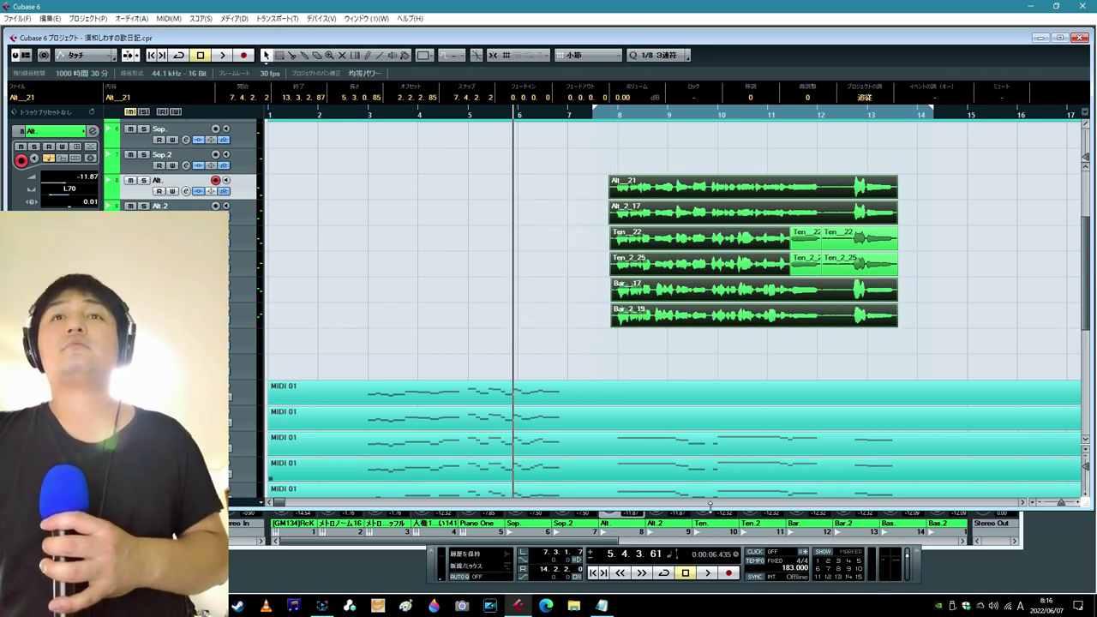
- Play back the six trimmed takes with the piano and muted metronomes, then replay the phrase from around bar 7
{"action": "left_click", "coordinate": [634, 574]}
{"action": "left_click", "coordinate": [708, 572]}
{"action": "left_click", "coordinate": [485, 294]}
{"action": "scroll", "coordinate": [485, 289], "scroll_direction": "up", "scroll_amount": 4}
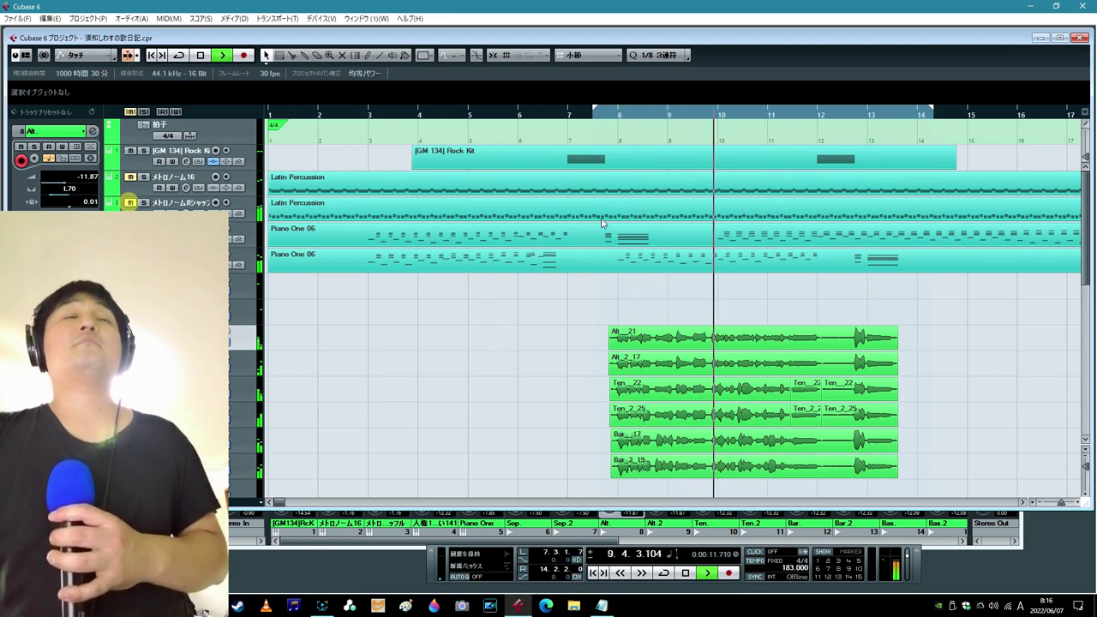
{"action": "scroll", "coordinate": [610, 219], "scroll_direction": "down", "scroll_amount": 3}
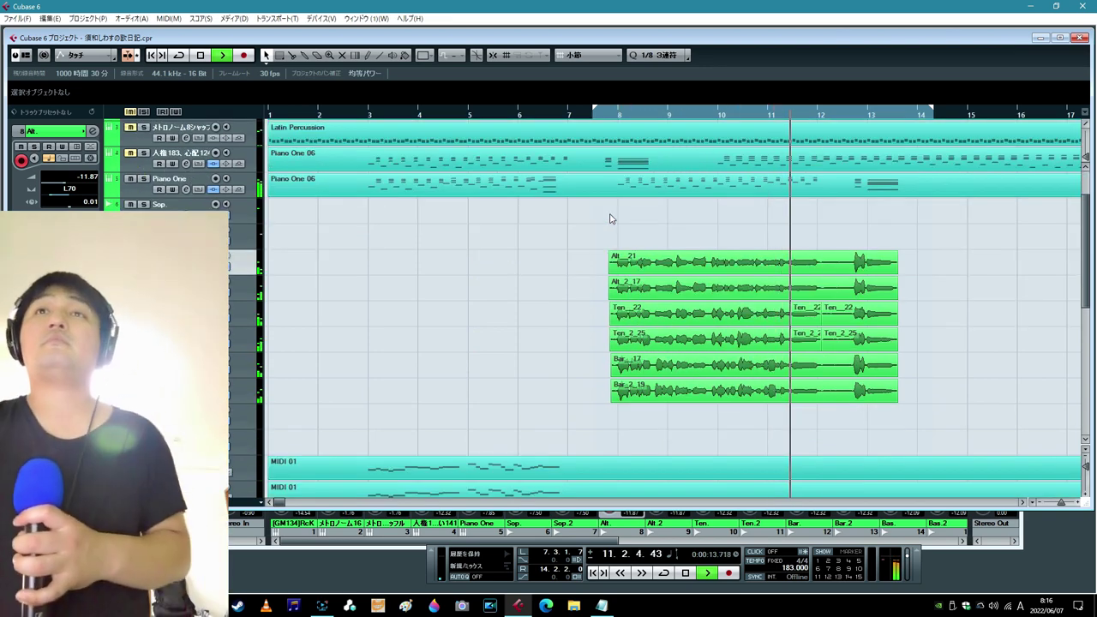
{"action": "left_click", "coordinate": [566, 115]}
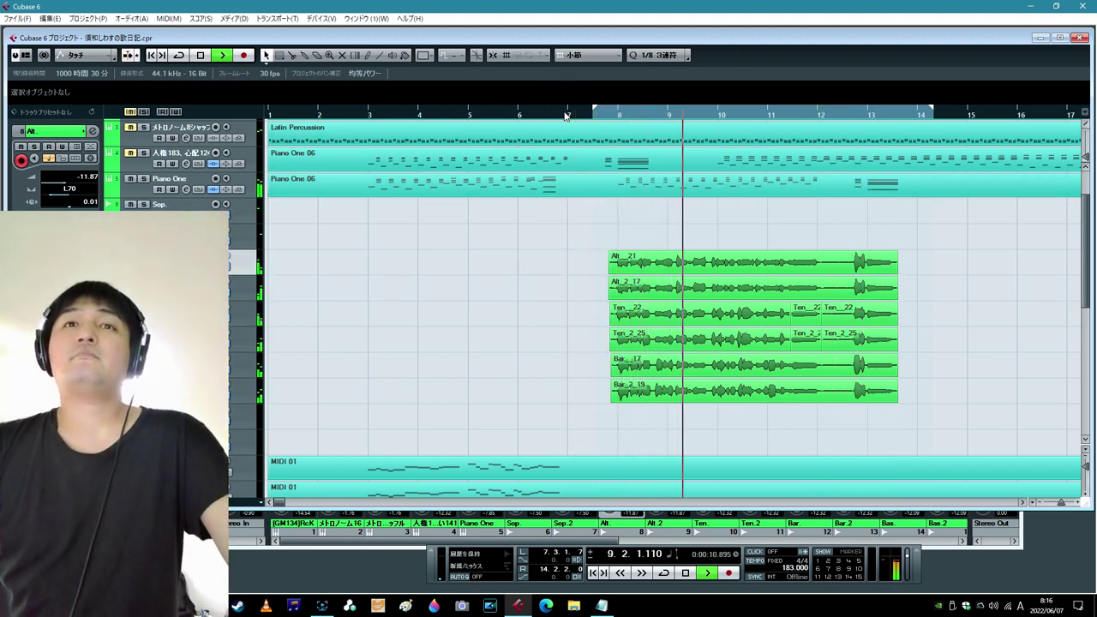
- Stop playback and raise the Ten. and Ten.2 channel volumes equally in the mixer
{"action": "key", "text": "F3"}
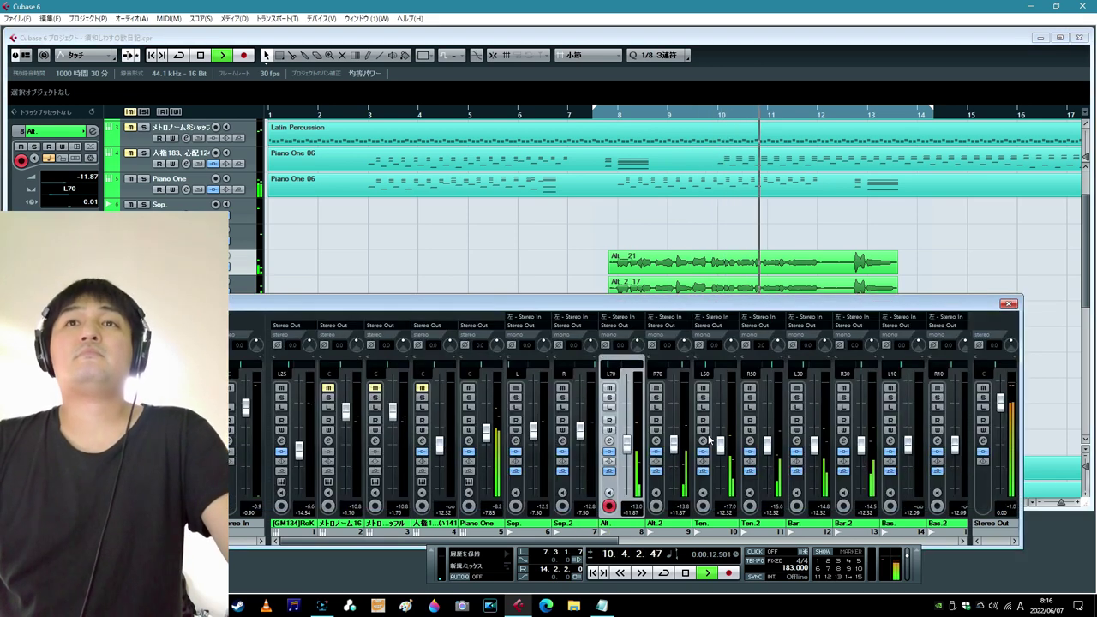
{"action": "left_click", "coordinate": [688, 576]}
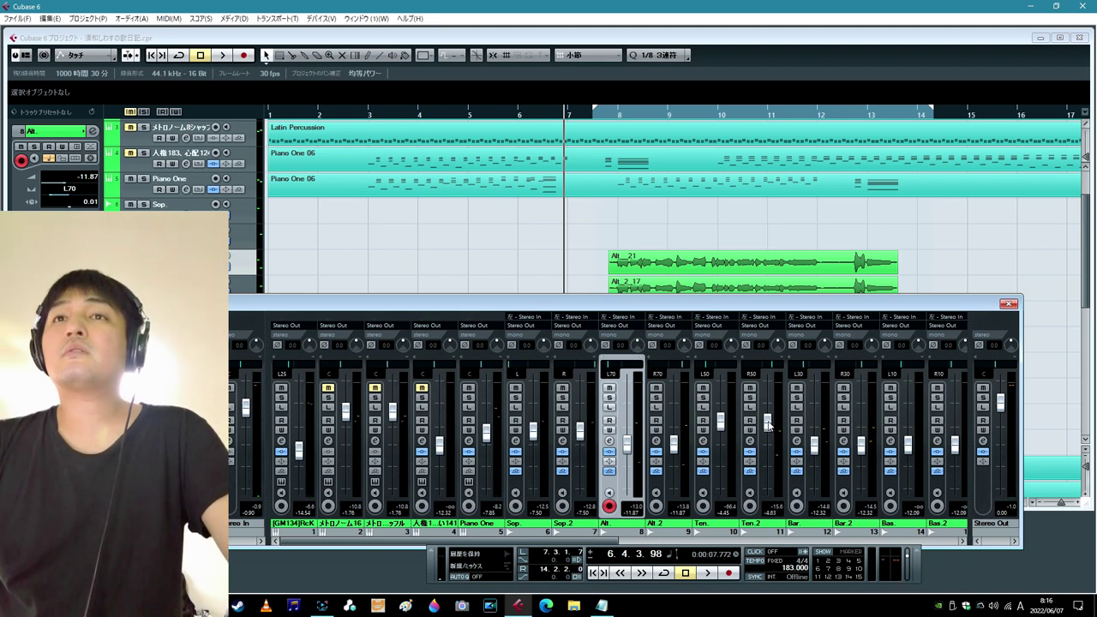
{"action": "key", "text": "F3"}
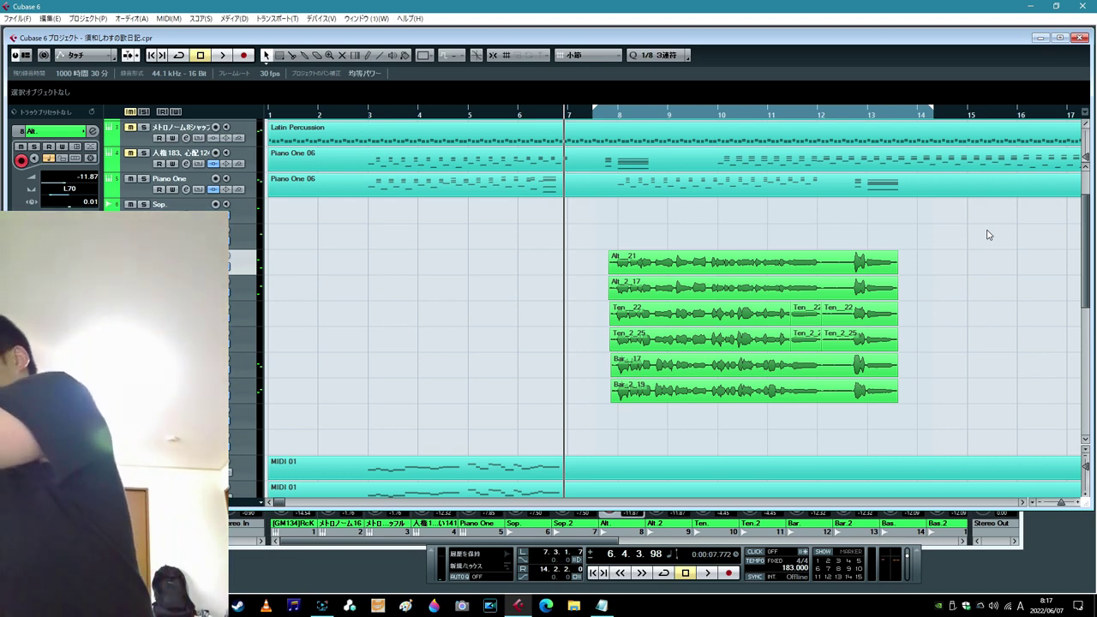
- Play from just before bar 7 and trim the starts of all six vocal takes slightly further
{"action": "left_click", "coordinate": [707, 573]}
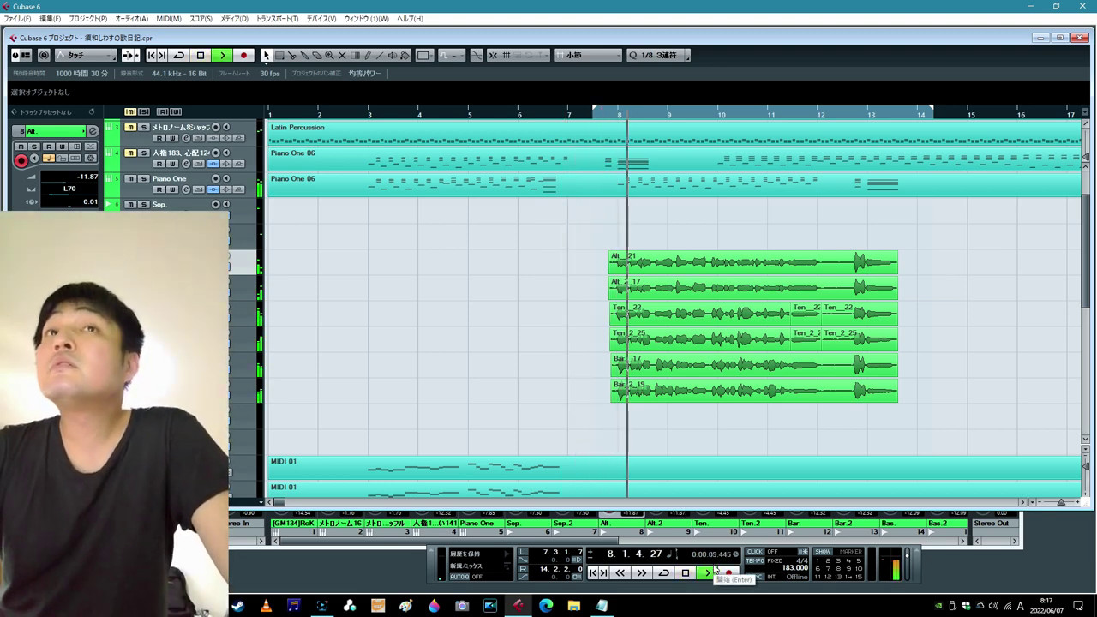
{"action": "left_click_drag", "start_coordinate": [583, 232], "coordinate": [635, 414]}
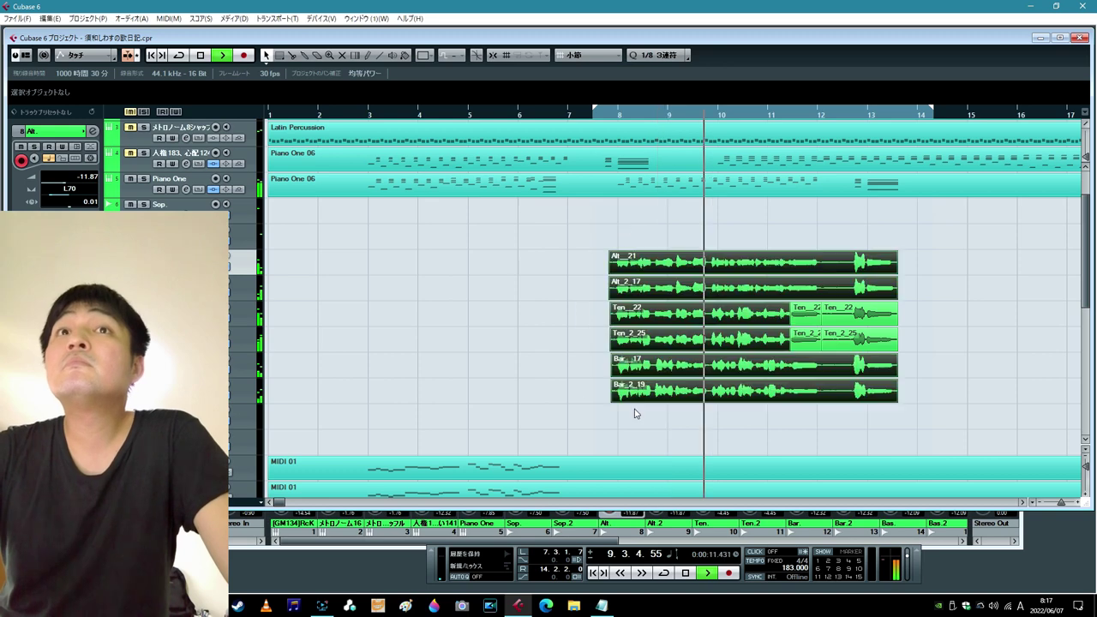
{"action": "left_click", "coordinate": [578, 375]}
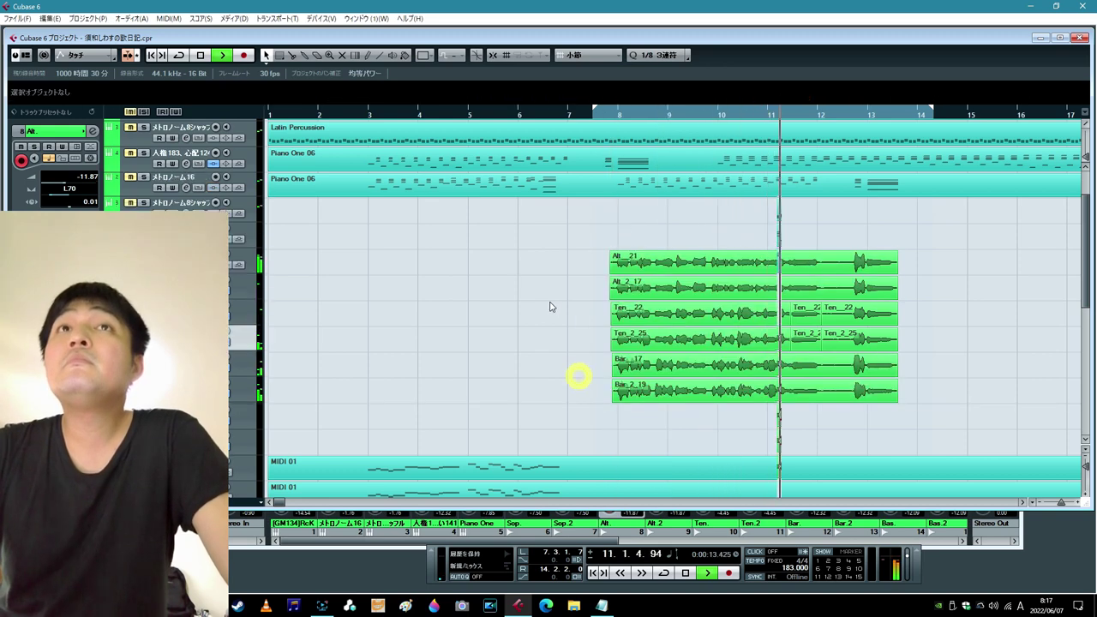
- Move the left locator to 7.4.1.88, just before the takes begin, and replay the phrase from around bar 7
{"action": "scroll", "coordinate": [551, 307], "scroll_direction": "up", "scroll_amount": 3}
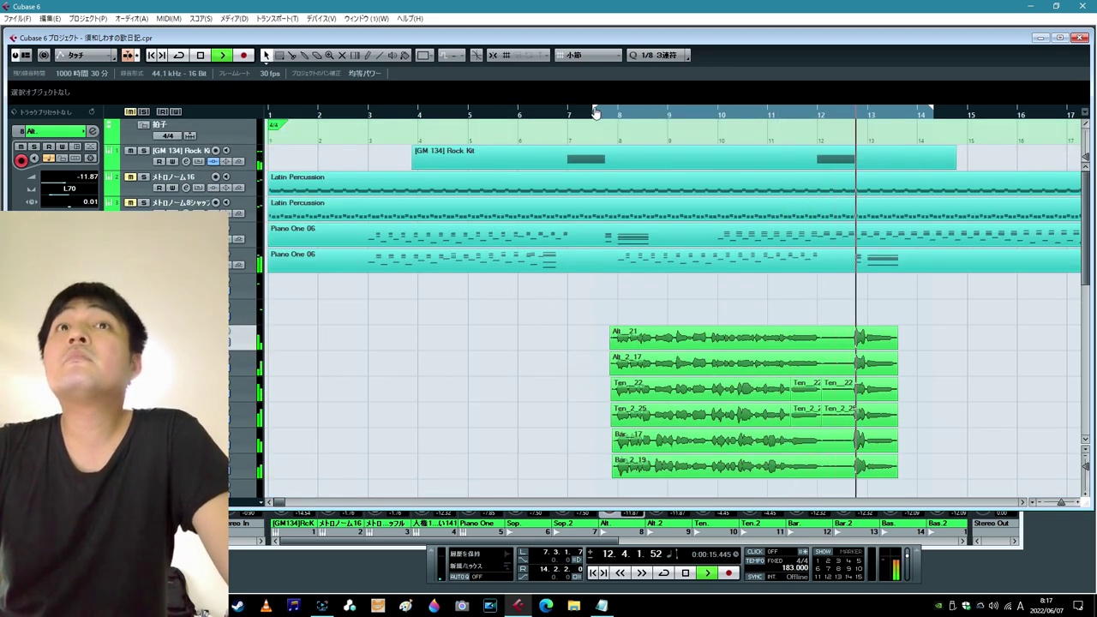
{"action": "left_click", "coordinate": [579, 114]}
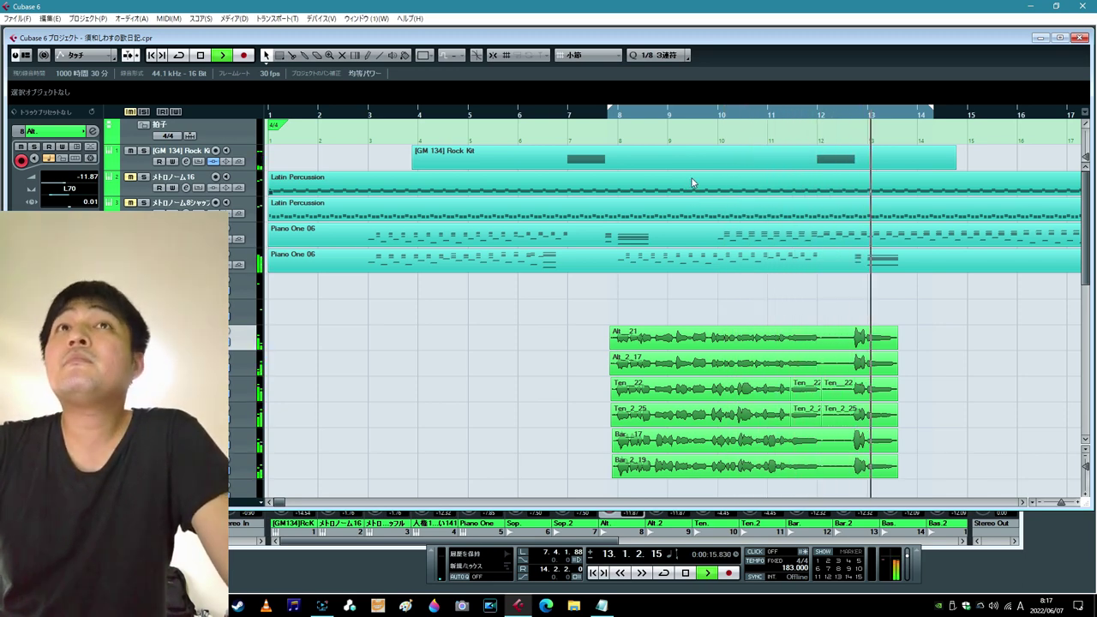
{"action": "left_click", "coordinate": [605, 112]}
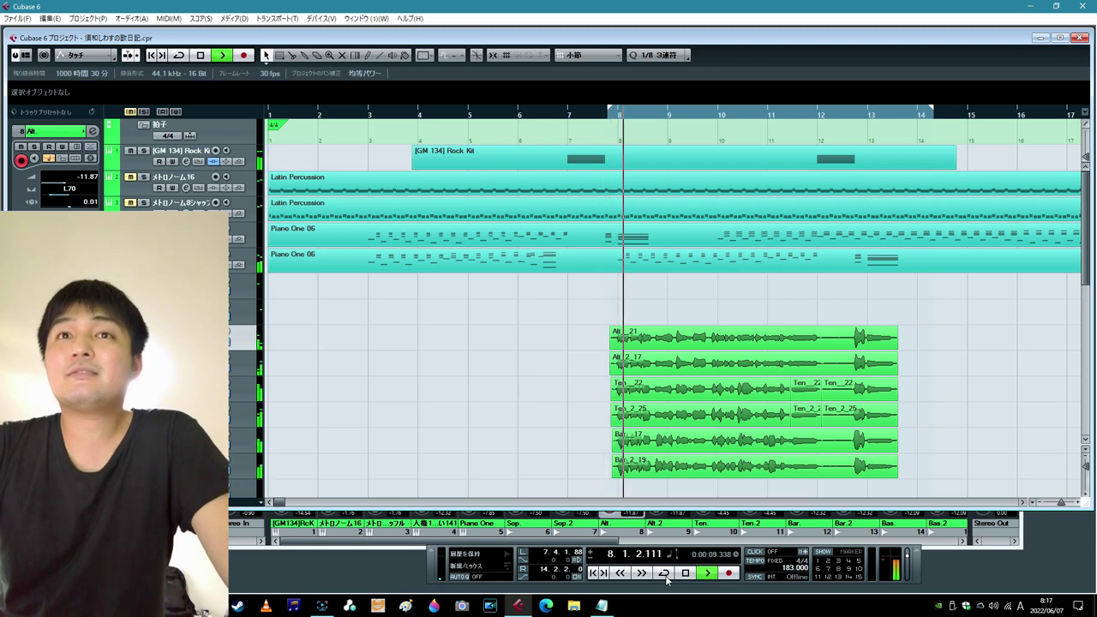
- Raise the Ten. and Ten.2 volumes slightly more in the mixer while listening to the phrase, and stop playback
{"action": "key", "text": "F3"}
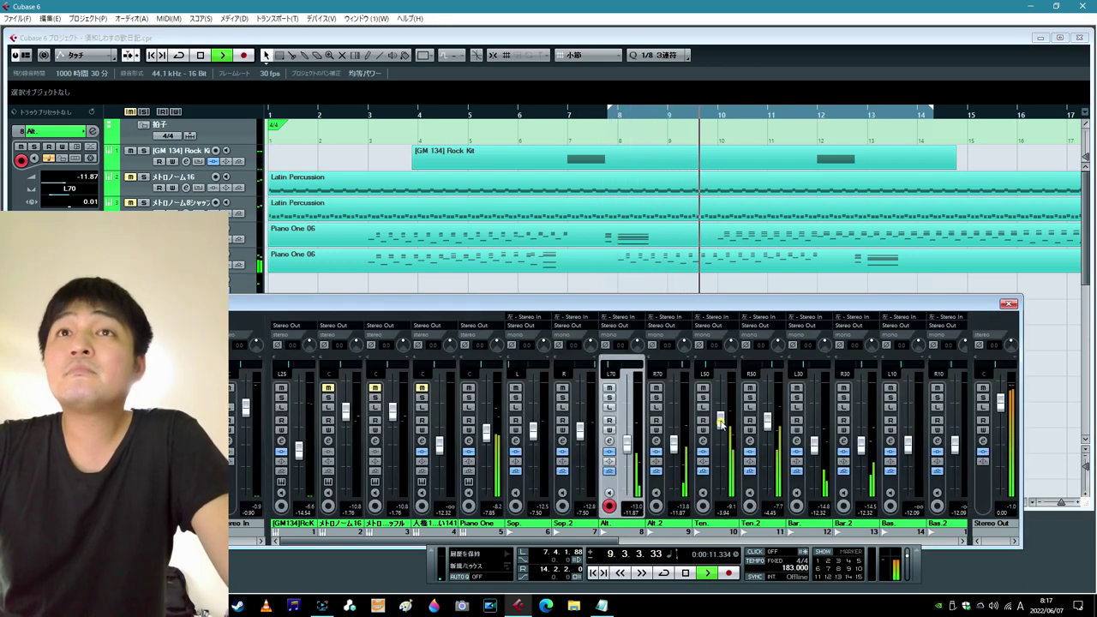
{"action": "left_click_drag", "start_coordinate": [720, 423], "coordinate": [766, 417]}
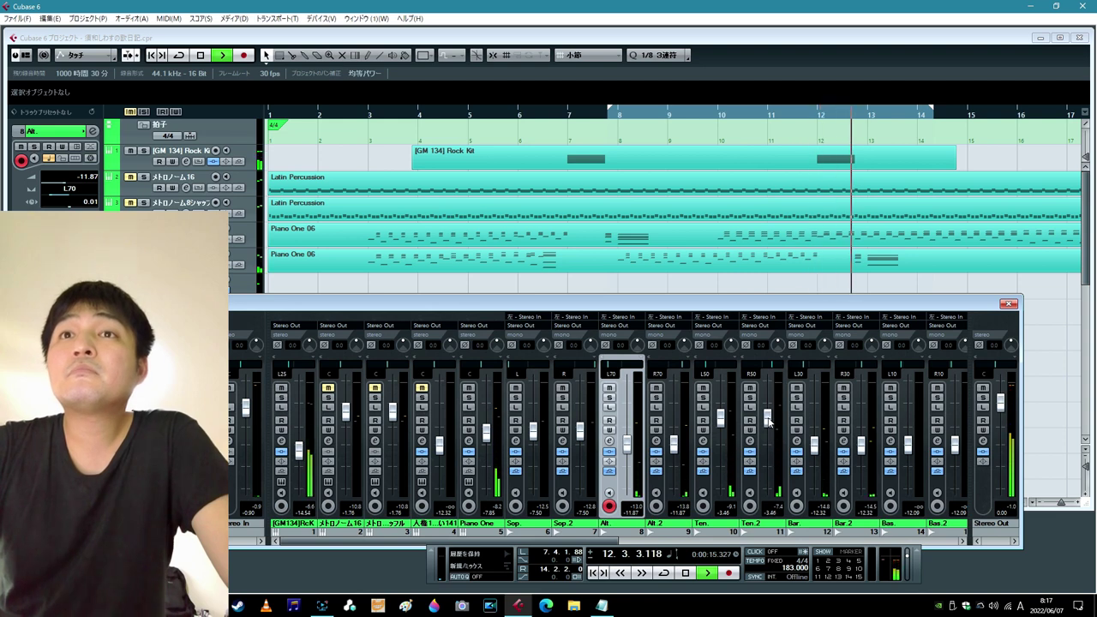
{"action": "left_click_drag", "start_coordinate": [767, 419], "coordinate": [767, 417]}
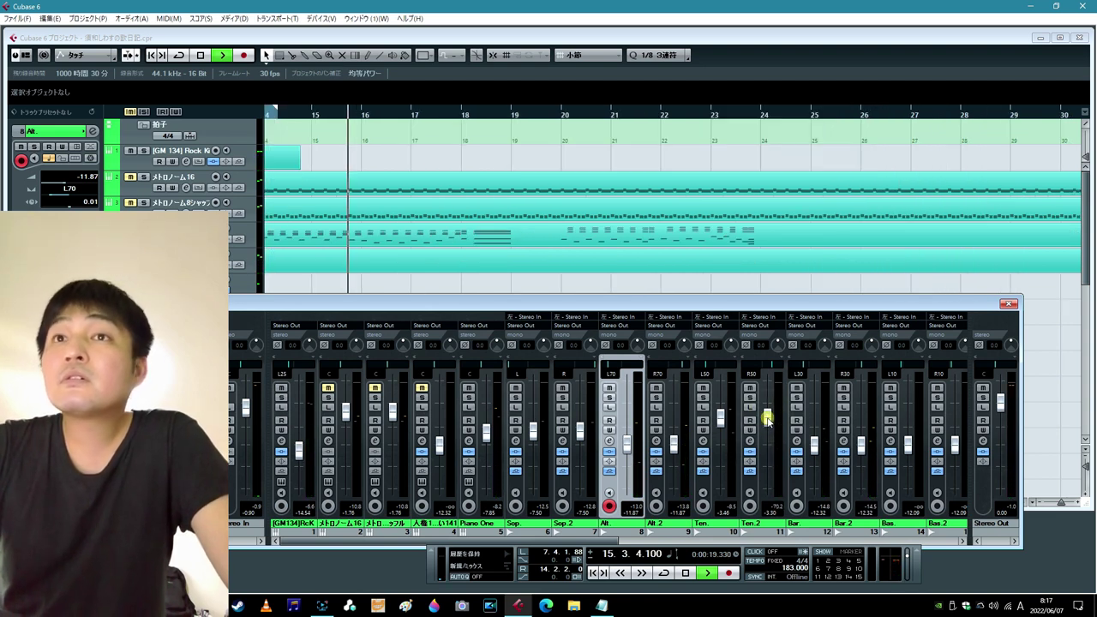
{"action": "left_click", "coordinate": [687, 576]}
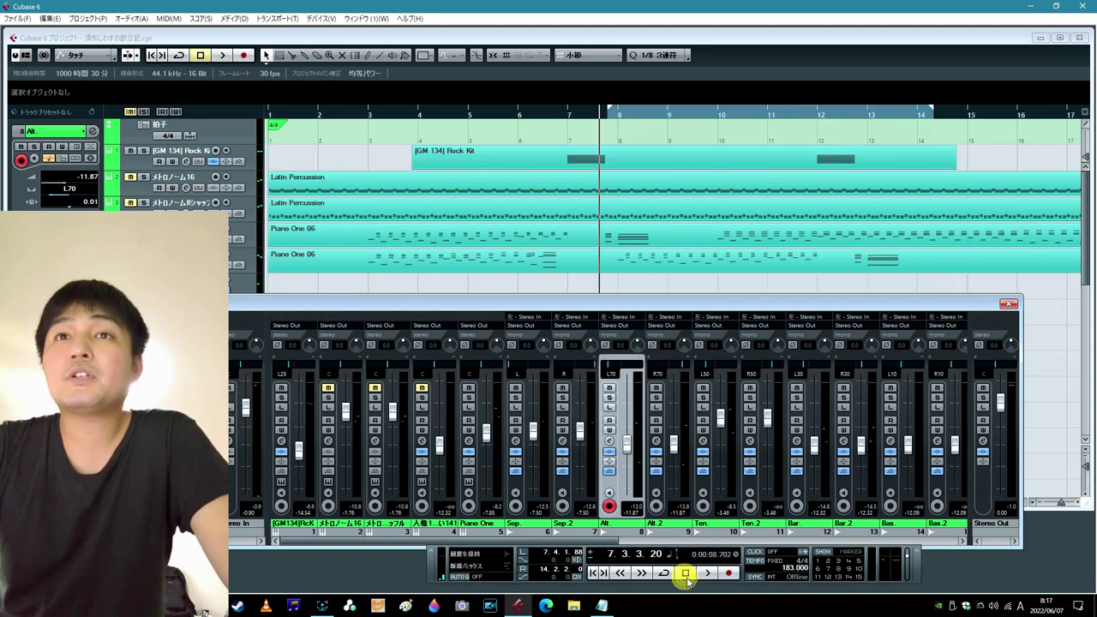
- Return to the project start and export the Stereo Out mixdown to the desktop as a Wave file named 両手でほっぺ
{"action": "left_click", "coordinate": [593, 572]}
{"action": "left_click", "coordinate": [17, 18]}
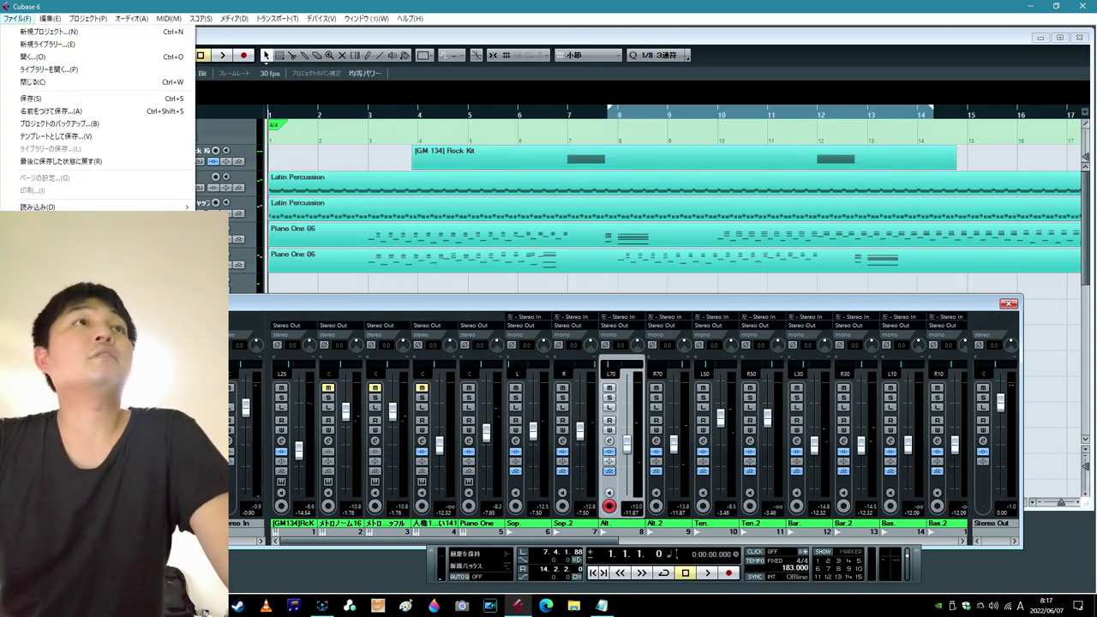
{"action": "mouse_move", "coordinate": [85, 219]}
{"action": "left_click", "coordinate": [255, 244]}
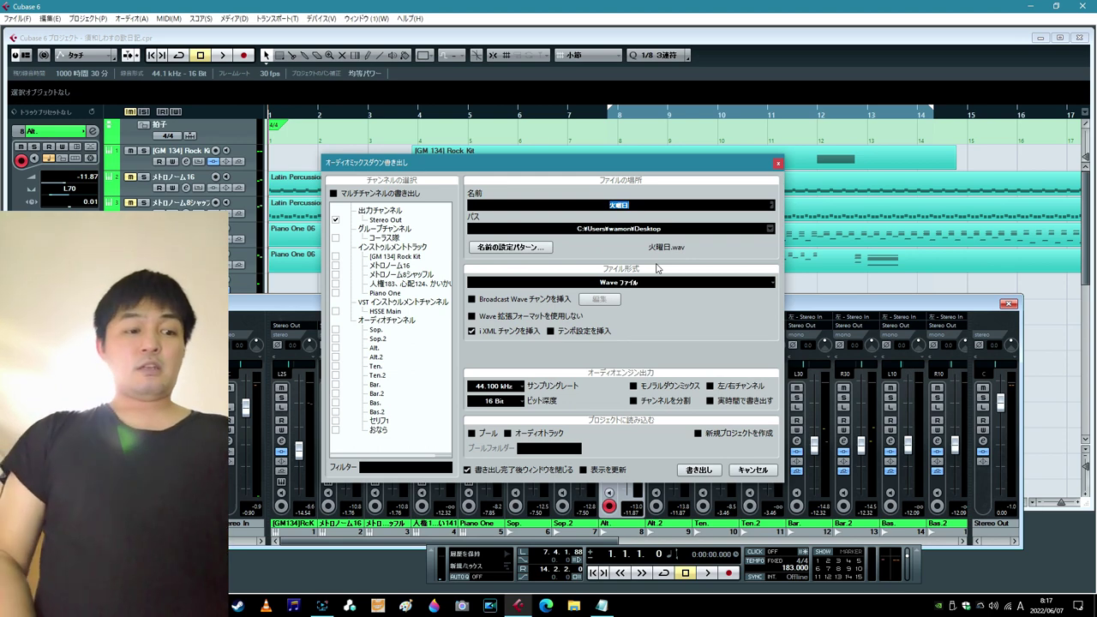
{"action": "type", "text": "ひようごつで"}
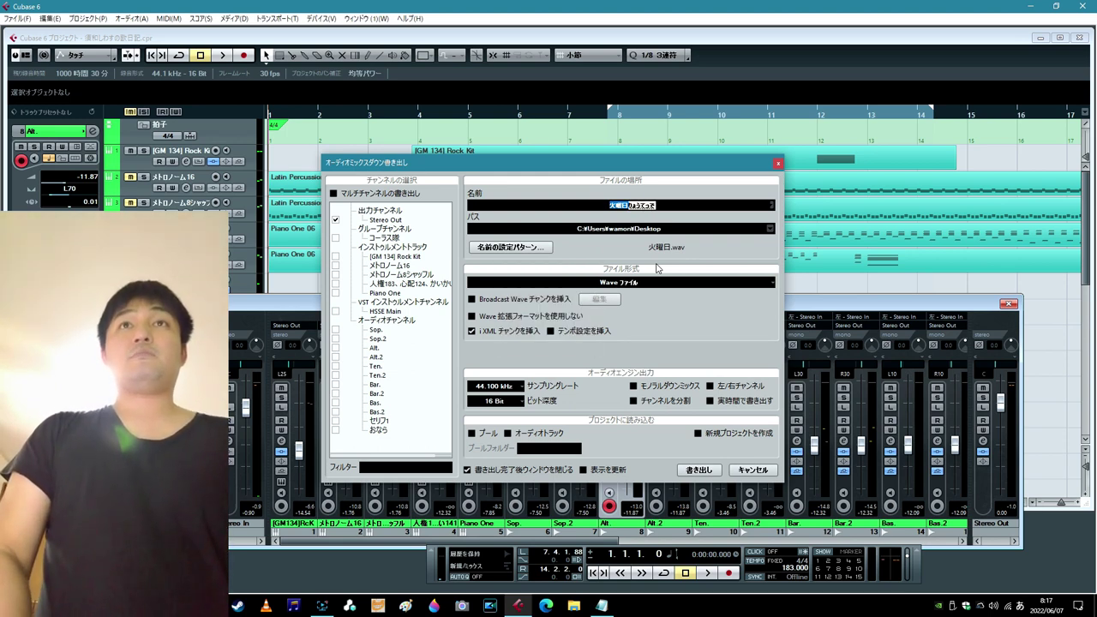
{"action": "key", "text": "Escape"}
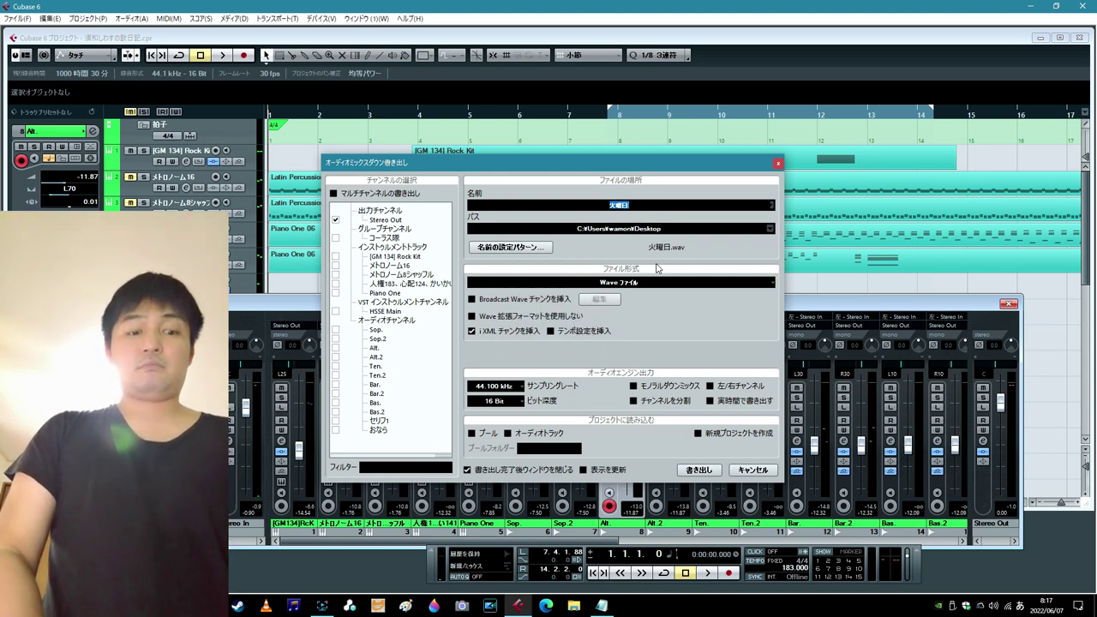
{"action": "type", "text": "りょうてで"}
{"action": "key", "text": "space"}
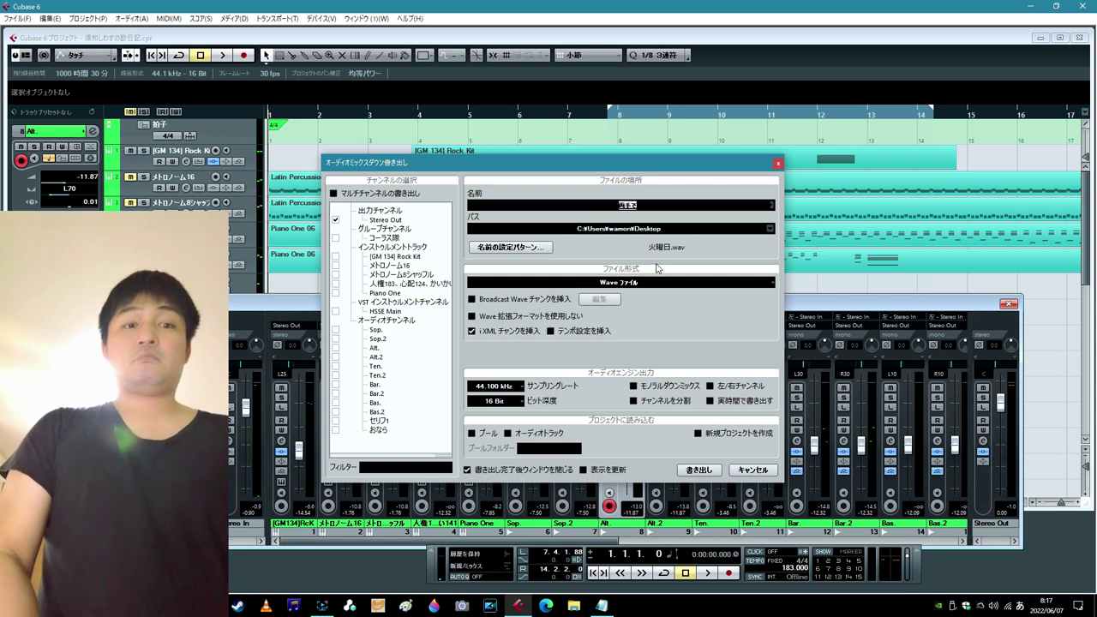
{"action": "key", "text": "Return"}
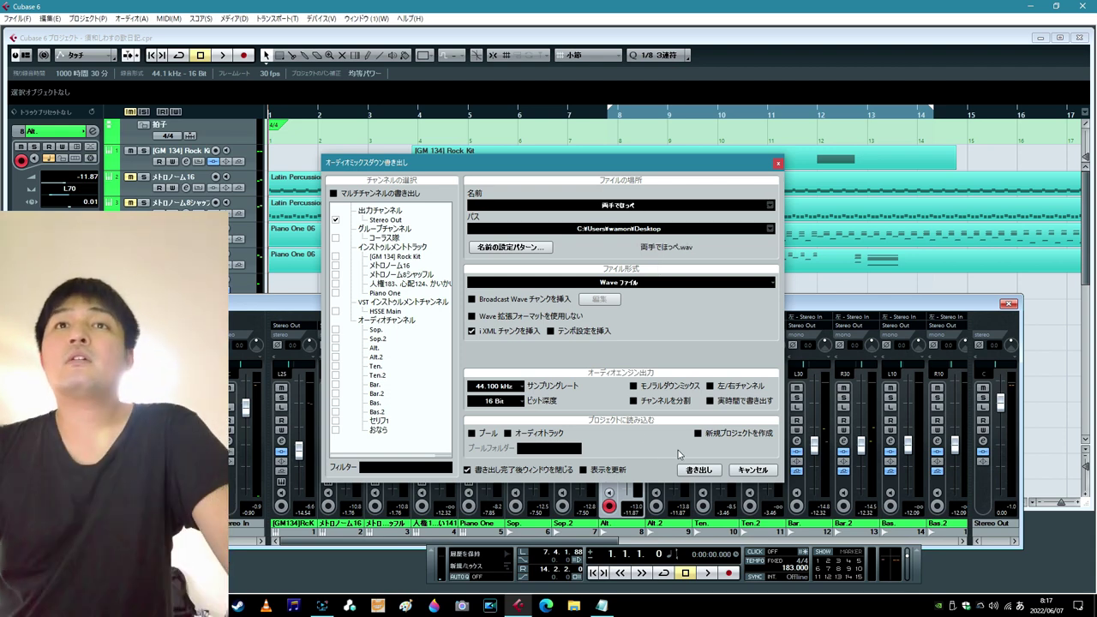
{"action": "left_click", "coordinate": [690, 471]}
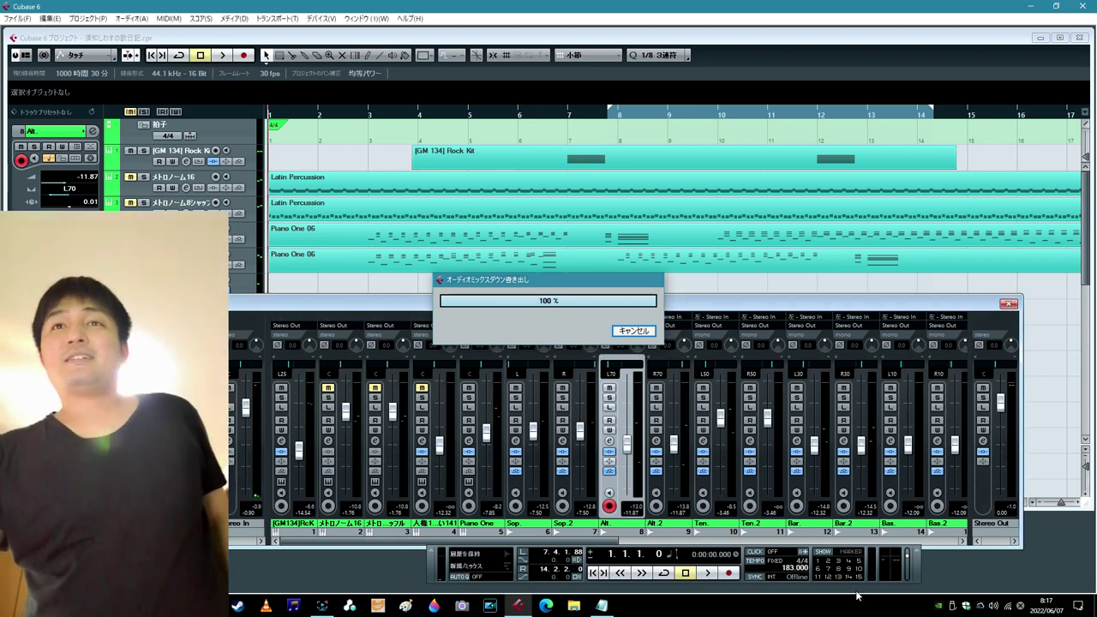
- Switch to the desktop to look for the exported audio file, and clear the icon selection
{"action": "key", "text": "super+d"}
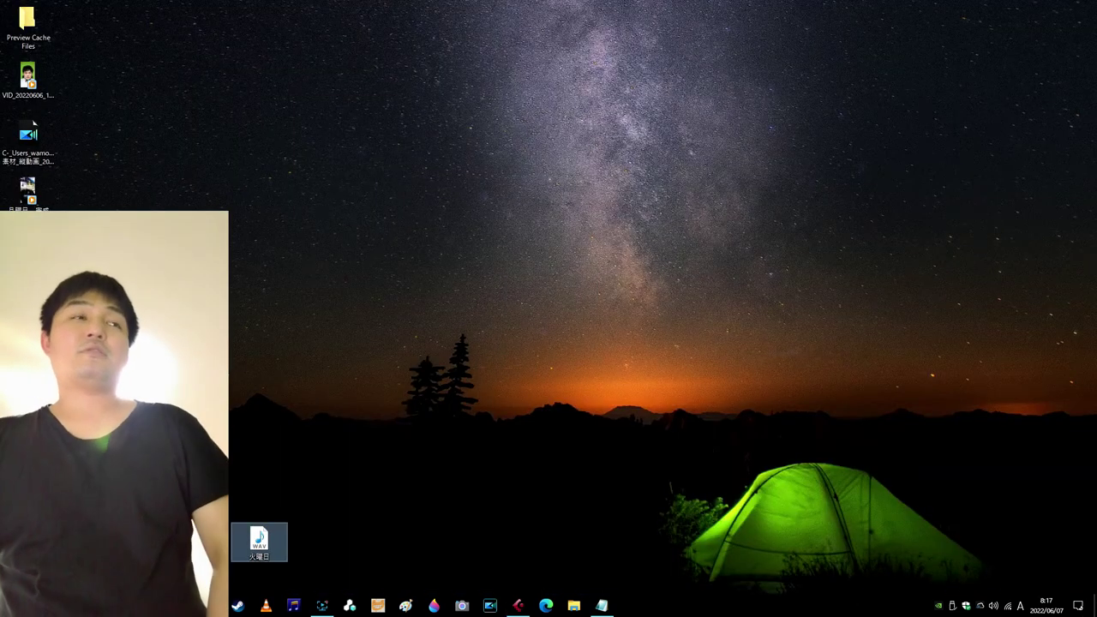
{"action": "left_click", "coordinate": [231, 371]}
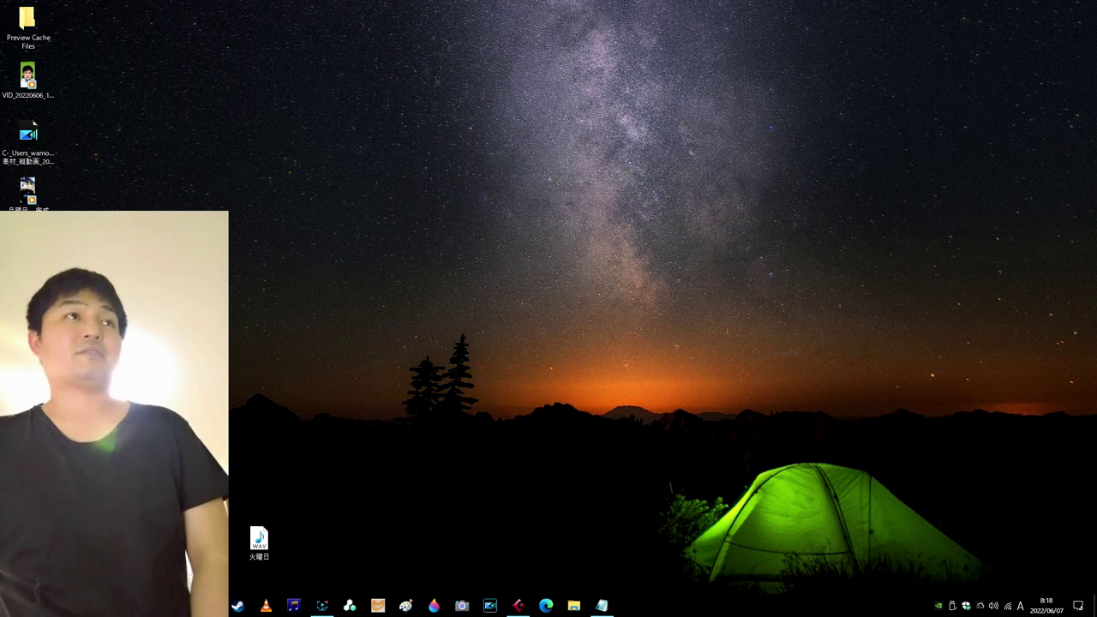
- Place the exported 両手でほっぺ file beside 火曜日 on the desktop, play it through and close the player
{"action": "left_click_drag", "start_coordinate": [249, 475], "coordinate": [316, 538]}
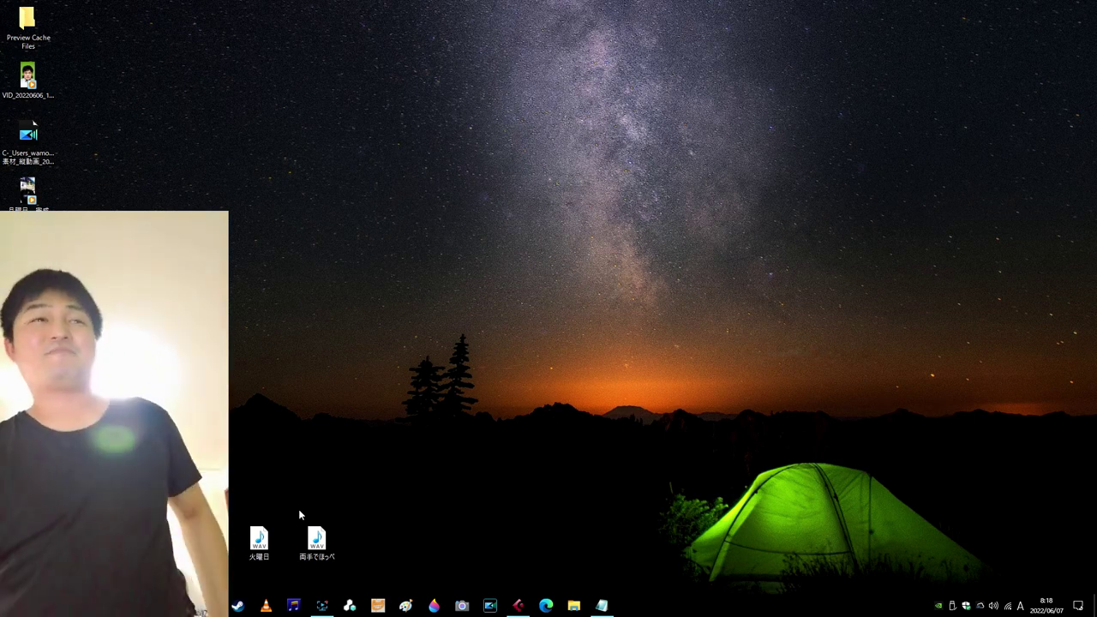
{"action": "double_click", "coordinate": [316, 539]}
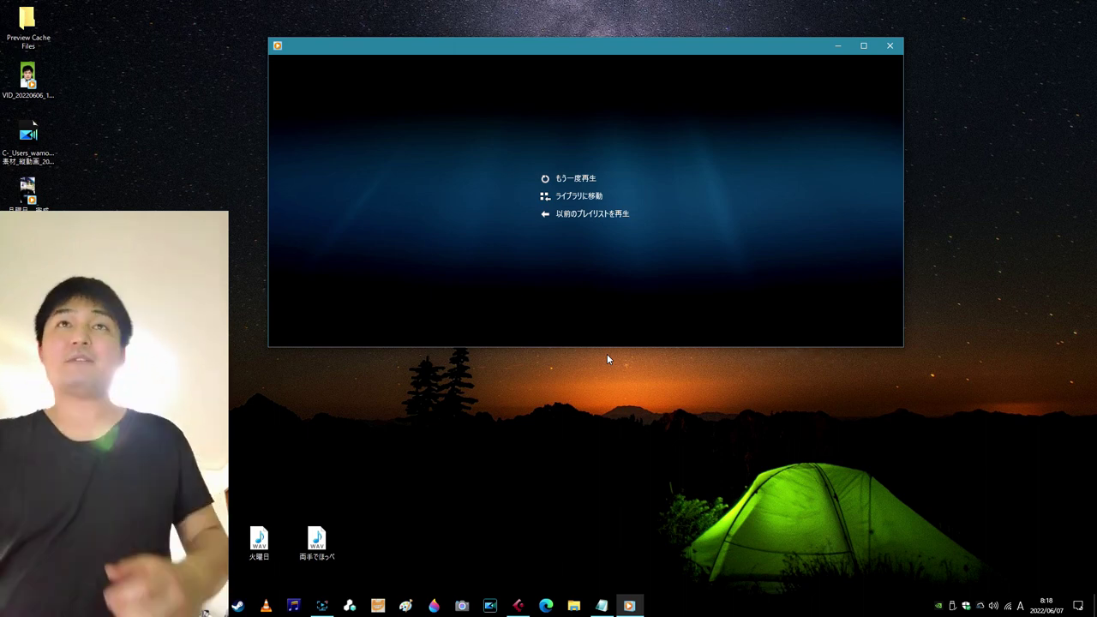
{"action": "left_click", "coordinate": [892, 45]}
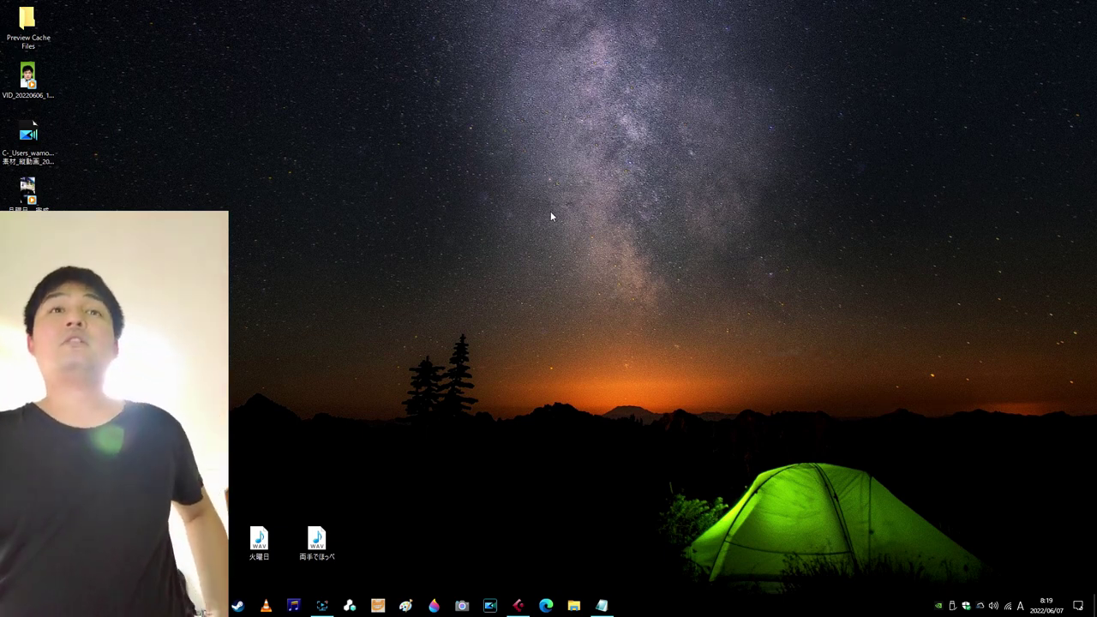
- Switch to Cubase and look over the vocal takes and the MIDI tracks below them in the arrangement
{"action": "left_click", "coordinate": [517, 601]}
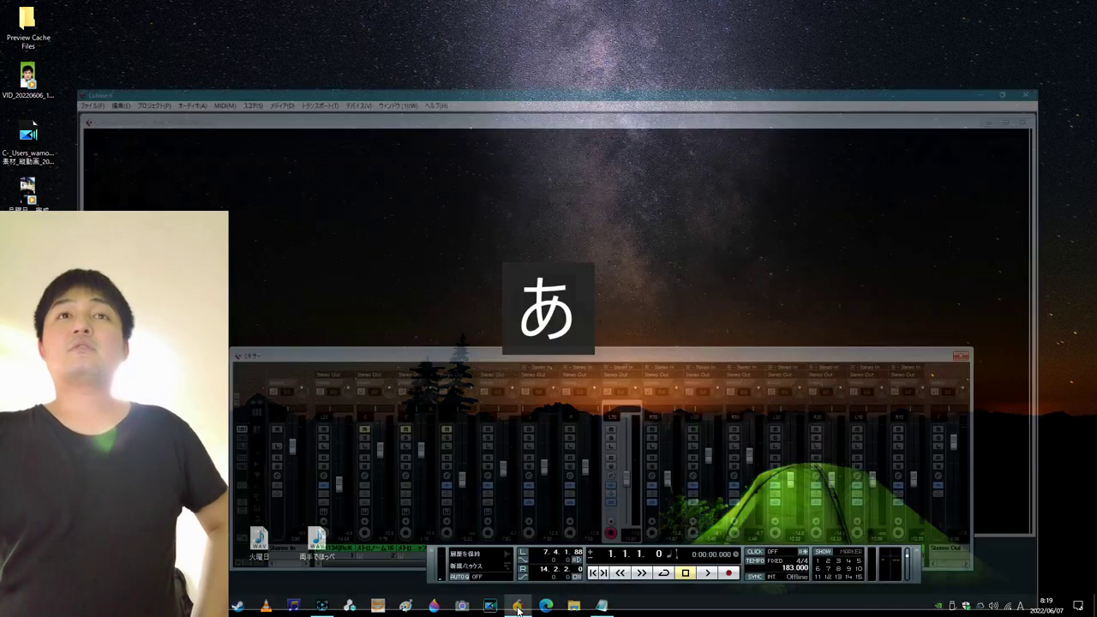
{"action": "left_click", "coordinate": [1038, 412]}
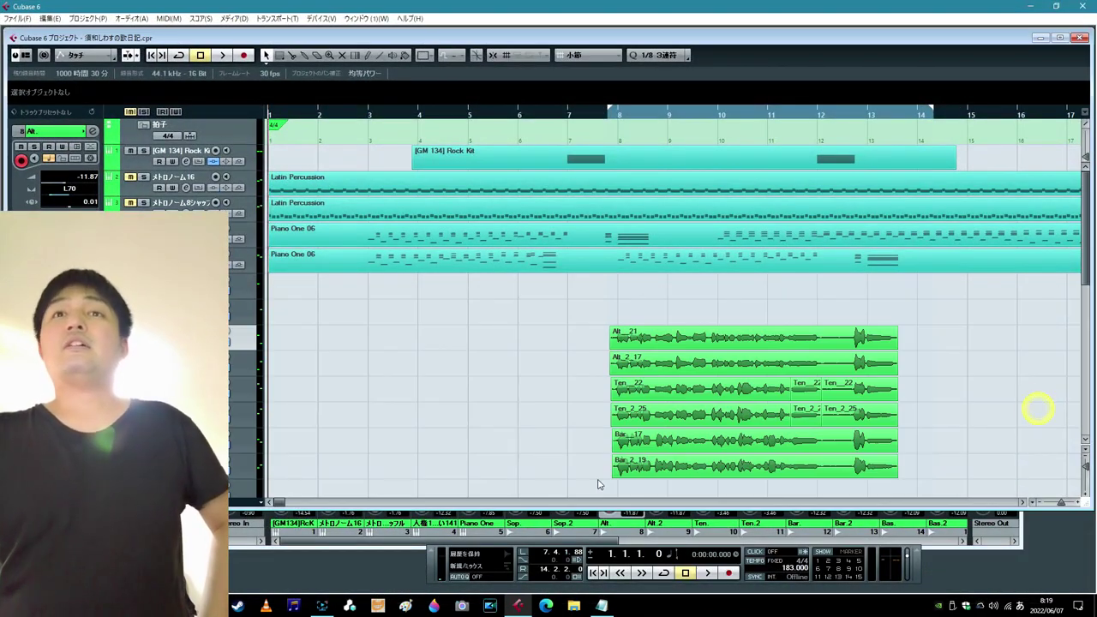
{"action": "left_click", "coordinate": [691, 576]}
{"action": "scroll", "coordinate": [517, 340], "scroll_direction": "down", "scroll_amount": 3}
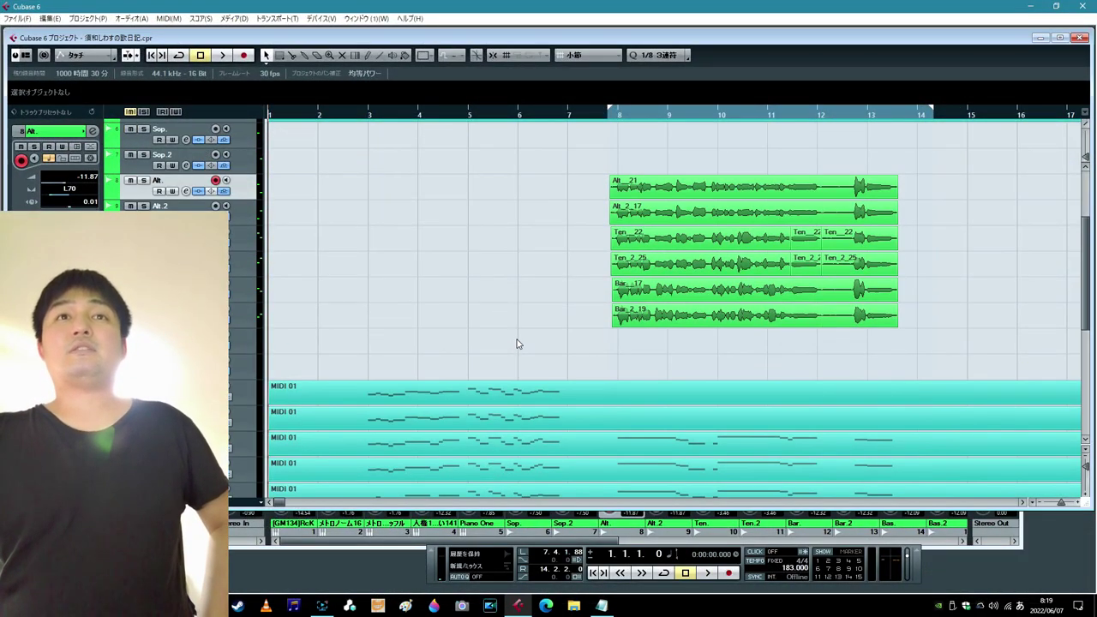
{"action": "scroll", "coordinate": [517, 340], "scroll_direction": "up", "scroll_amount": 3}
{"action": "left_click", "coordinate": [624, 366]}
- Return to the desktop and compare the 火曜日 and 両手でほっぺ audio files by ear, closing the player after each
{"action": "key", "text": "super+d"}
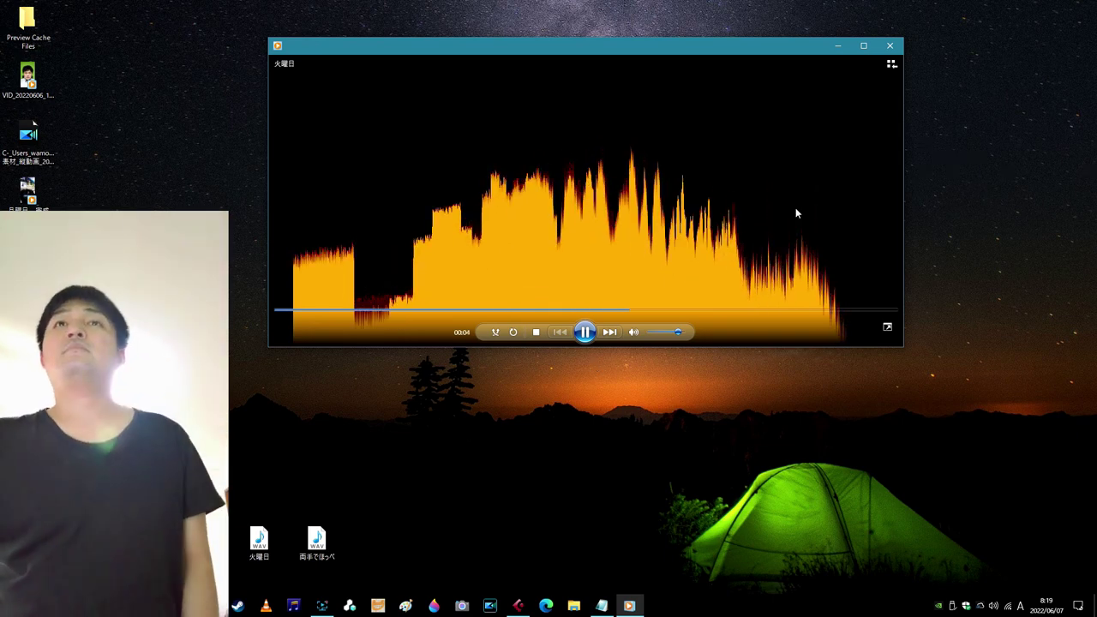
{"action": "left_click", "coordinate": [890, 48]}
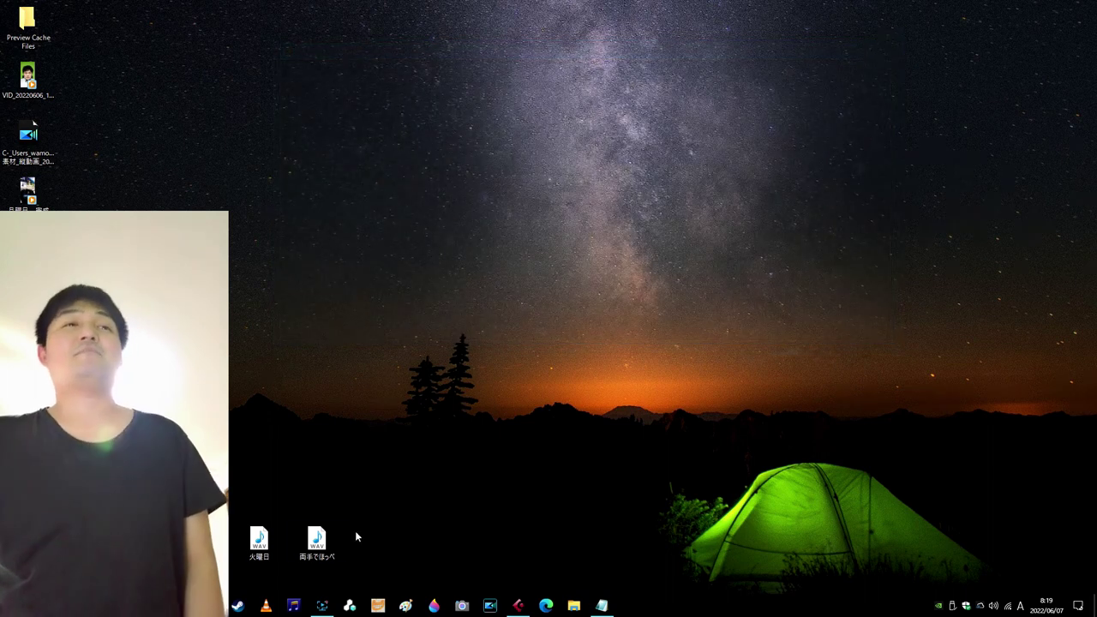
{"action": "double_click", "coordinate": [319, 541]}
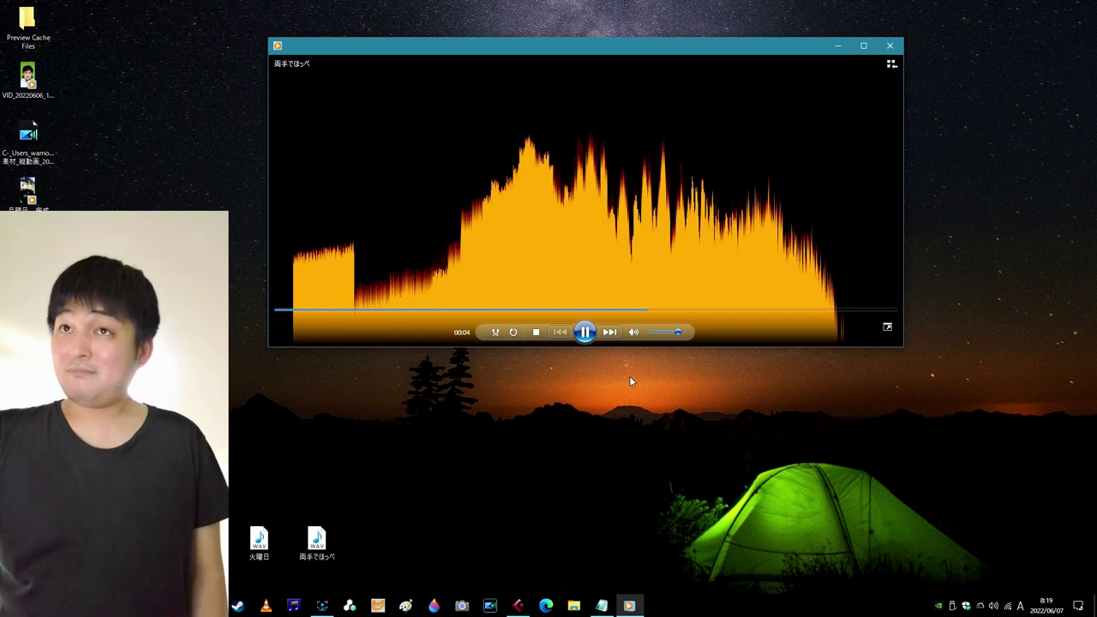
{"action": "left_click", "coordinate": [889, 46]}
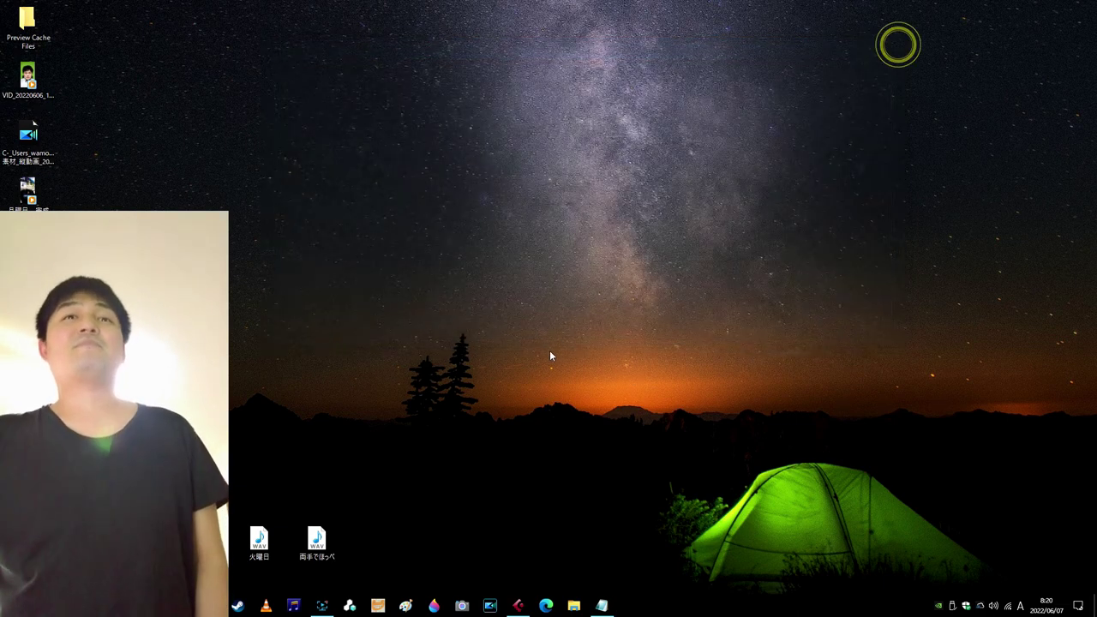
- Return to Cubase, open the project's media Pool and move all unused media to the trash
{"action": "left_click", "coordinate": [518, 605]}
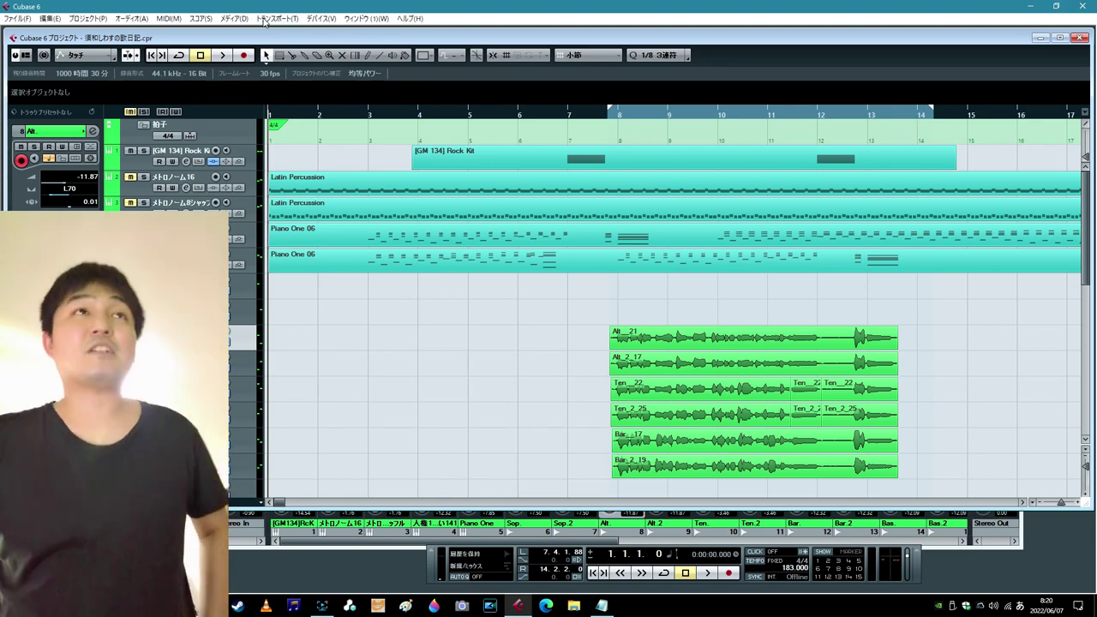
{"action": "left_click", "coordinate": [233, 18]}
{"action": "left_click", "coordinate": [245, 30]}
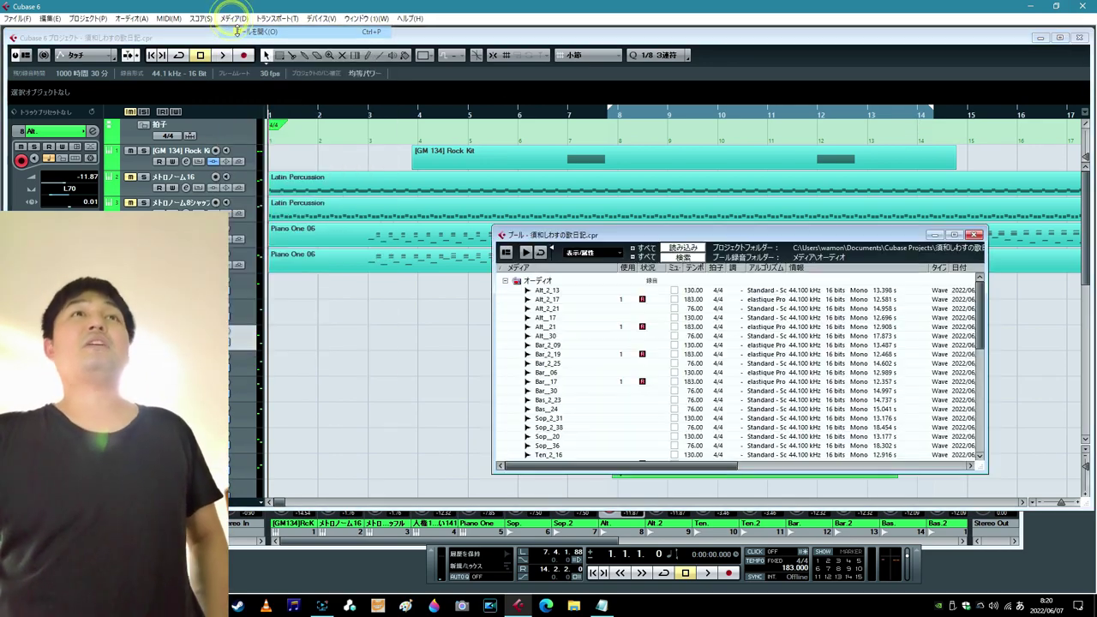
{"action": "right_click", "coordinate": [570, 349]}
{"action": "left_click", "coordinate": [652, 204]}
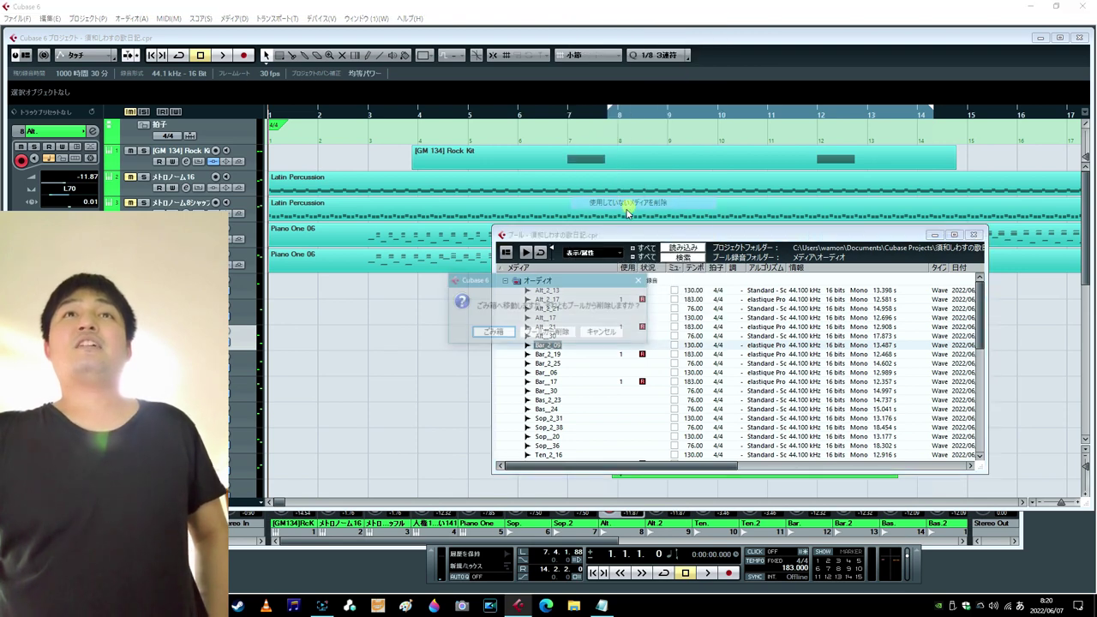
{"action": "left_click", "coordinate": [508, 333]}
- Empty the Pool's trash, deleting the files from the hard disk, and close the Pool
{"action": "right_click", "coordinate": [545, 330]}
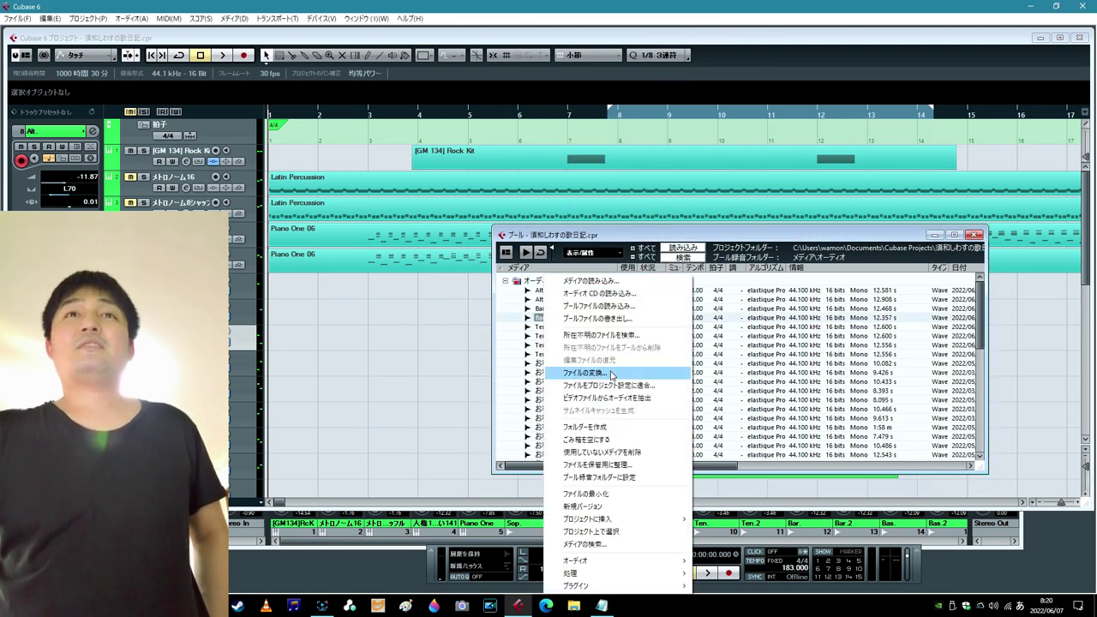
{"action": "left_click", "coordinate": [609, 440]}
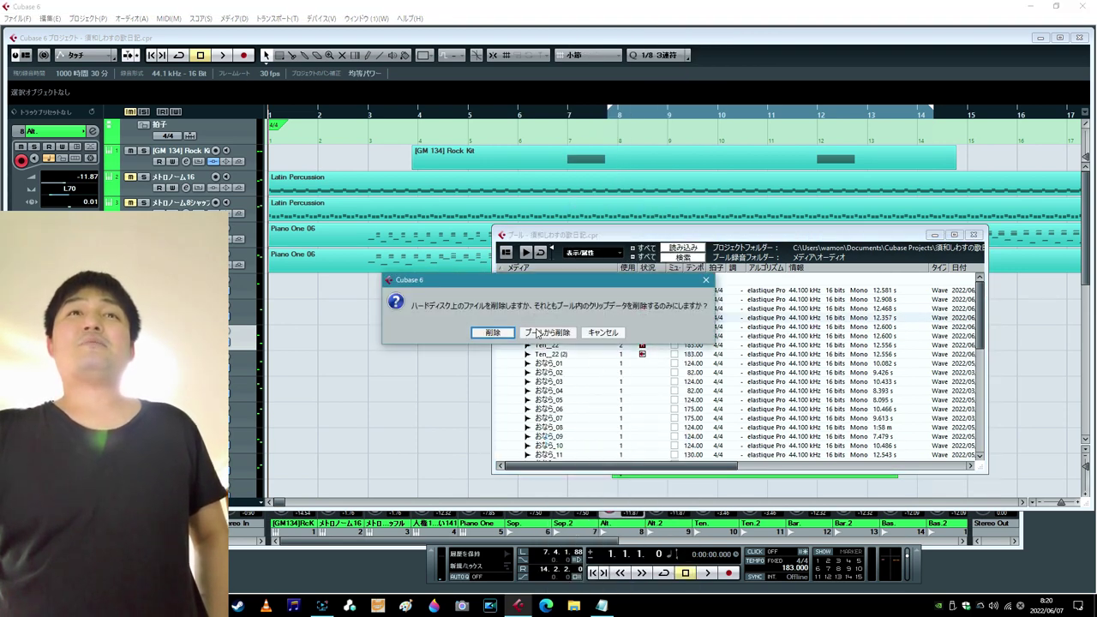
{"action": "left_click", "coordinate": [501, 334]}
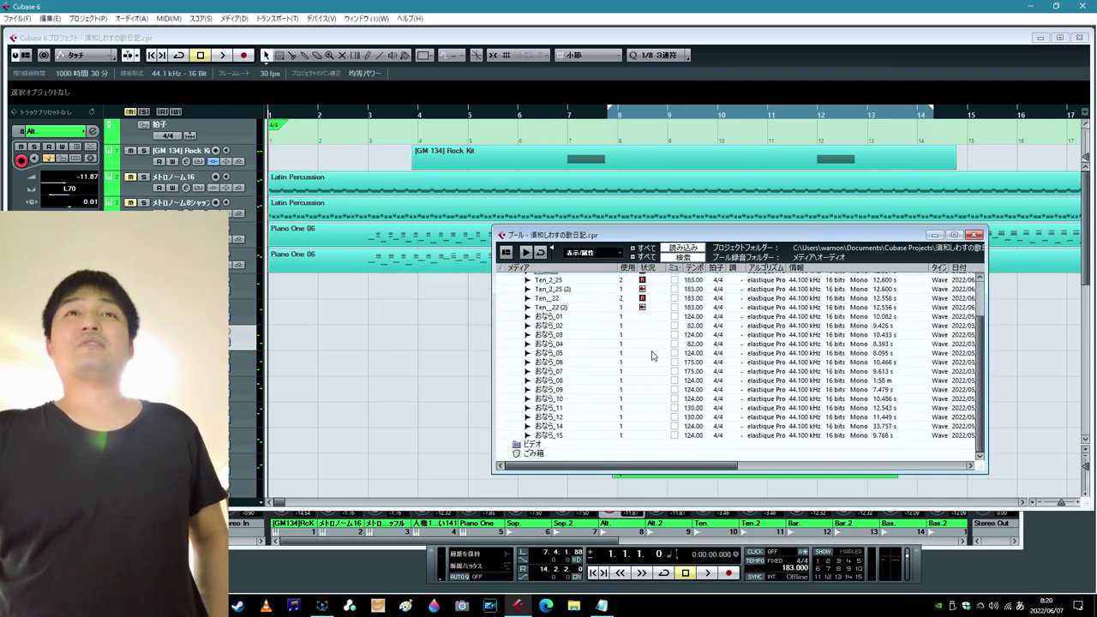
{"action": "left_click", "coordinate": [974, 235]}
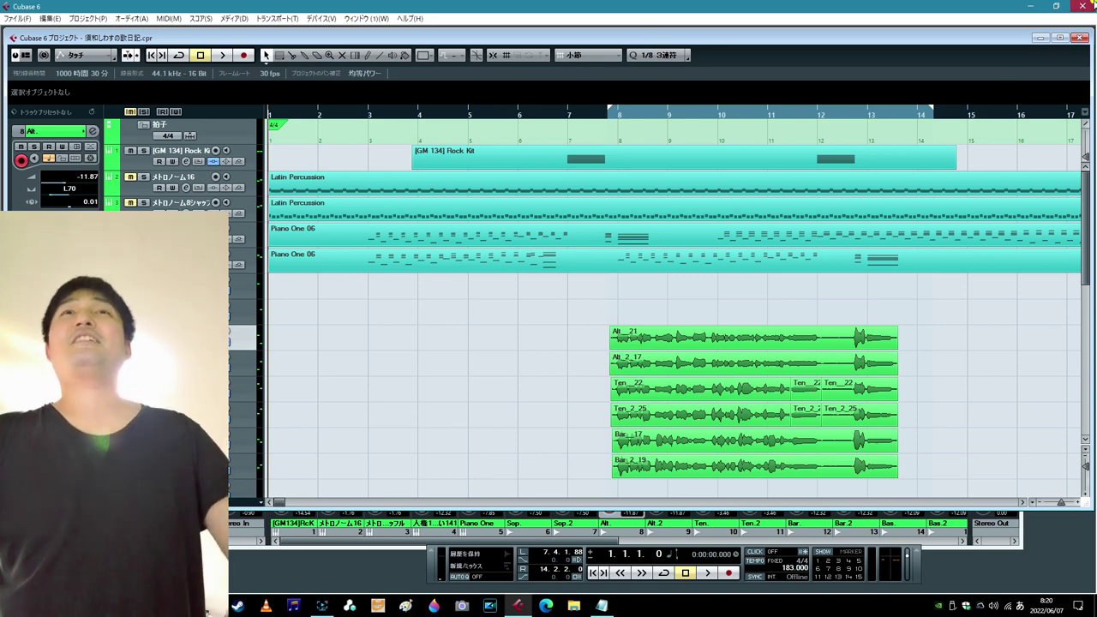
- Close Cubase, show the desktop and glance at the 歌詞 lyrics memo's preview
{"action": "left_click", "coordinate": [1081, 6]}
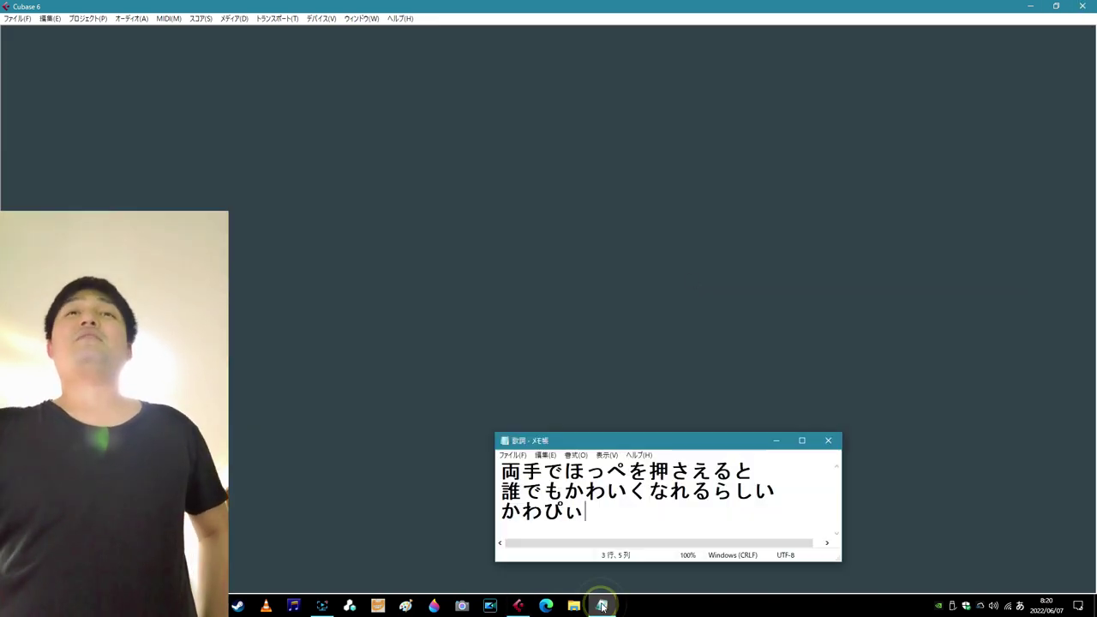
{"action": "key", "text": "super+d"}
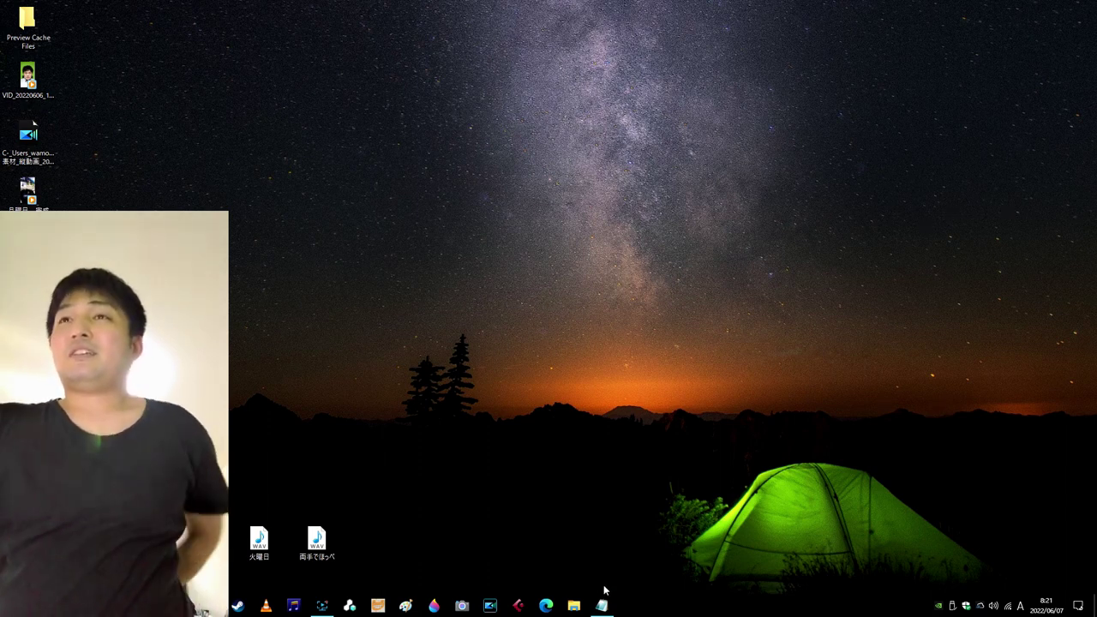
{"action": "mouse_move", "coordinate": [604, 607]}
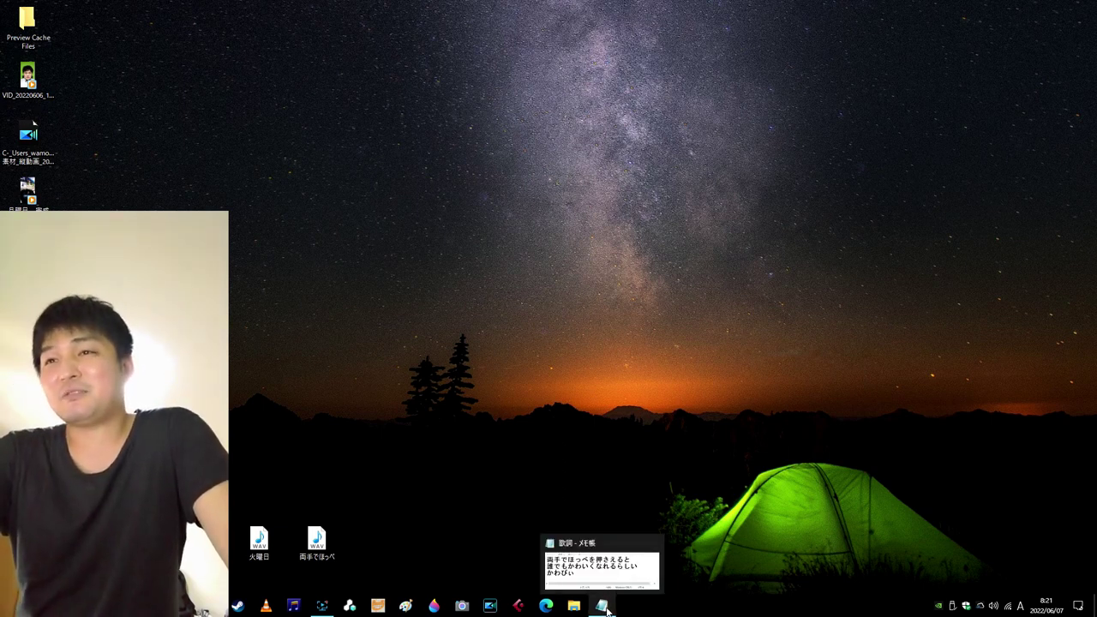
{"action": "mouse_move", "coordinate": [621, 582]}
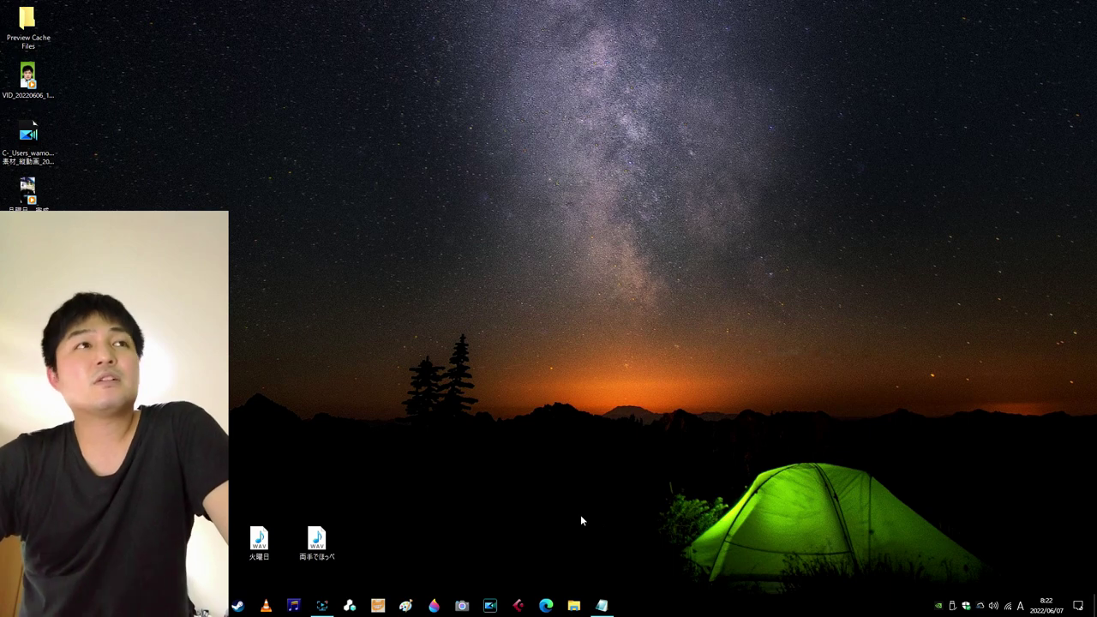
- Open the web browser to view a bookmarked page, close it and briefly toggle the lyrics memo
{"action": "left_click", "coordinate": [546, 605]}
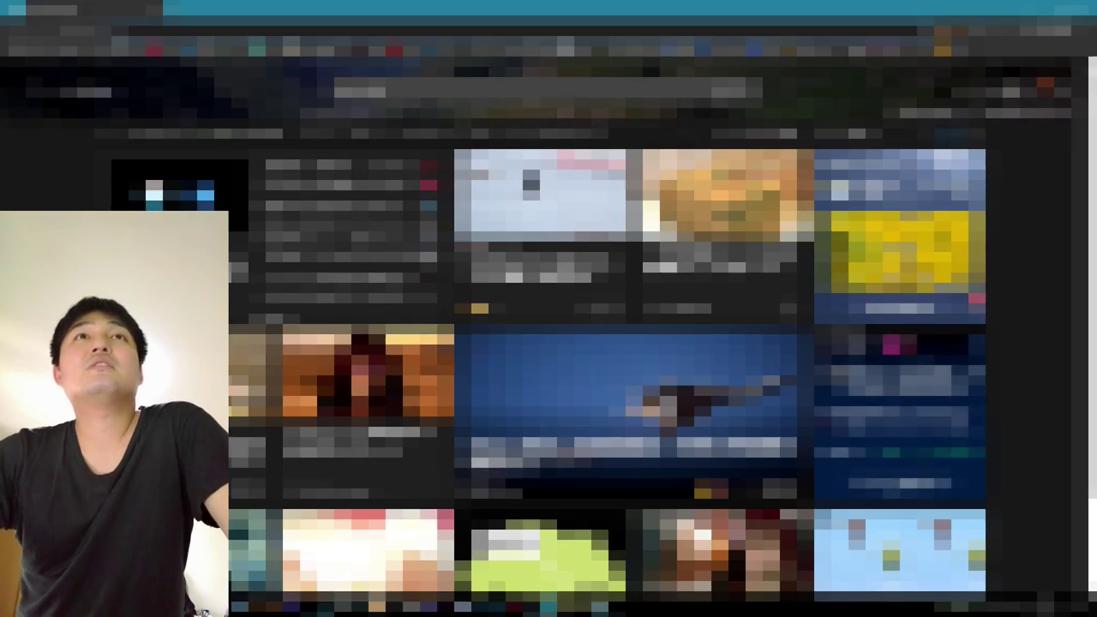
{"action": "left_click", "coordinate": [504, 48]}
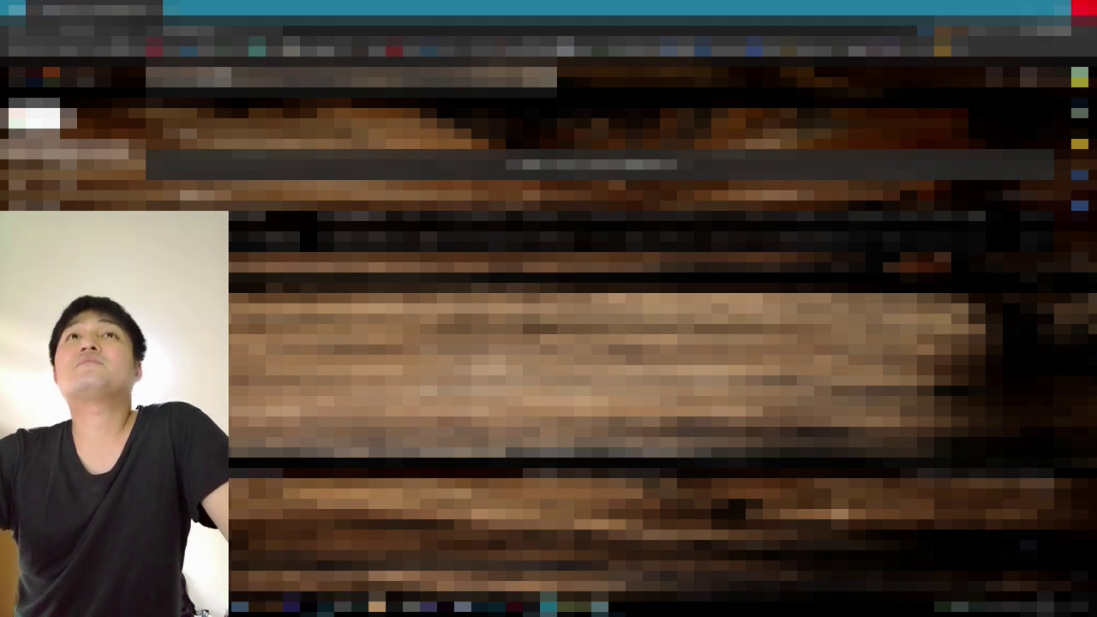
{"action": "left_click", "coordinate": [1084, 9]}
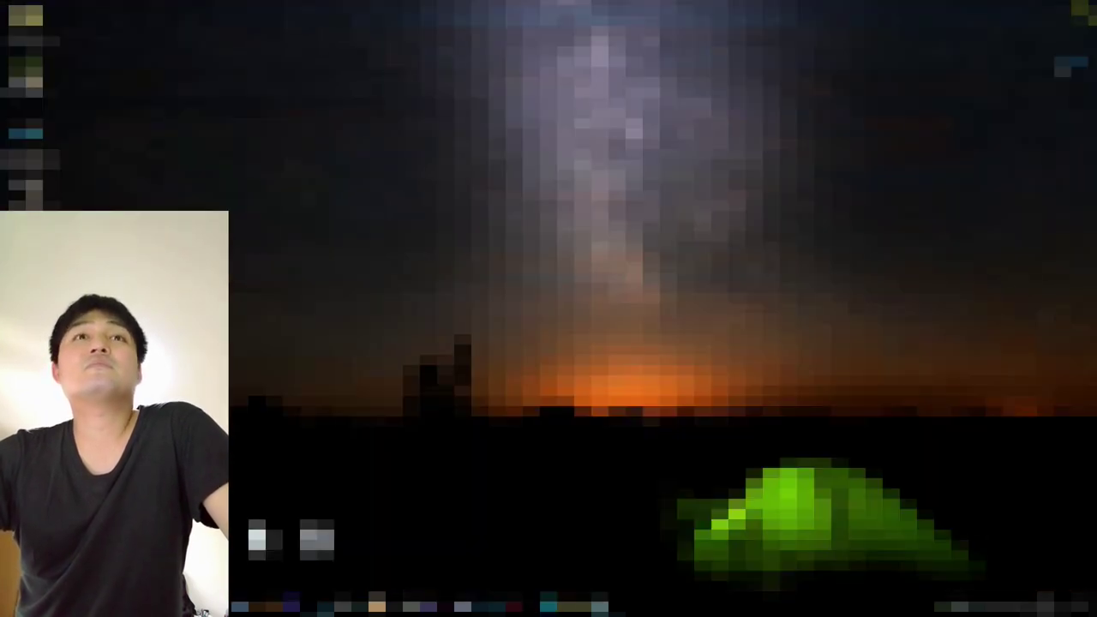
{"action": "left_click", "coordinate": [597, 604]}
{"action": "left_click", "coordinate": [598, 604]}
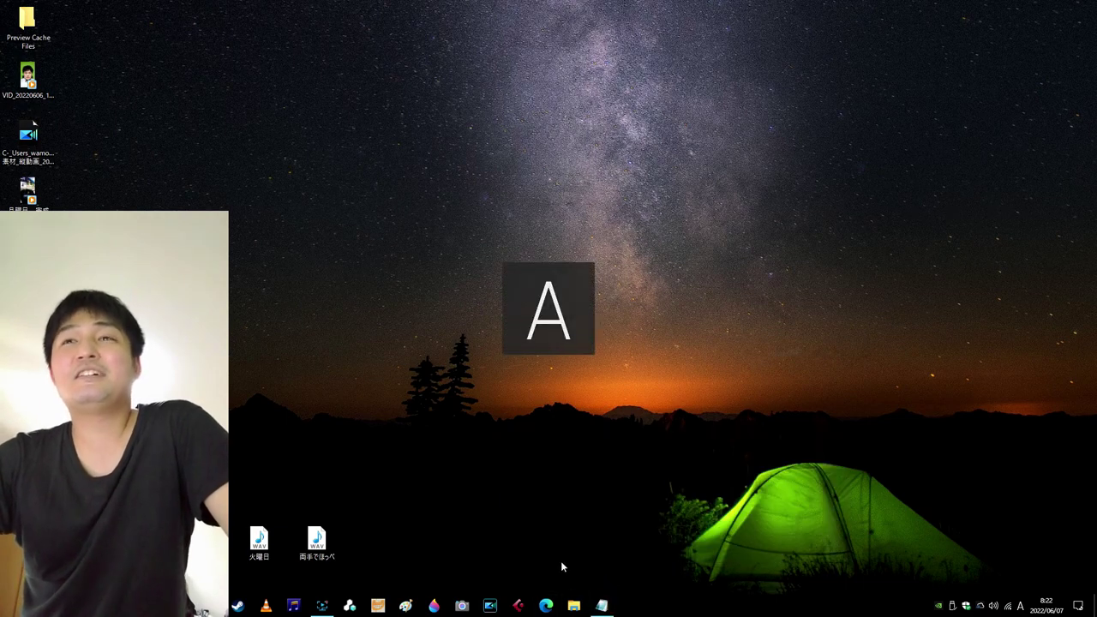